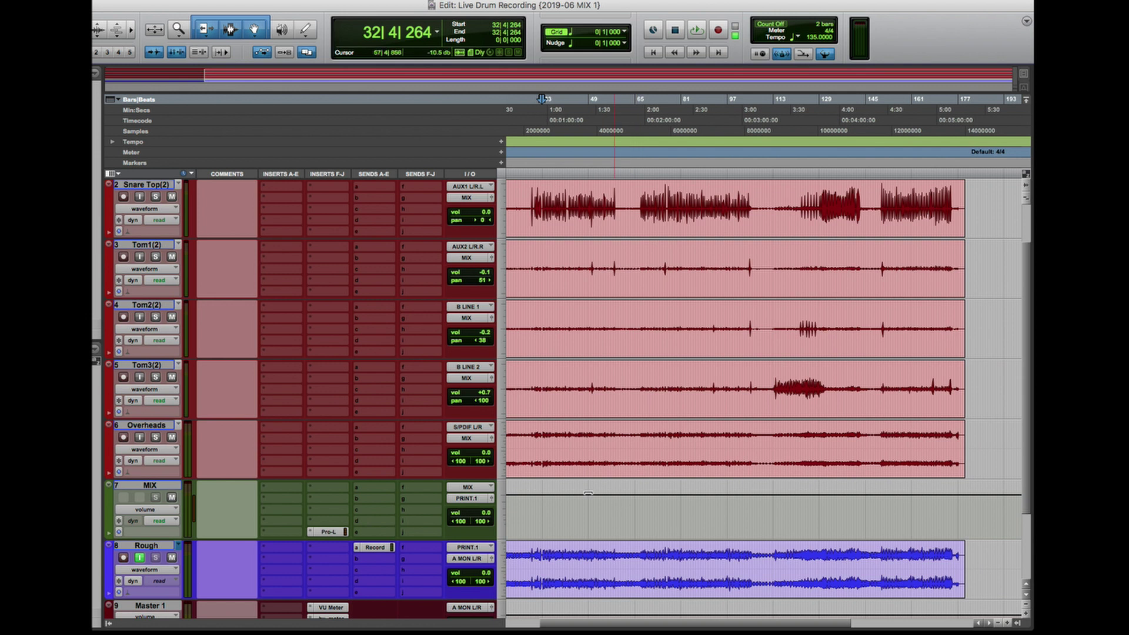
Play the full drum session from bar 32 through about bar 40 to hear the raw kit
{"action": "scroll", "coordinate": [671, 542], "scroll_direction": "up", "scroll_amount": 2}
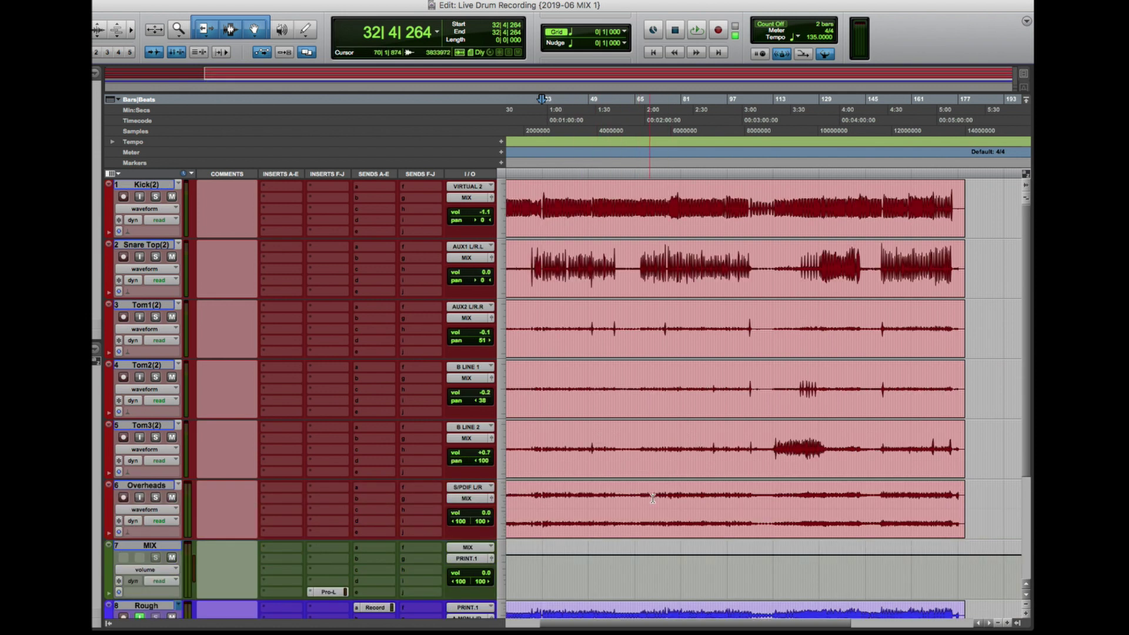
{"action": "scroll", "coordinate": [652, 491], "scroll_direction": "left", "scroll_amount": 3}
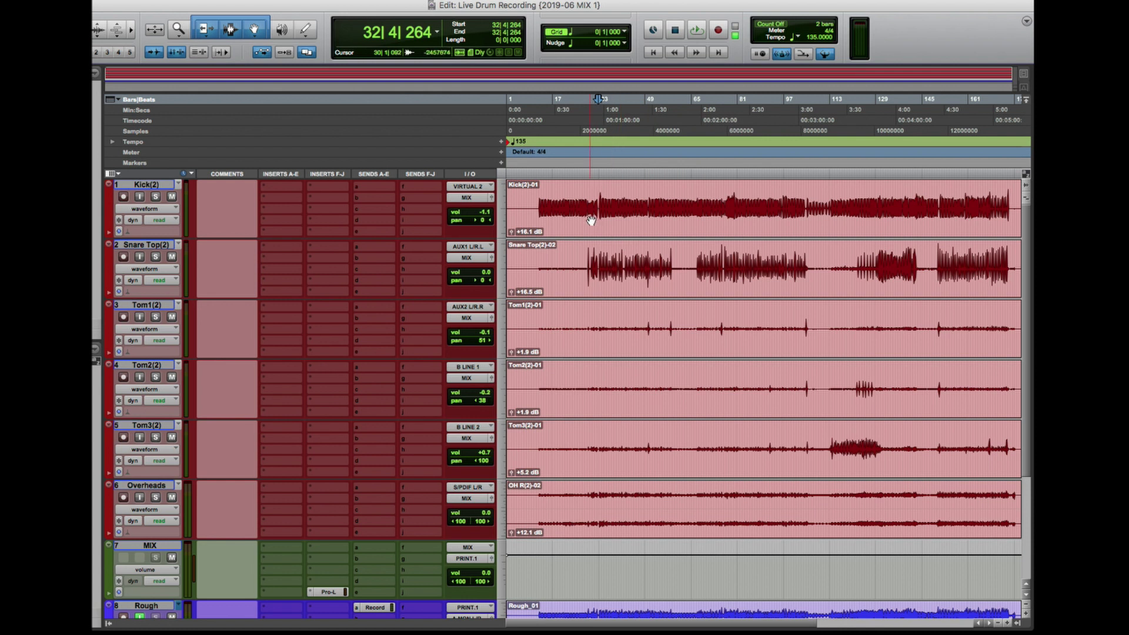
{"action": "key", "text": "space"}
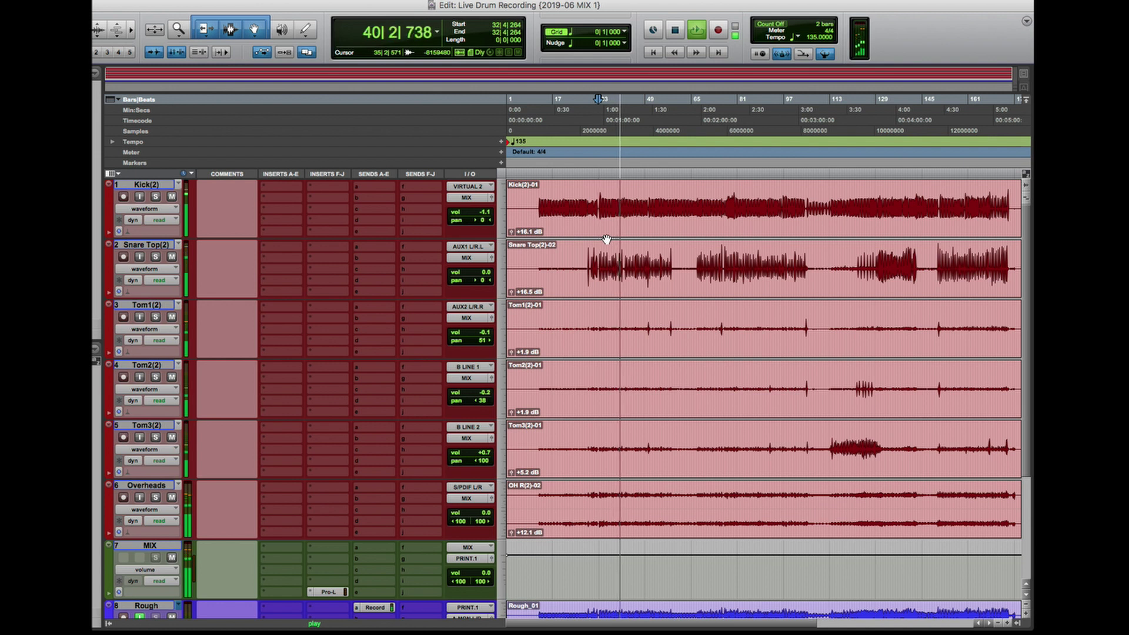
{"action": "key", "text": "space"}
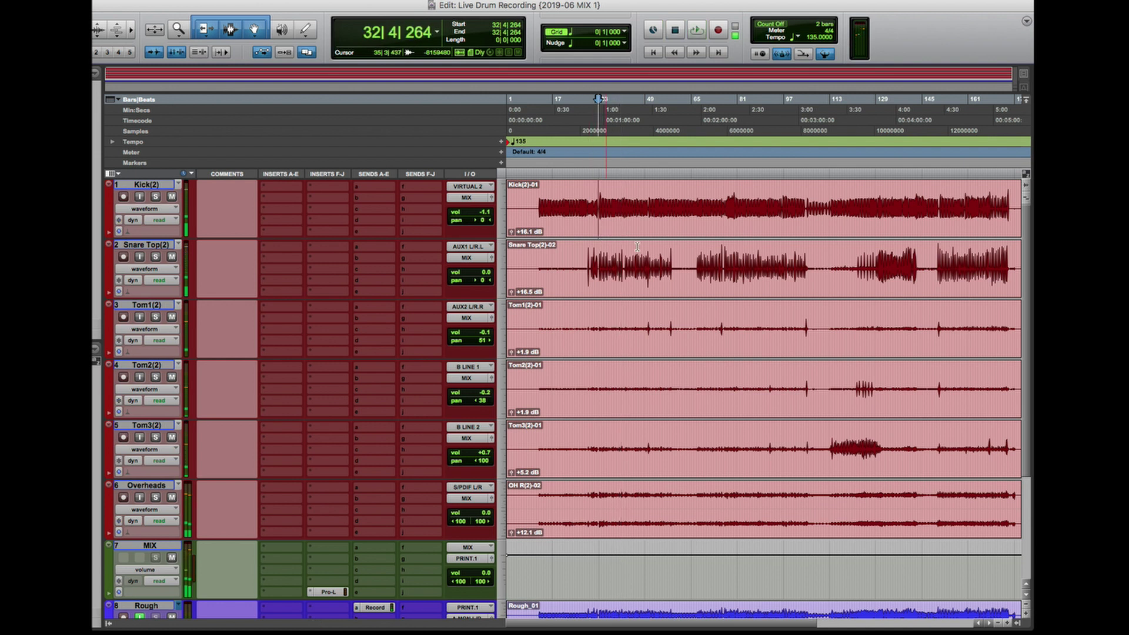
Play the drums from around bar 102, across the tom hit where the full groove breaks down
{"action": "key", "text": "super+bracketright"}
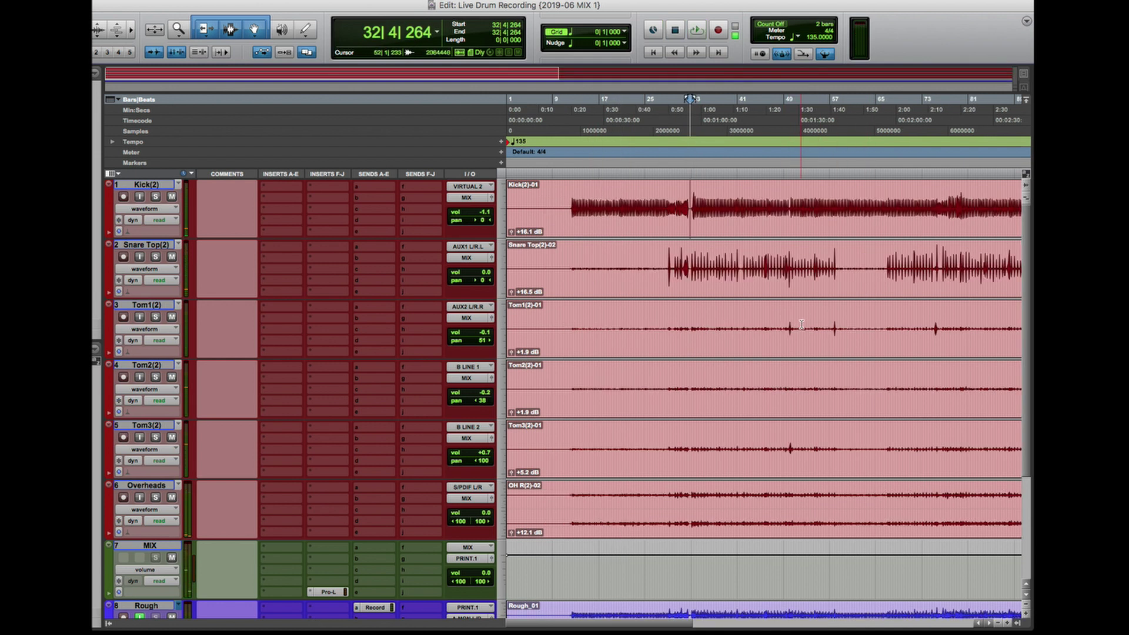
{"action": "scroll", "coordinate": [802, 325], "scroll_direction": "right", "scroll_amount": 5}
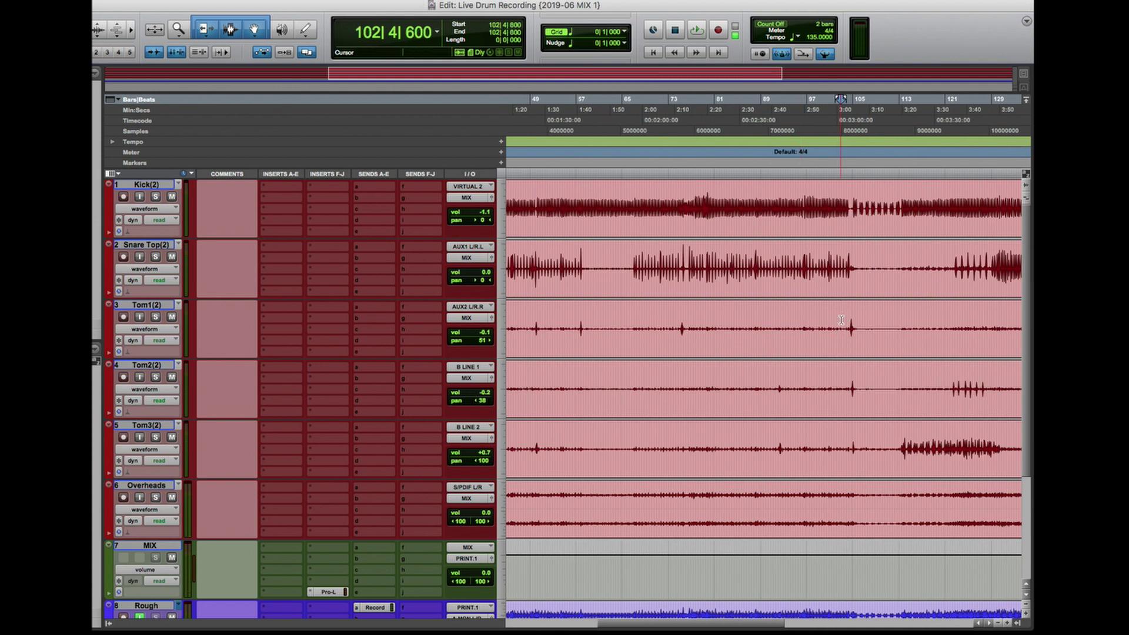
{"action": "key", "text": "space"}
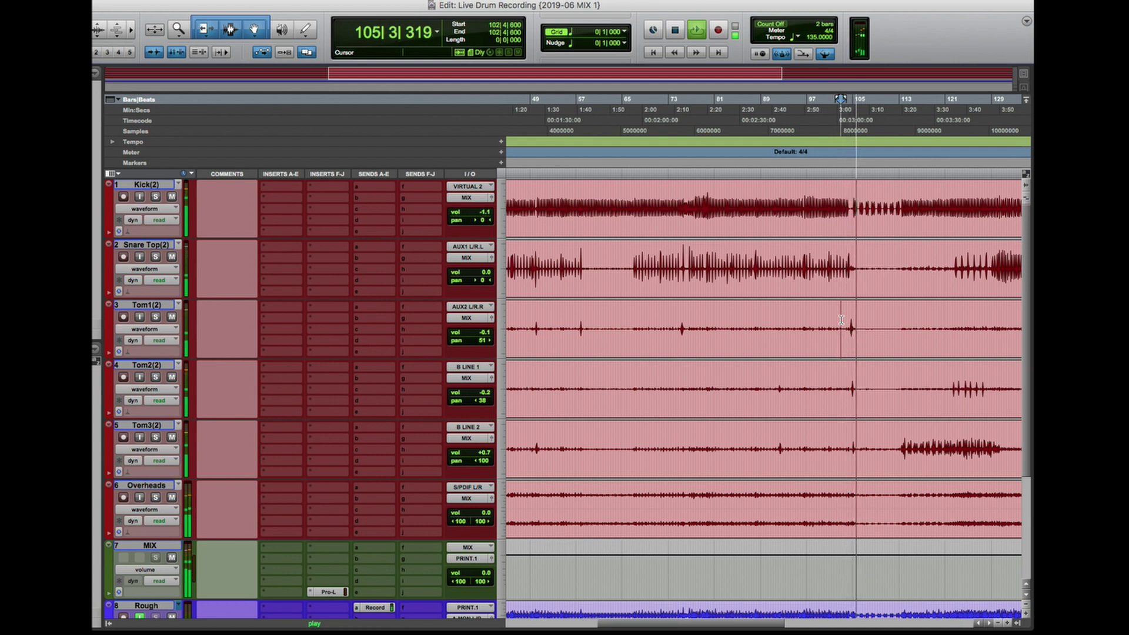
{"action": "key", "text": "space"}
Place the playback start at the snare entrance of the second section, at 66|4|660
{"action": "scroll", "coordinate": [841, 320], "scroll_direction": "left", "scroll_amount": 5}
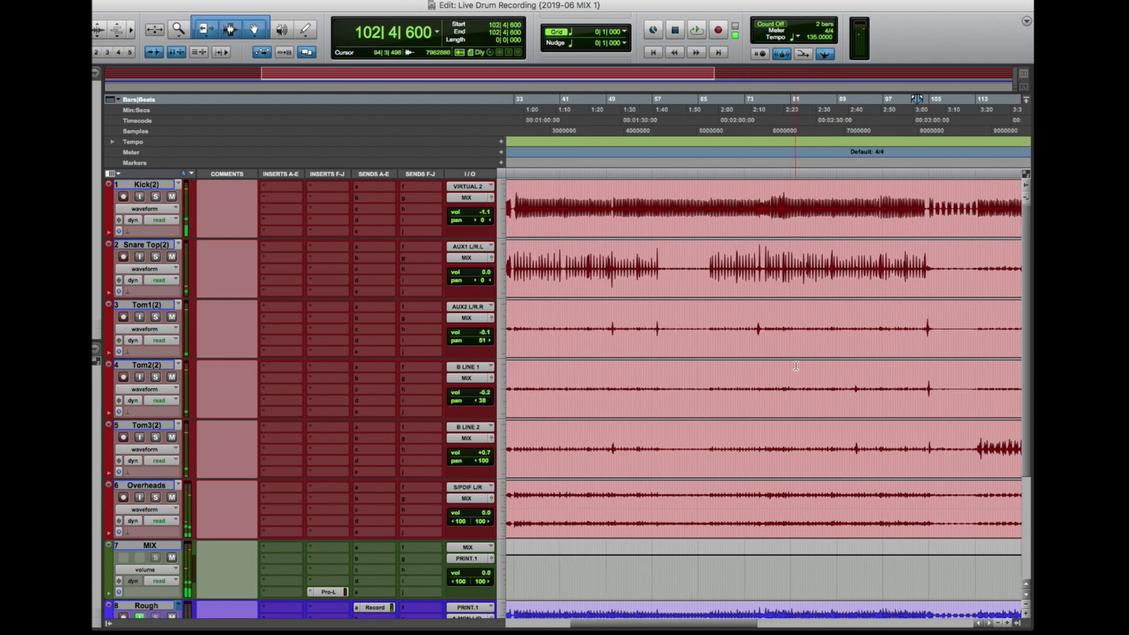
{"action": "left_click", "coordinate": [794, 201]}
{"action": "key", "text": "super+bracketright"}
{"action": "key", "text": "super+bracketright"}
{"action": "key", "text": "super+bracketright"}
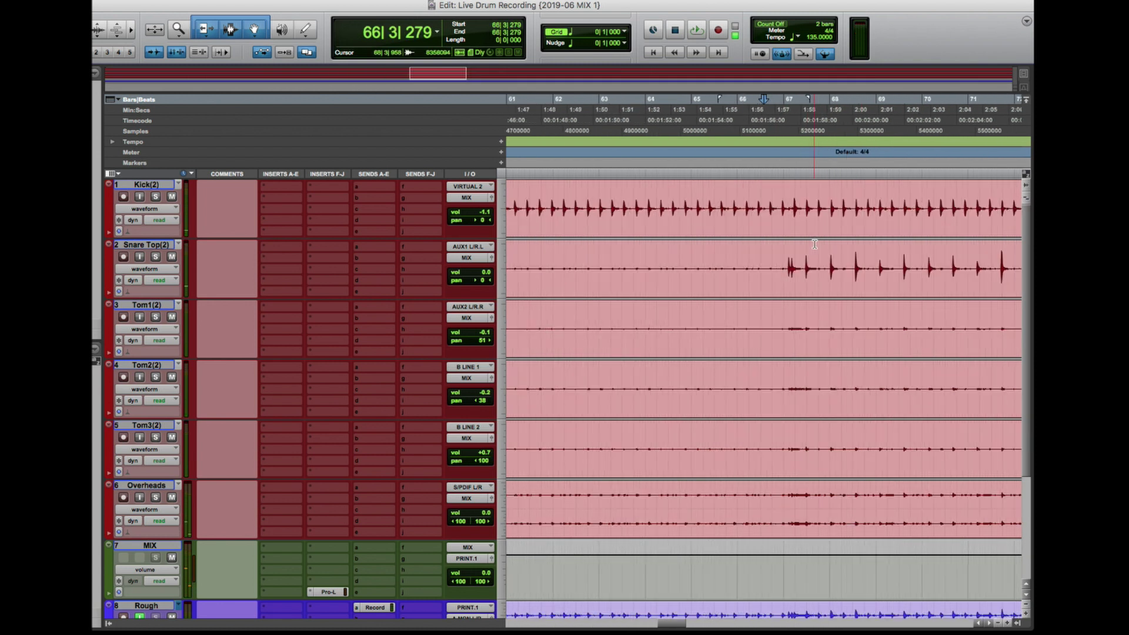
{"action": "left_click", "coordinate": [788, 350]}
{"action": "key", "text": "super+bracketleft"}
{"action": "key", "text": "super+bracketleft"}
{"action": "key", "text": "super+bracketleft"}
{"action": "key", "text": "super+bracketleft"}
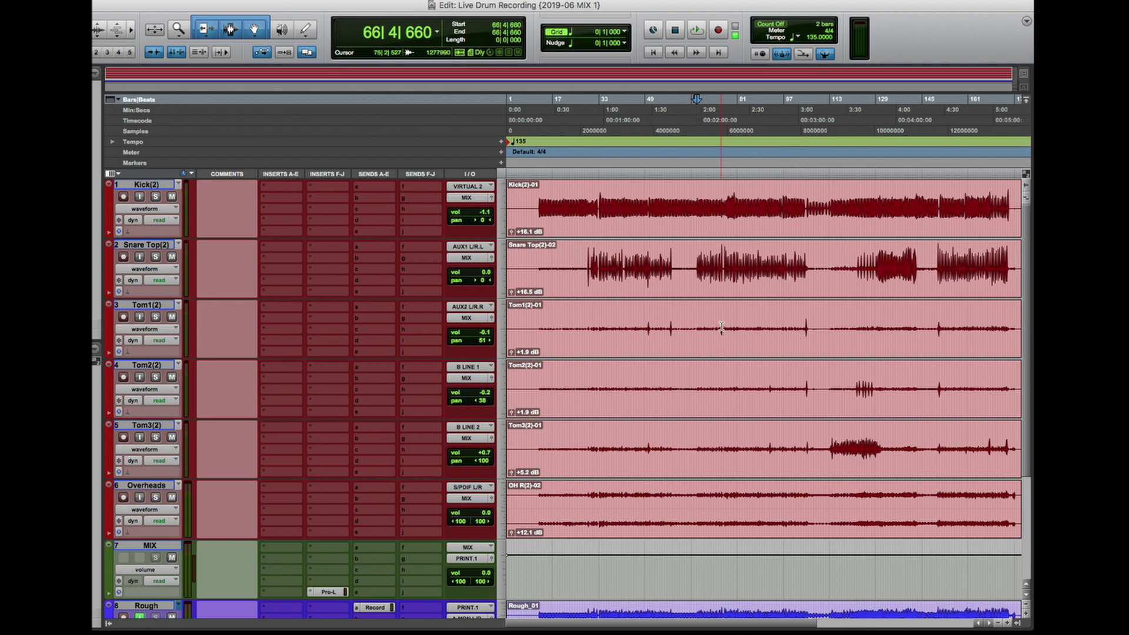
{"action": "key", "text": "super+bracketright"}
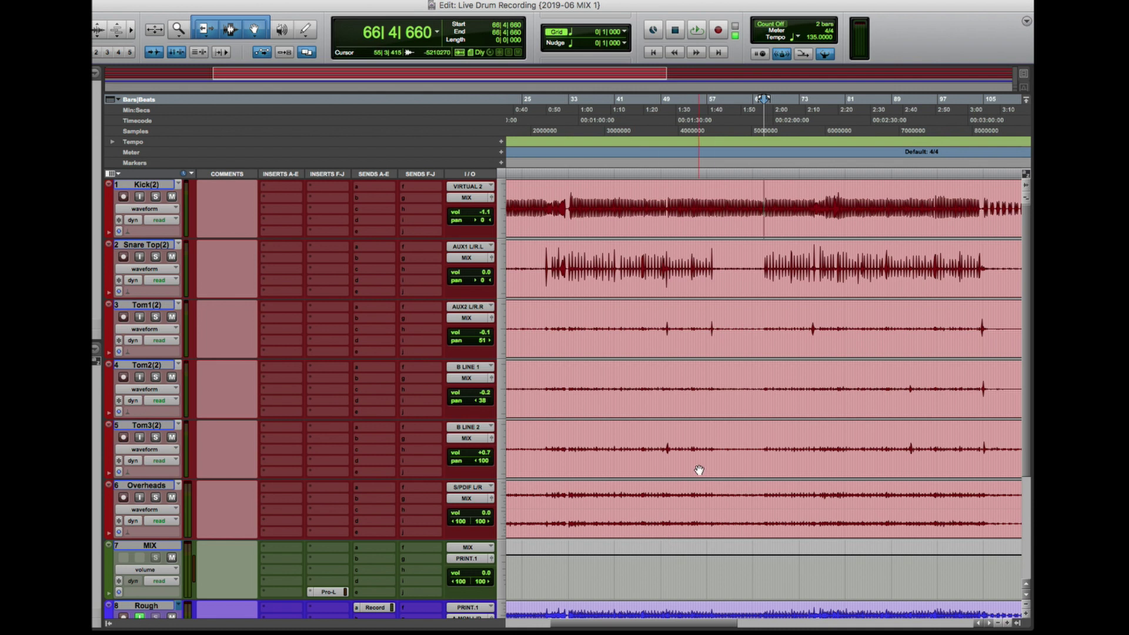
Solo the Kick(2) track and play it from the snare entrance of the second section
{"action": "left_click", "coordinate": [155, 196]}
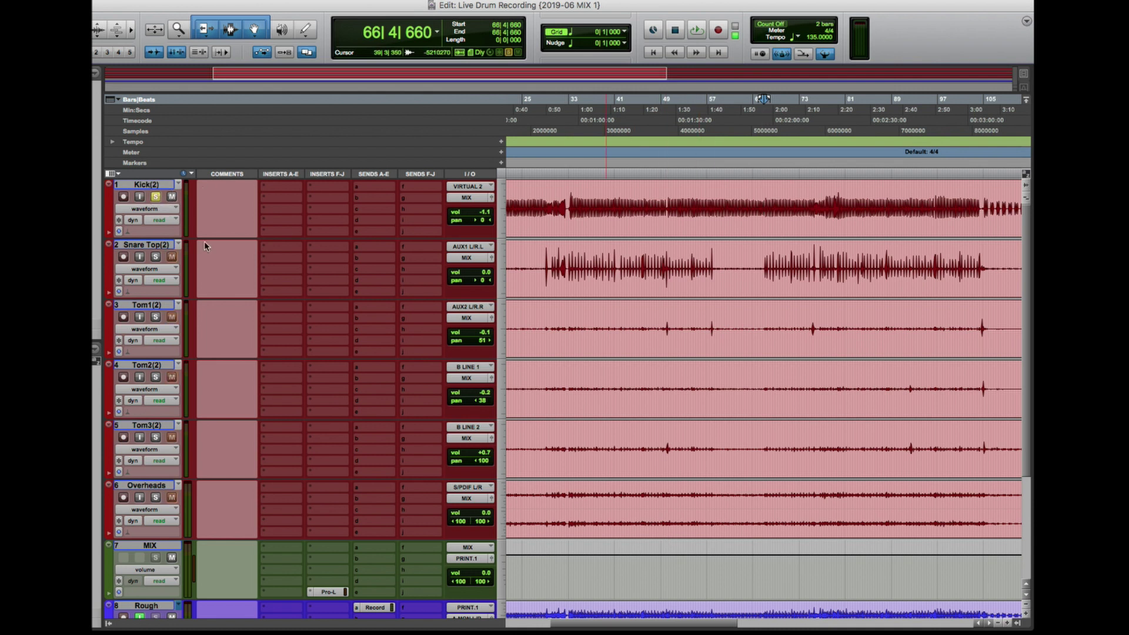
{"action": "key", "text": "space"}
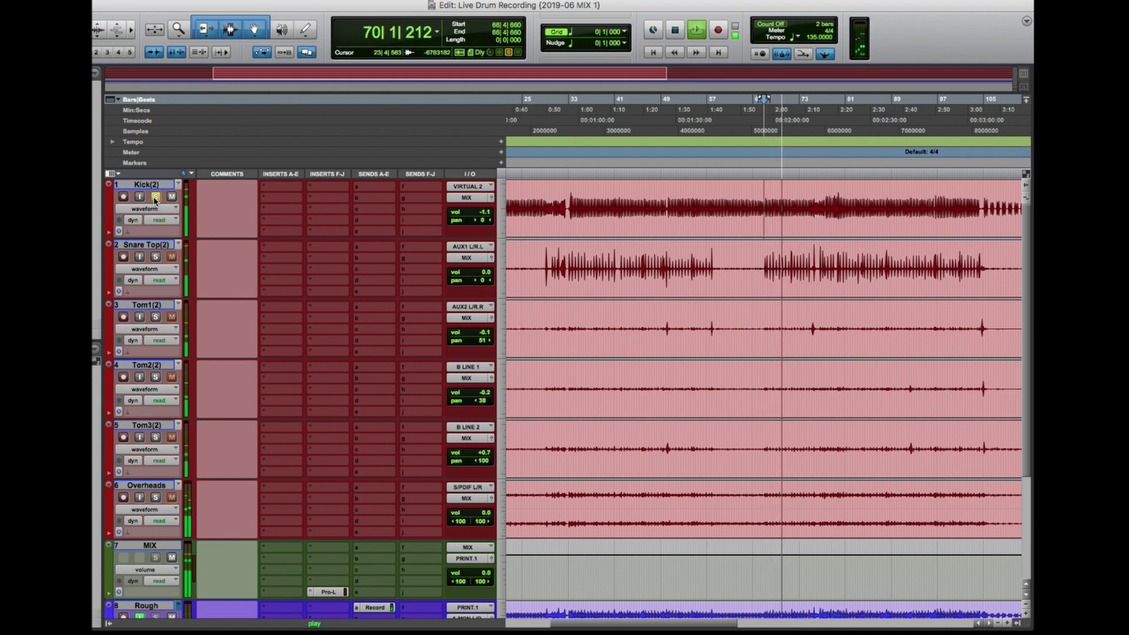
{"action": "key", "text": "space"}
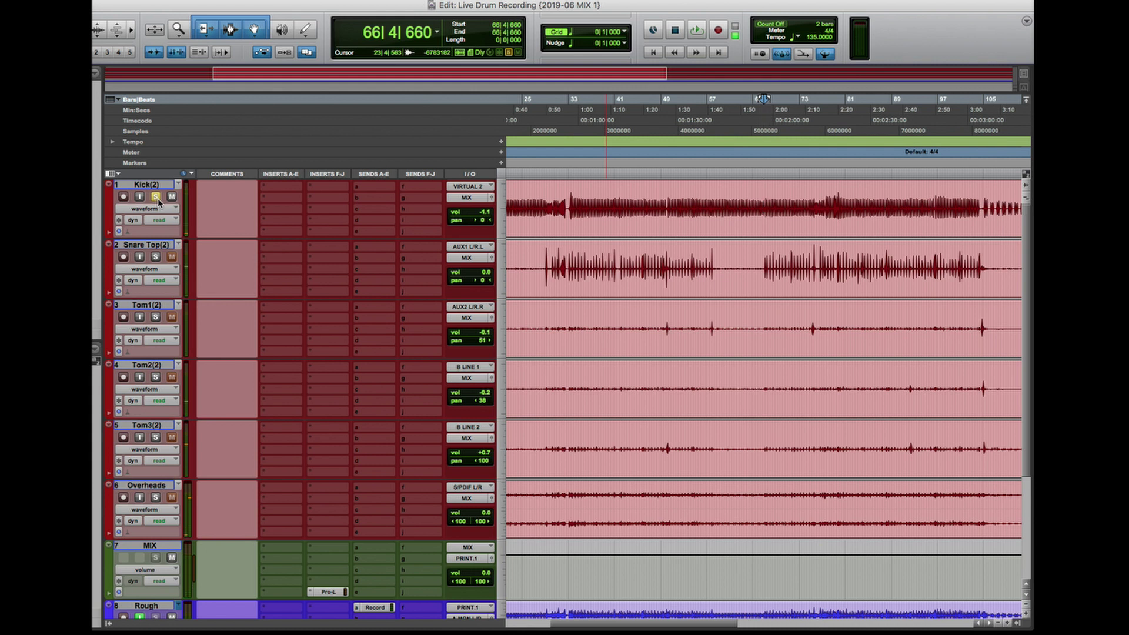
Insert the mono Pro Expander plug-in on the first insert slot of the Kick(2) track
{"action": "left_click", "coordinate": [283, 190]}
{"action": "type", "text": "pro e"}
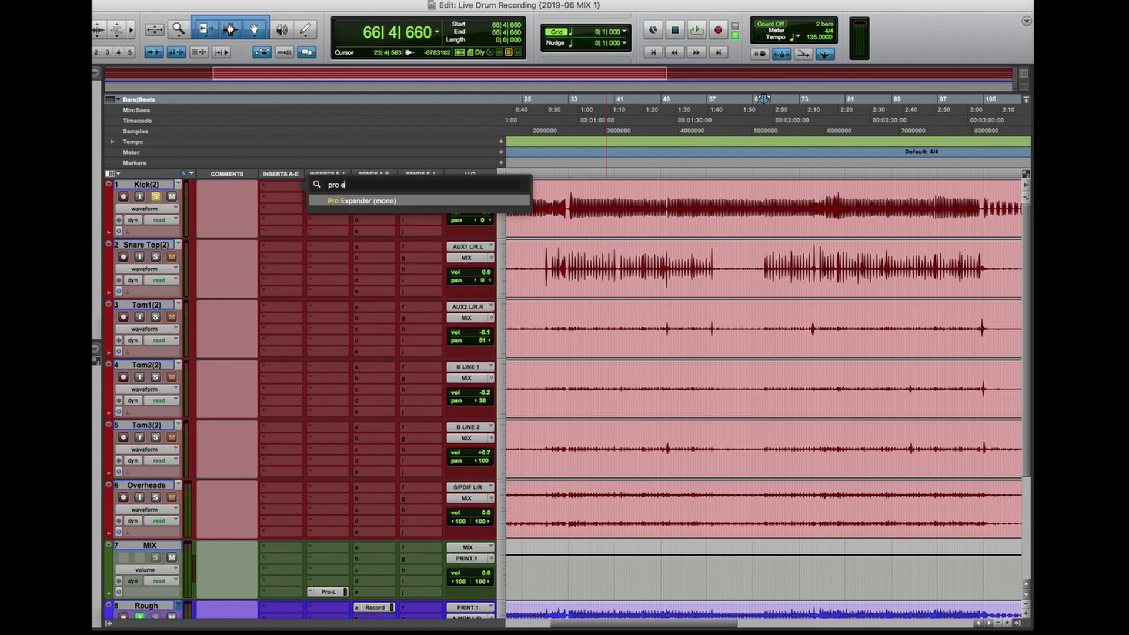
{"action": "key", "text": "Escape"}
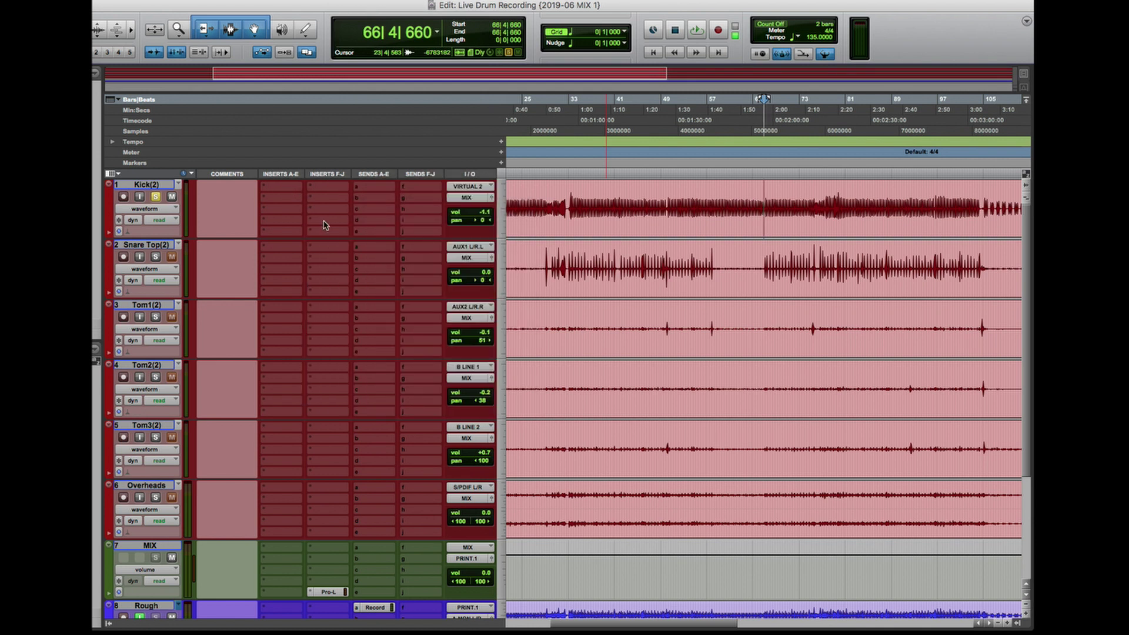
{"action": "left_click_drag", "start_coordinate": [613, 8], "coordinate": [611, 111]}
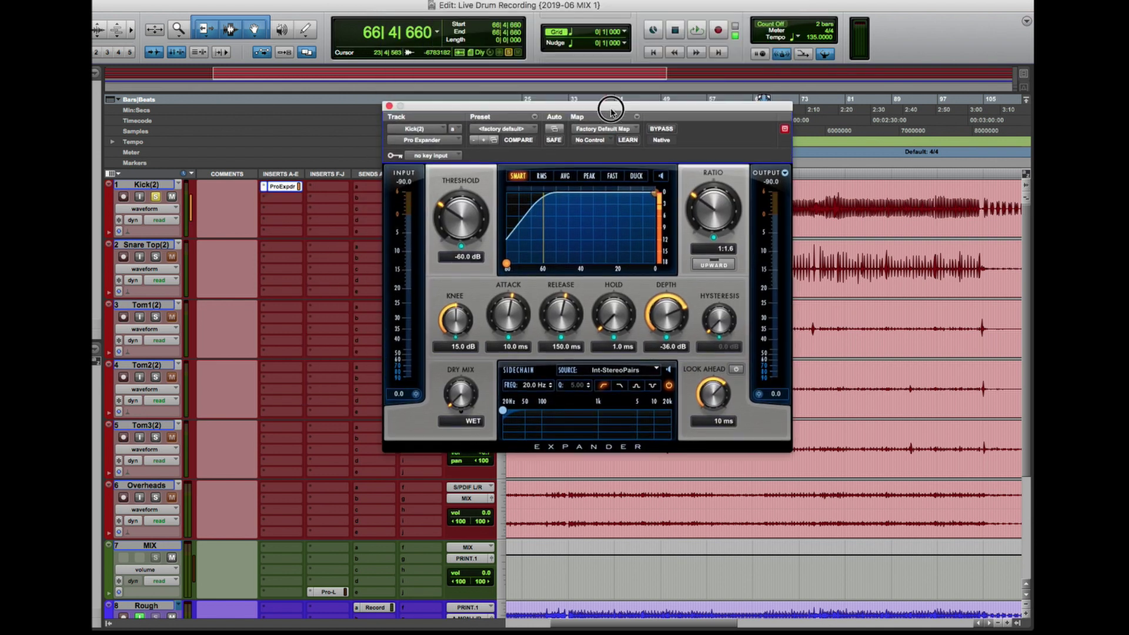
Switch the expander's sidechain filter to a bell shape and tune it to about 120 Hz during playback
{"action": "left_click", "coordinate": [637, 386]}
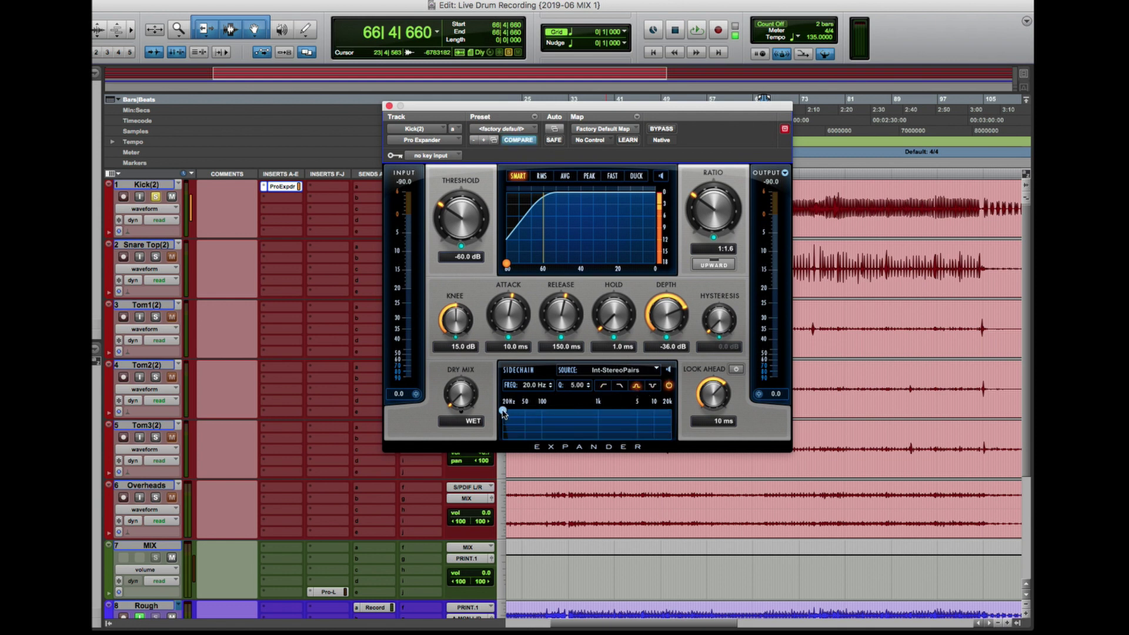
{"action": "key", "text": "space"}
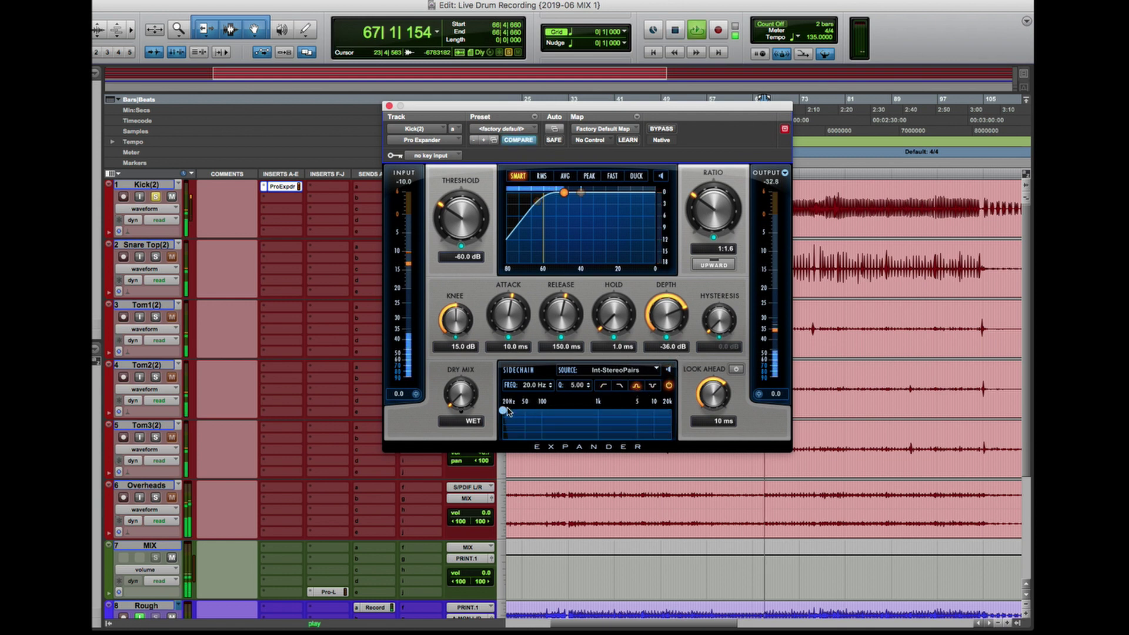
{"action": "left_click_drag", "start_coordinate": [503, 410], "coordinate": [547, 409]}
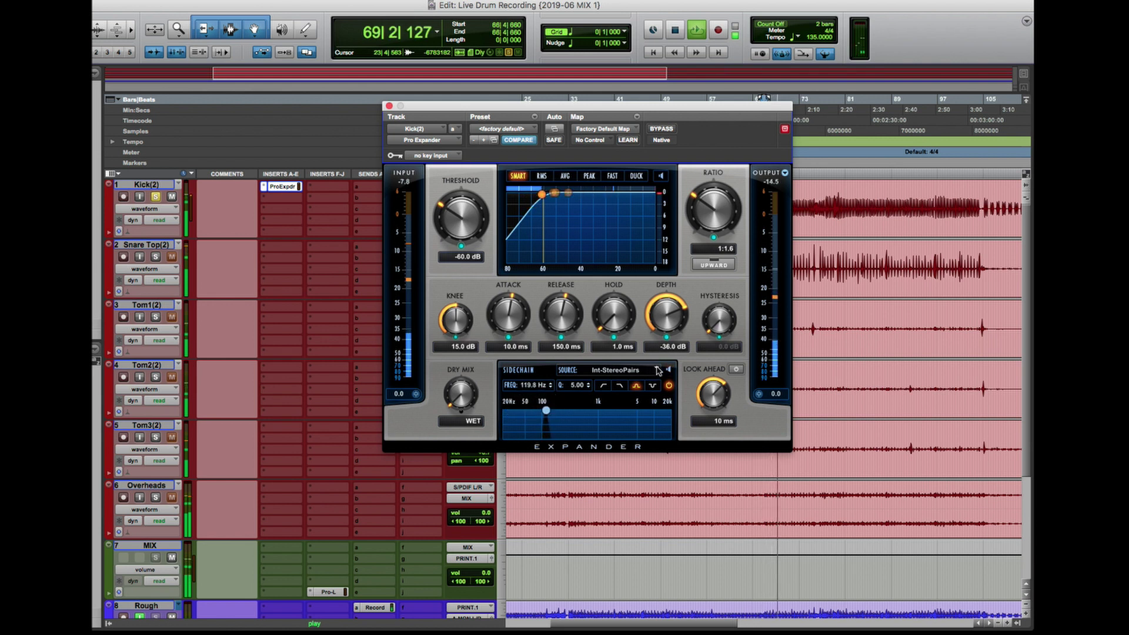
{"action": "key", "text": "space"}
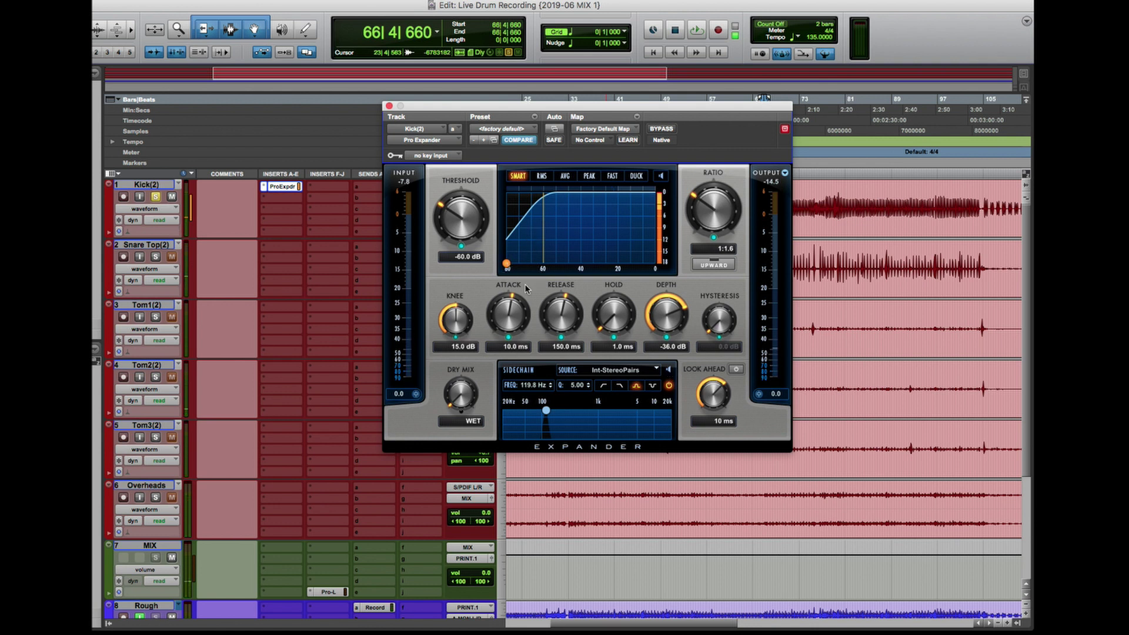
Set the kick expander's attack to 22.4 µs, ratio to 1:2.7 and threshold to -28.6 dB, checking with playback
{"action": "left_click_drag", "start_coordinate": [510, 310], "coordinate": [521, 312]}
{"action": "left_click_drag", "start_coordinate": [456, 211], "coordinate": [471, 167]}
{"action": "left_click_drag", "start_coordinate": [722, 216], "coordinate": [715, 195]}
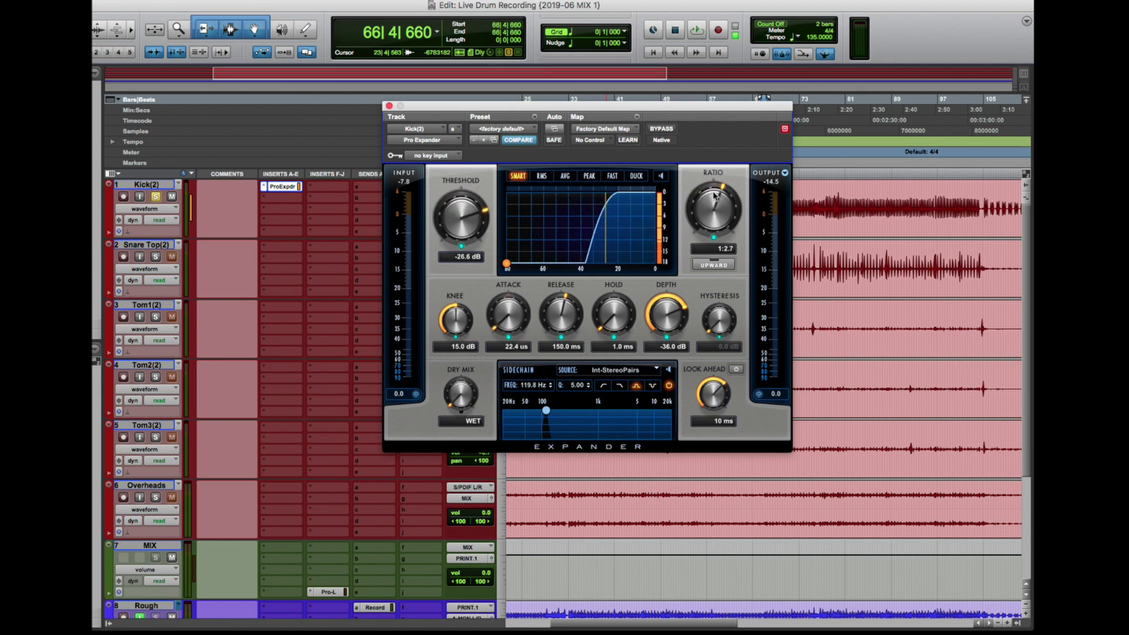
{"action": "key", "text": "space"}
{"action": "left_click_drag", "start_coordinate": [463, 222], "coordinate": [463, 230]}
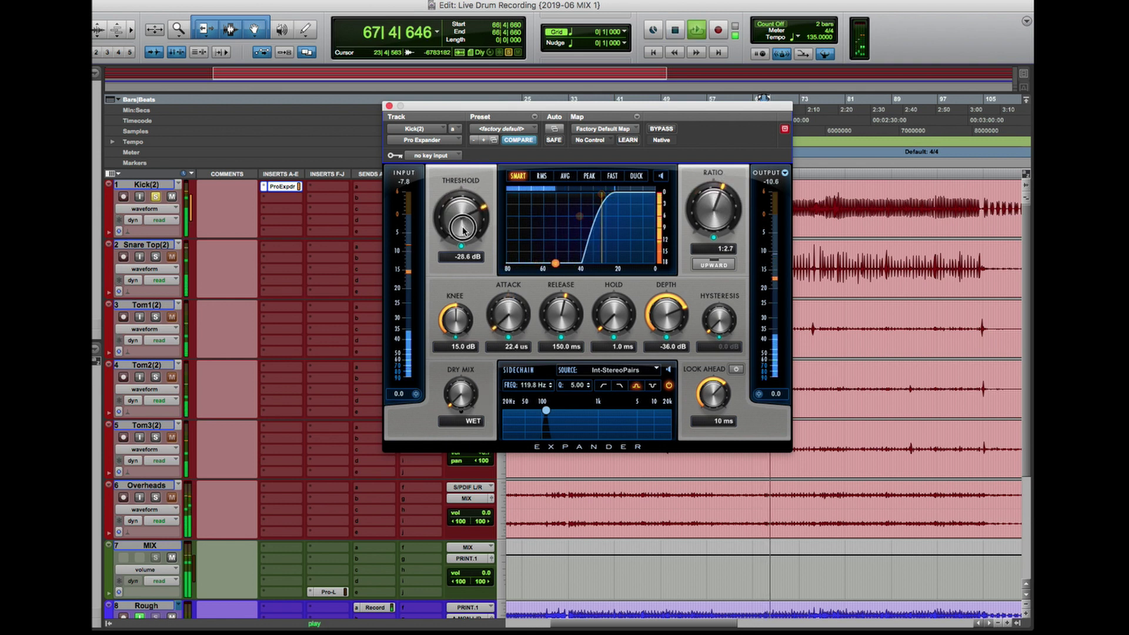
{"action": "key", "text": "space"}
Compare the kick with the expander bypassed and active, leave it active, and close the plug-in window
{"action": "left_click", "coordinate": [662, 129]}
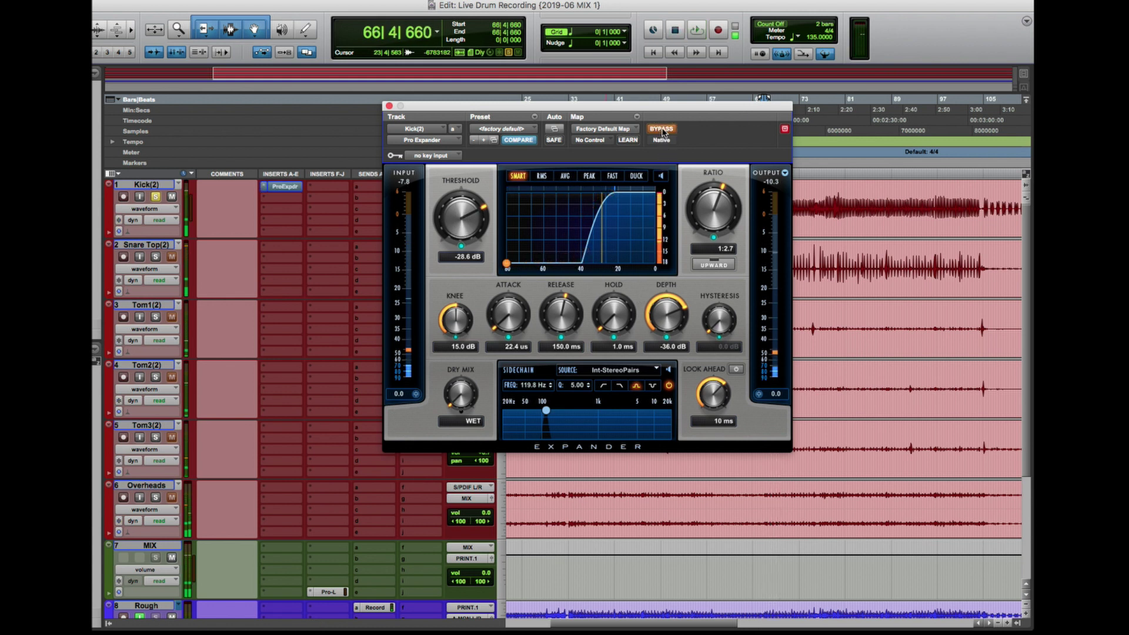
{"action": "key", "text": "space"}
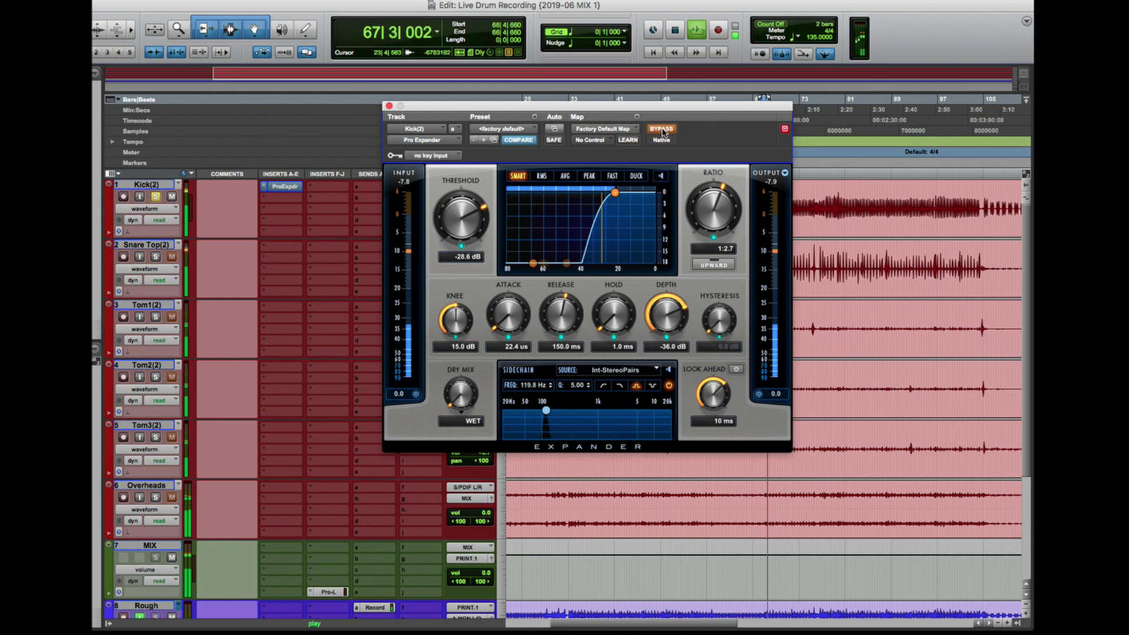
{"action": "key", "text": "space"}
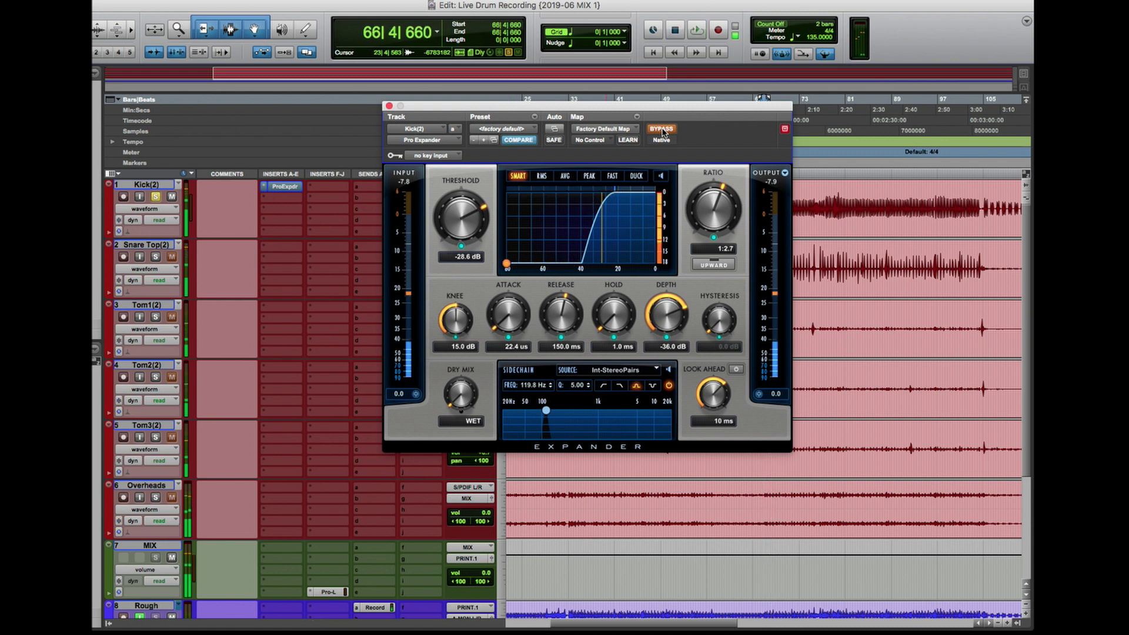
{"action": "left_click", "coordinate": [662, 129]}
{"action": "key", "text": "space"}
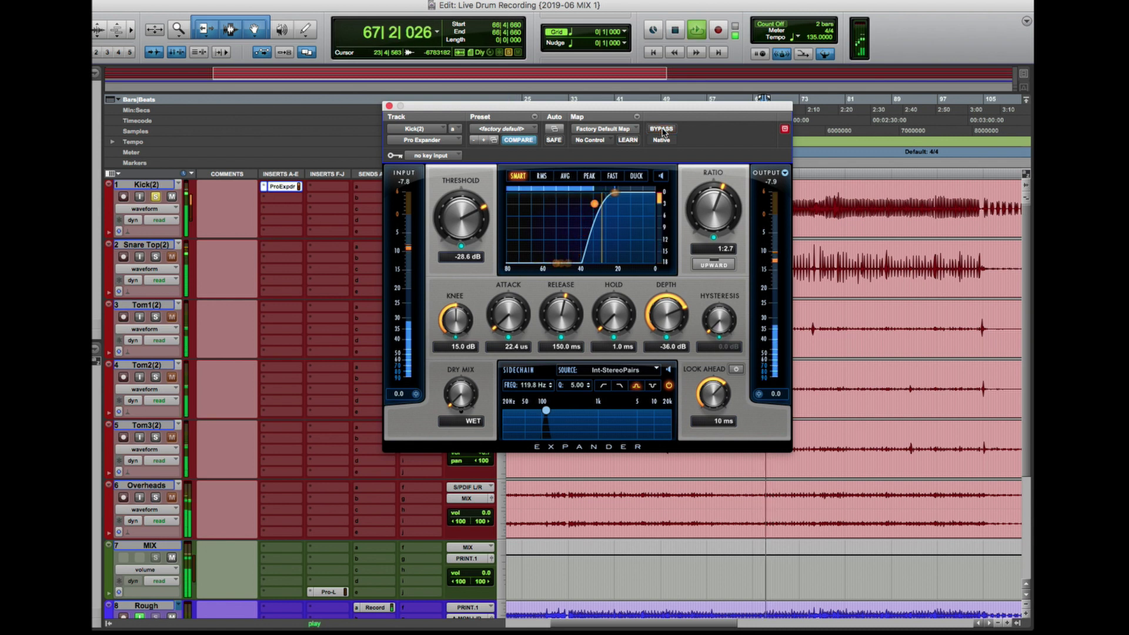
{"action": "key", "text": "space"}
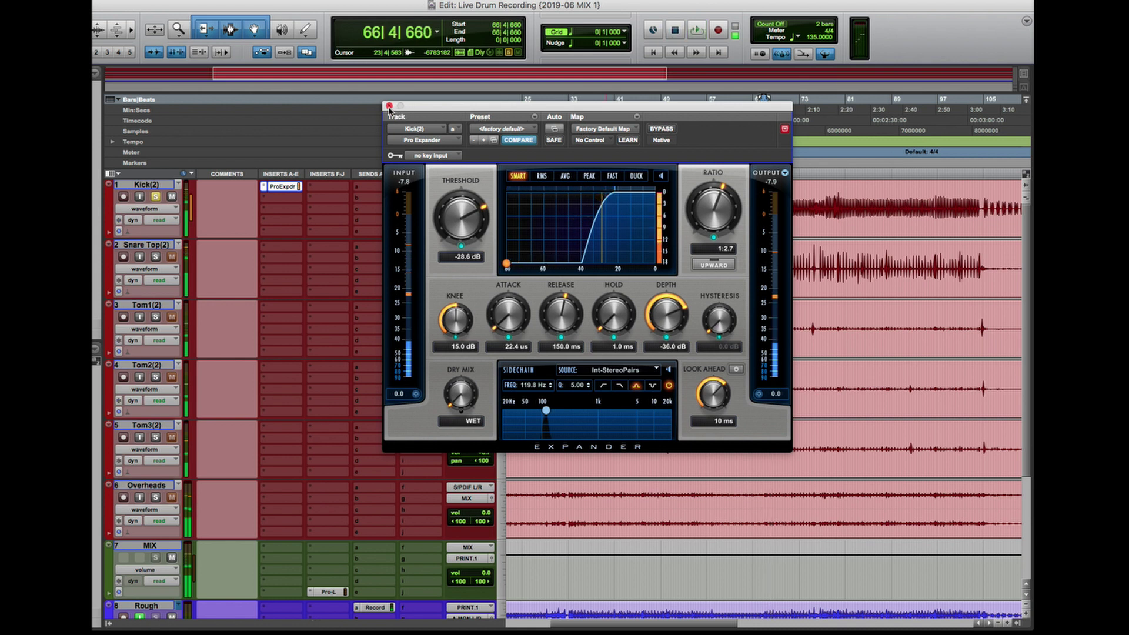
{"action": "left_click", "coordinate": [388, 106]}
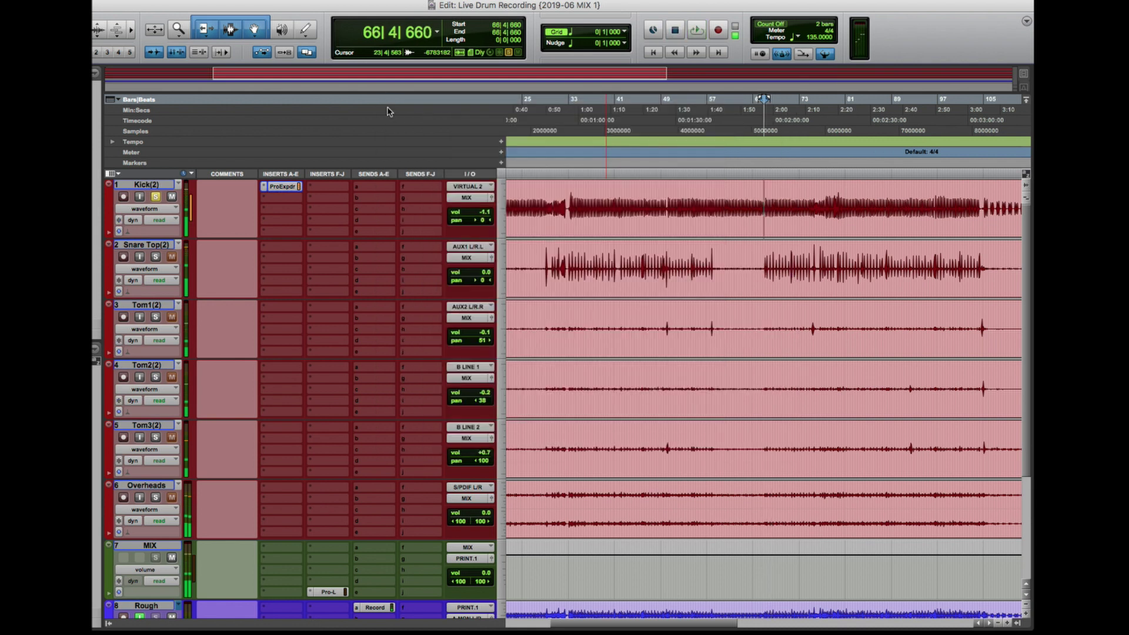
Insert FabFilter Pro-Q 2 on the second insert slot of the Kick(2) track
{"action": "left_click", "coordinate": [280, 200]}
{"action": "type", "text": "pro q"}
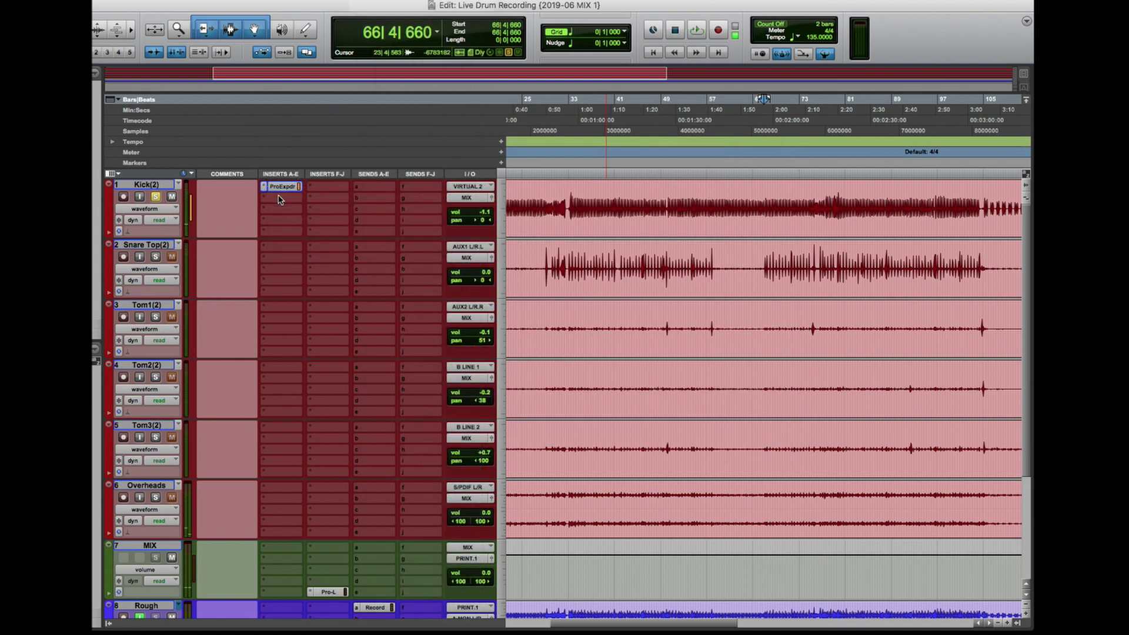
{"action": "key", "text": "Return"}
Add an 18 dB/oct low cut at about 34 Hz to the kick EQ while listening
{"action": "key", "text": "space"}
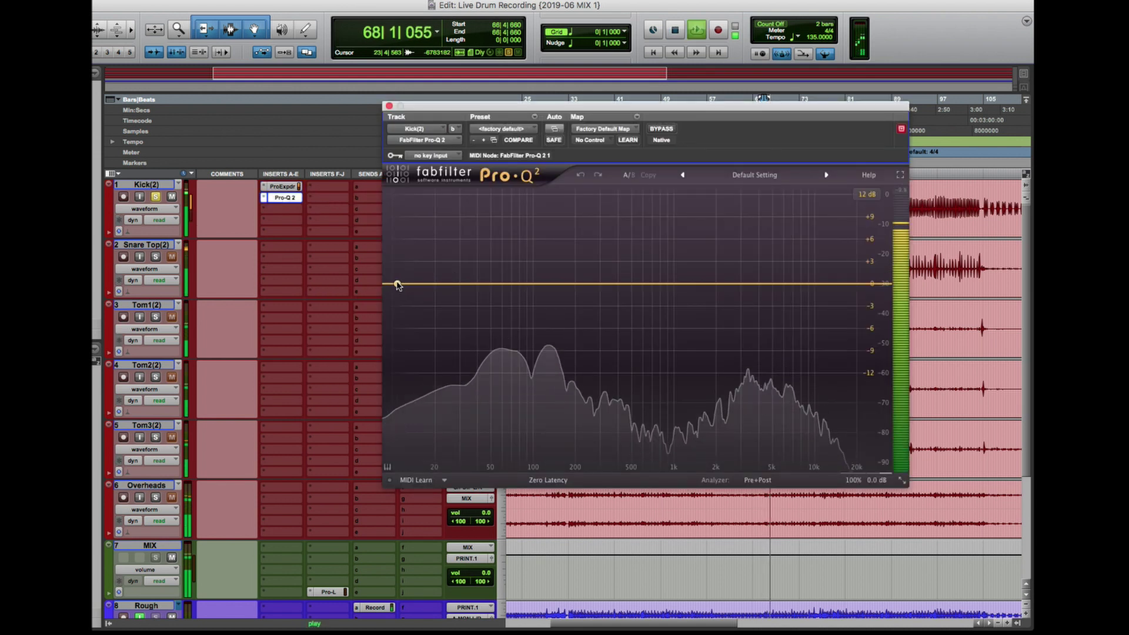
{"action": "left_click", "coordinate": [400, 284]}
{"action": "left_click_drag", "start_coordinate": [397, 284], "coordinate": [466, 280]}
{"action": "key", "text": "space"}
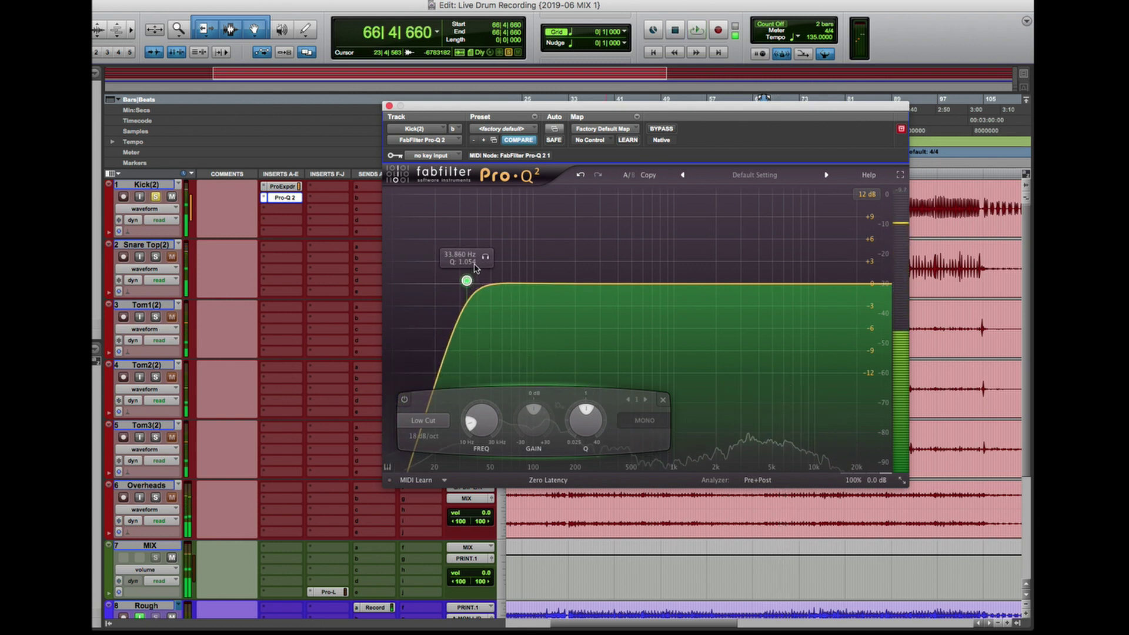
Add a bell cut of about -4.5 dB at about 134 Hz with a Q of about 3.8 to the kick EQ during playback
{"action": "key", "text": "space"}
{"action": "left_click", "coordinate": [551, 284]}
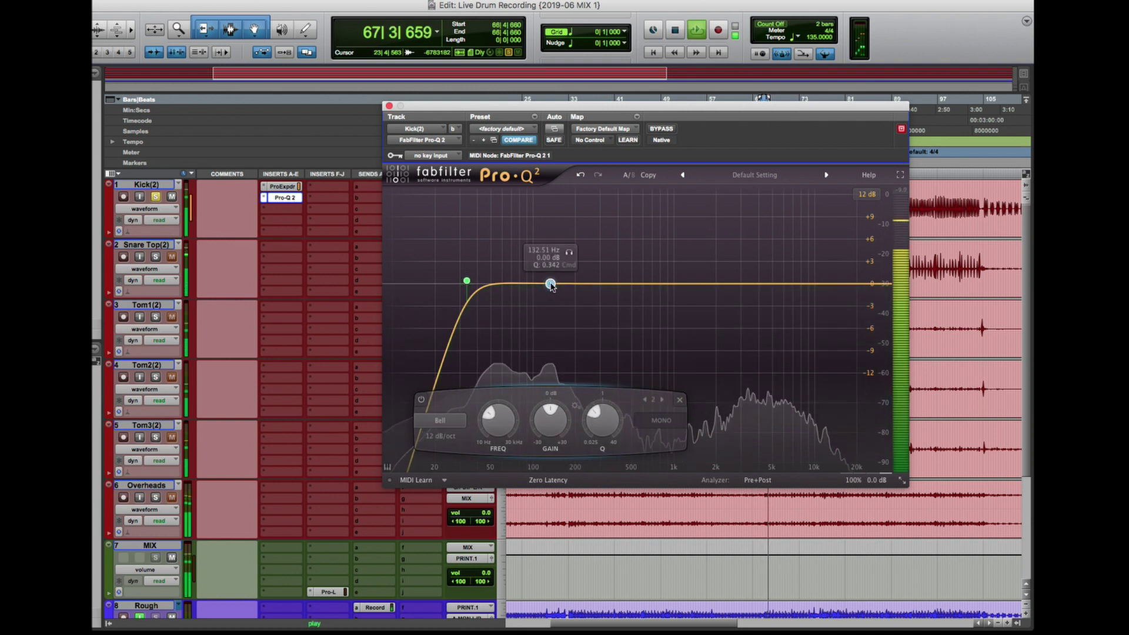
{"action": "left_click_drag", "start_coordinate": [550, 284], "coordinate": [551, 317]}
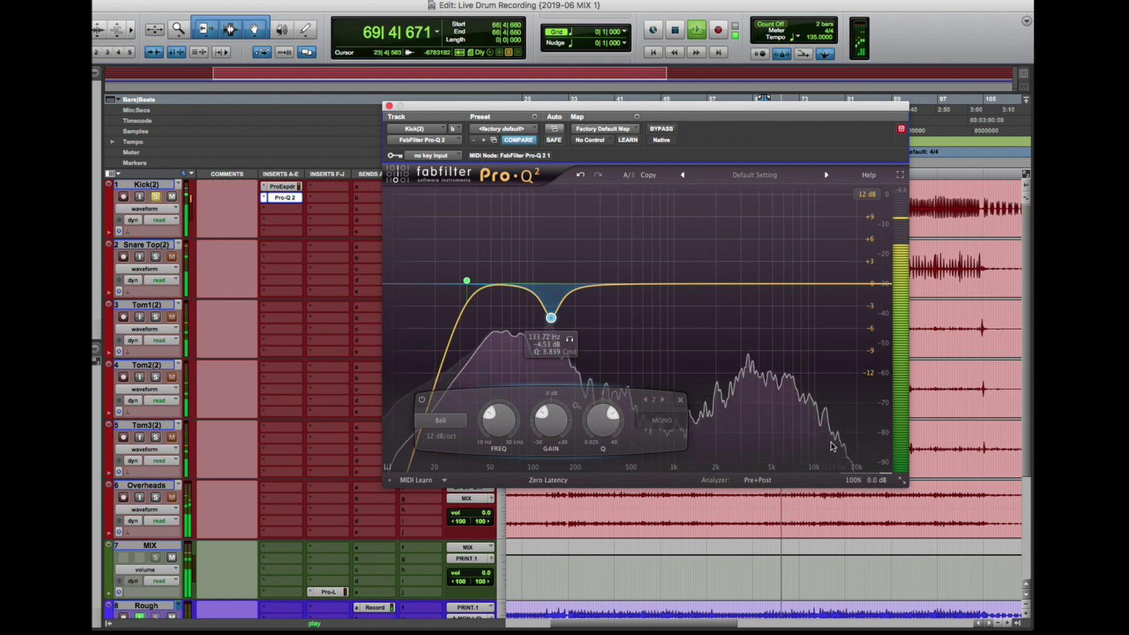
{"action": "key", "text": "space"}
{"action": "mouse_move", "coordinate": [876, 482]}
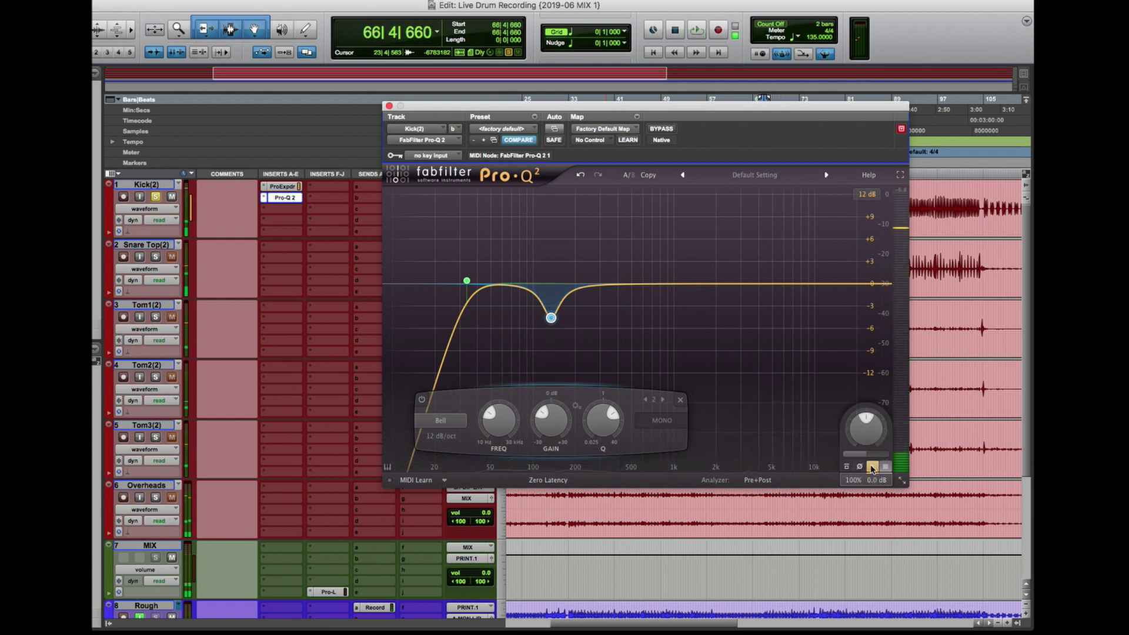
Deepen the kick EQ's bell cut to about -6.5 dB at 137 Hz and add a cut of about -5.6 dB at 338 Hz, Q 1
{"action": "key", "text": "space"}
{"action": "left_click_drag", "start_coordinate": [550, 317], "coordinate": [552, 332]}
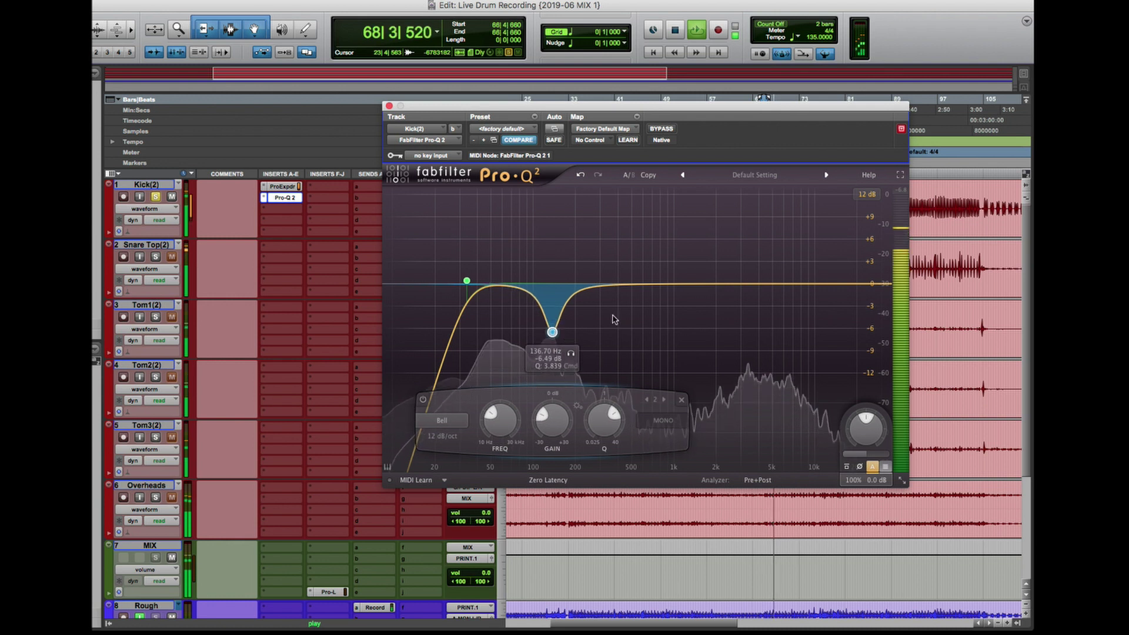
{"action": "left_click_drag", "start_coordinate": [626, 287], "coordinate": [607, 326]}
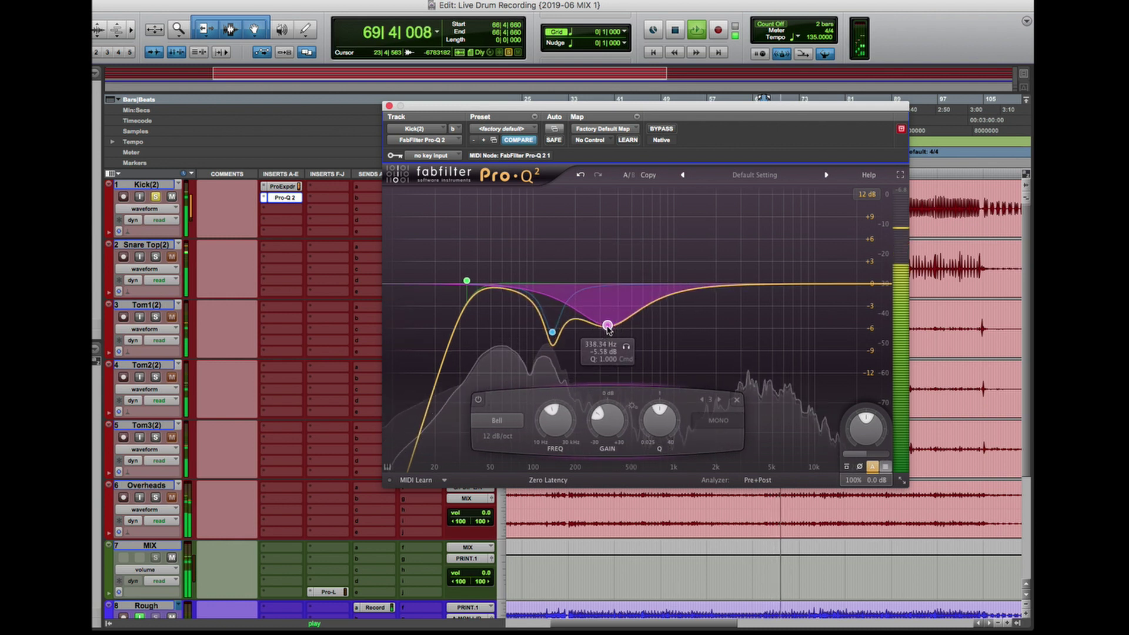
{"action": "left_click", "coordinate": [389, 106]}
Compare the soloed kick with its expander and EQ bypassed and active during playback
{"action": "key", "text": "space"}
{"action": "key", "text": "space"}
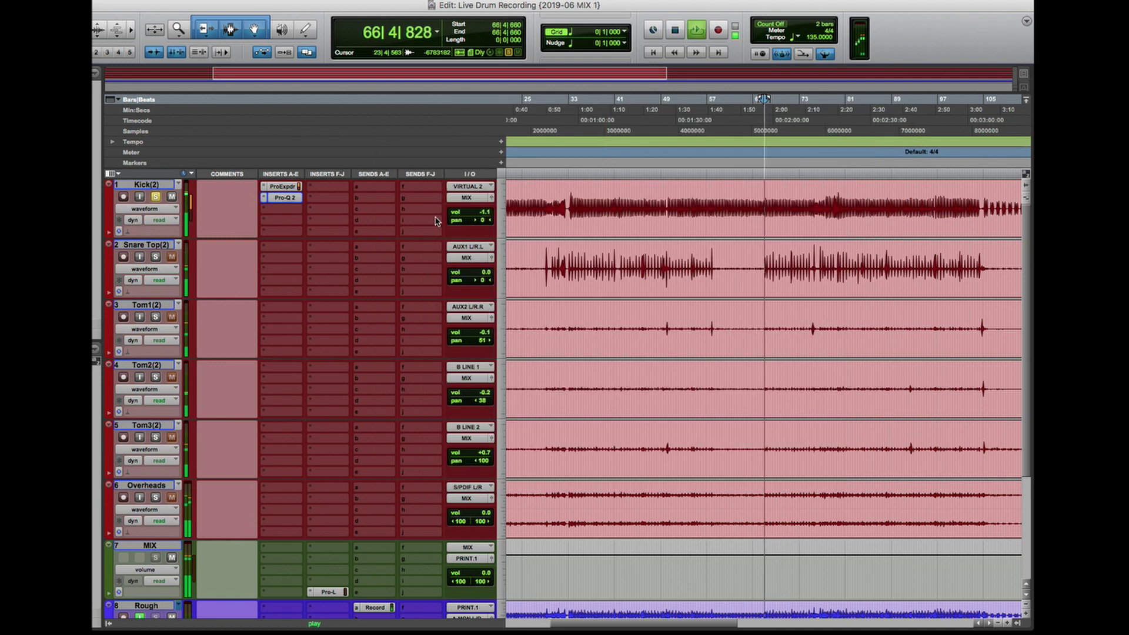
{"action": "key", "text": "space"}
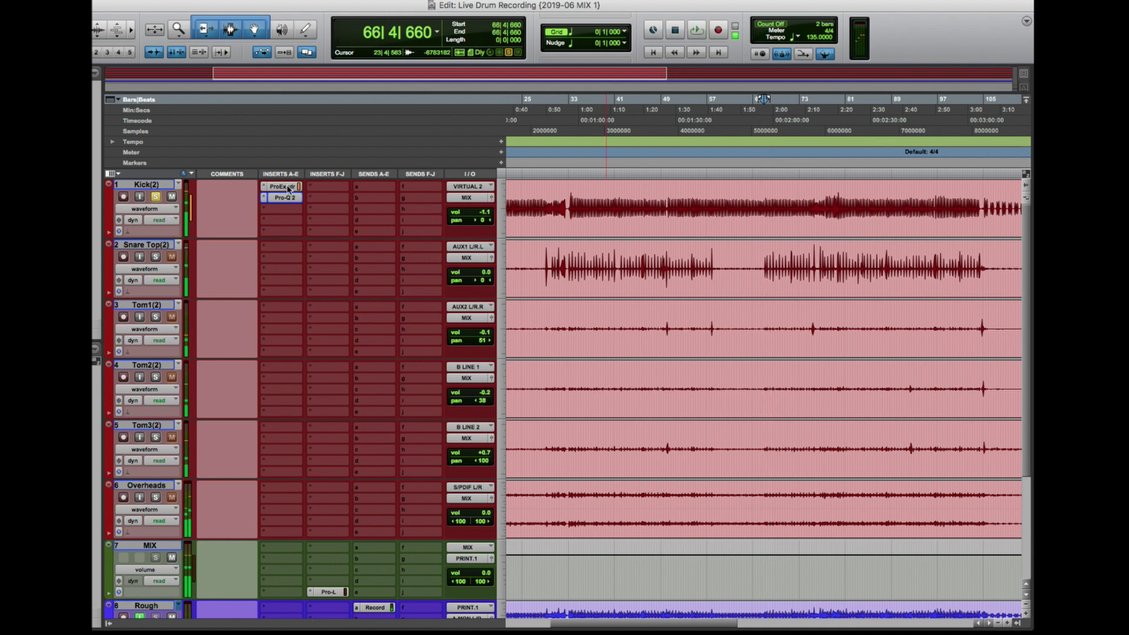
{"action": "key", "text": "space"}
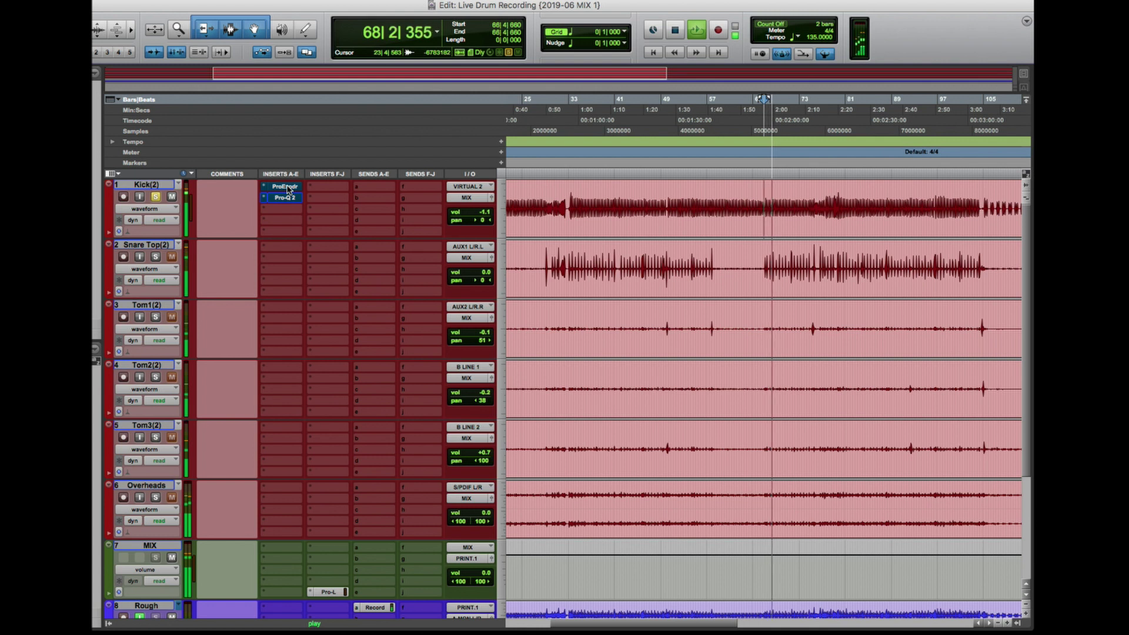
{"action": "left_click", "coordinate": [287, 187]}
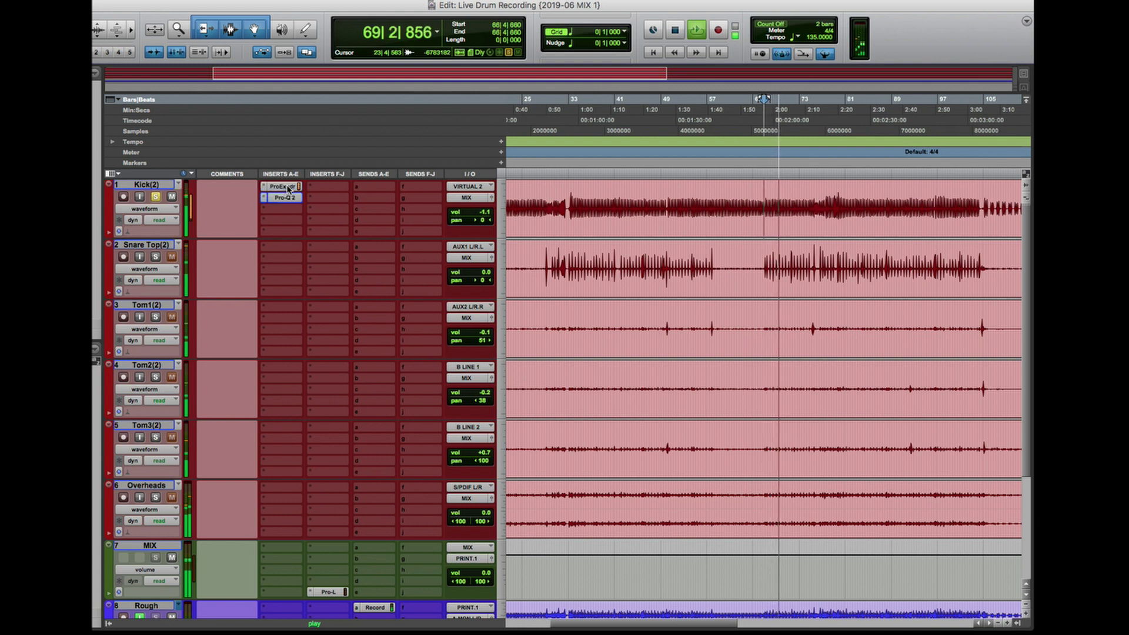
{"action": "key", "text": "space"}
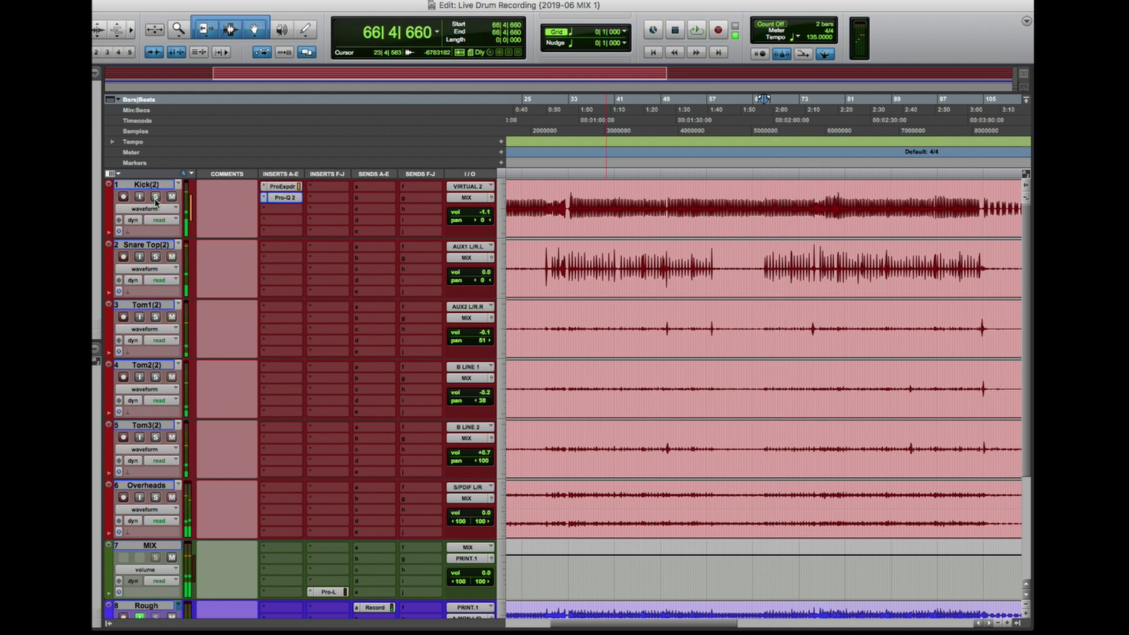
Unsolo the kick and compare its expander and EQ bypassed and active within the full drum mix
{"action": "key", "text": "space"}
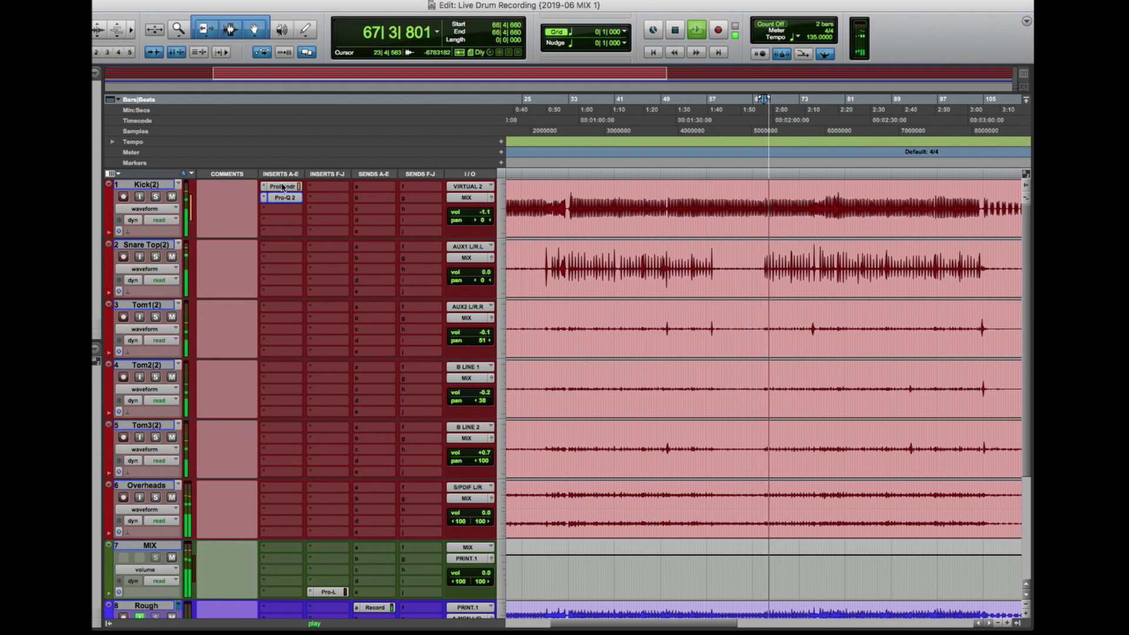
{"action": "left_click", "coordinate": [283, 187], "text": "super"}
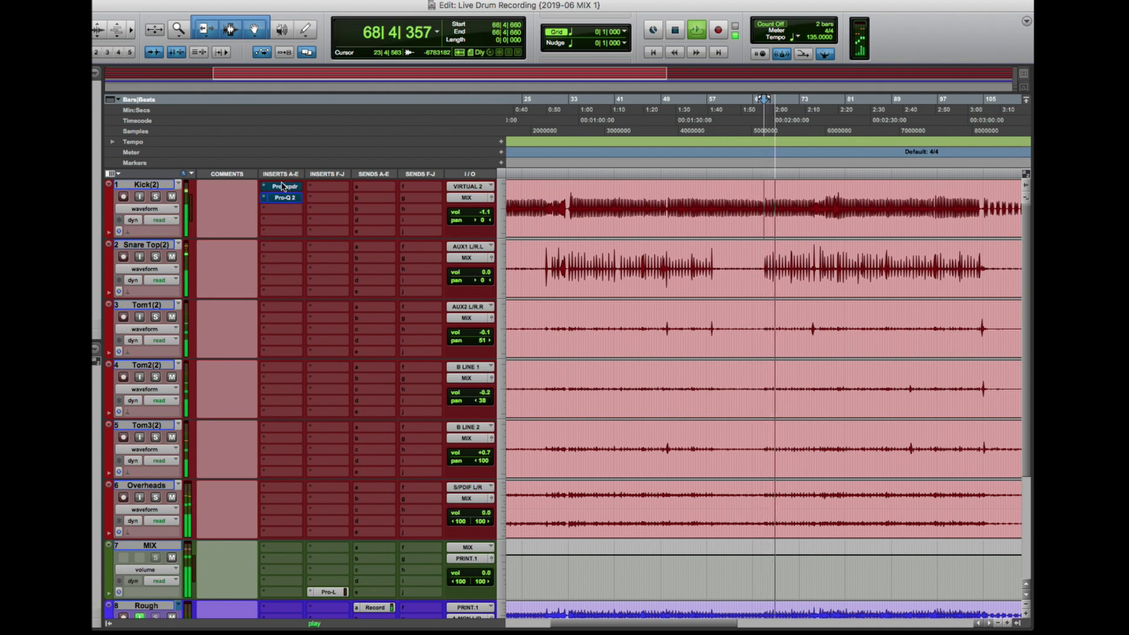
{"action": "left_click", "coordinate": [282, 187], "text": "super"}
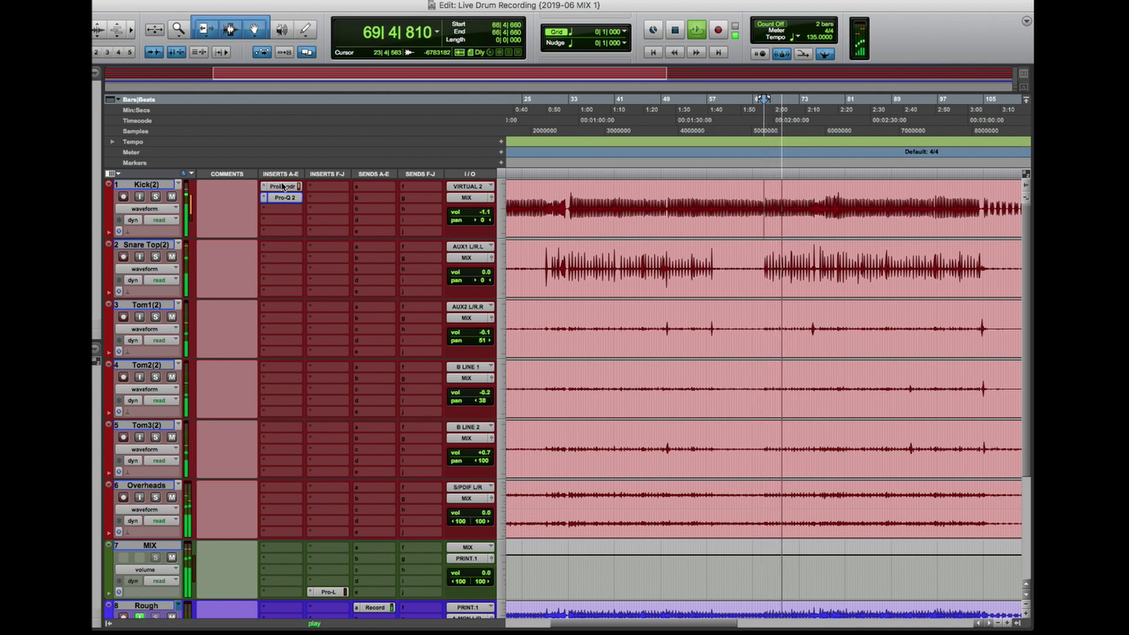
{"action": "key", "text": "space"}
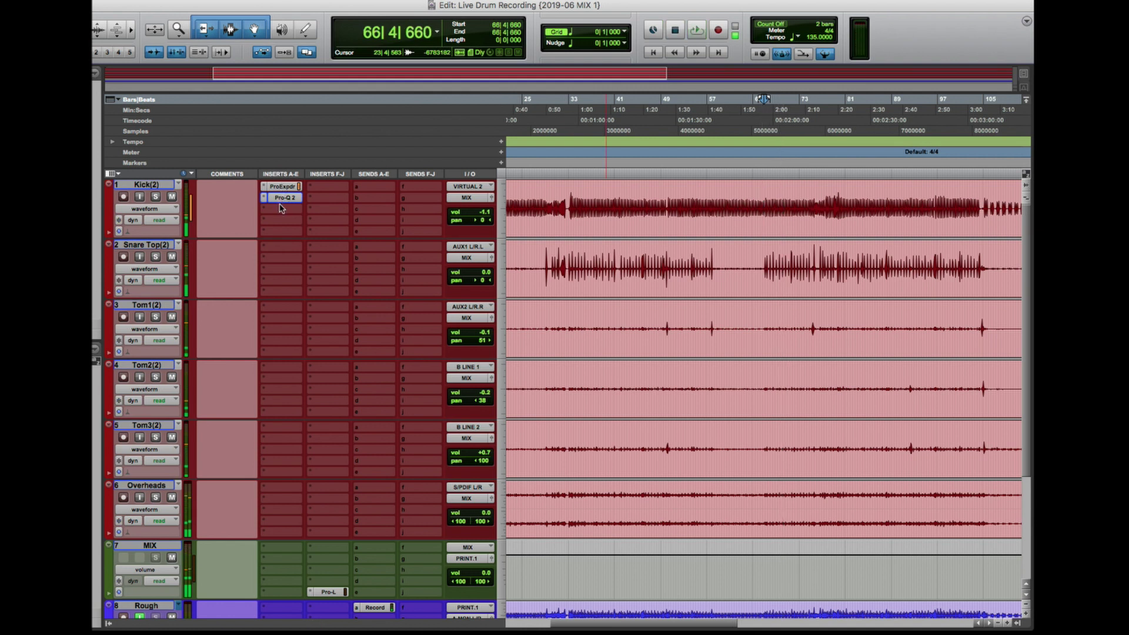
Insert UAD Neve 1073 Legacy on the third insert slot of the Kick(2) track
{"action": "left_click", "coordinate": [280, 210]}
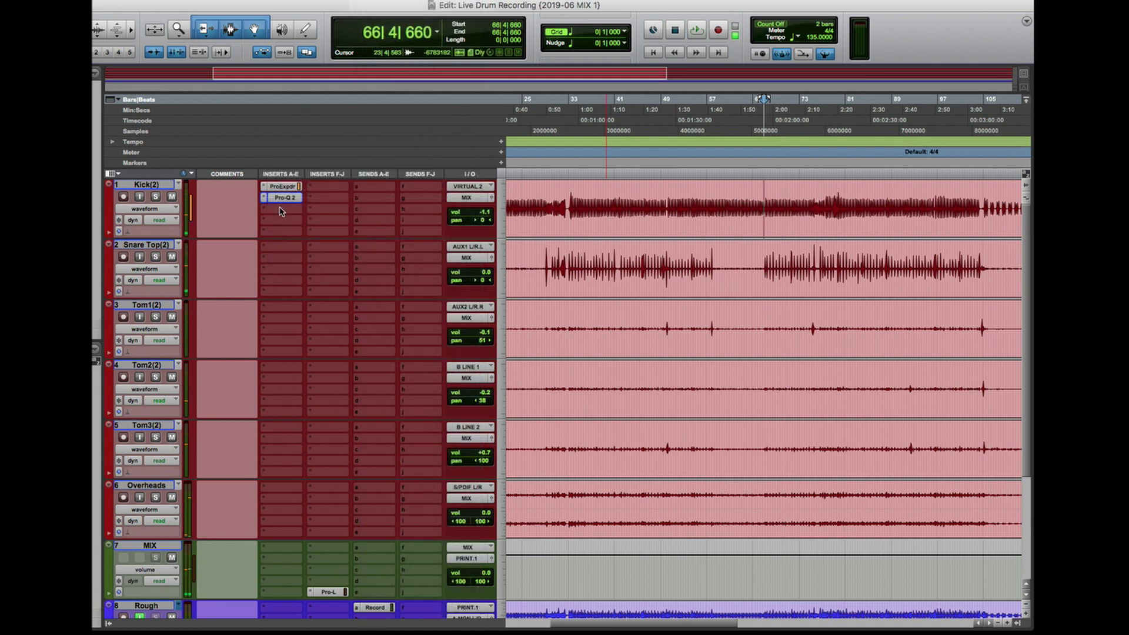
{"action": "type", "text": "1073"}
{"action": "key", "text": "Down"}
{"action": "key", "text": "Down"}
{"action": "key", "text": "Return"}
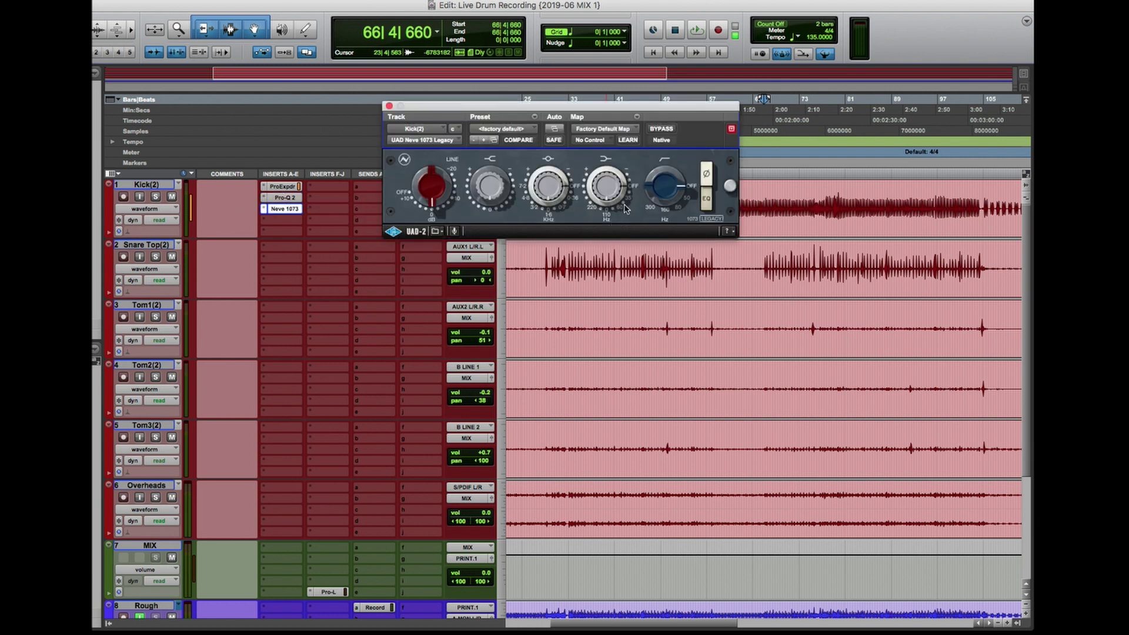
Adjust the Neve 1073's low-frequency band on the kick and compare the plug-in bypassed and active during playback, leaving it active
{"action": "left_click_drag", "start_coordinate": [620, 210], "coordinate": [620, 211]}
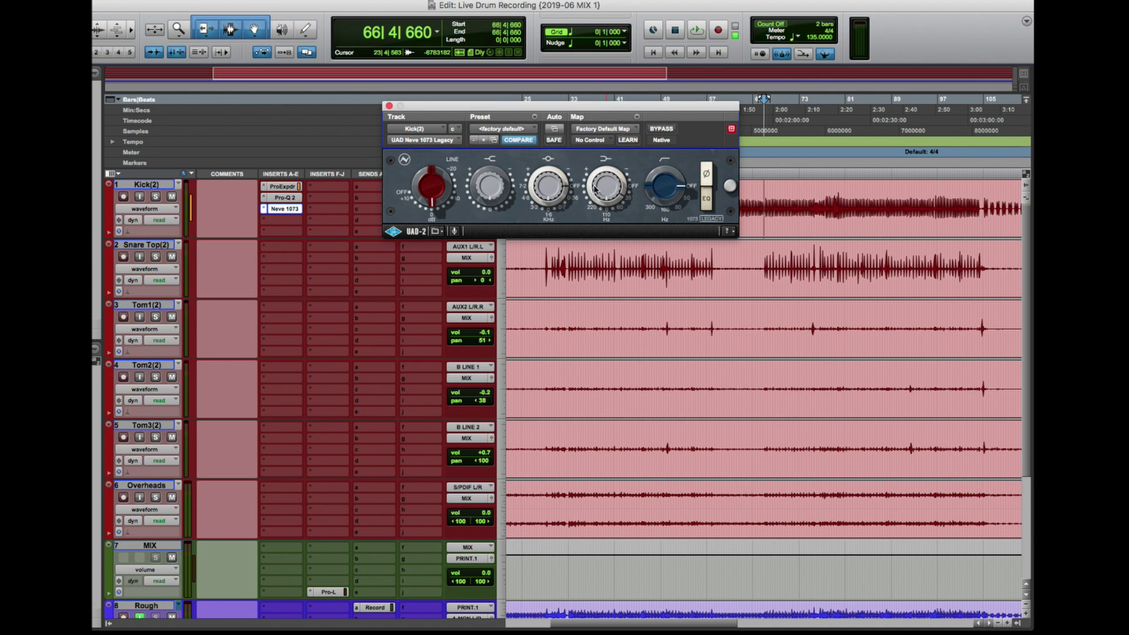
{"action": "key", "text": "space"}
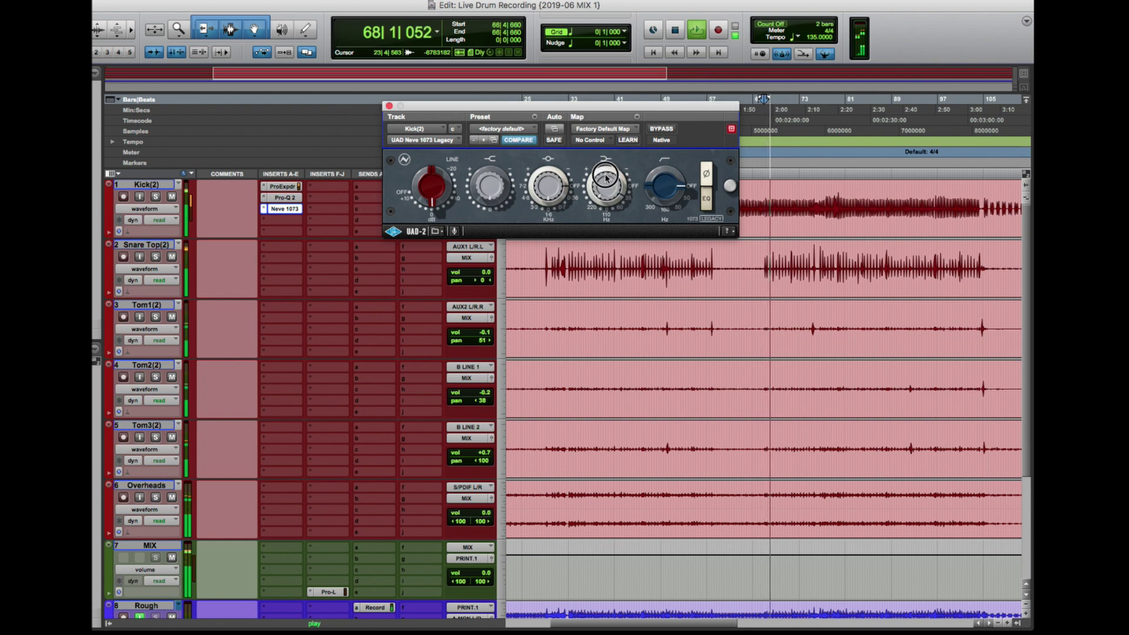
{"action": "left_click", "coordinate": [659, 130]}
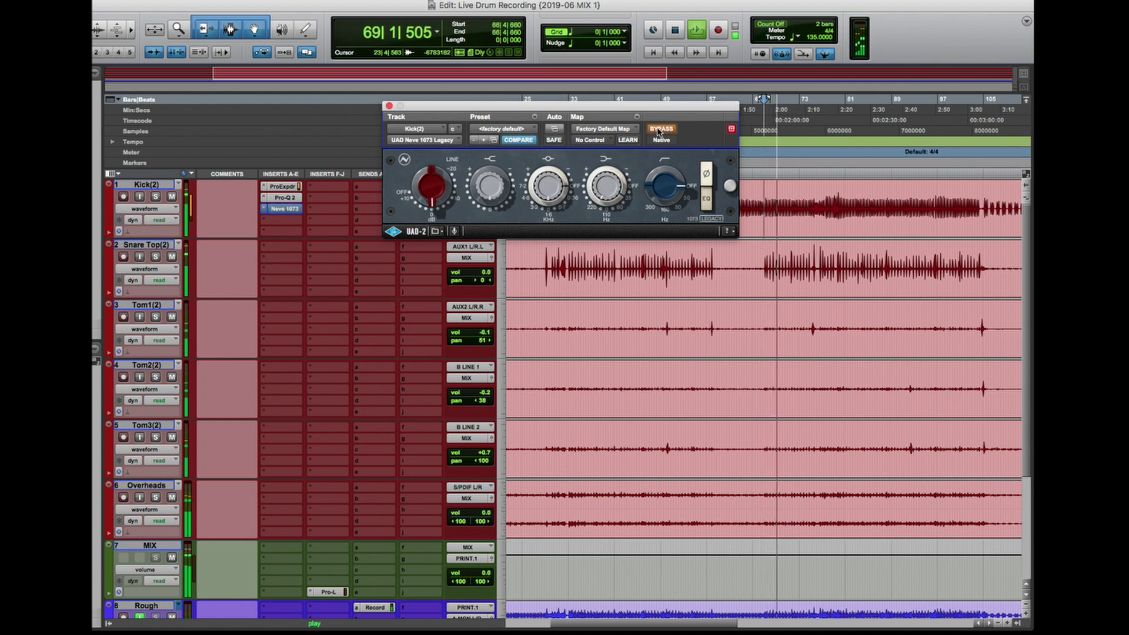
{"action": "left_click", "coordinate": [659, 129]}
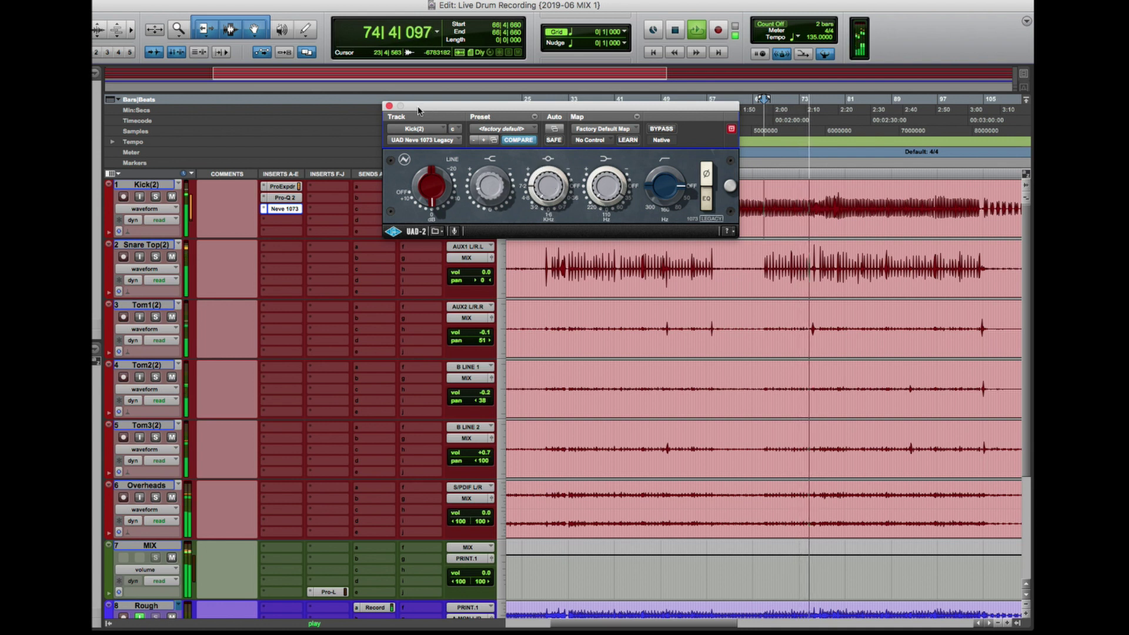
{"action": "left_click", "coordinate": [388, 106]}
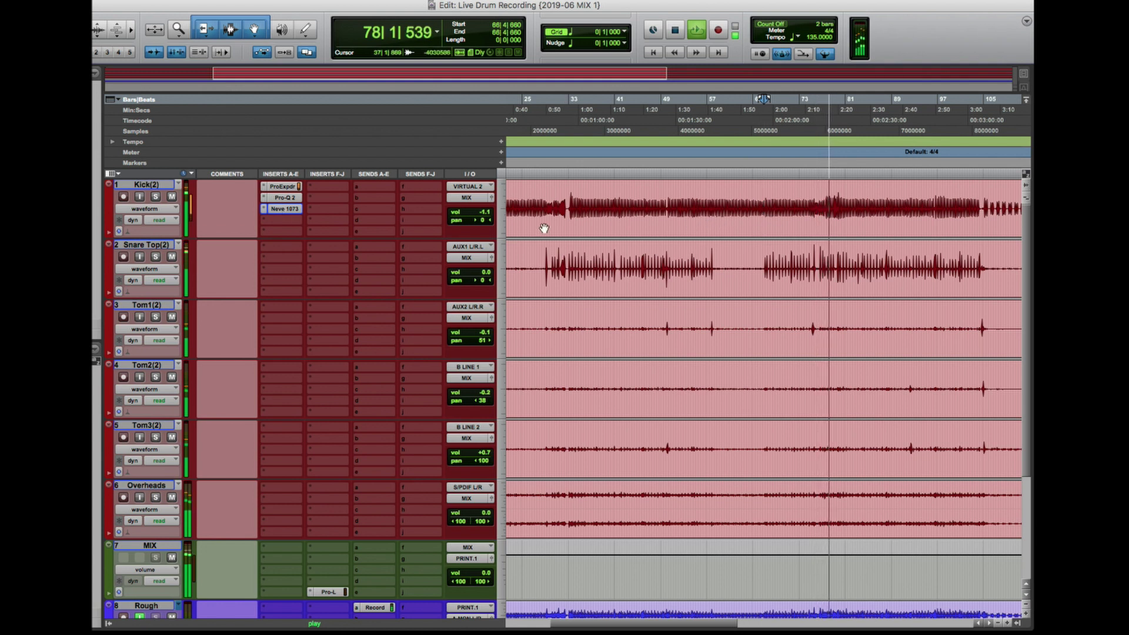
Compare the kick in the drum mix with its expander, EQ and Neve 1073 all bypassed and all active
{"action": "left_click", "coordinate": [289, 187], "text": "shift+super"}
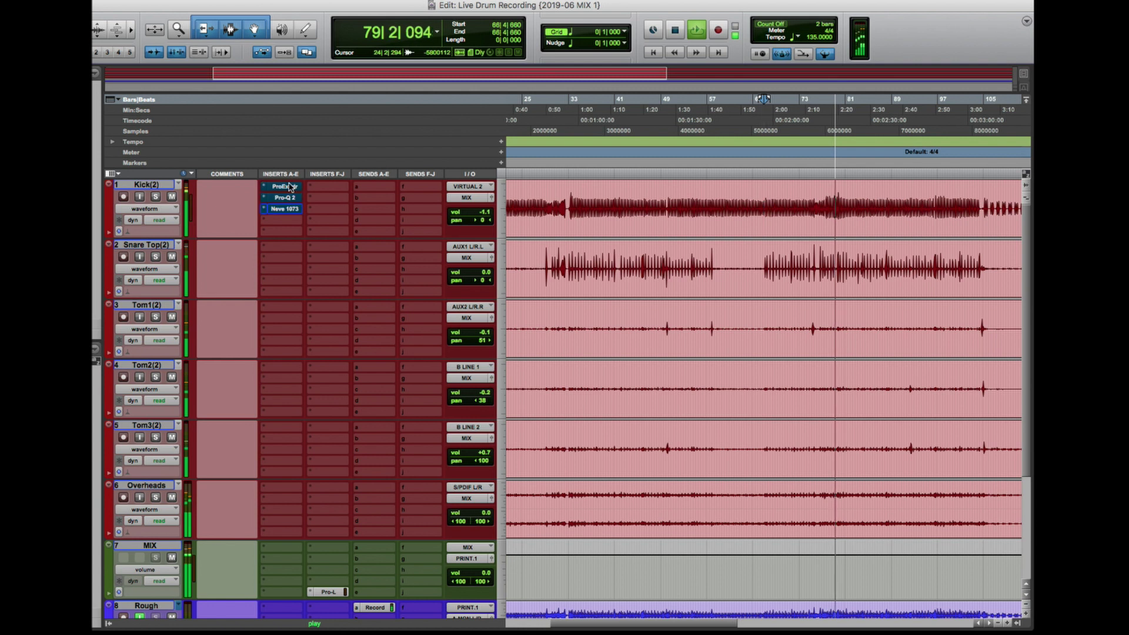
{"action": "left_click", "coordinate": [290, 187], "text": "shift+super"}
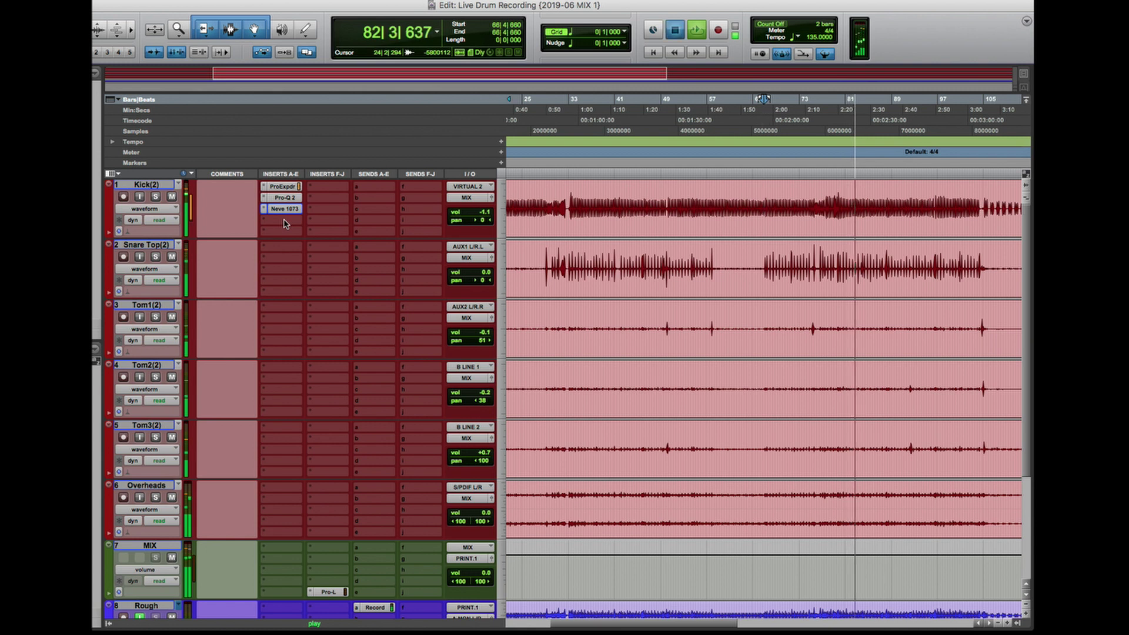
{"action": "key", "text": "space"}
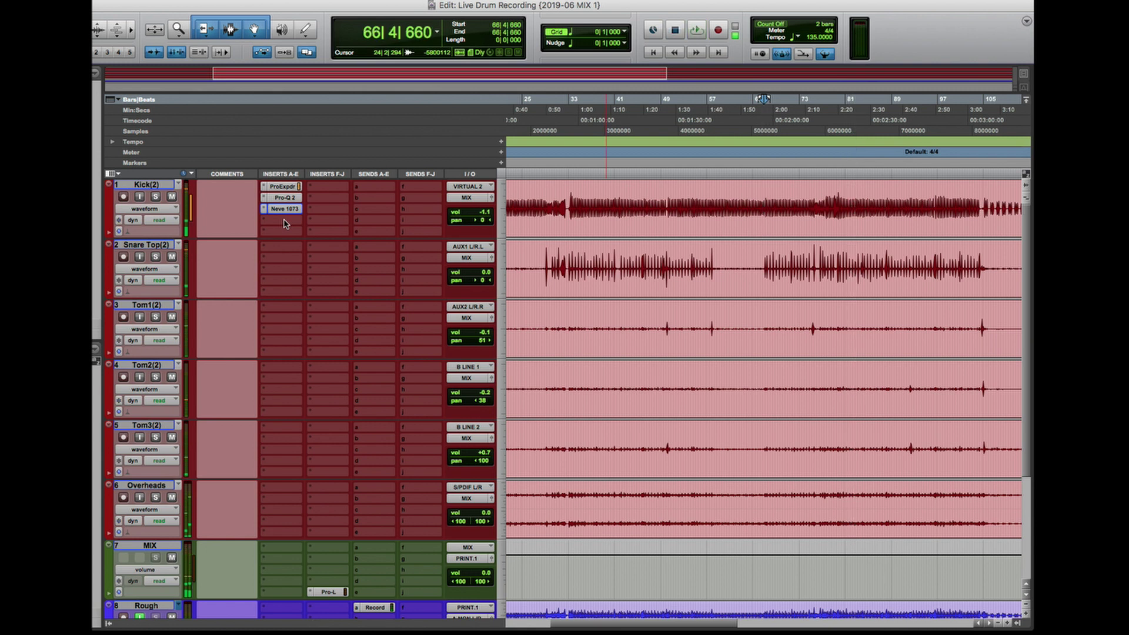
Insert Slate Digital Virtual Tape Machines on the fourth insert slot of the Kick(2) track
{"action": "left_click", "coordinate": [284, 220]}
{"action": "type", "text": "virtu"}
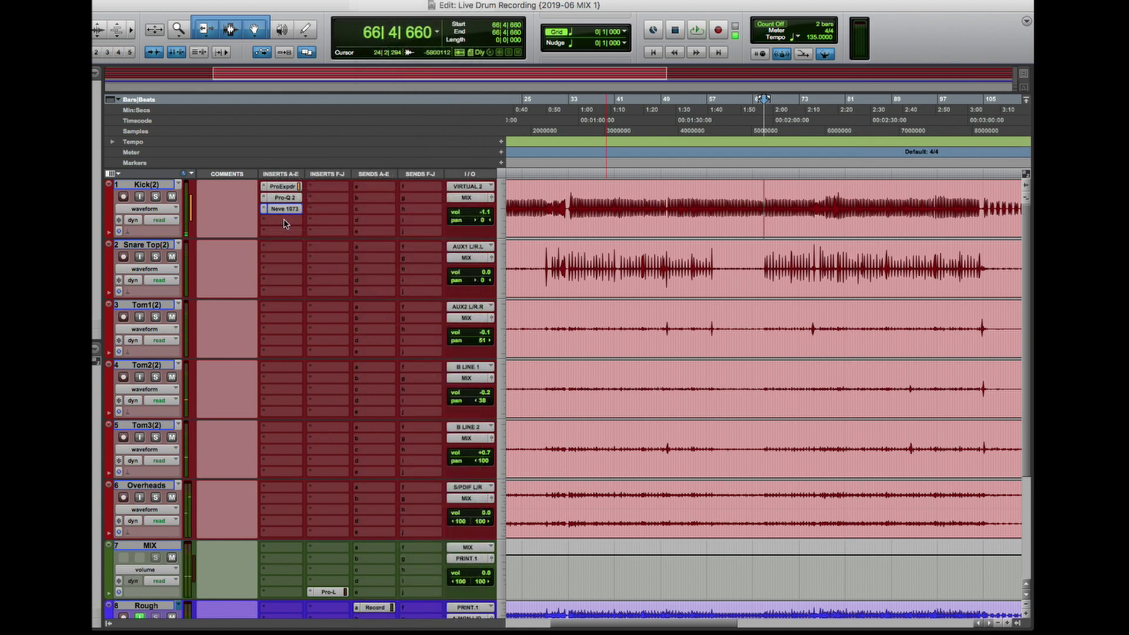
{"action": "key", "text": "Escape"}
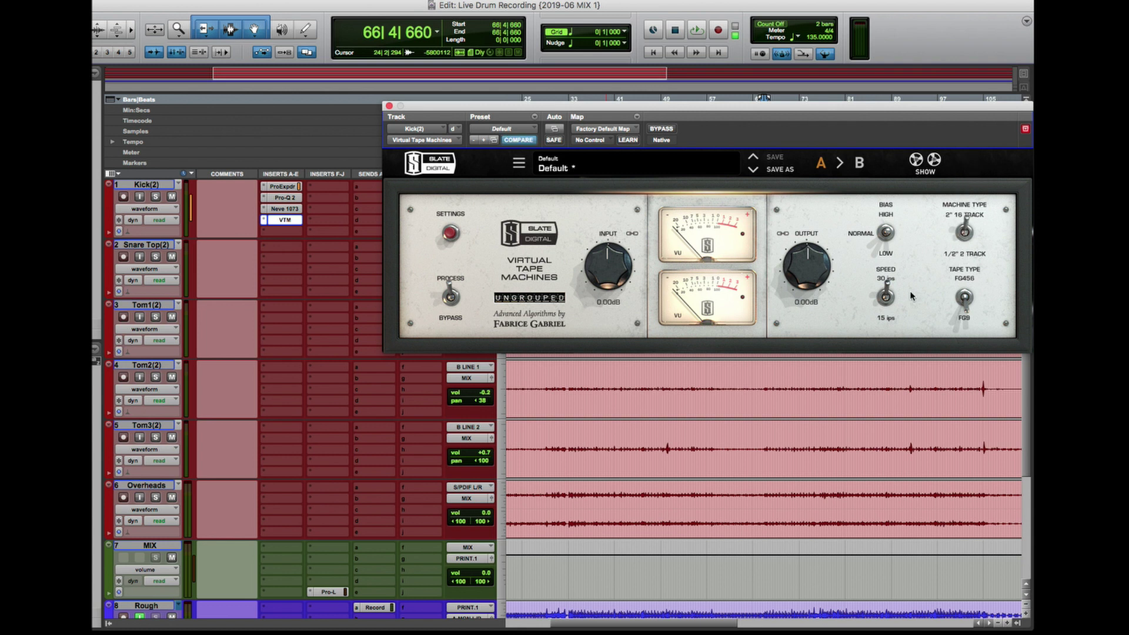
Solo the kick and drive the tape machine's input to about +5.78 dB with the output at -5.78 dB during playback
{"action": "key", "text": "space"}
{"action": "left_click_drag", "start_coordinate": [808, 107], "coordinate": [749, 131]}
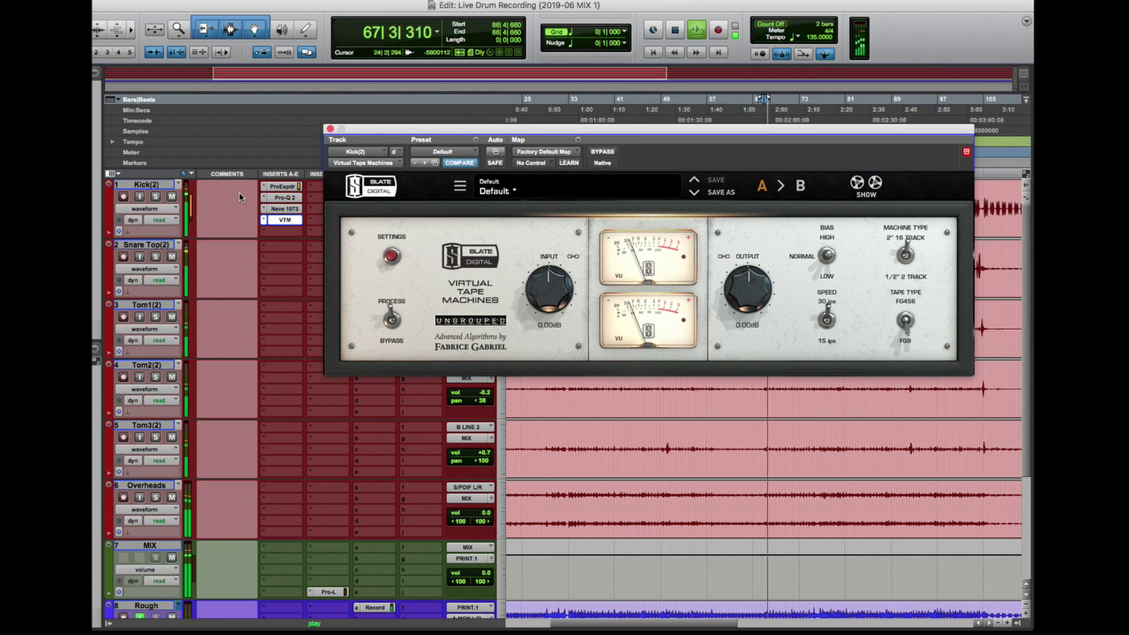
{"action": "left_click", "coordinate": [155, 197]}
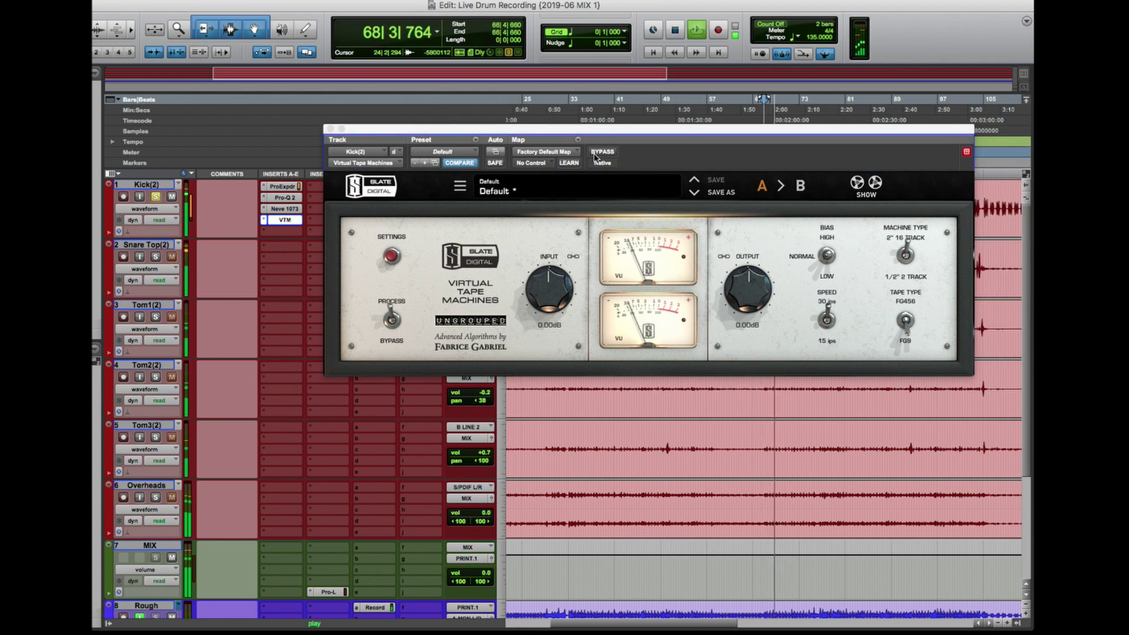
{"action": "left_click", "coordinate": [537, 318]}
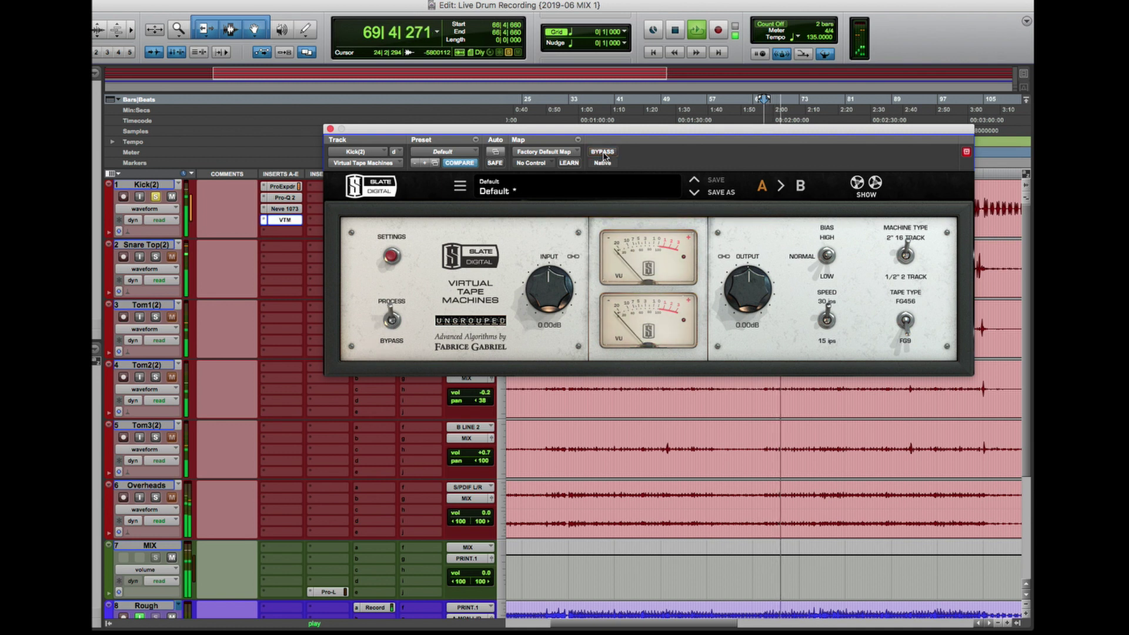
{"action": "left_click_drag", "start_coordinate": [536, 317], "coordinate": [547, 273]}
Compare the soloed kick with the tape machine bypassed and active, leave it active, and close its window
{"action": "left_click", "coordinate": [609, 154]}
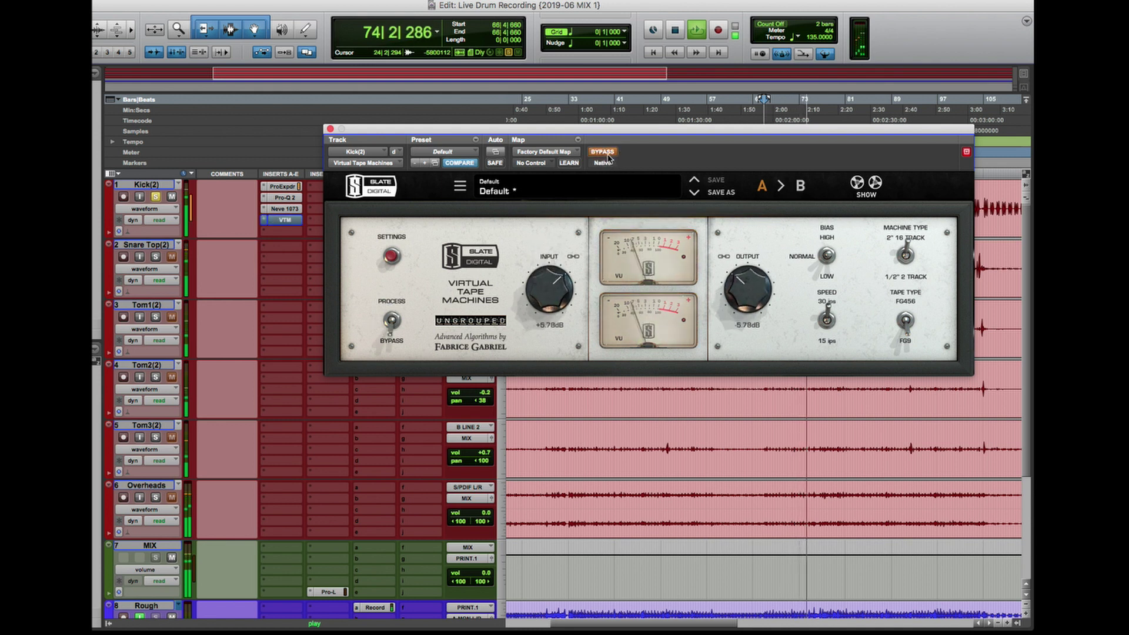
{"action": "left_click", "coordinate": [609, 157]}
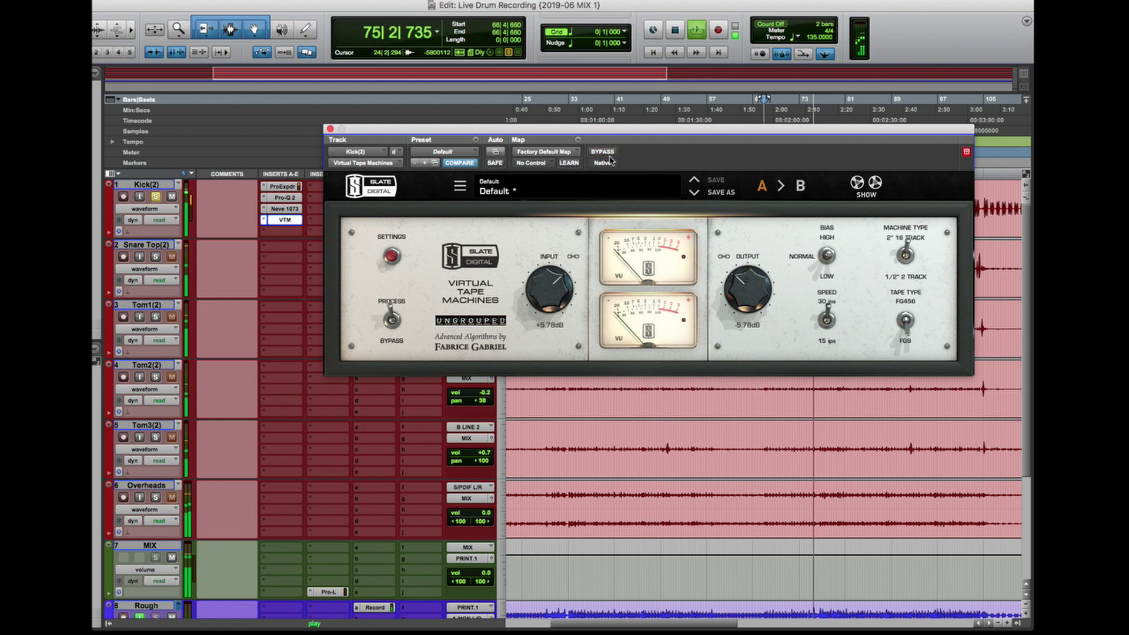
{"action": "key", "text": "space"}
{"action": "left_click", "coordinate": [331, 129]}
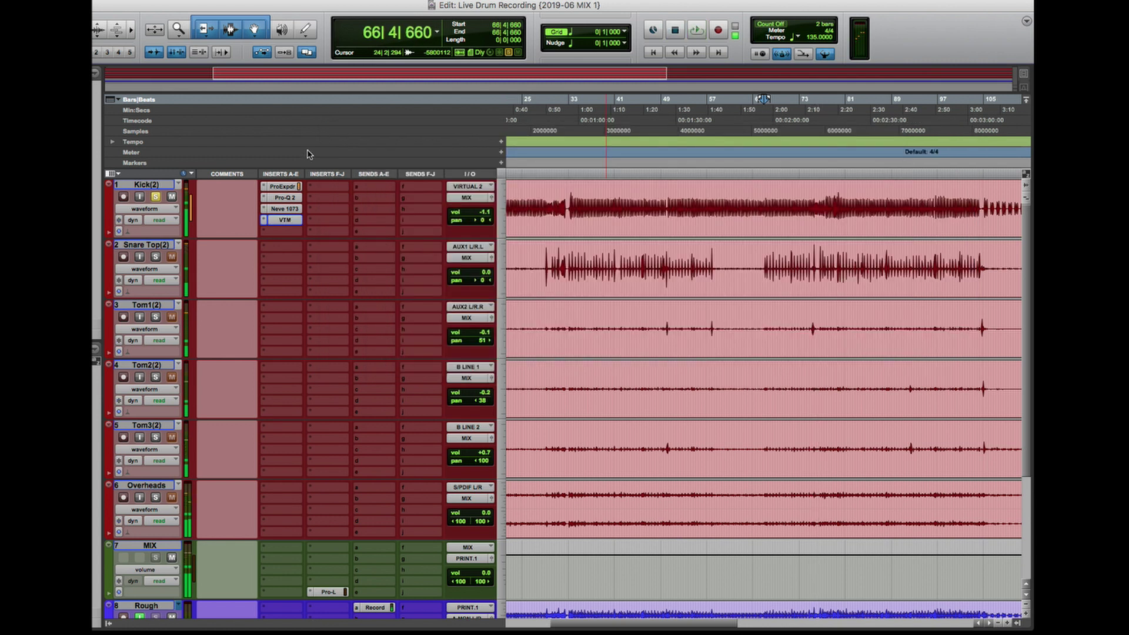
Unsolo the kick and compare its complete four-plug-in chain bypassed and active within the drum mix
{"action": "key", "text": "space"}
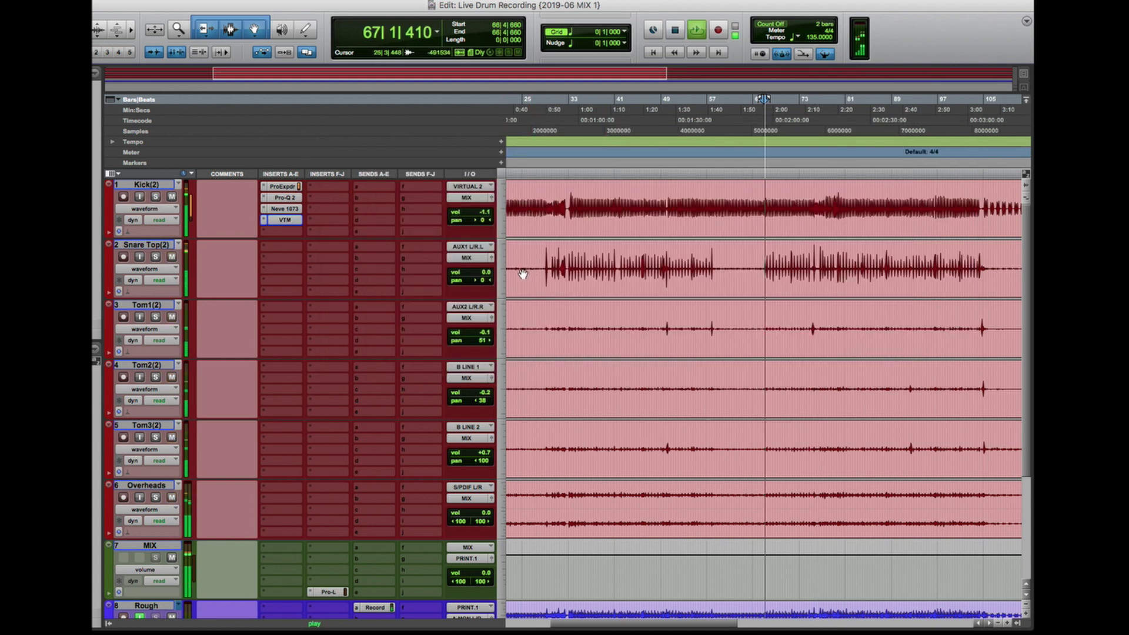
{"action": "left_click", "coordinate": [285, 188], "text": "shift+super"}
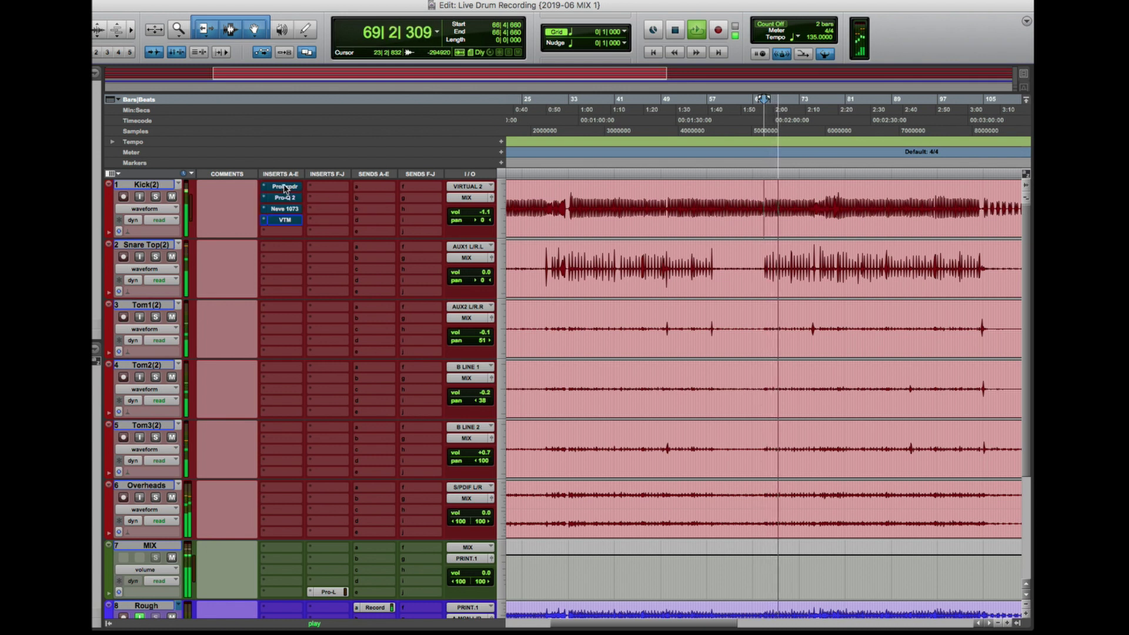
{"action": "left_click", "coordinate": [289, 199], "text": "shift+super"}
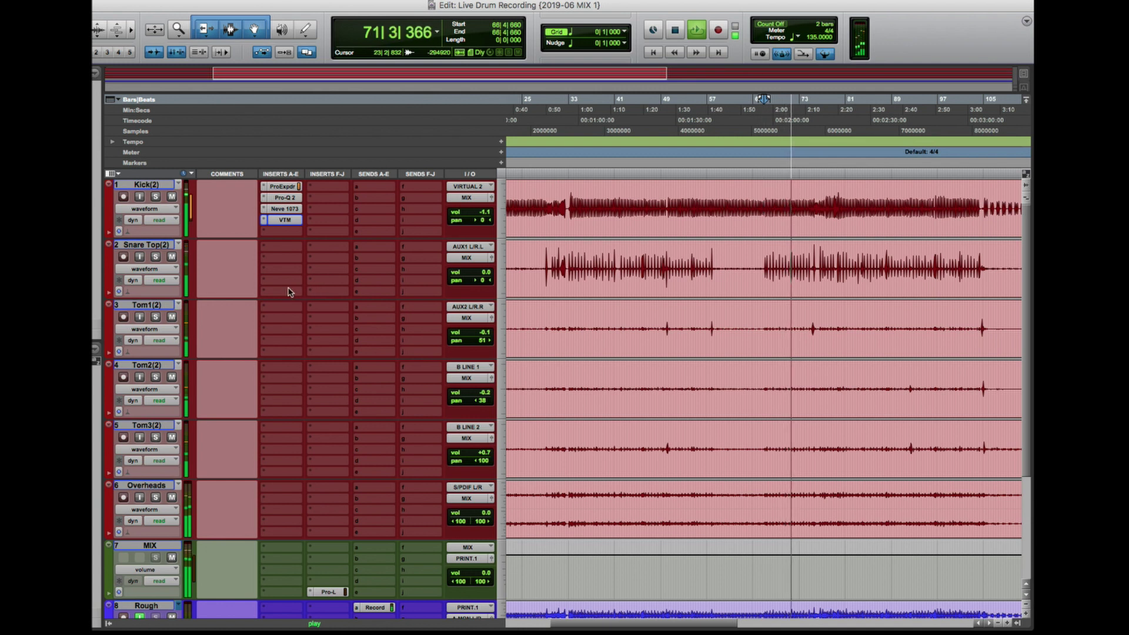
{"action": "key", "text": "space"}
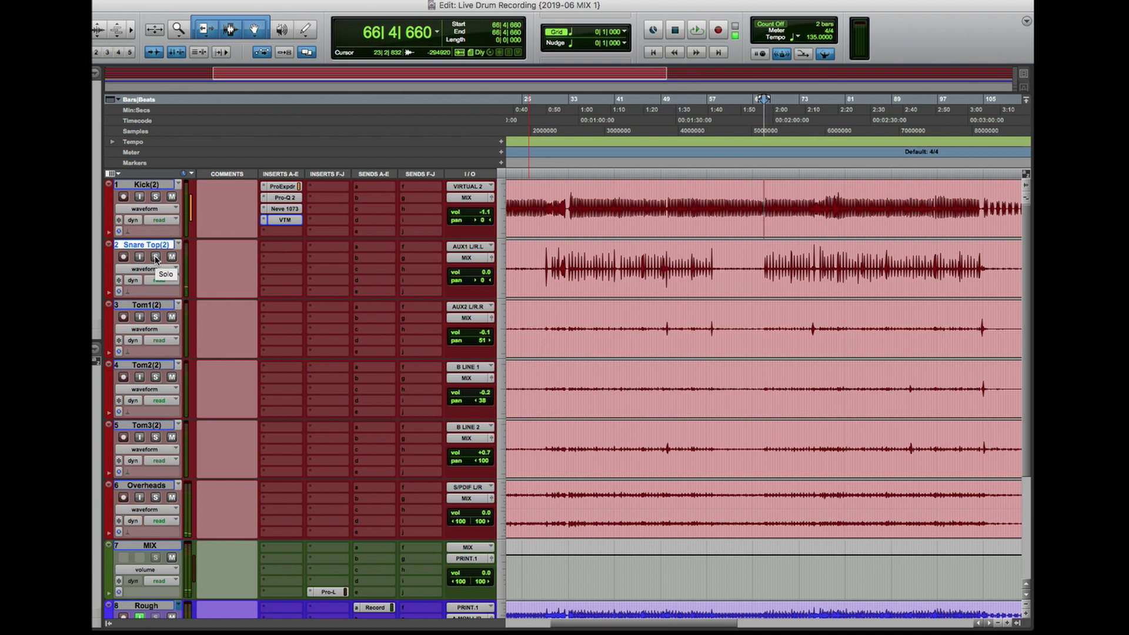
Solo the Snare Top(2) track and insert FabFilter Pro-Q 2 on its first insert slot
{"action": "key", "text": "space"}
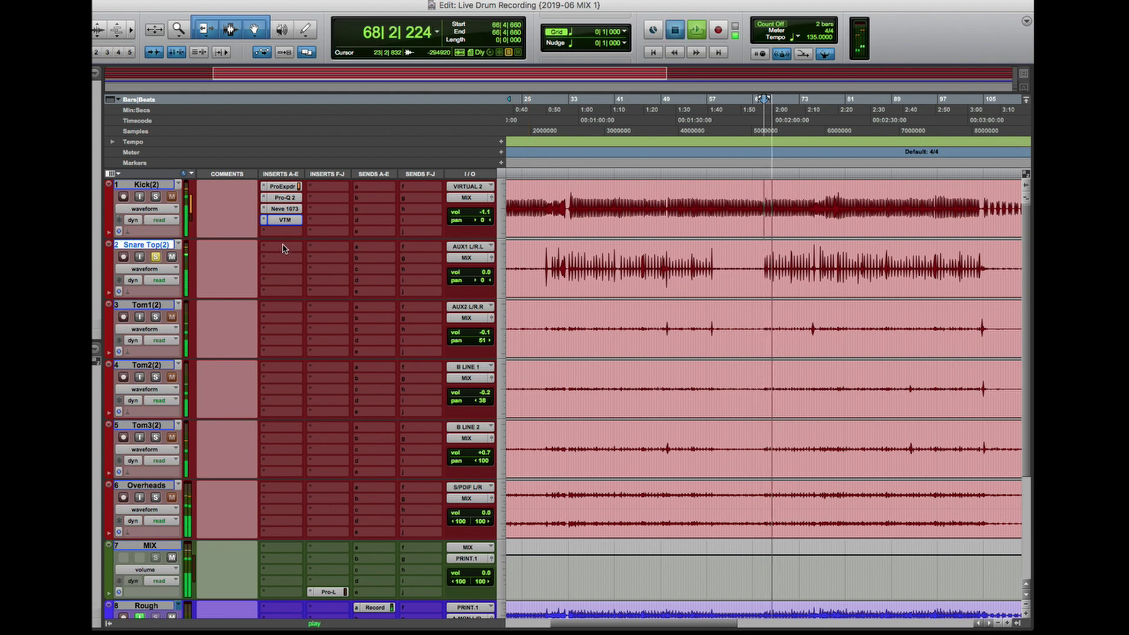
{"action": "left_click", "coordinate": [282, 248]}
{"action": "key", "text": "Escape"}
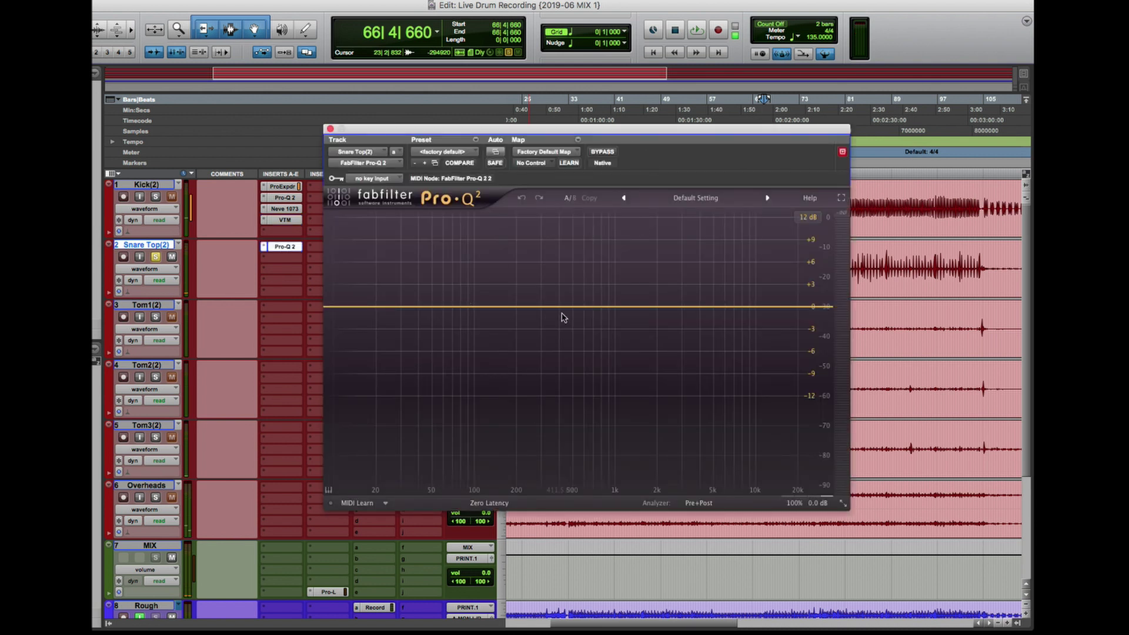
Cut the snare with a Pro-Q 2 bell at about 363 Hz, -8.23 dB, Q 2.025 and 36 dB/oct slope during playback, and close the window
{"action": "left_click", "coordinate": [557, 307]}
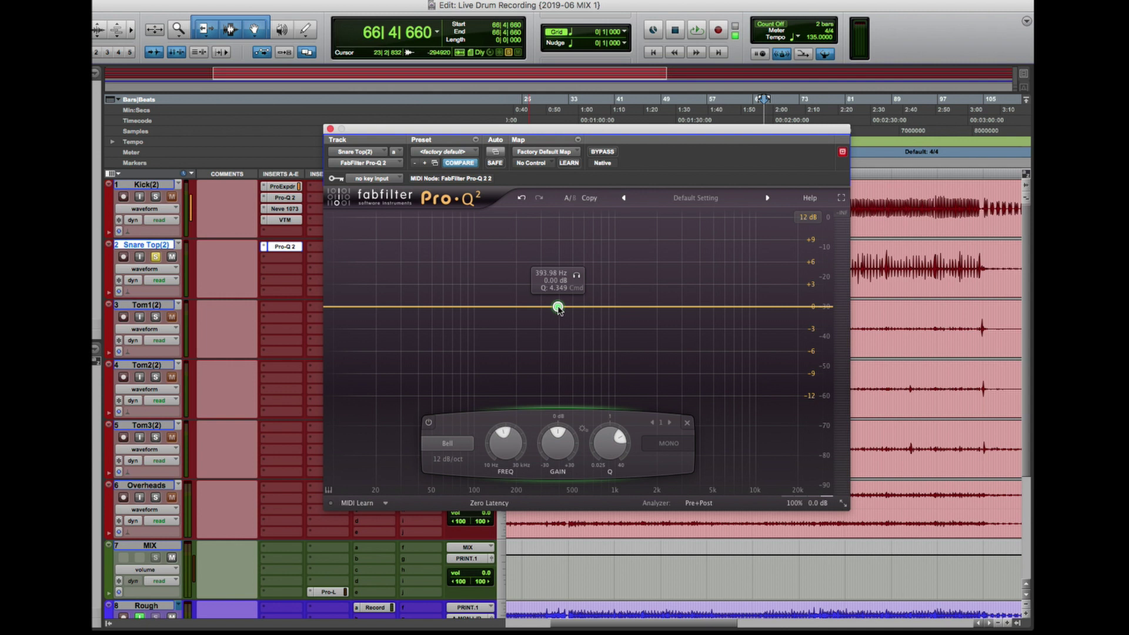
{"action": "key", "text": "space"}
{"action": "left_click_drag", "start_coordinate": [558, 307], "coordinate": [559, 348]}
{"action": "left_click", "coordinate": [446, 458]}
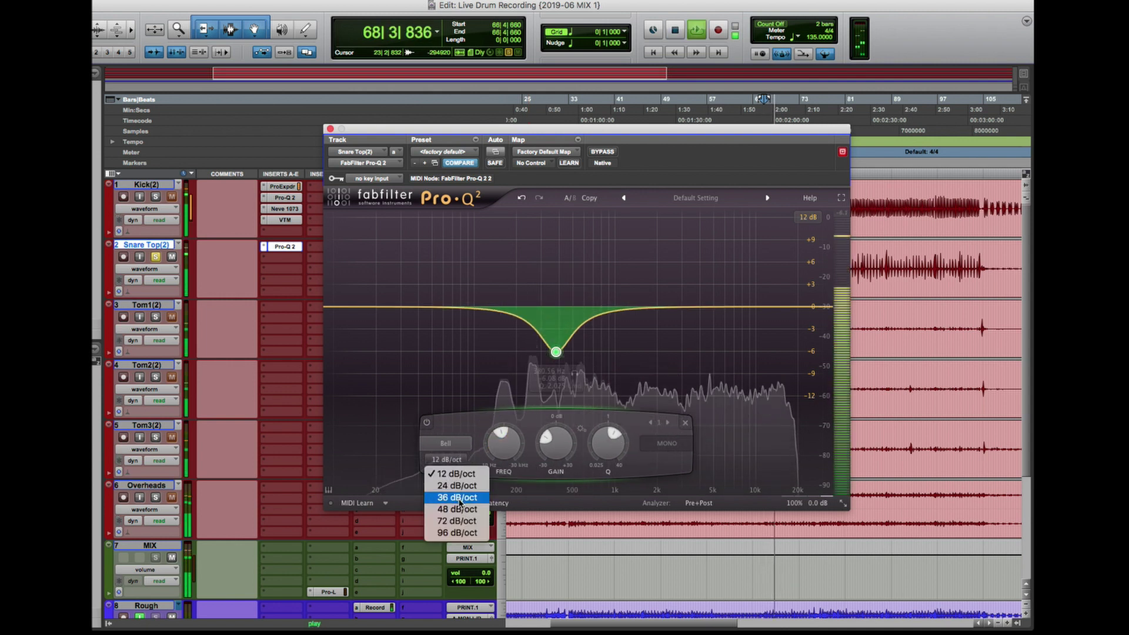
{"action": "left_click", "coordinate": [520, 428]}
{"action": "scroll", "coordinate": [555, 352], "scroll_direction": "up", "scroll_amount": 3}
{"action": "left_click_drag", "start_coordinate": [556, 351], "coordinate": [553, 361]}
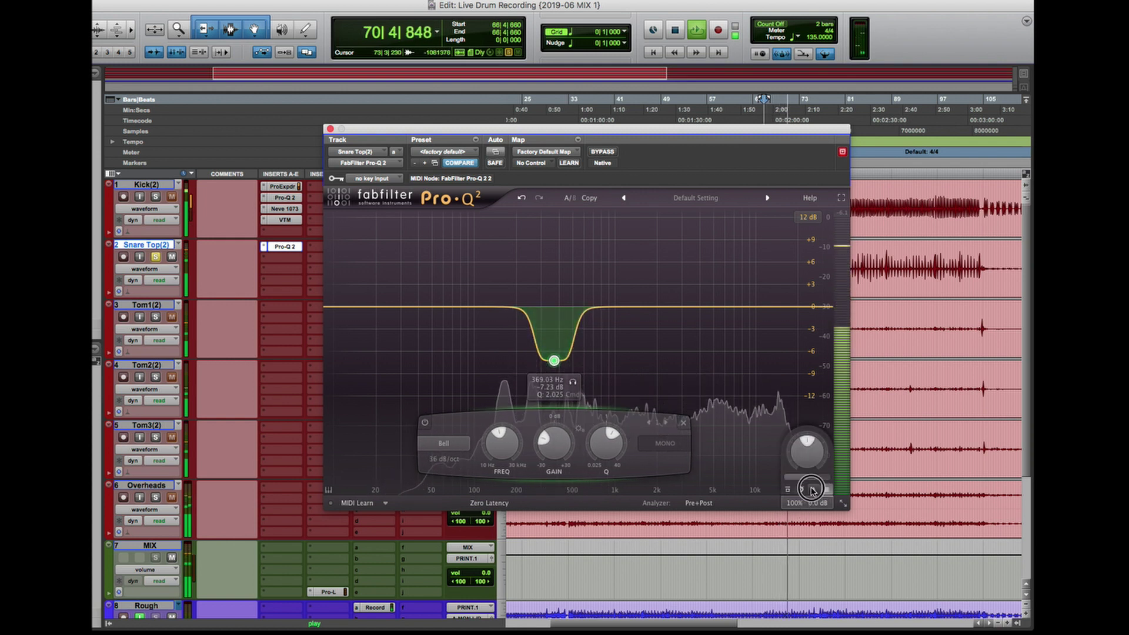
{"action": "mouse_move", "coordinate": [552, 364]}
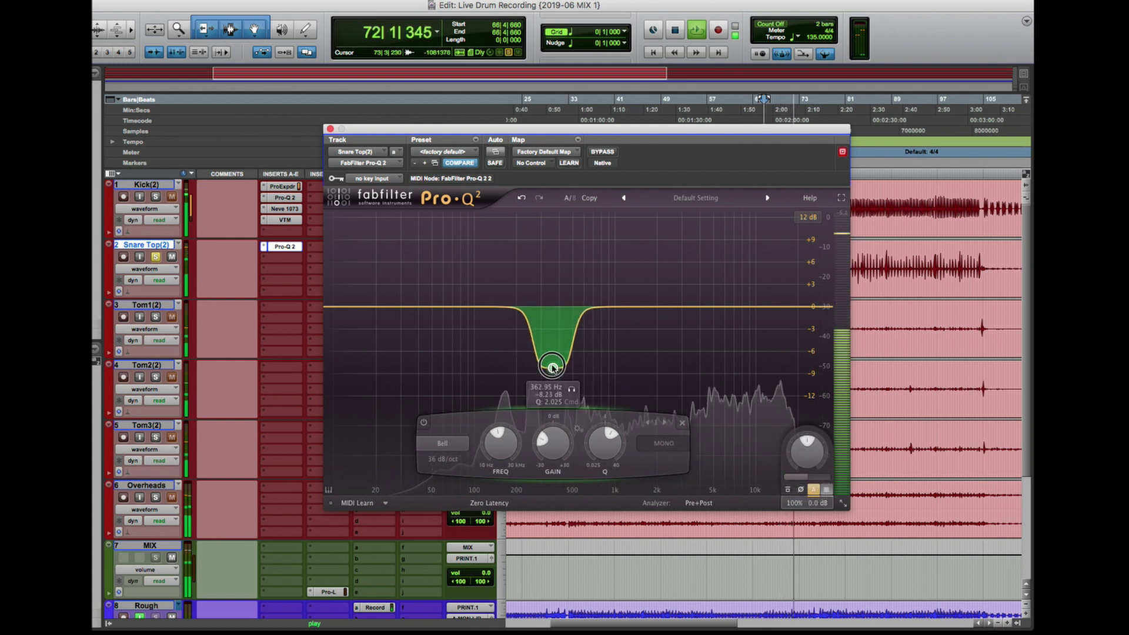
{"action": "left_click", "coordinate": [330, 128]}
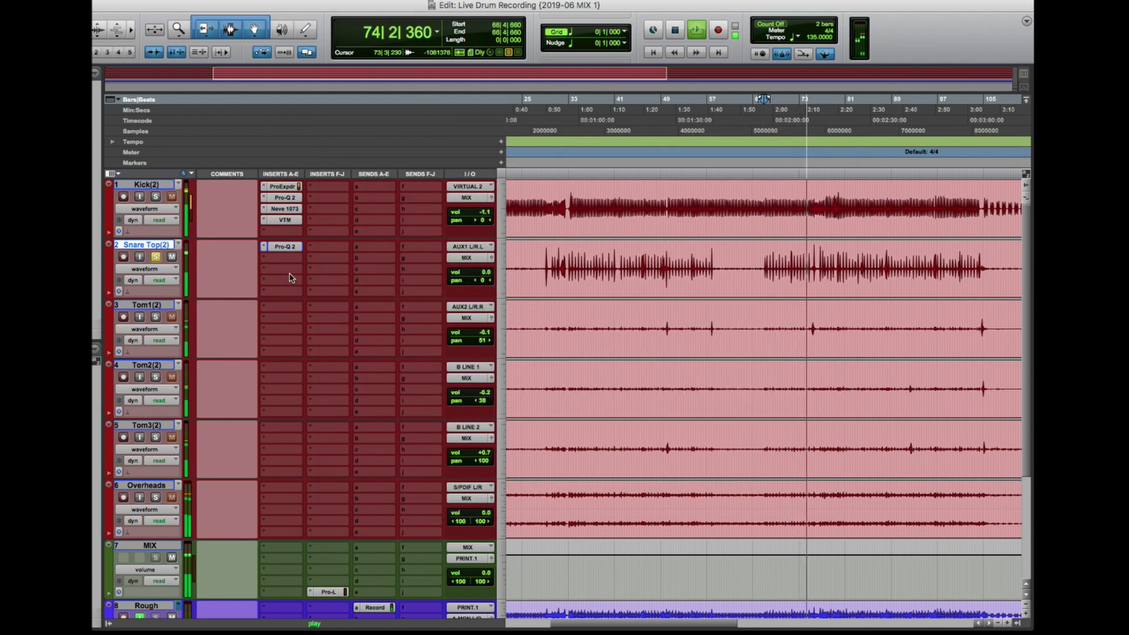
{"action": "key", "text": "space"}
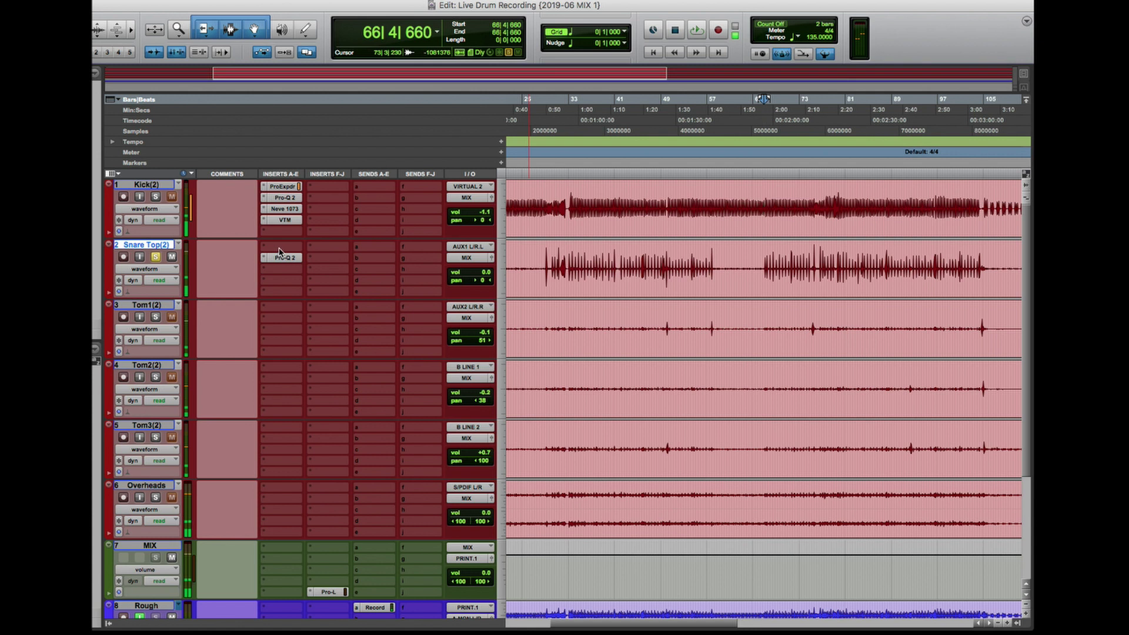
Insert Pro Expander in the empty first insert slot of Snare Top(2), ahead of Pro-Q 2
{"action": "left_click", "coordinate": [279, 252]}
{"action": "mouse_move", "coordinate": [287, 252]}
{"action": "left_click", "coordinate": [302, 226]}
{"action": "type", "text": "pro q"}
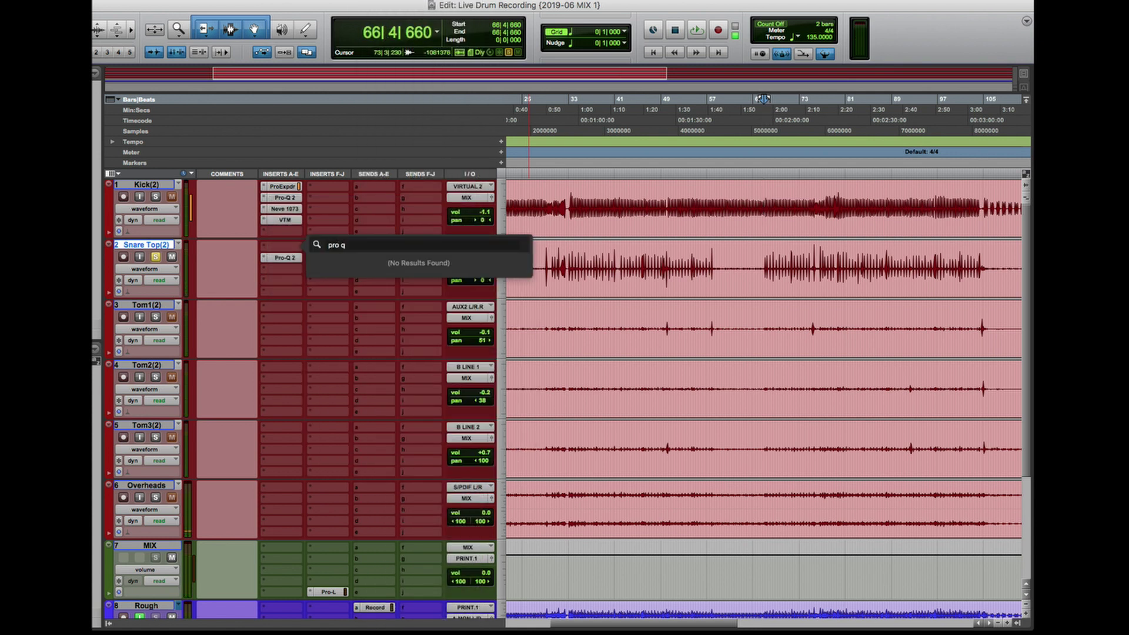
{"action": "key", "text": "BackSpace"}
{"action": "type", "text": "e"}
{"action": "key", "text": "Return"}
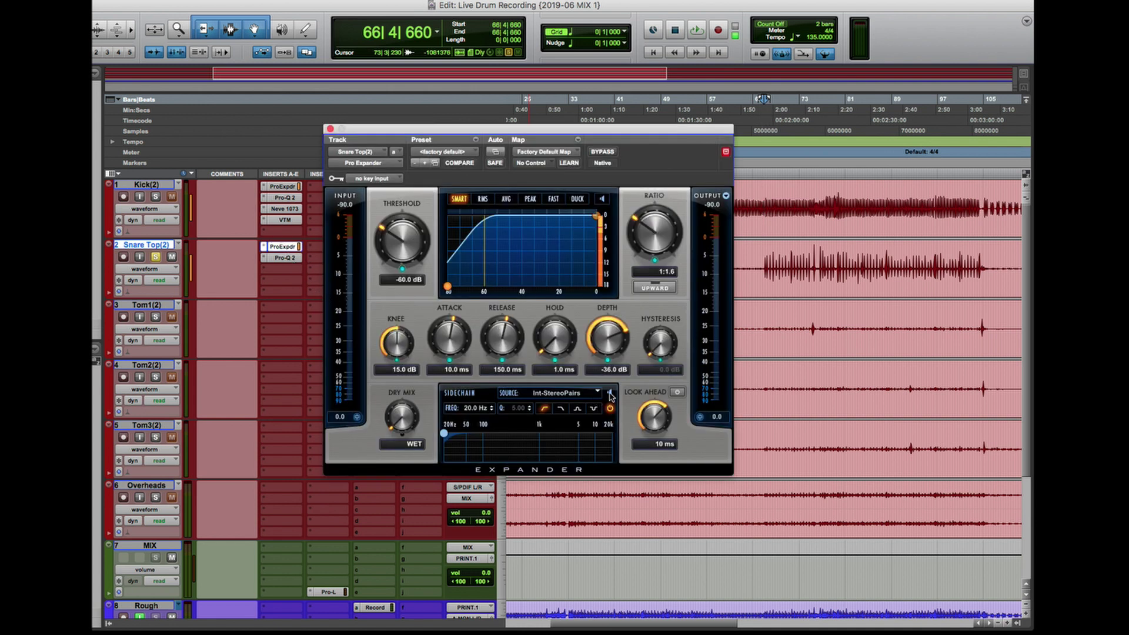
Monitor the expander's sidechain during playback with a band-pass filter at about 251.6 Hz
{"action": "left_click", "coordinate": [578, 413]}
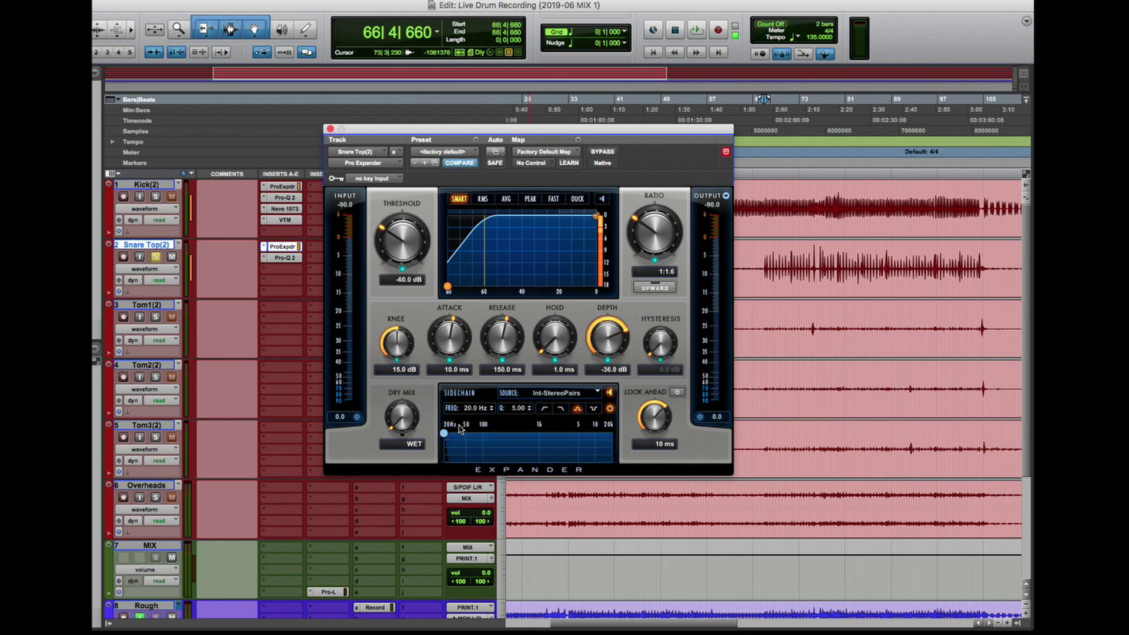
{"action": "key", "text": "space"}
{"action": "left_click_drag", "start_coordinate": [444, 434], "coordinate": [505, 433]}
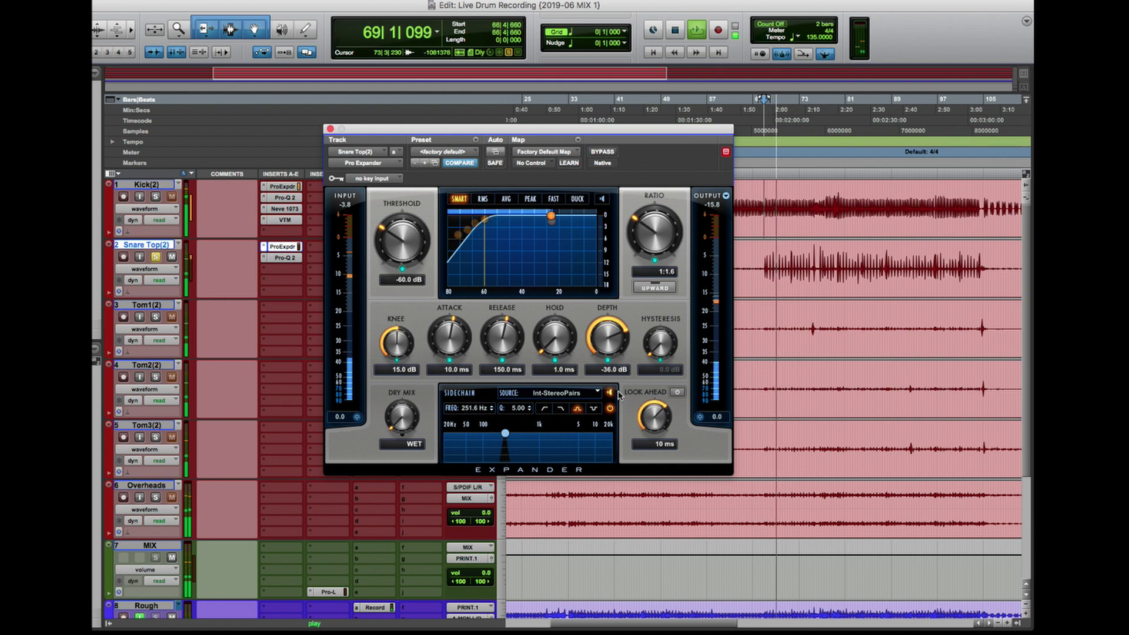
Set the expander's threshold to about -38.9 dB, attack to 21.8 us, release to 57.0 ms and ratio to 1:2.1
{"action": "left_click_drag", "start_coordinate": [403, 241], "coordinate": [405, 223]}
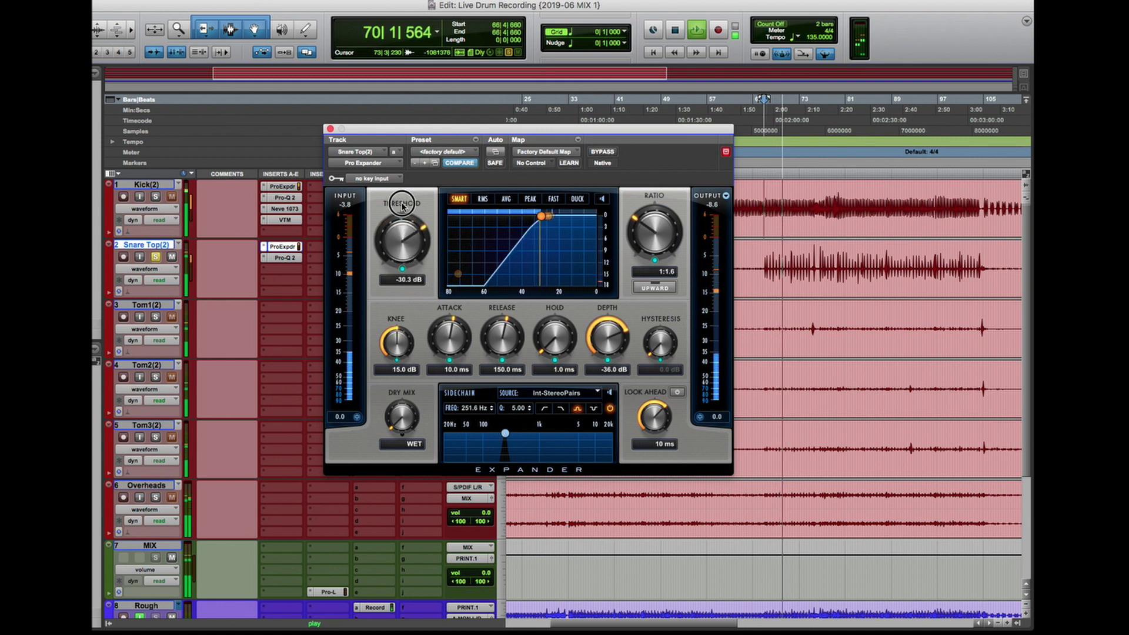
{"action": "left_click_drag", "start_coordinate": [454, 338], "coordinate": [441, 435]}
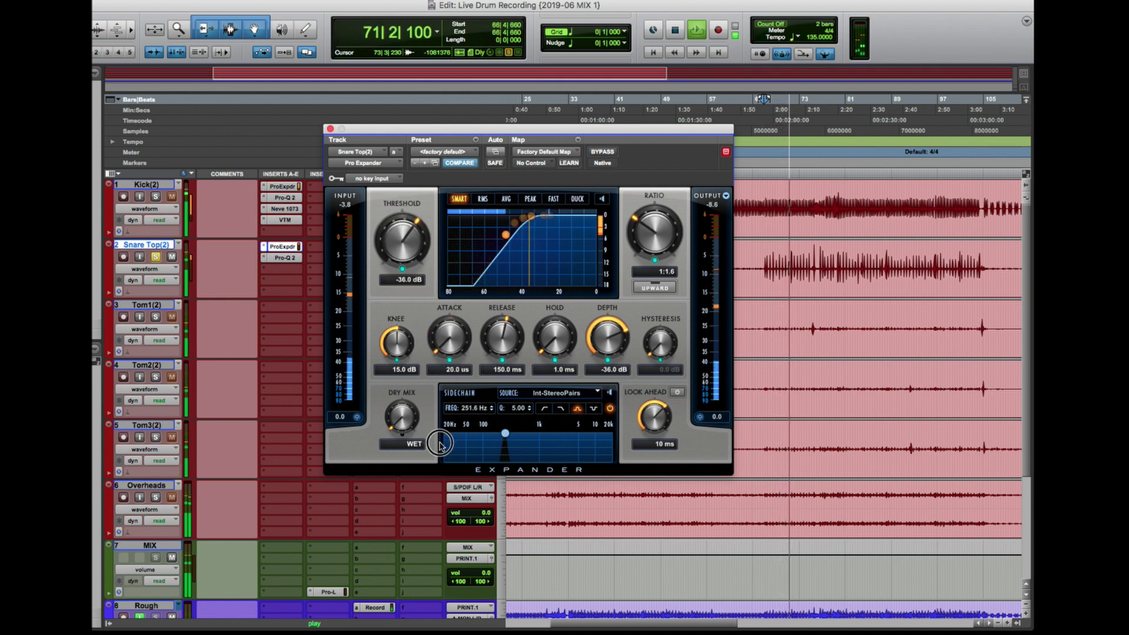
{"action": "left_click_drag", "start_coordinate": [503, 340], "coordinate": [503, 358]}
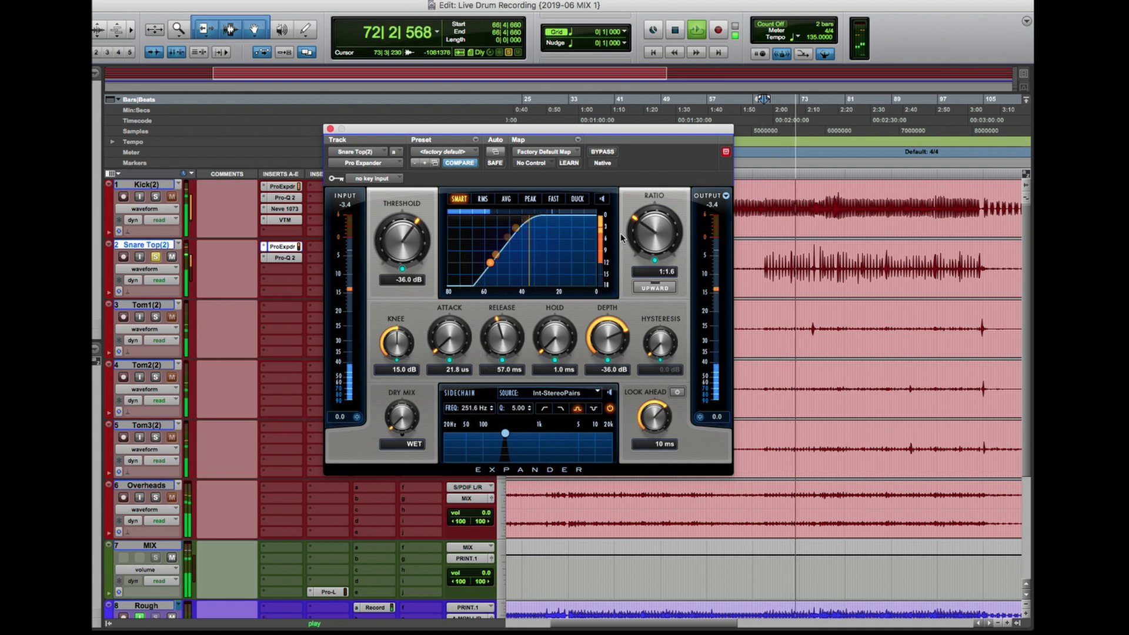
{"action": "left_click_drag", "start_coordinate": [655, 235], "coordinate": [655, 222]}
{"action": "left_click_drag", "start_coordinate": [389, 238], "coordinate": [389, 243]}
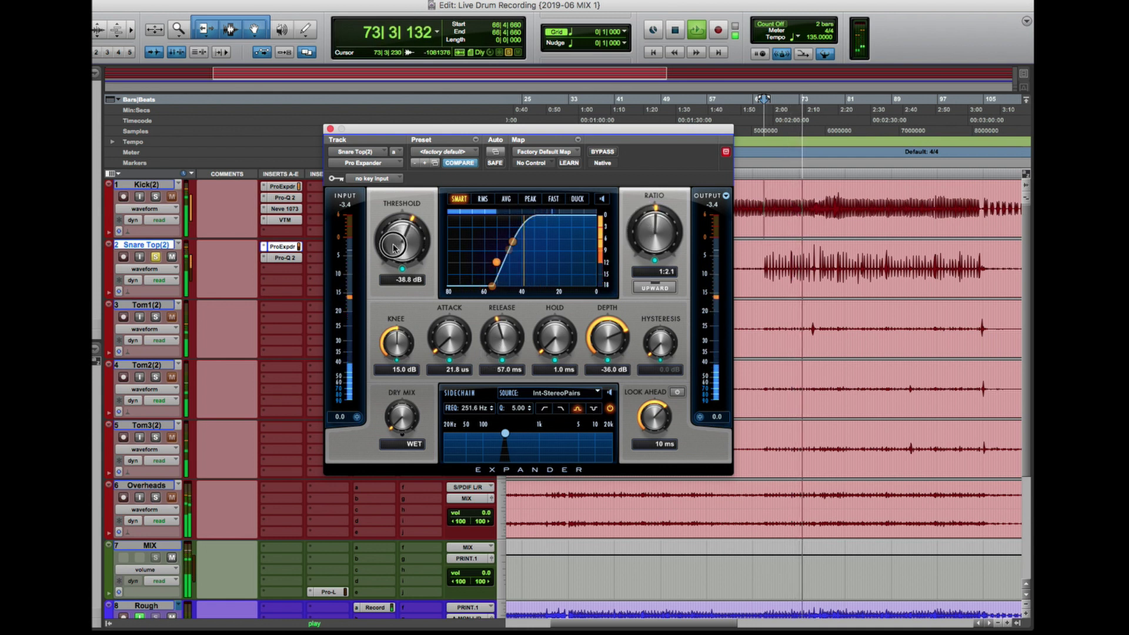
Compare the snare with the expander bypassed and active, leave it active, close its window and stop playback
{"action": "left_click", "coordinate": [602, 152]}
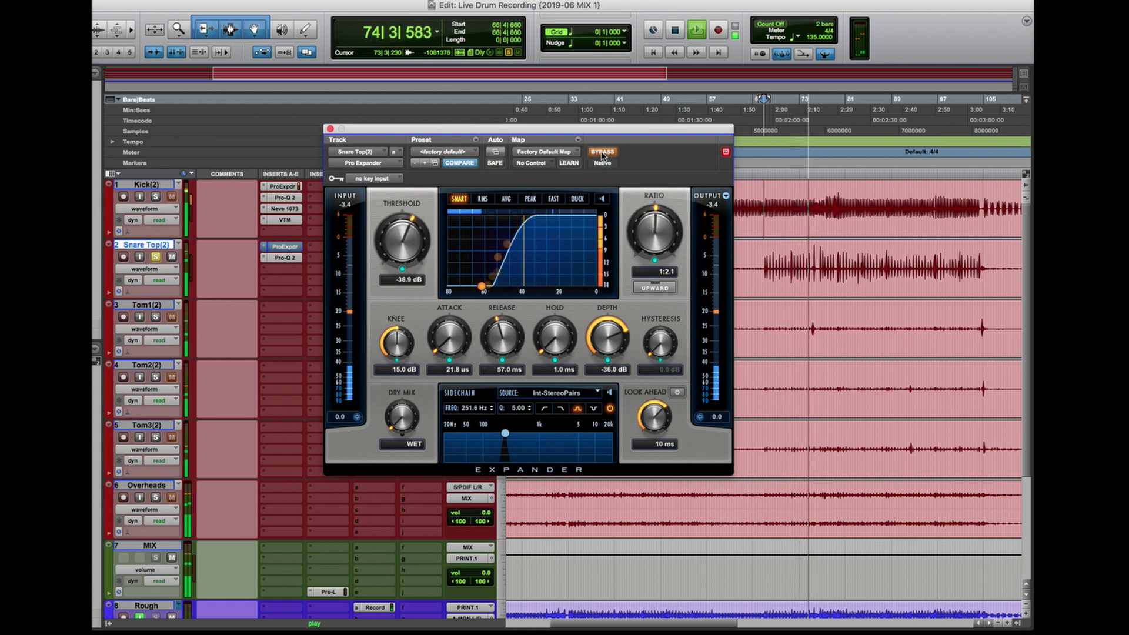
{"action": "left_click", "coordinate": [602, 152]}
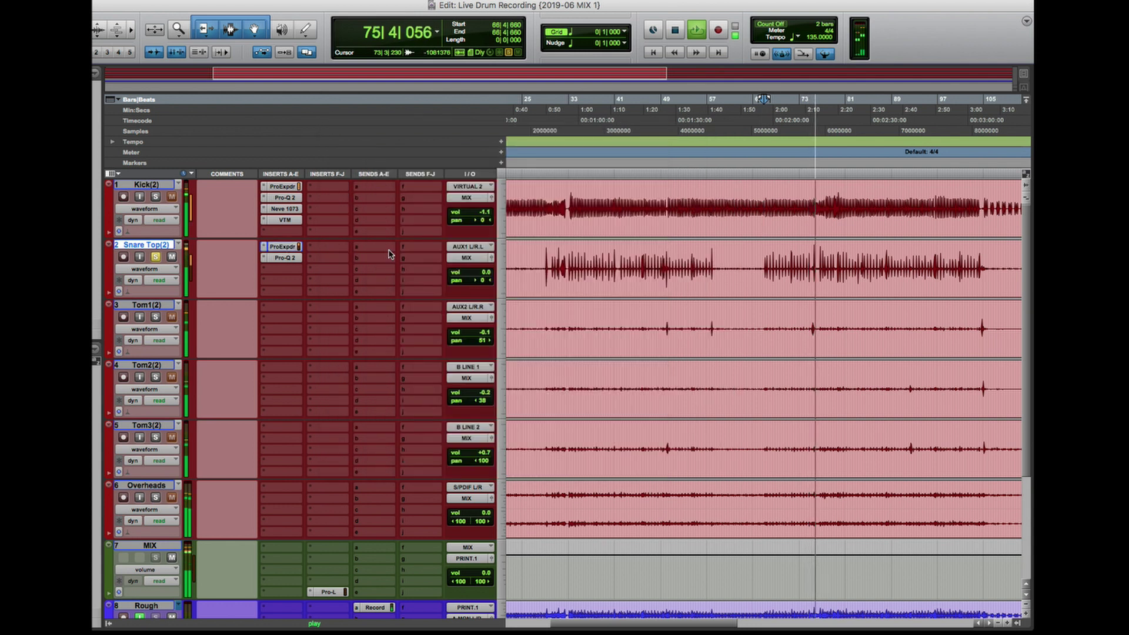
{"action": "left_click", "coordinate": [330, 129]}
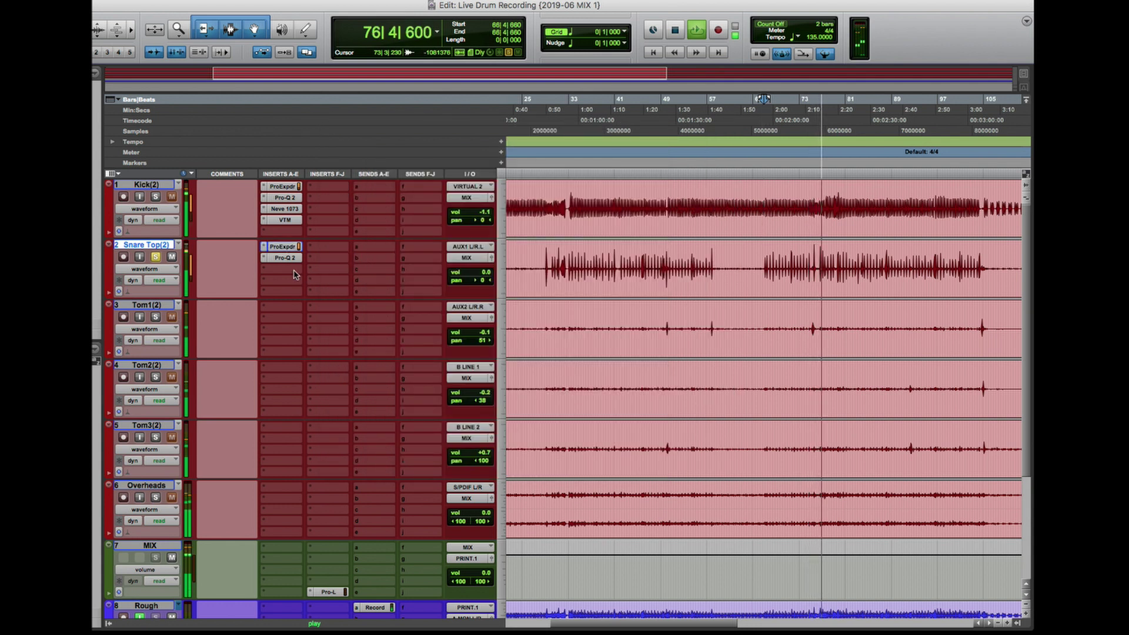
{"action": "key", "text": "space"}
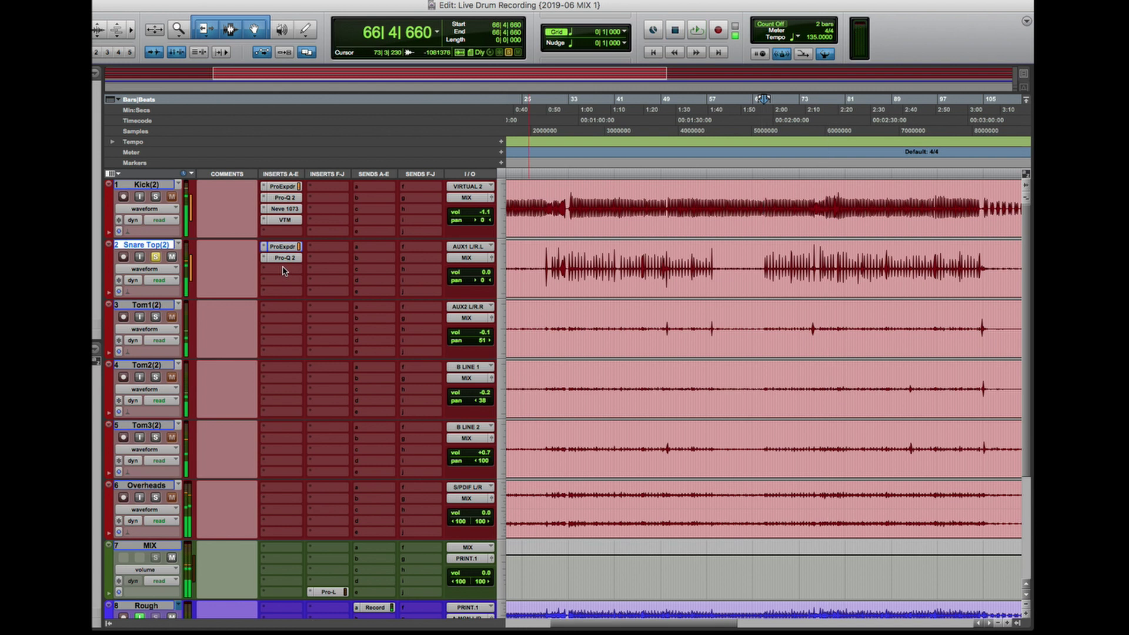
Insert Lo-Fi on the third insert slot of Snare Top(2) and set its distortion to 1.0
{"action": "left_click", "coordinate": [283, 271]}
{"action": "key", "text": "Escape"}
{"action": "left_click", "coordinate": [283, 271]}
{"action": "type", "text": "lo-fi"}
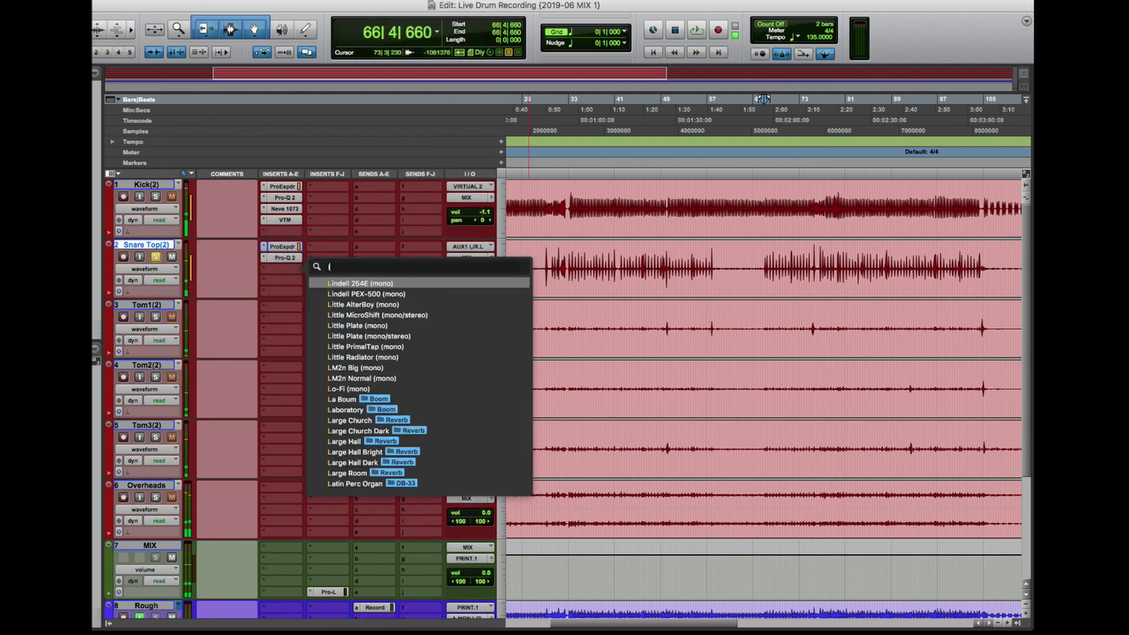
{"action": "key", "text": "Return"}
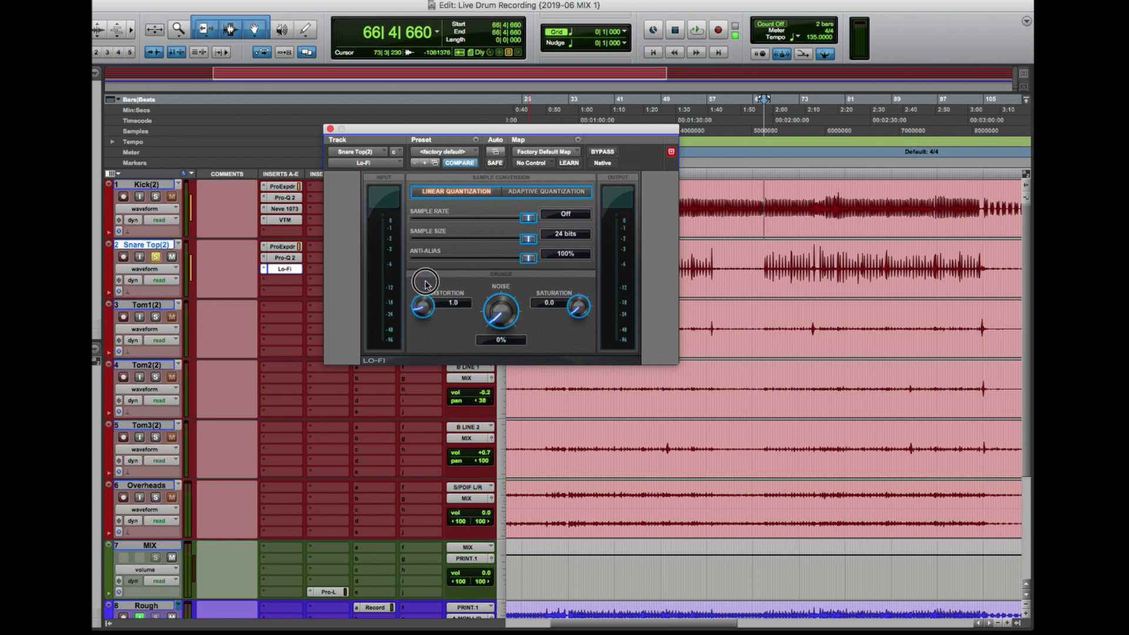
Insert Trim on the snare's fourth insert slot, after Lo-Fi, and lower its gain to about -1.8 dB
{"action": "left_click", "coordinate": [286, 284]}
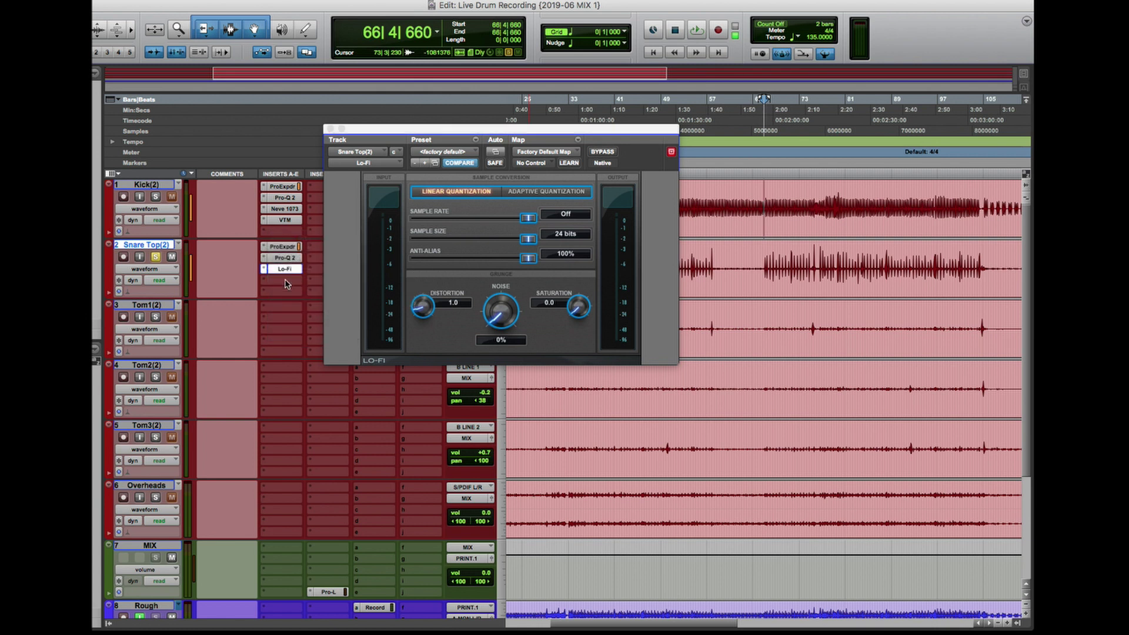
{"action": "left_click", "coordinate": [329, 294]}
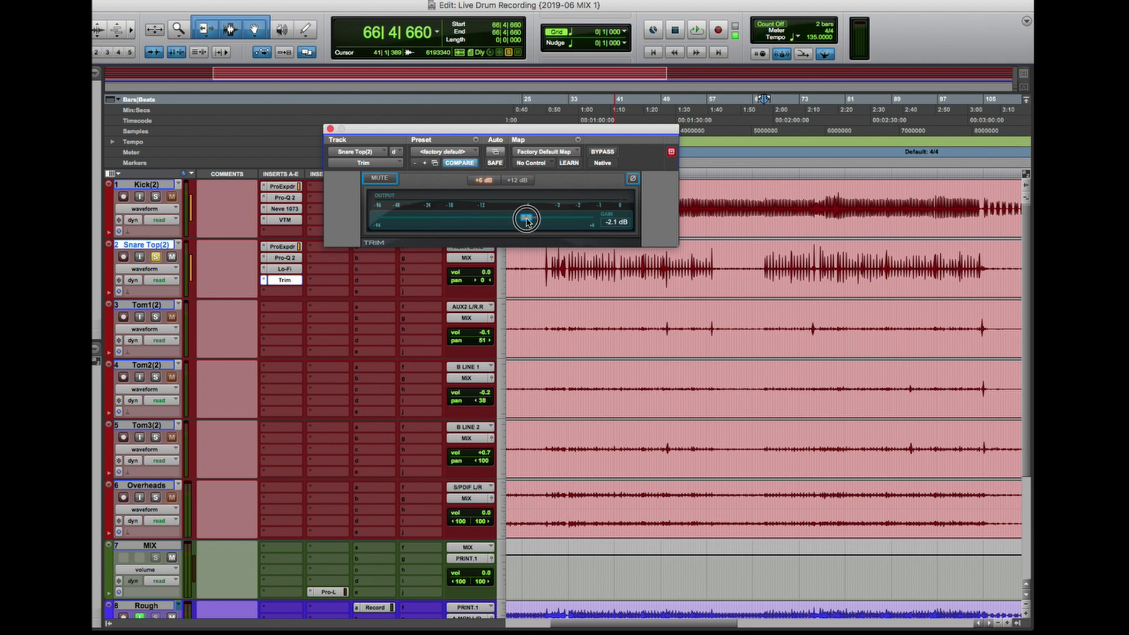
{"action": "key", "text": "space"}
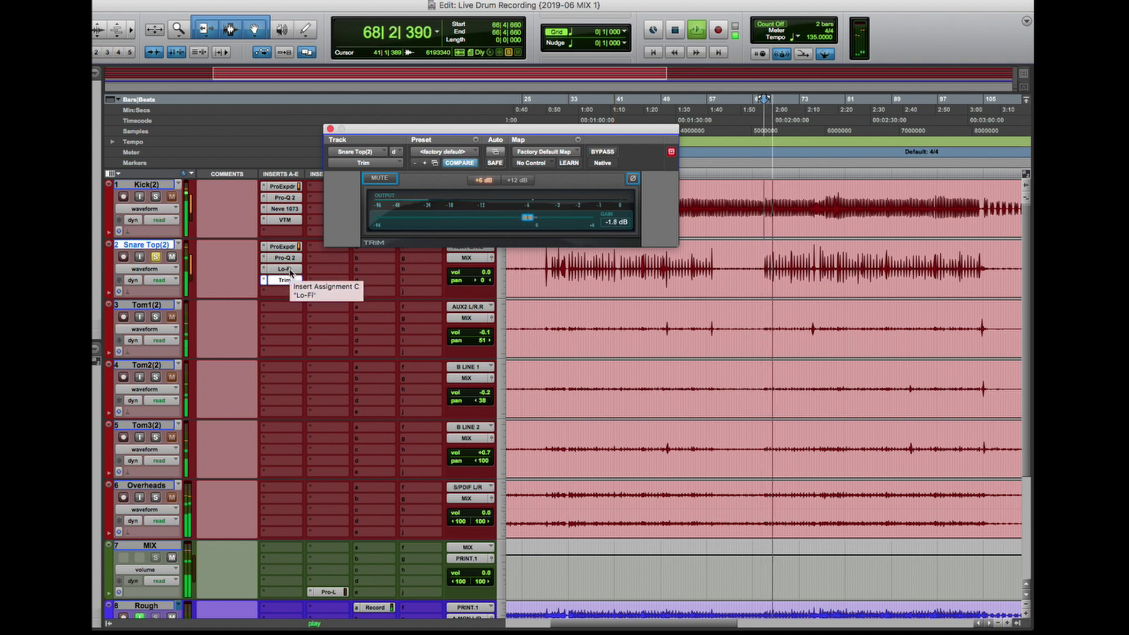
Compare Lo-Fi and Trim bypassed and active while setting the Trim gain to -2.2 dB, leaving both active
{"action": "left_click", "coordinate": [290, 272], "text": "super"}
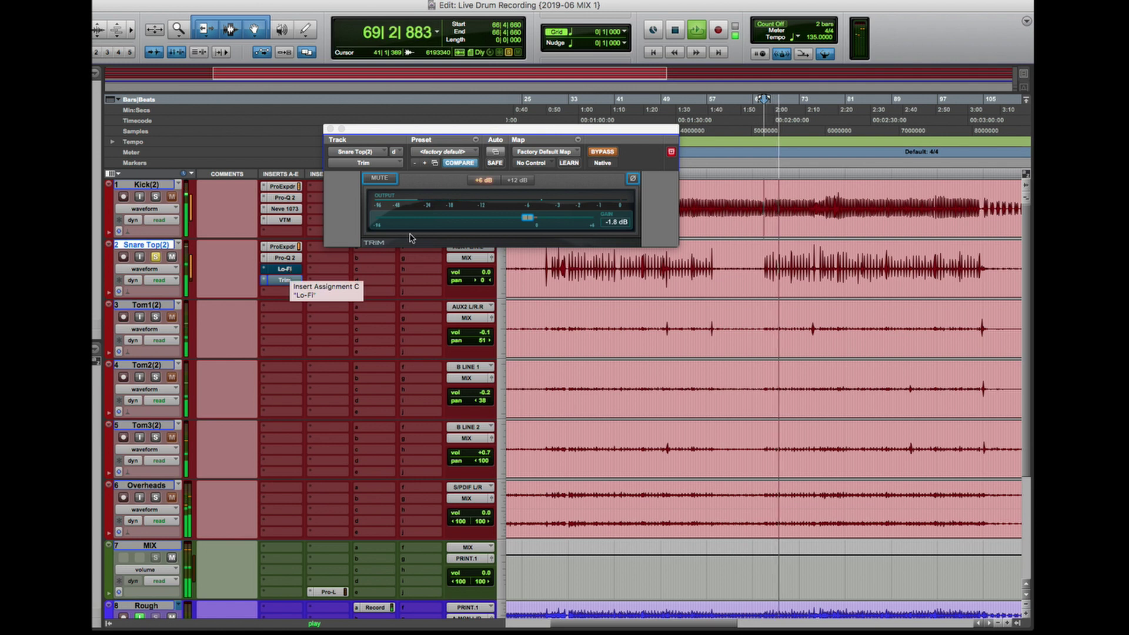
{"action": "left_click", "coordinate": [529, 219]}
{"action": "left_click_drag", "start_coordinate": [528, 220], "coordinate": [525, 218]}
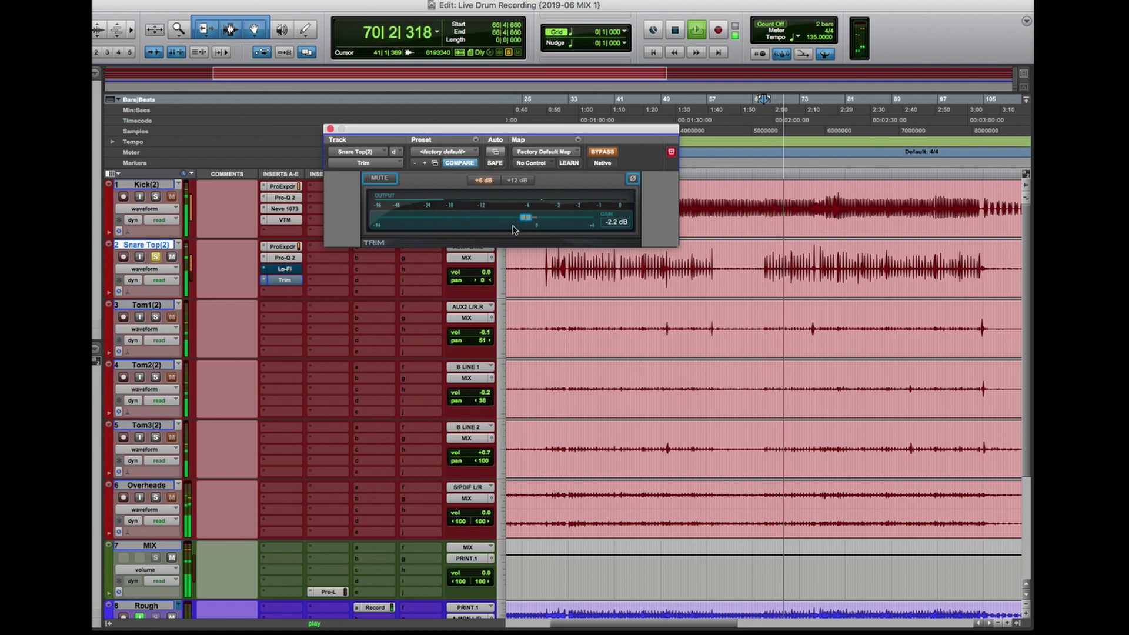
{"action": "left_click", "coordinate": [281, 269], "text": "super"}
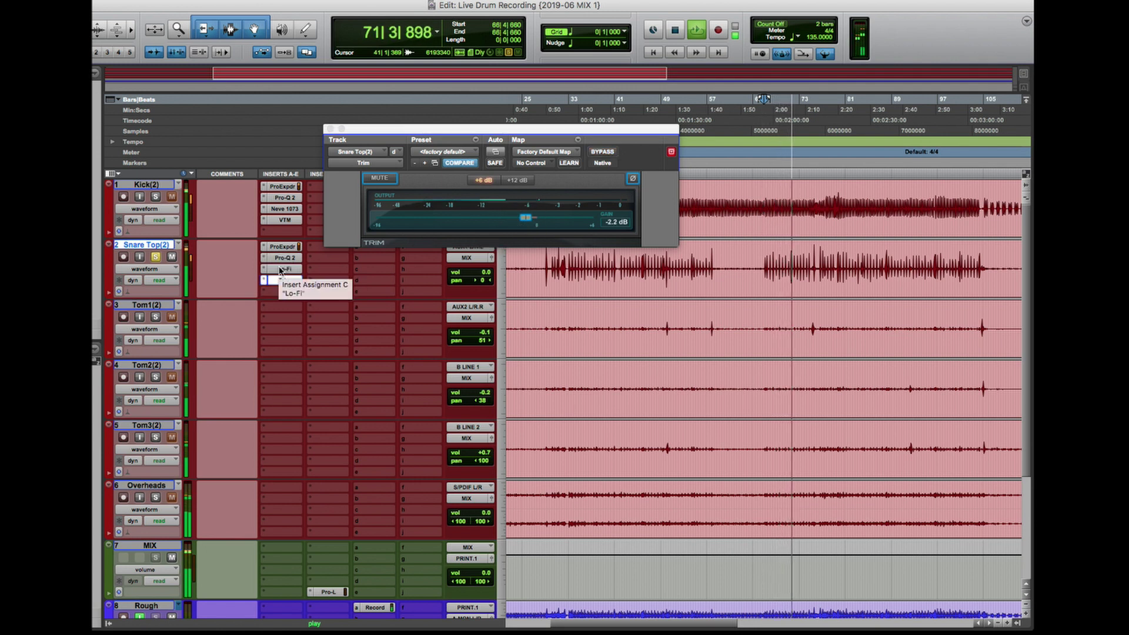
{"action": "key", "text": "space"}
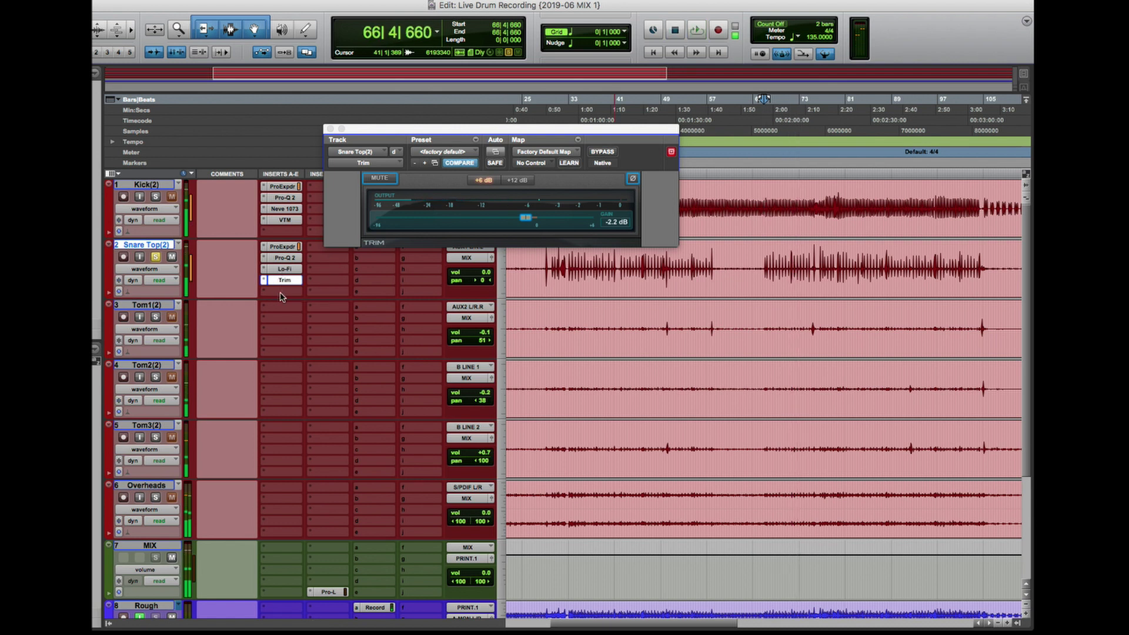
Insert a second FabFilter Pro-Q 2 on the fifth insert slot of Snare Top(2), after Trim
{"action": "left_click", "coordinate": [281, 294]}
{"action": "type", "text": "pro"}
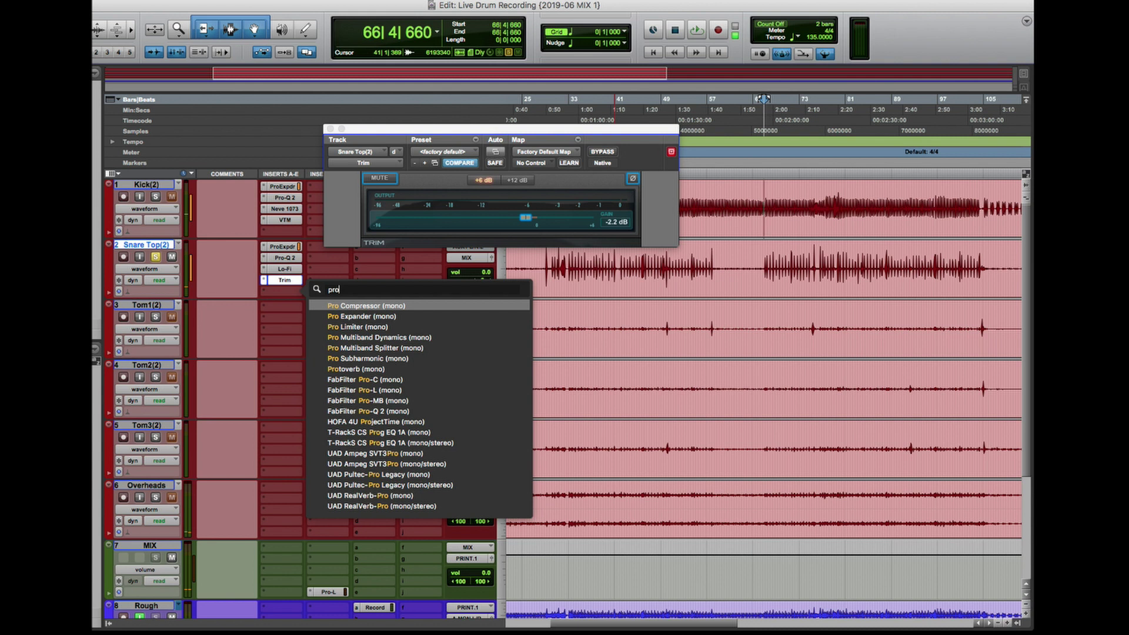
{"action": "type", "text": "-q"}
{"action": "key", "text": "Return"}
Cut the snare at about 531 Hz by -8.51 dB with a Q of 1.050 during playback, and close the EQ
{"action": "key", "text": "space"}
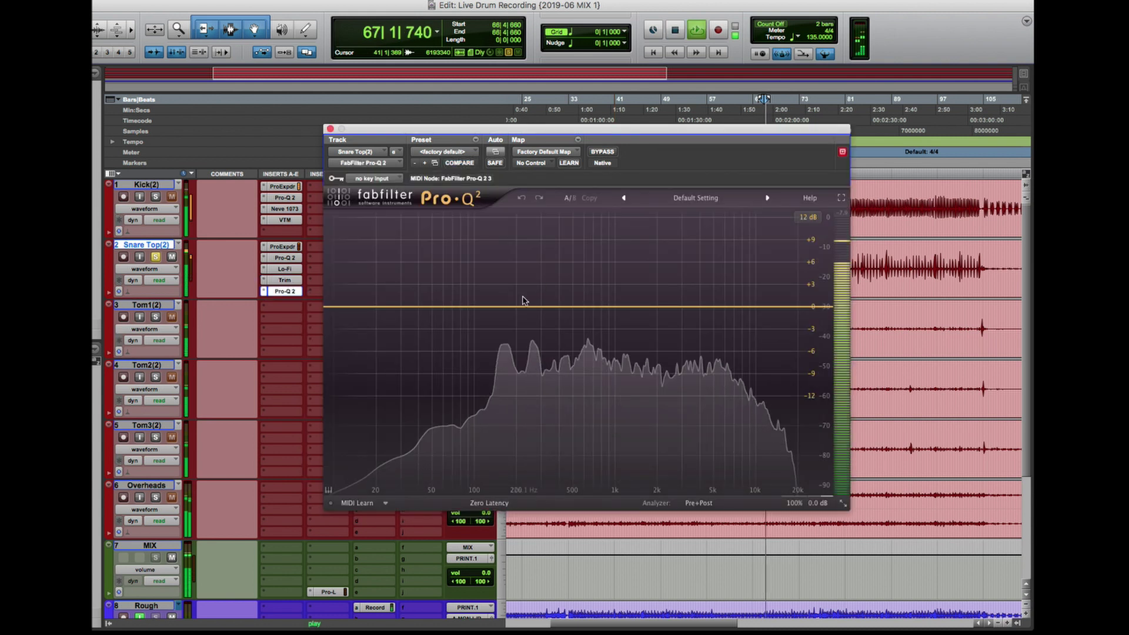
{"action": "left_click_drag", "start_coordinate": [546, 306], "coordinate": [576, 348]}
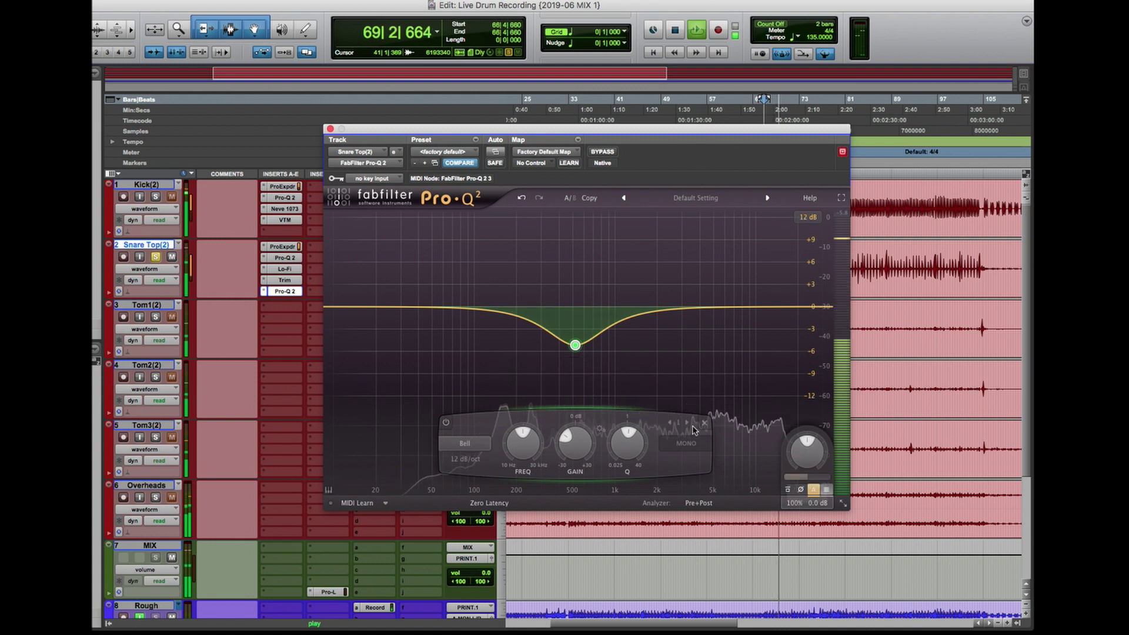
{"action": "left_click_drag", "start_coordinate": [575, 345], "coordinate": [575, 369]}
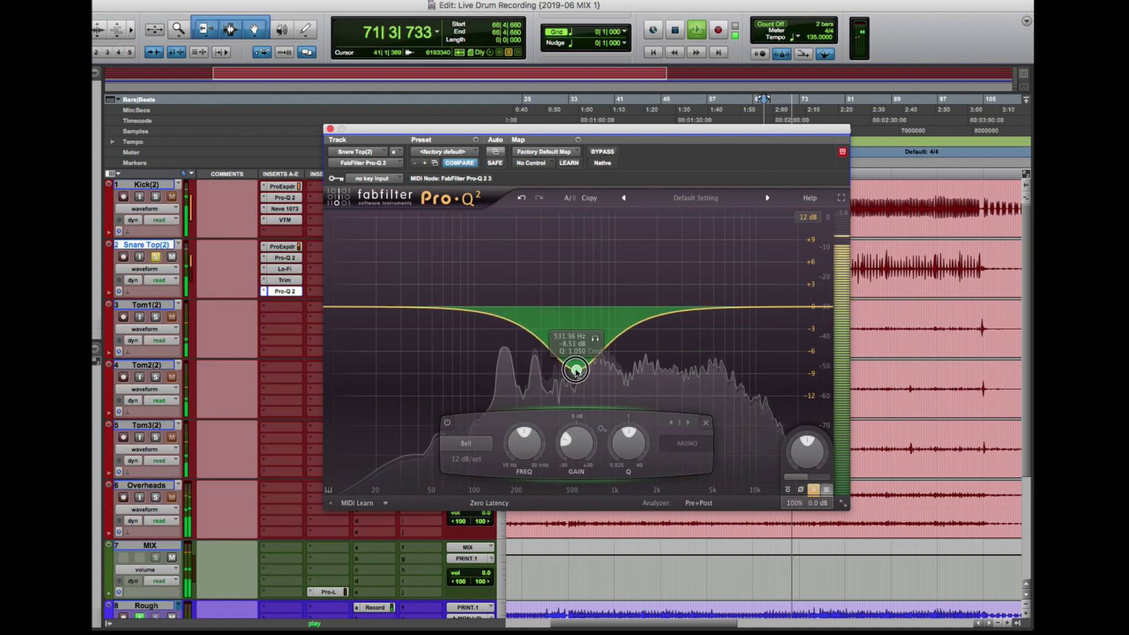
{"action": "key", "text": "super+w"}
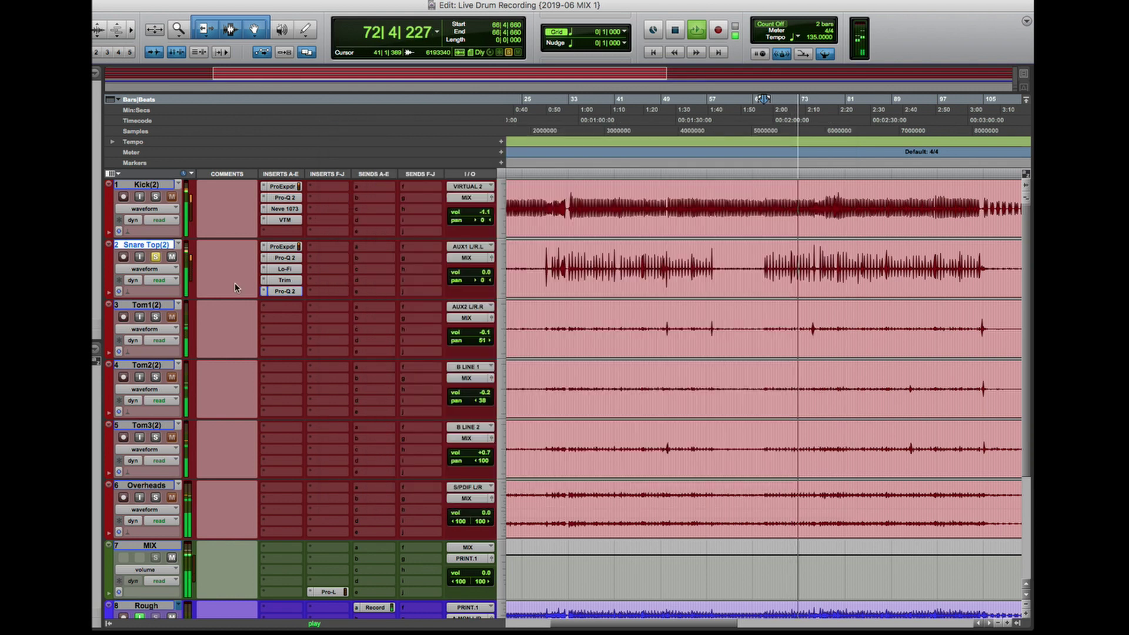
Compare the snare's complete five-plug-in chain bypassed and active, leave it active, and unsolo the track
{"action": "left_click", "coordinate": [290, 247], "text": "shift+super"}
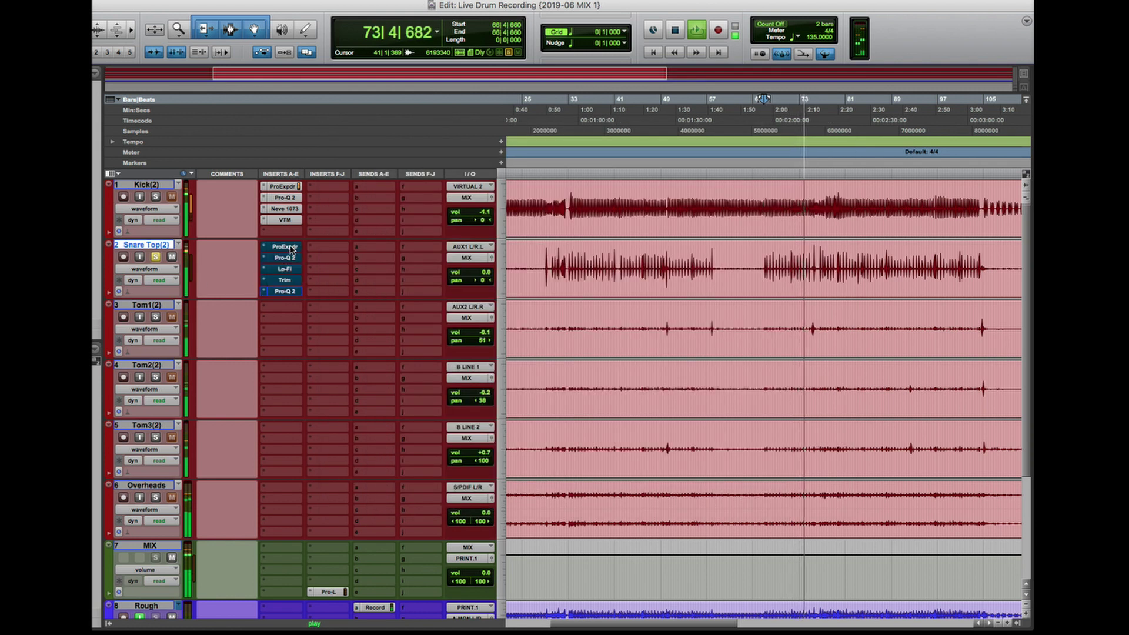
{"action": "left_click", "coordinate": [290, 247], "text": "shift+super"}
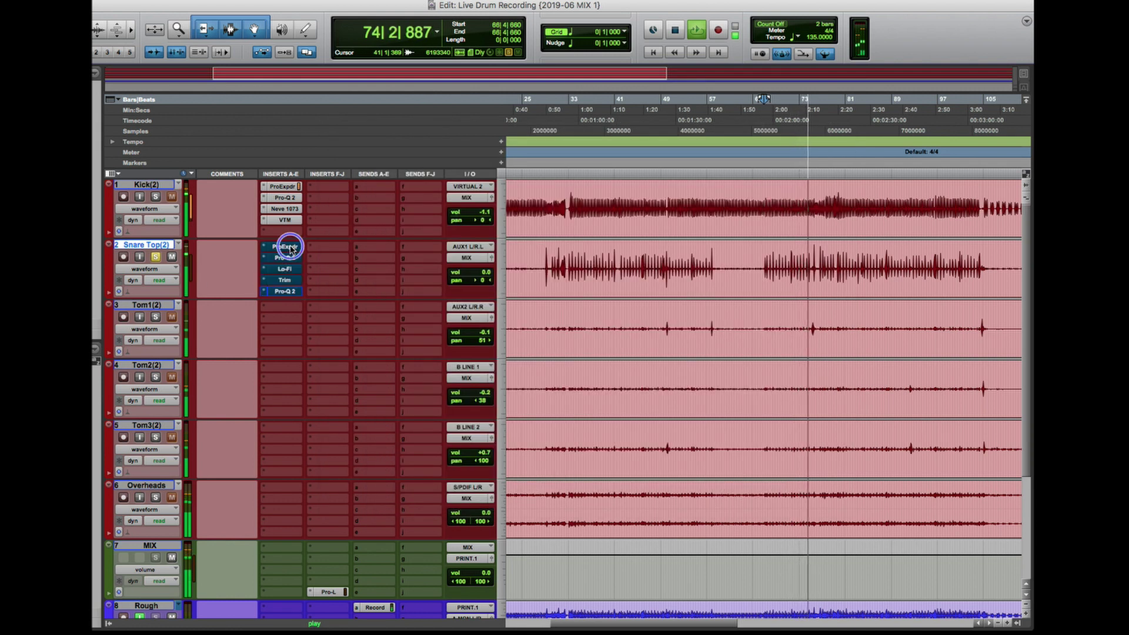
{"action": "left_click", "coordinate": [156, 257]}
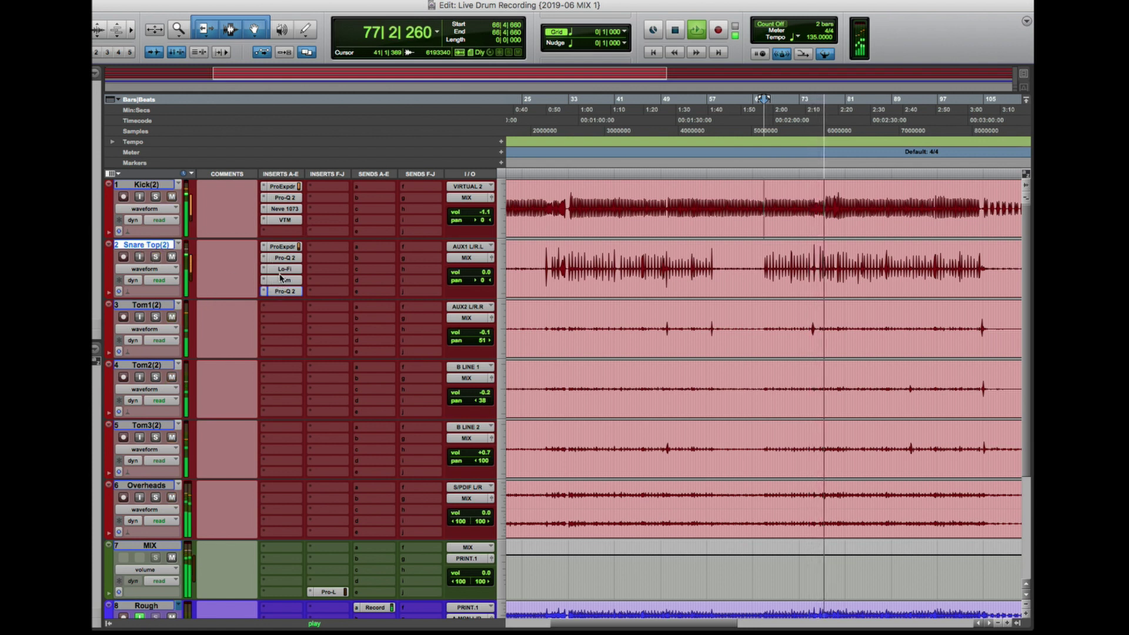
Raise the Snare Top(2) volume to +0.7 dB and select the track together with Kick(2) while the full mix plays
{"action": "key", "text": "shift+p"}
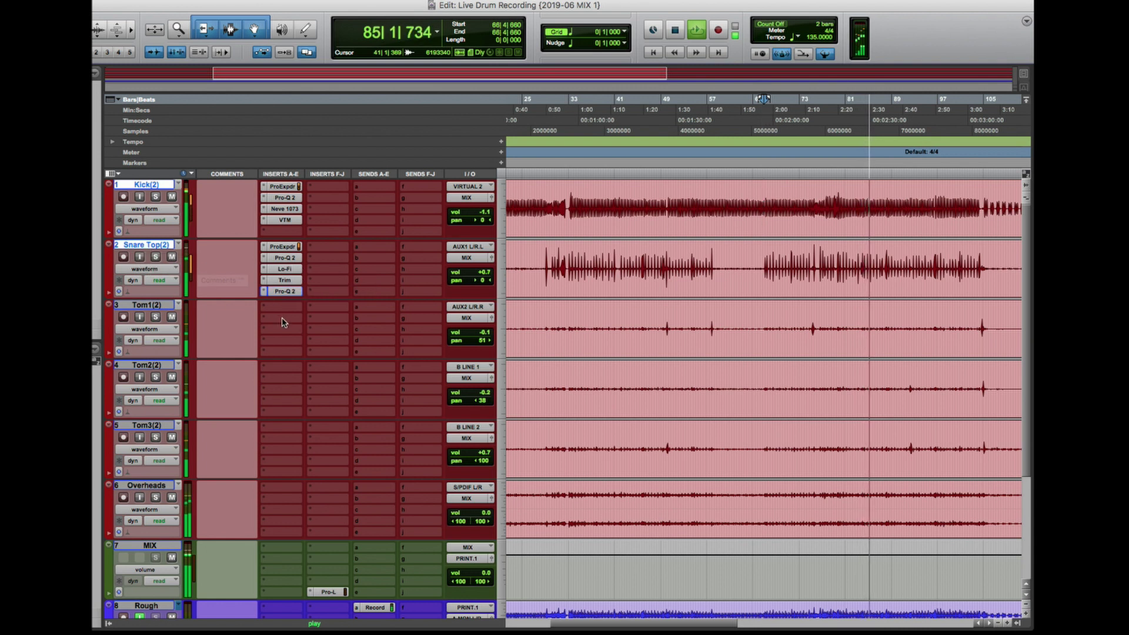
{"action": "scroll", "coordinate": [286, 345], "scroll_direction": "down", "scroll_amount": 2}
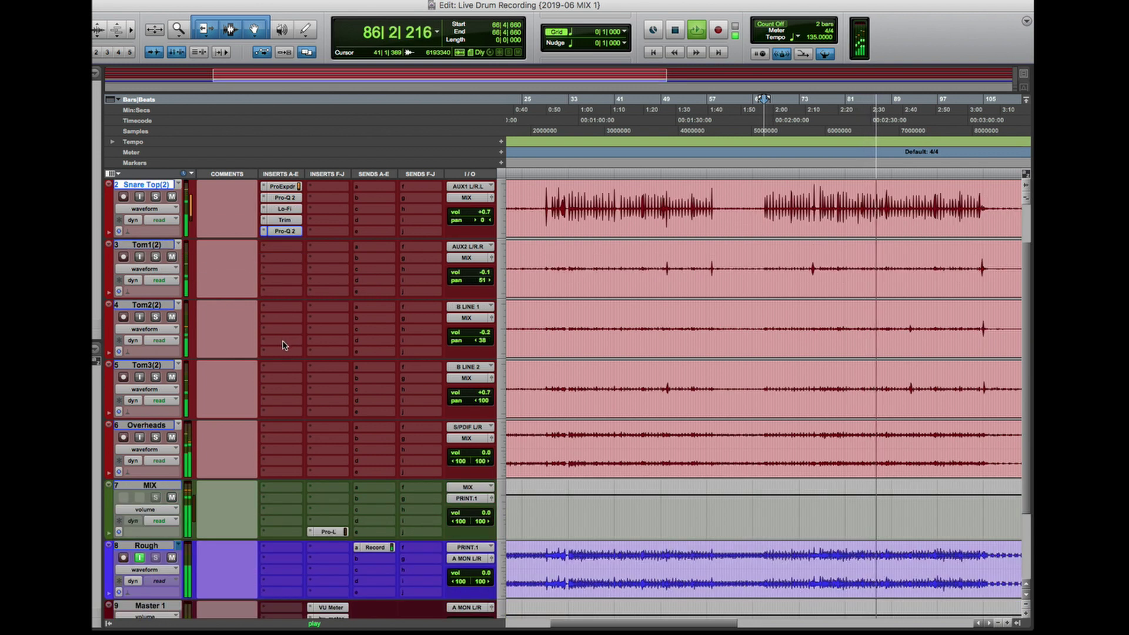
{"action": "scroll", "coordinate": [283, 345], "scroll_direction": "up", "scroll_amount": 2}
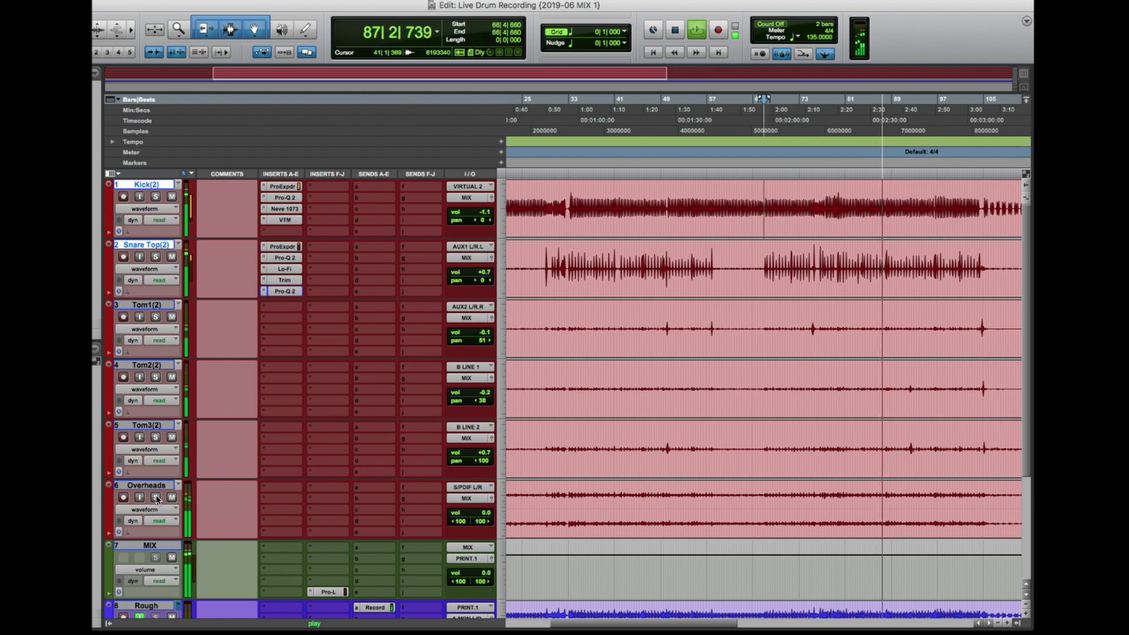
{"action": "key", "text": "space"}
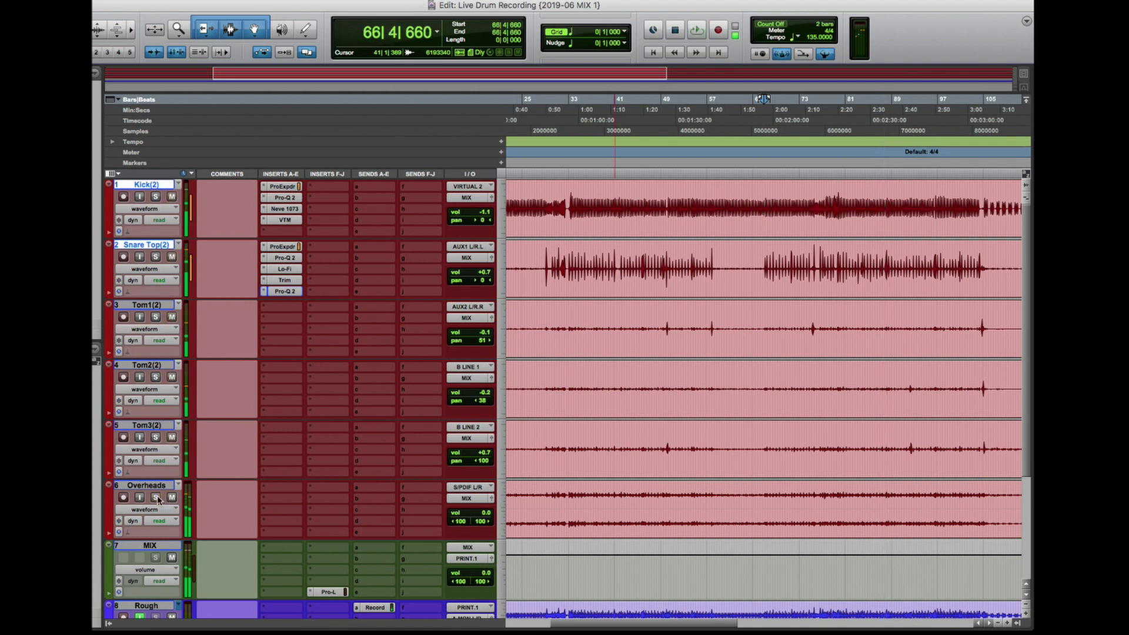
Solo the Overheads track, listen to it, and insert FabFilter Pro-Q 2 on its first insert slot
{"action": "left_click", "coordinate": [157, 496]}
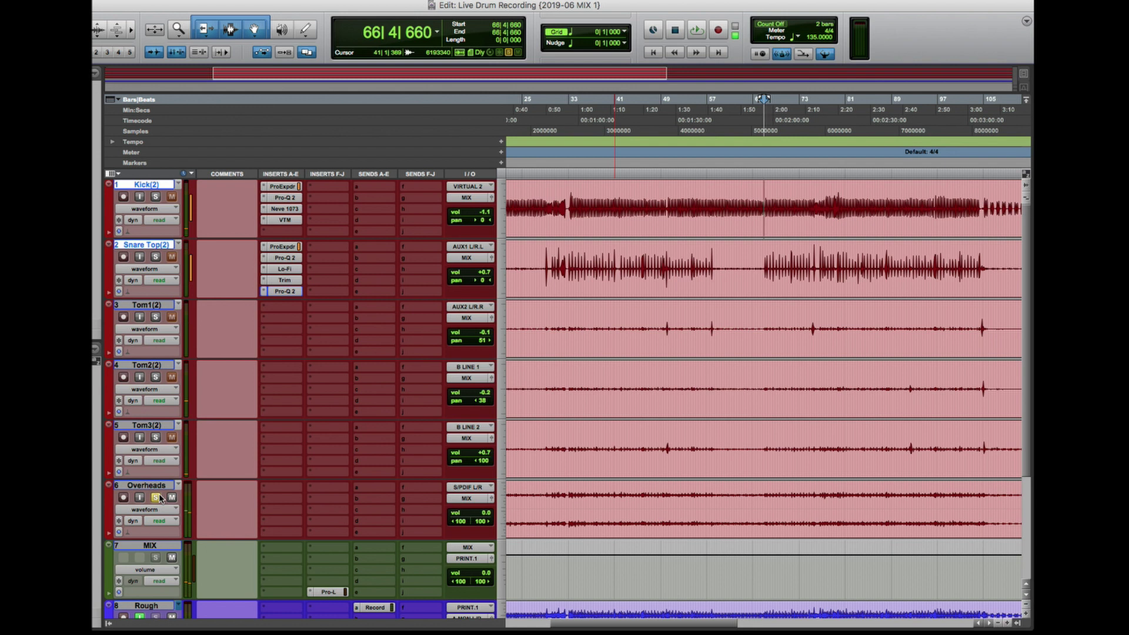
{"action": "key", "text": "space"}
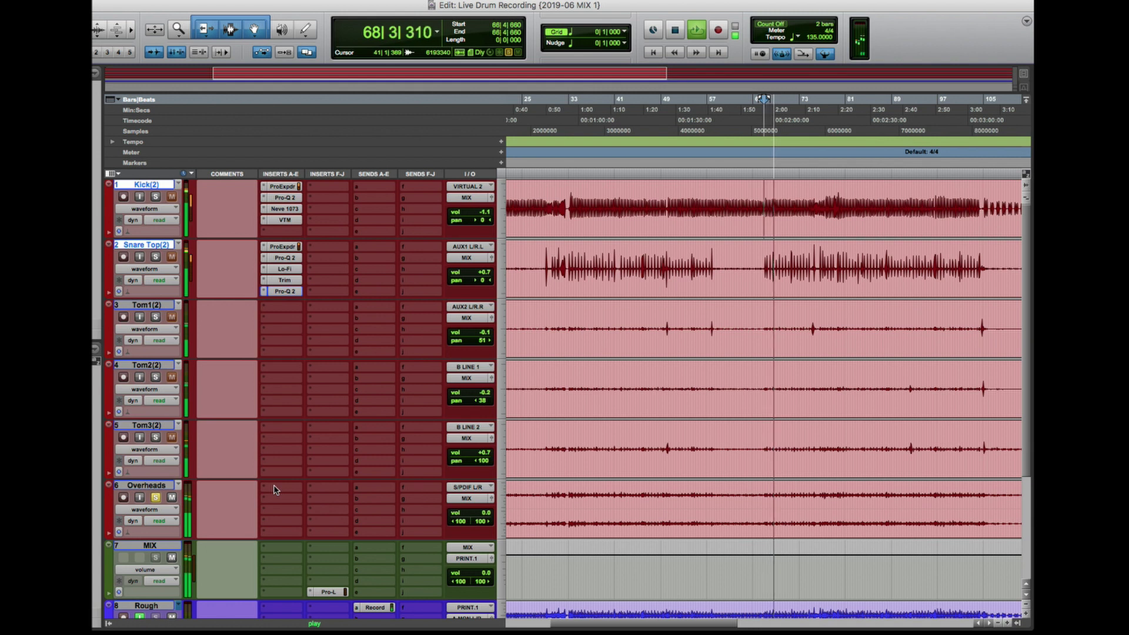
{"action": "key", "text": "space"}
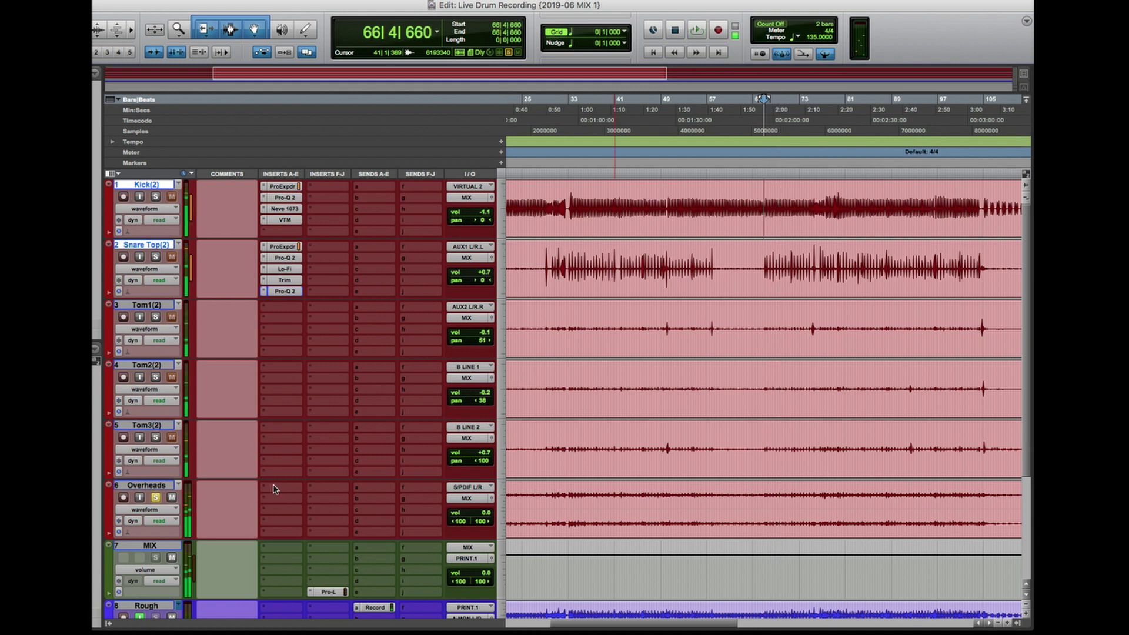
{"action": "left_click", "coordinate": [273, 490]}
{"action": "type", "text": "pro-q"}
{"action": "key", "text": "Return"}
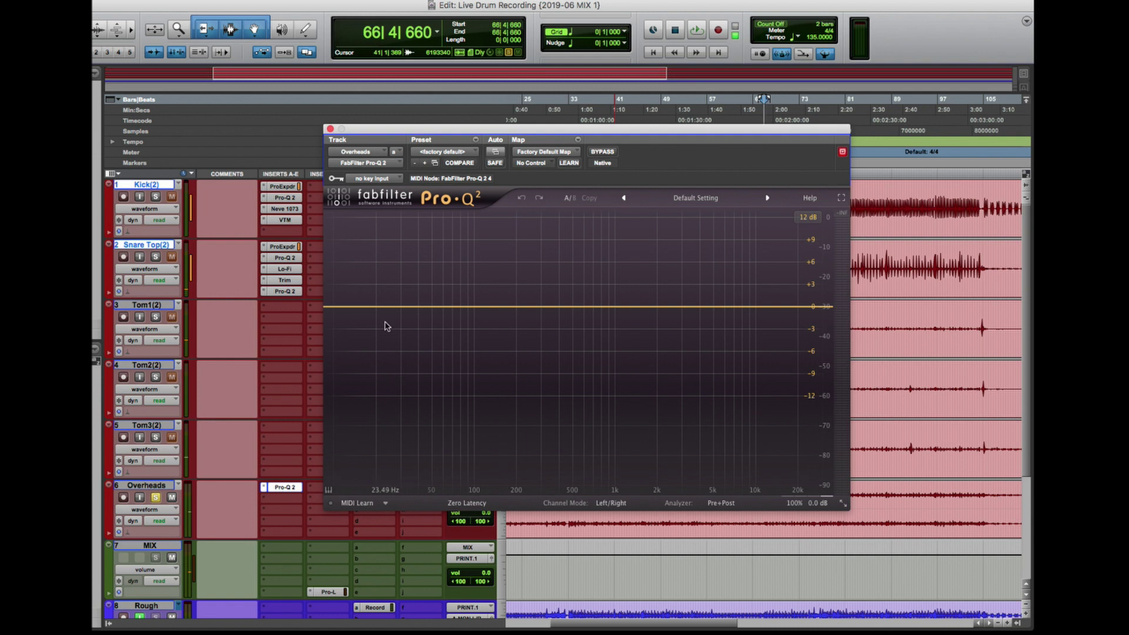
Add a low-cut band at about 51 Hz to the Overheads EQ and set its processing mode to Natural Phase
{"action": "double_click", "coordinate": [341, 307]}
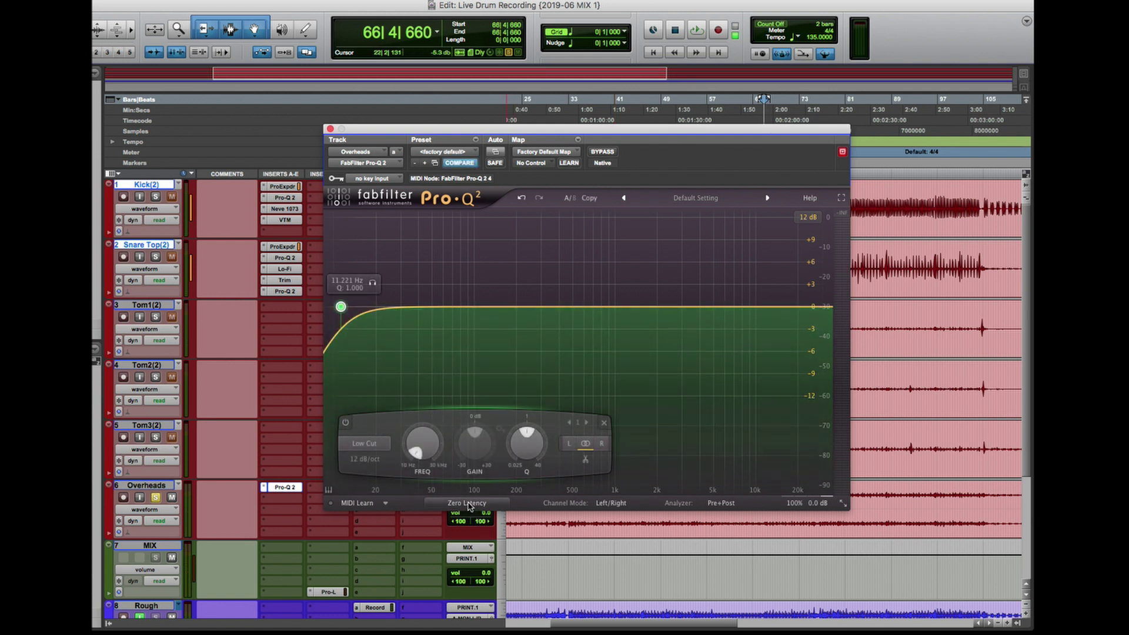
{"action": "left_click", "coordinate": [467, 503]}
{"action": "left_click", "coordinate": [474, 530]}
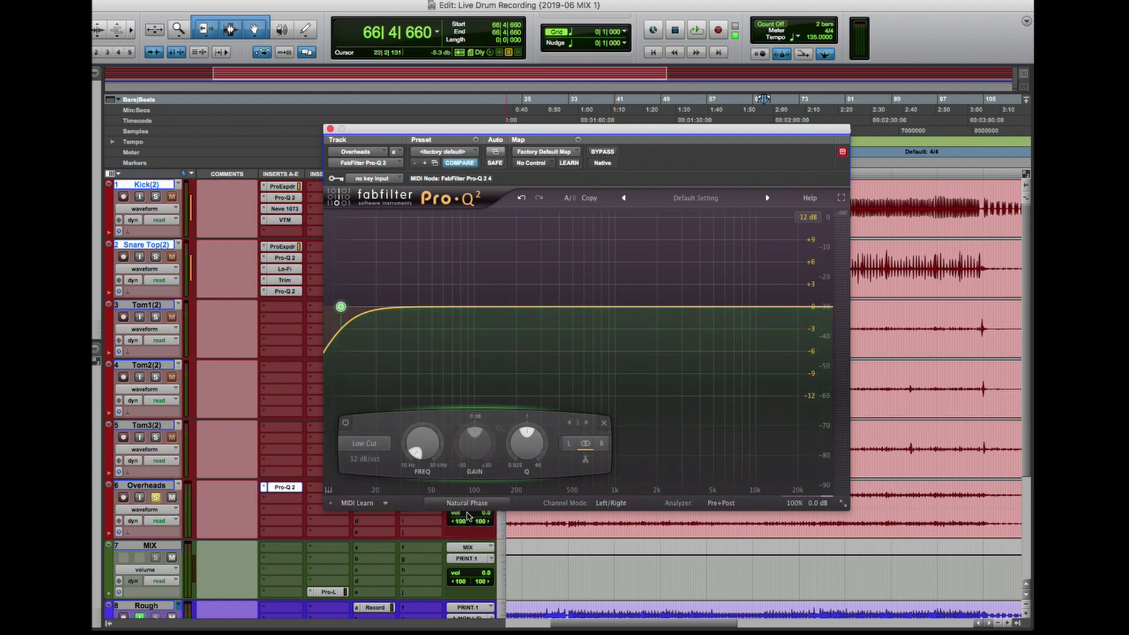
{"action": "mouse_move", "coordinate": [341, 312]}
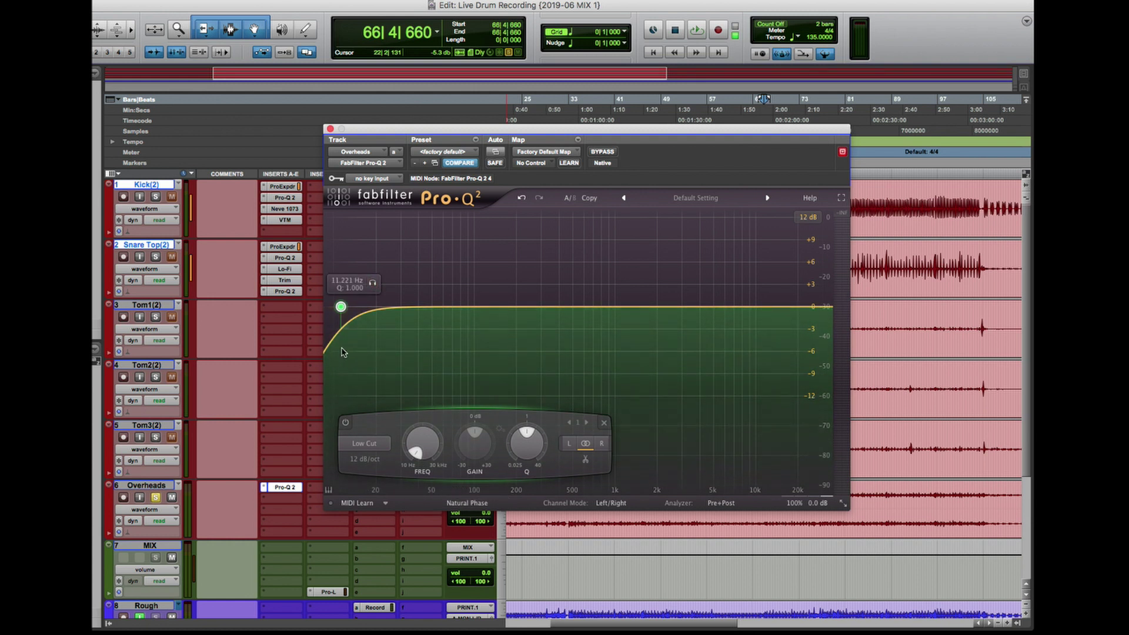
{"action": "left_click_drag", "start_coordinate": [340, 307], "coordinate": [433, 305]}
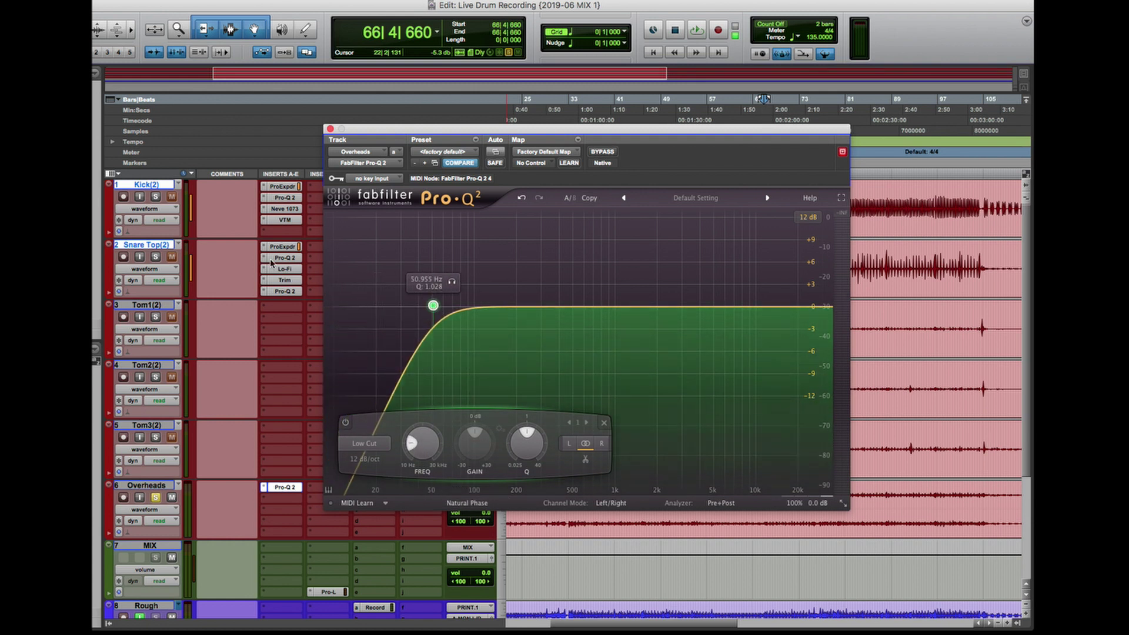
Solo Kick(2) alongside Overheads and refine the low cut to about 80.7 Hz with an 18 dB/oct slope during playback
{"action": "key", "text": "space"}
{"action": "left_click", "coordinate": [155, 196]}
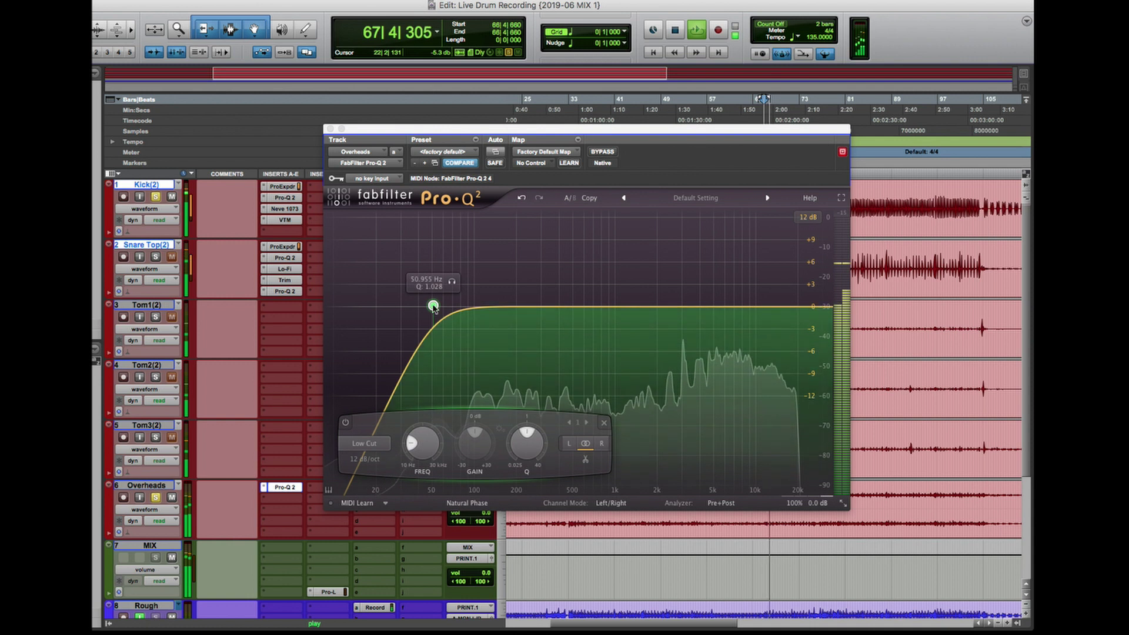
{"action": "left_click_drag", "start_coordinate": [434, 306], "coordinate": [459, 307]}
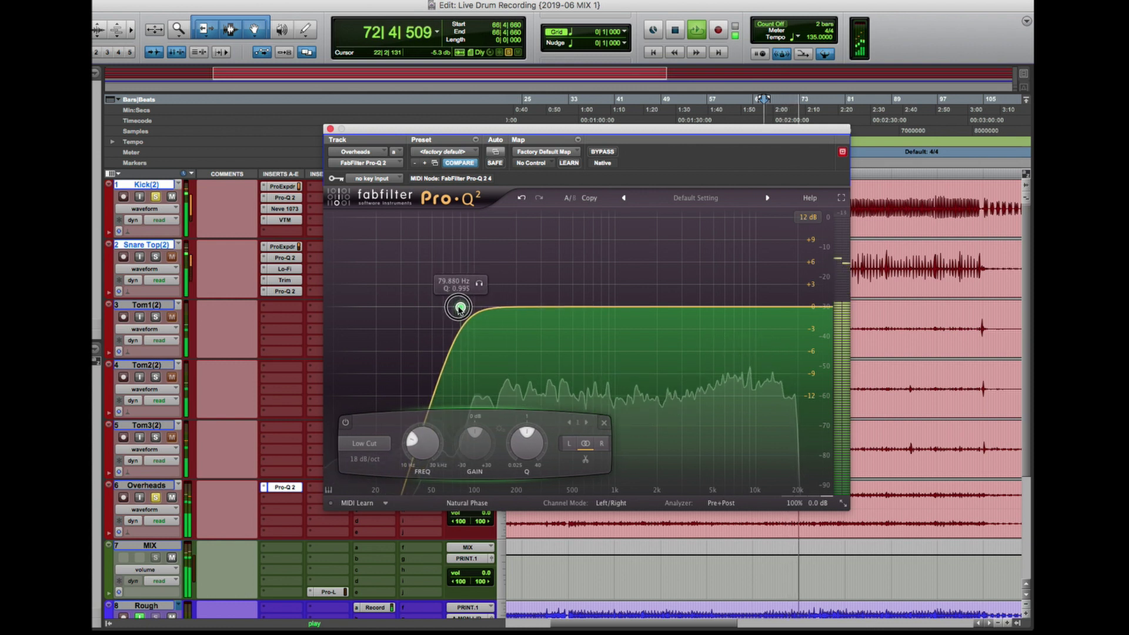
{"action": "left_click", "coordinate": [173, 499]}
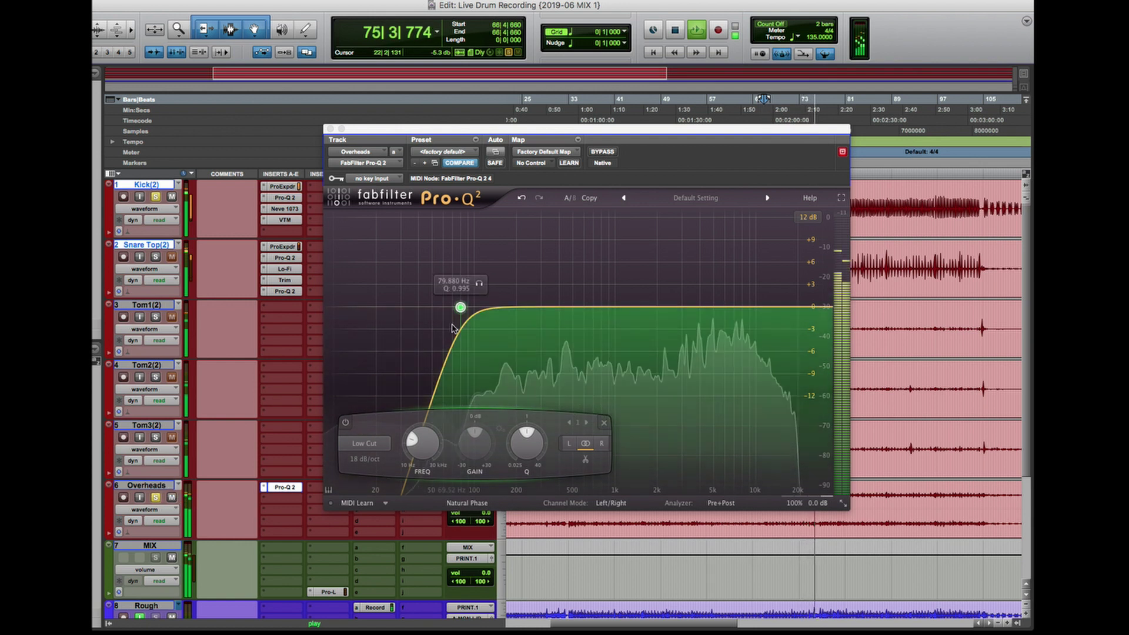
{"action": "left_click_drag", "start_coordinate": [460, 311], "coordinate": [462, 306]}
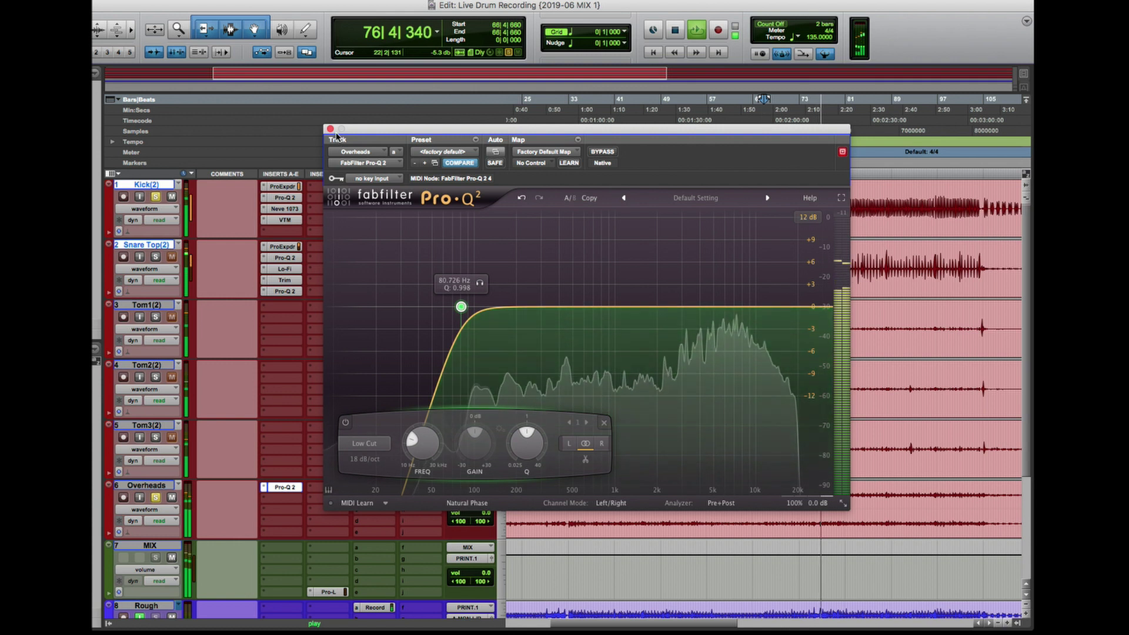
Unsolo Kick(2) and cut the Overheads at about 368 Hz by -3.66 dB with a bell band at a Q of 0.675
{"action": "left_click", "coordinate": [559, 306]}
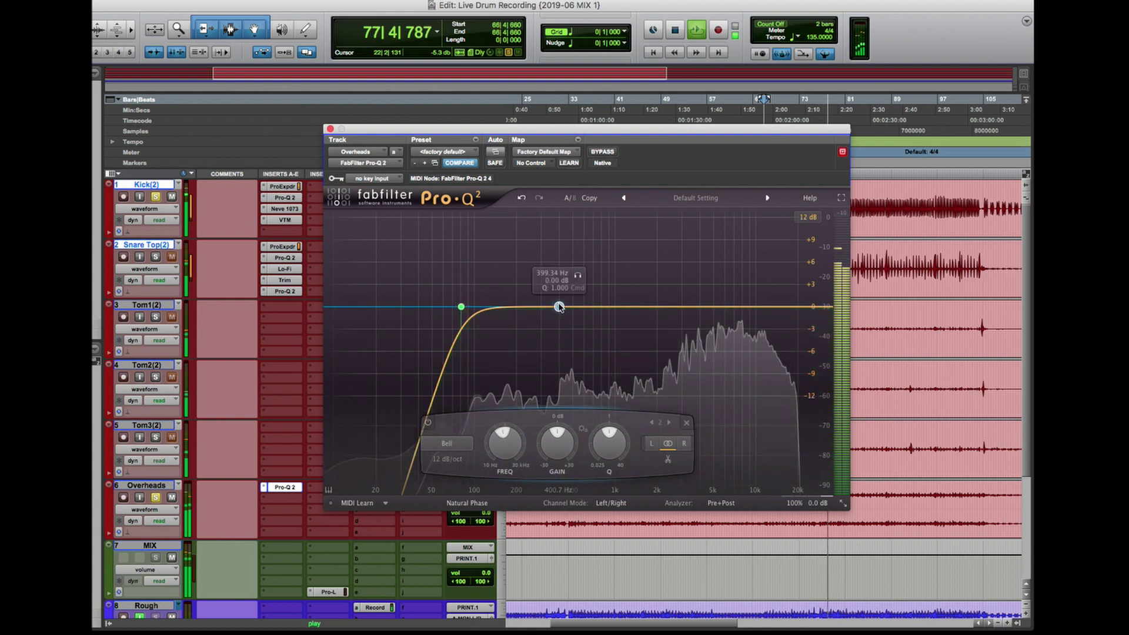
{"action": "scroll", "coordinate": [558, 306], "scroll_direction": "up", "scroll_amount": 6}
{"action": "key", "text": "space"}
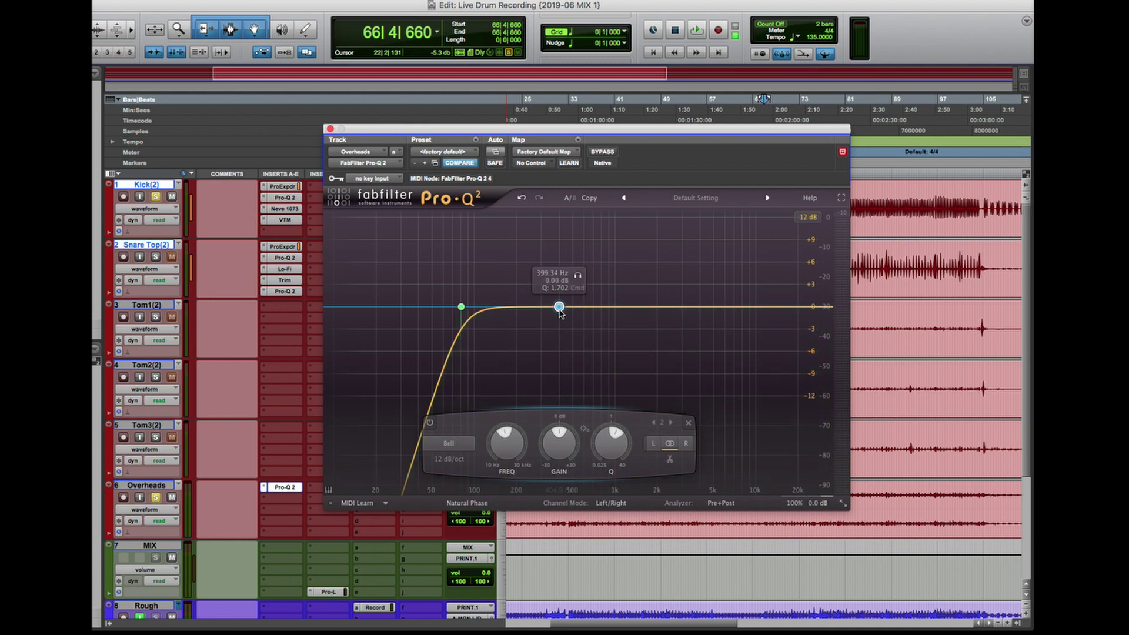
{"action": "key", "text": "space"}
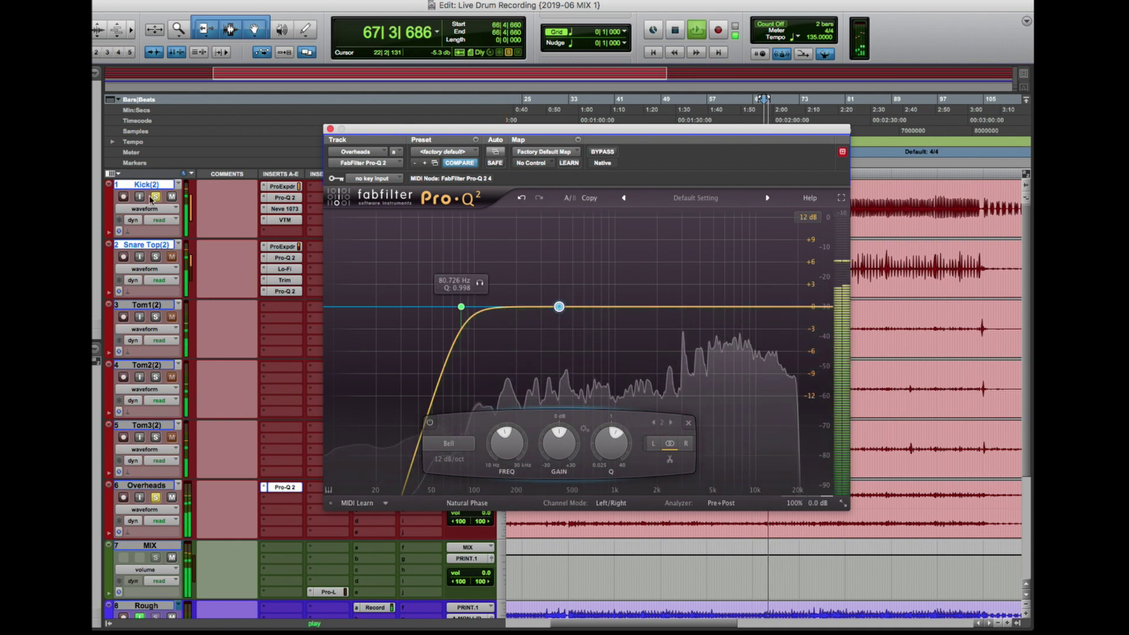
{"action": "left_click", "coordinate": [154, 198]}
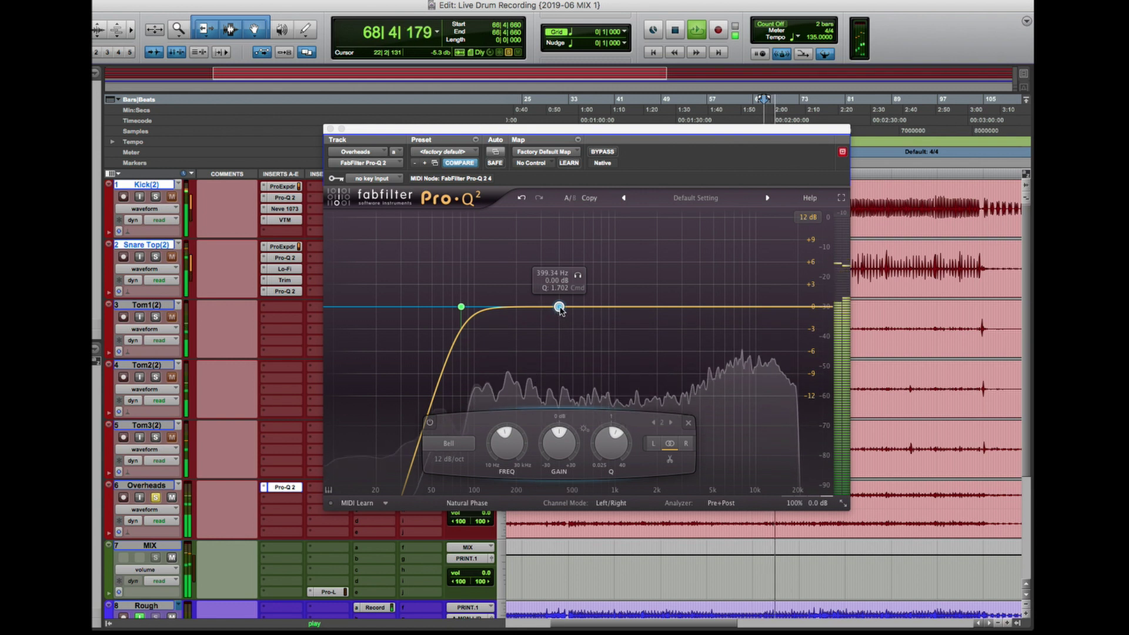
{"action": "left_click_drag", "start_coordinate": [558, 306], "coordinate": [554, 334]}
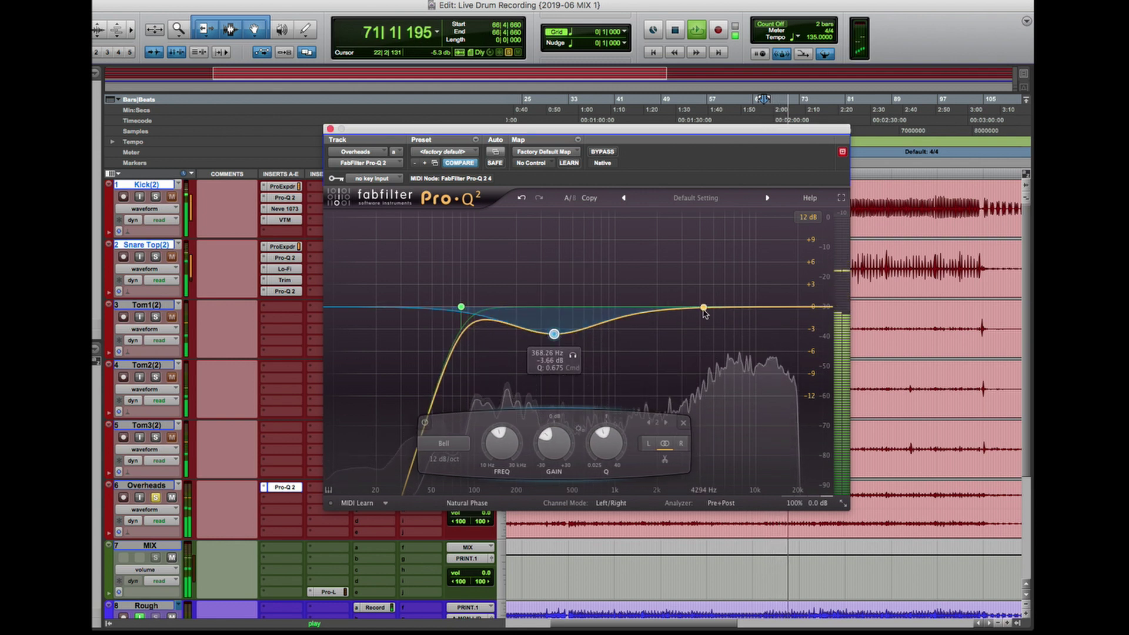
Add two high-frequency bell cuts to the Overheads EQ, at about 5267 Hz by -3.41 dB and a smaller one near 12 kHz
{"action": "left_click", "coordinate": [703, 307]}
{"action": "left_click_drag", "start_coordinate": [704, 306], "coordinate": [715, 351]}
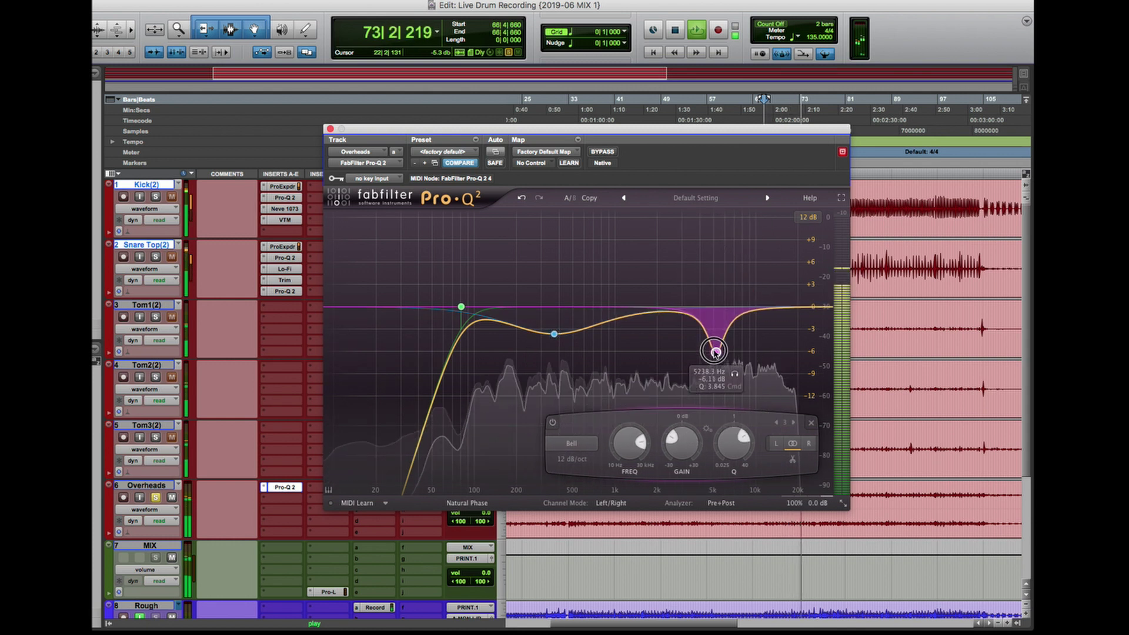
{"action": "left_click", "coordinate": [669, 306]}
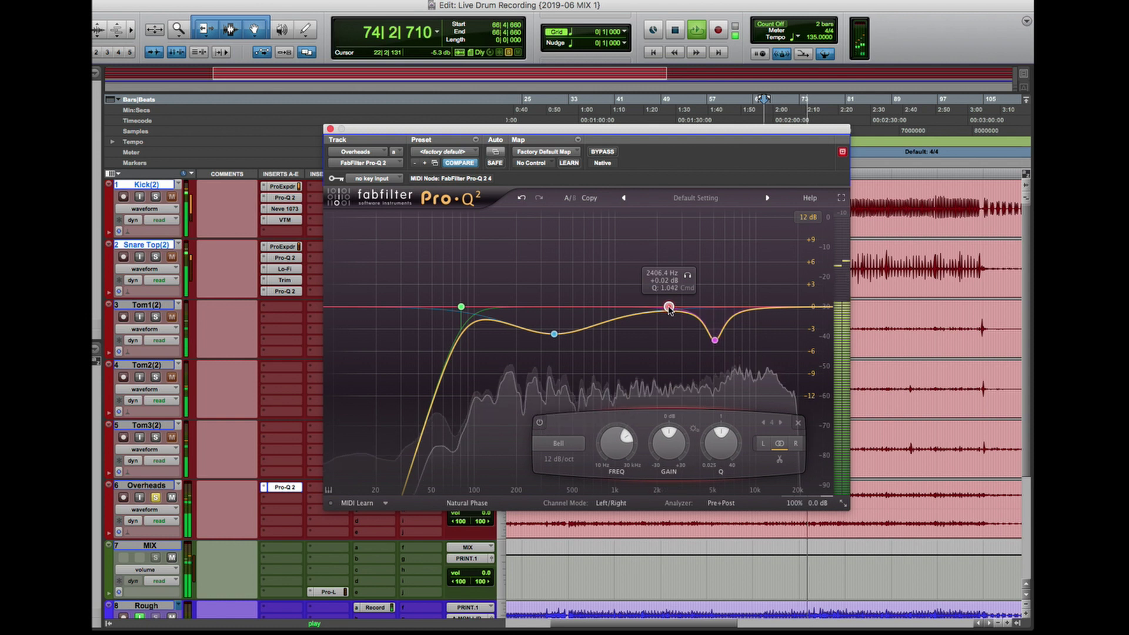
{"action": "left_click_drag", "start_coordinate": [668, 307], "coordinate": [718, 331]}
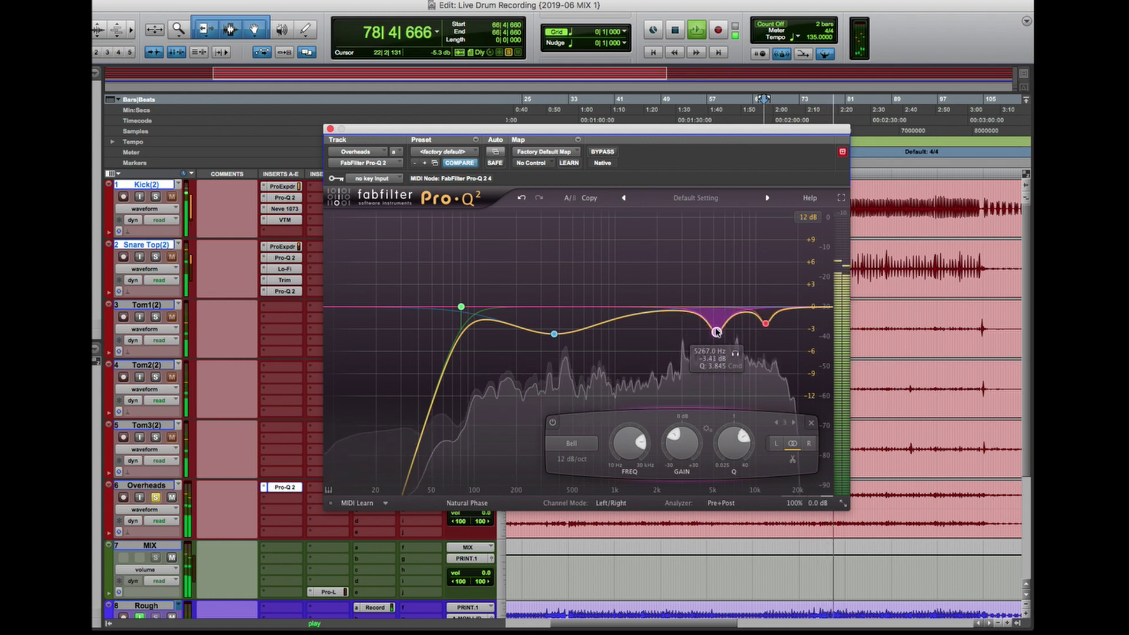
Compare the soloed Overheads with the EQ active and bypassed, close the EQ, unsolo the track, and restart playback
{"action": "key", "text": "space"}
{"action": "key", "text": "space"}
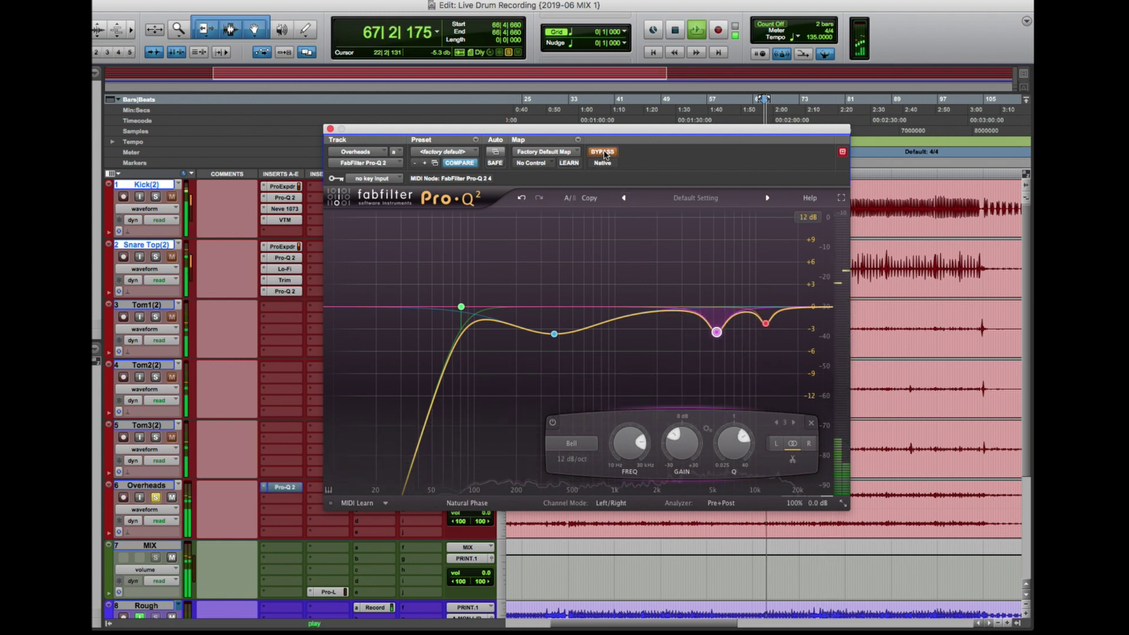
{"action": "left_click", "coordinate": [330, 128]}
{"action": "key", "text": "space"}
{"action": "key", "text": "space"}
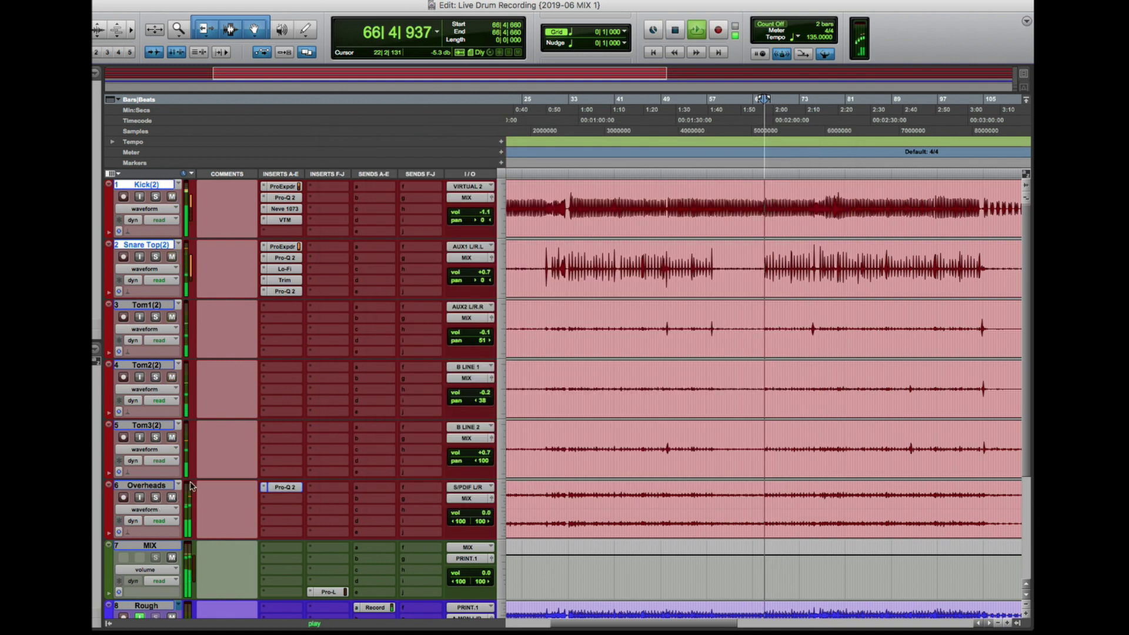
Compare the Overheads EQ bypassed and active within the full mix, and stop playback
{"action": "left_click", "coordinate": [287, 489]}
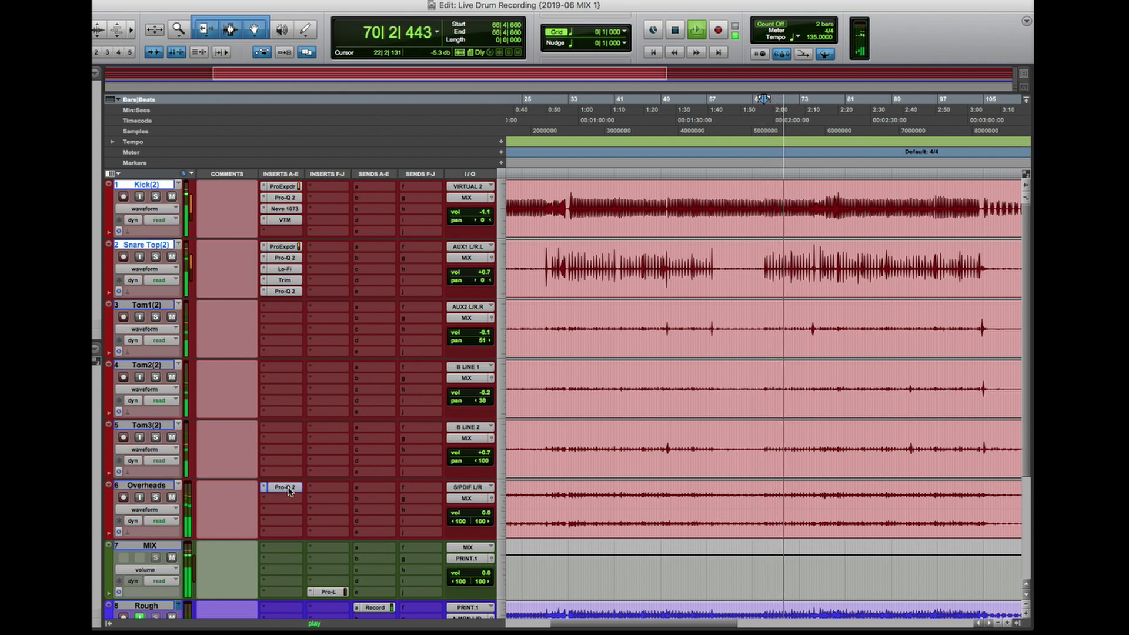
{"action": "left_click", "coordinate": [288, 491]}
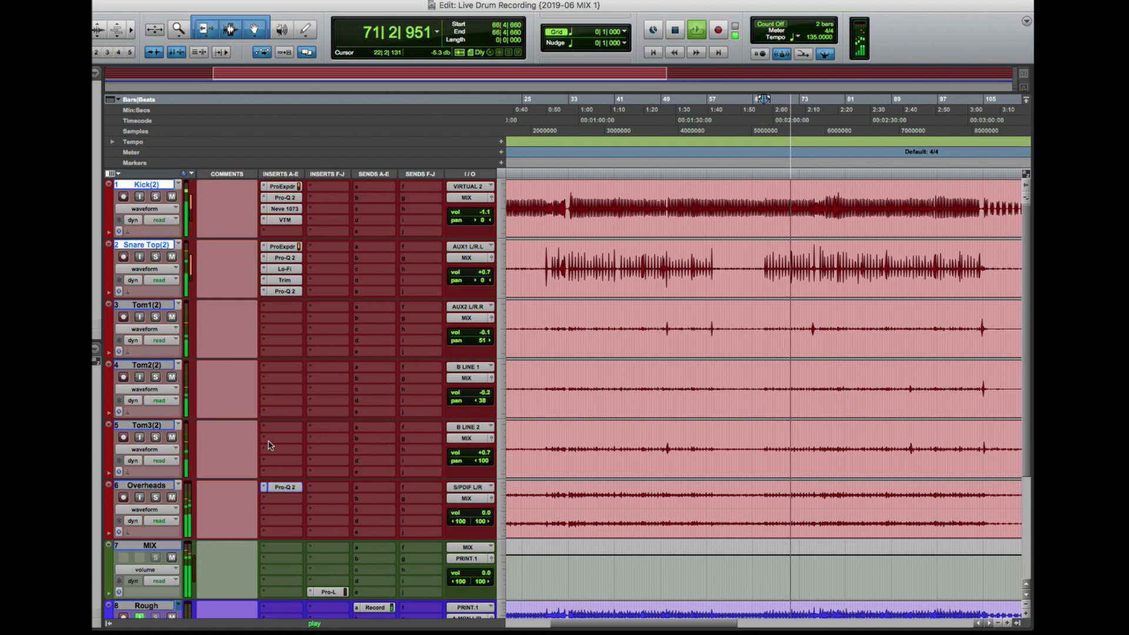
{"action": "key", "text": "space"}
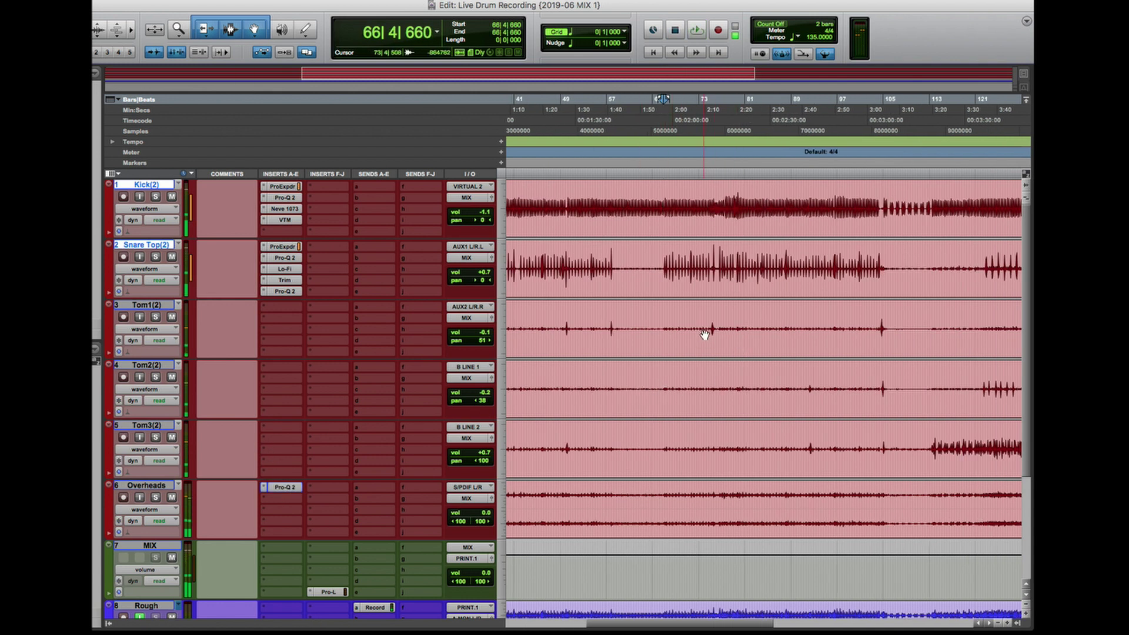
Select the tom fill near bar 104 on Tom1(2) and Tom3(2), and zoom in on its individual hits
{"action": "scroll", "coordinate": [819, 370], "scroll_direction": "right", "scroll_amount": 5}
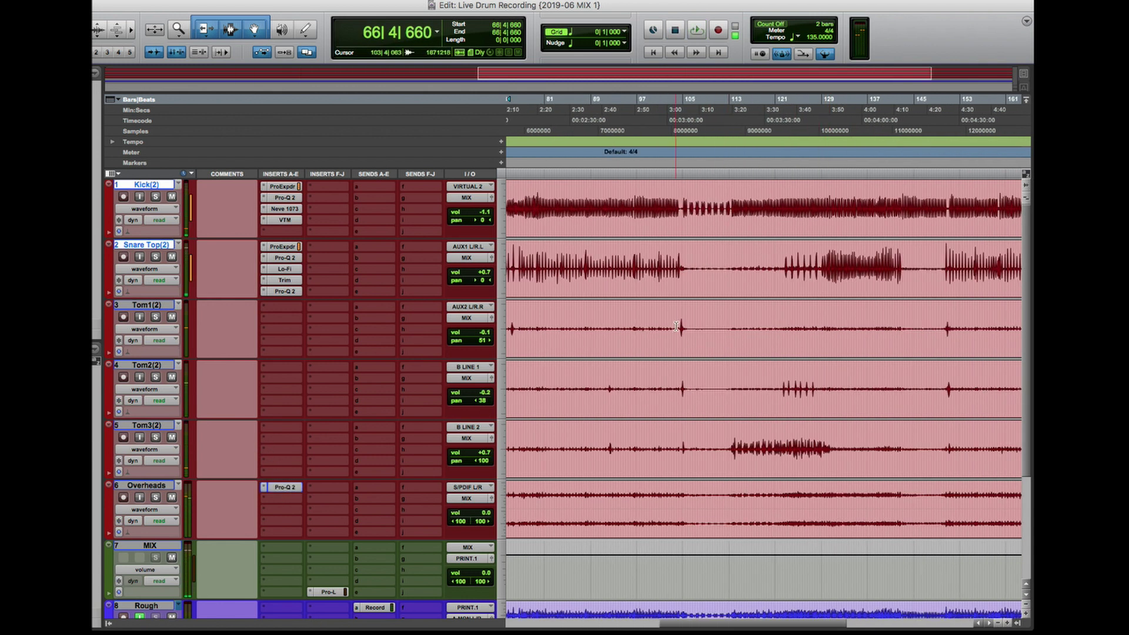
{"action": "left_click", "coordinate": [690, 445], "text": "shift"}
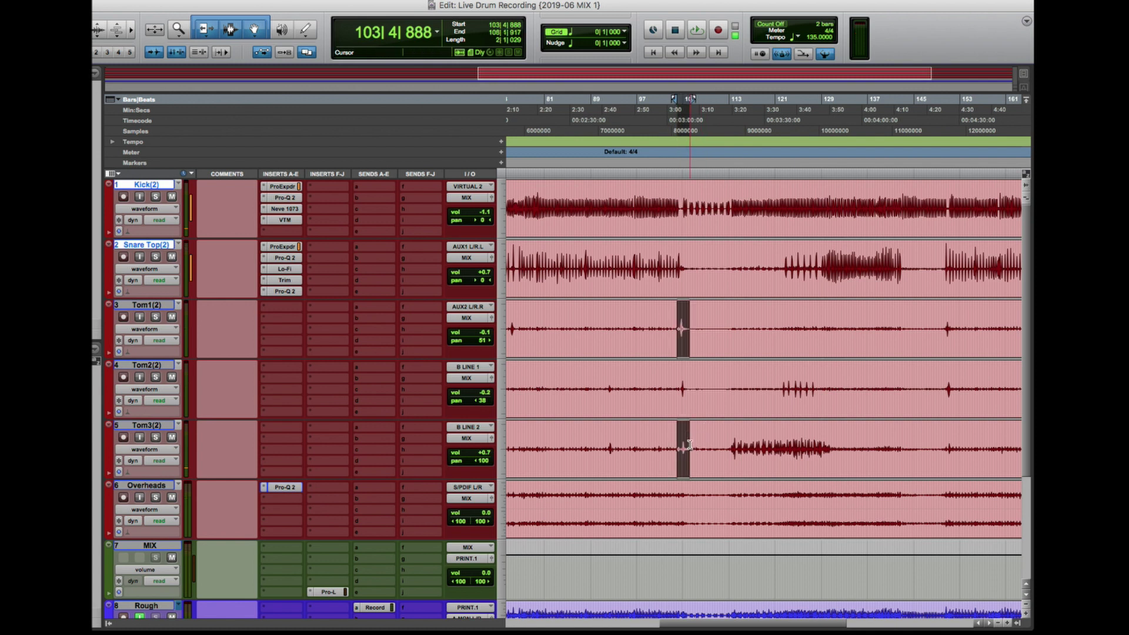
{"action": "key", "text": "super+bracketright"}
{"action": "key", "text": "super+bracketright"}
{"action": "left_click", "coordinate": [777, 329]}
{"action": "key", "text": "super+bracketright"}
{"action": "key", "text": "super+bracketright"}
{"action": "key", "text": "super+bracketright"}
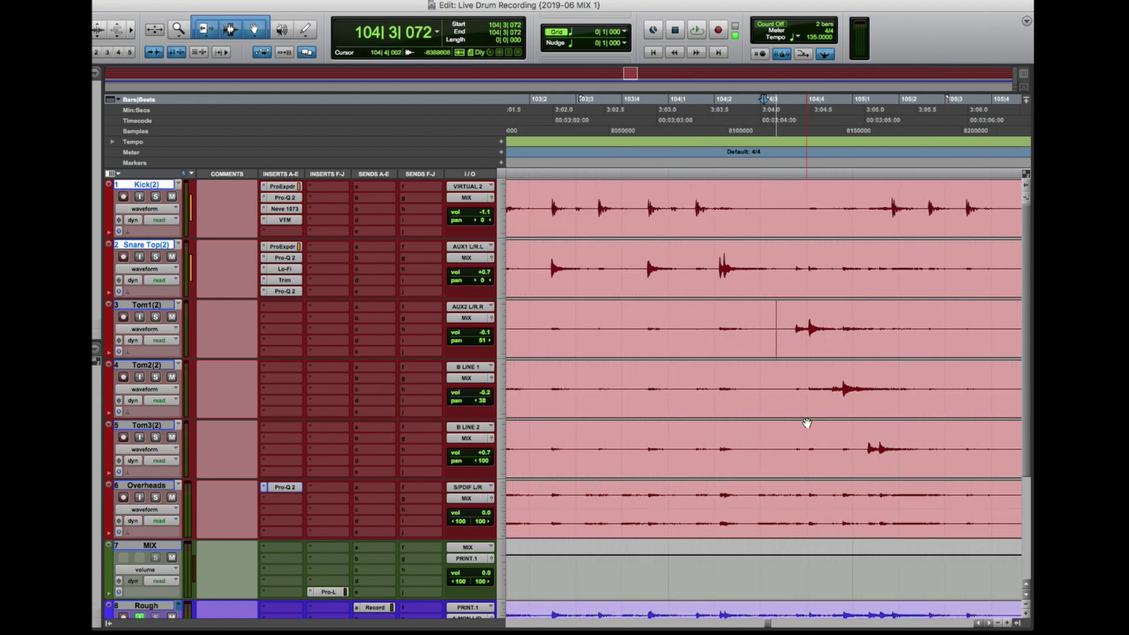
Select the Tom1(2) fill from 104|3|562 to 105|2|133, solo all three tom tracks, and start playback
{"action": "double_click", "coordinate": [921, 446]}
{"action": "left_click", "coordinate": [787, 327]}
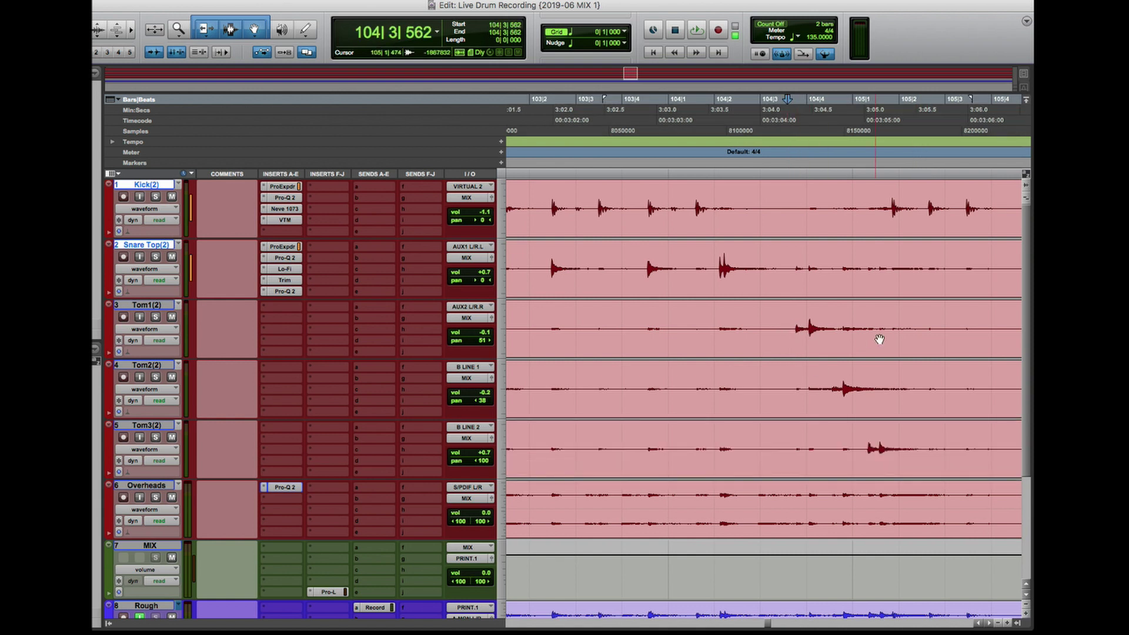
{"action": "left_click", "coordinate": [905, 325], "text": "shift"}
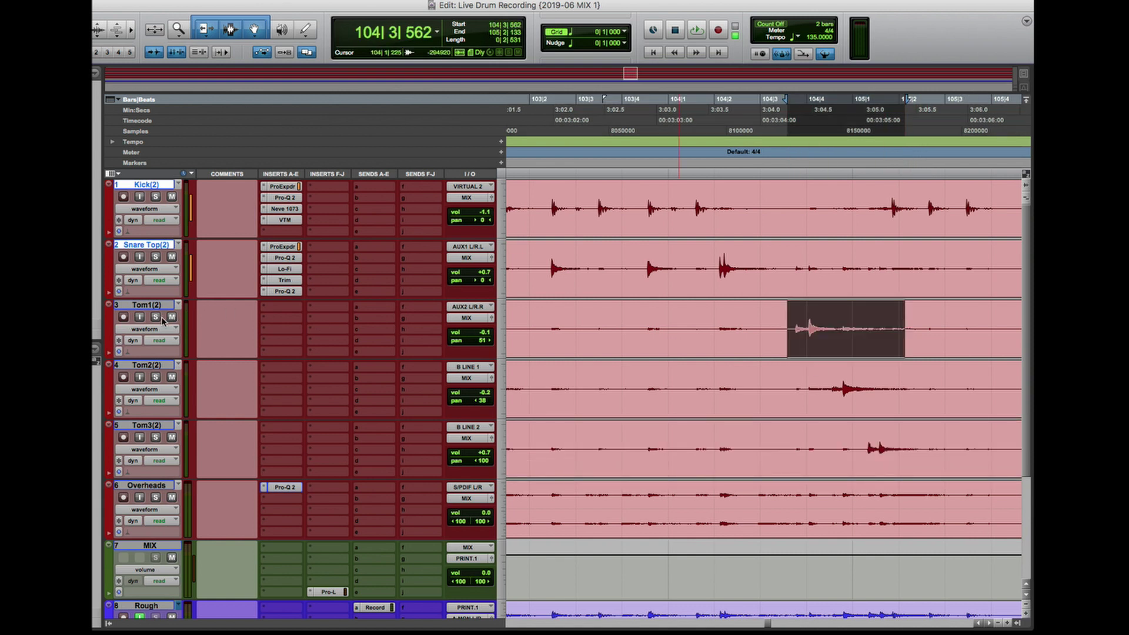
{"action": "left_click", "coordinate": [156, 440]}
{"action": "key", "text": "space"}
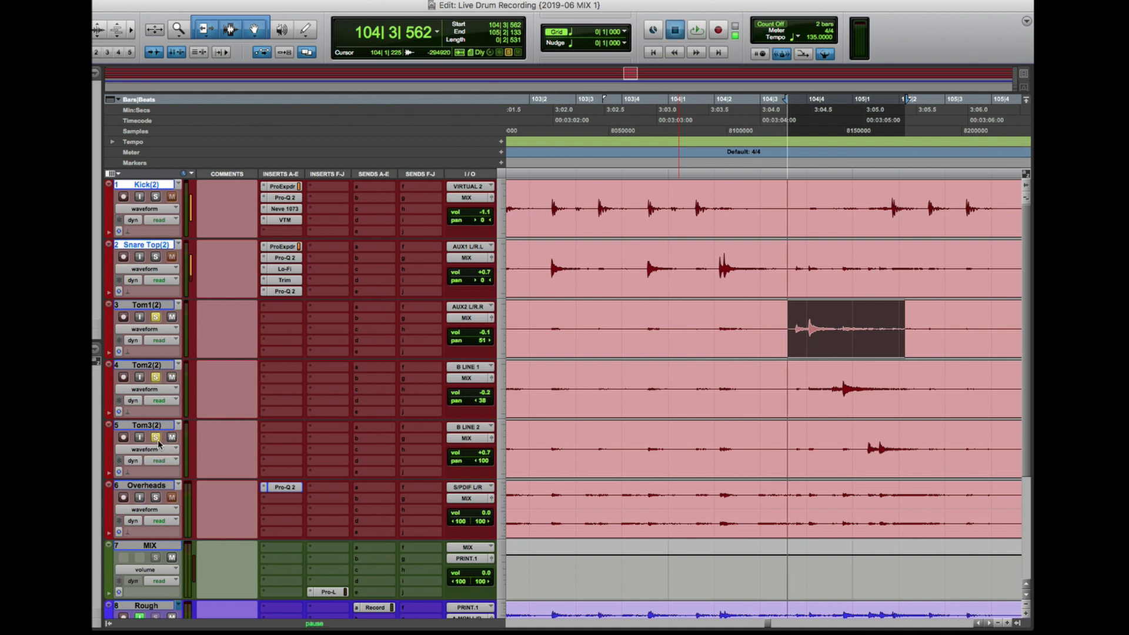
Insert the Pro Expander plug-in on the Tom1(2) track
{"action": "left_click", "coordinate": [284, 309]}
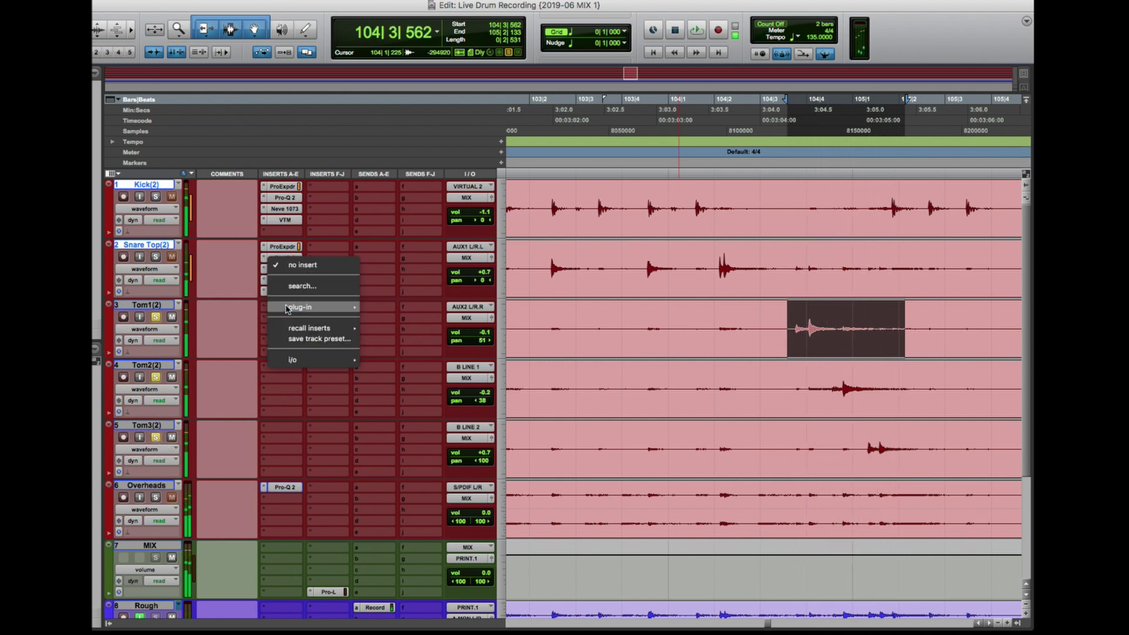
{"action": "type", "text": "pro"}
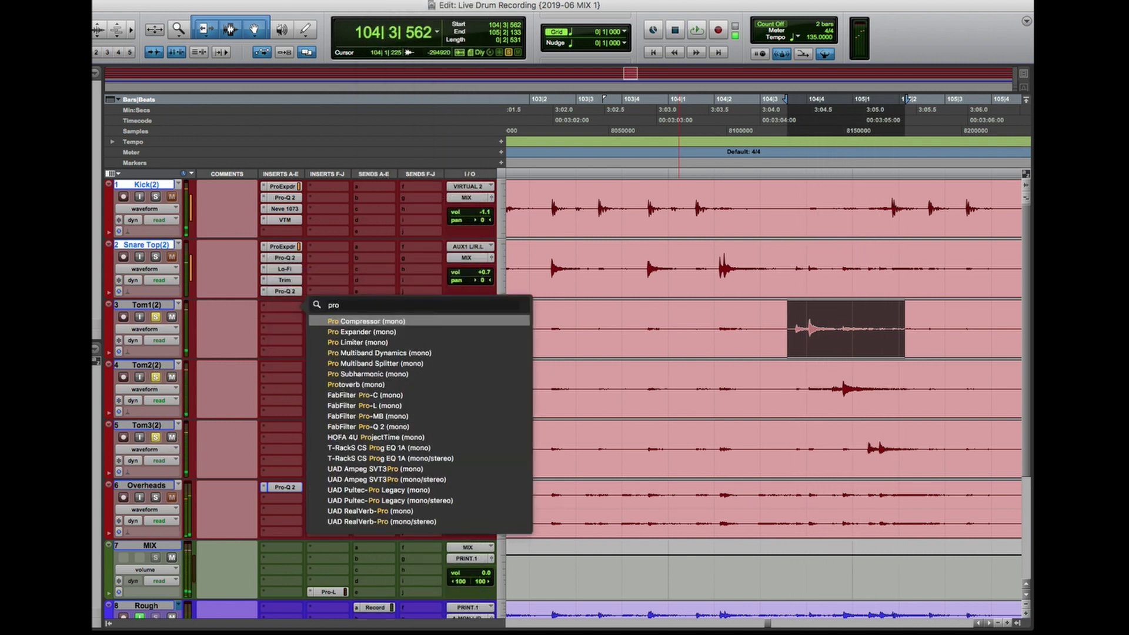
{"action": "key", "text": "BackSpace"}
{"action": "type", "text": "o e"}
{"action": "key", "text": "Return"}
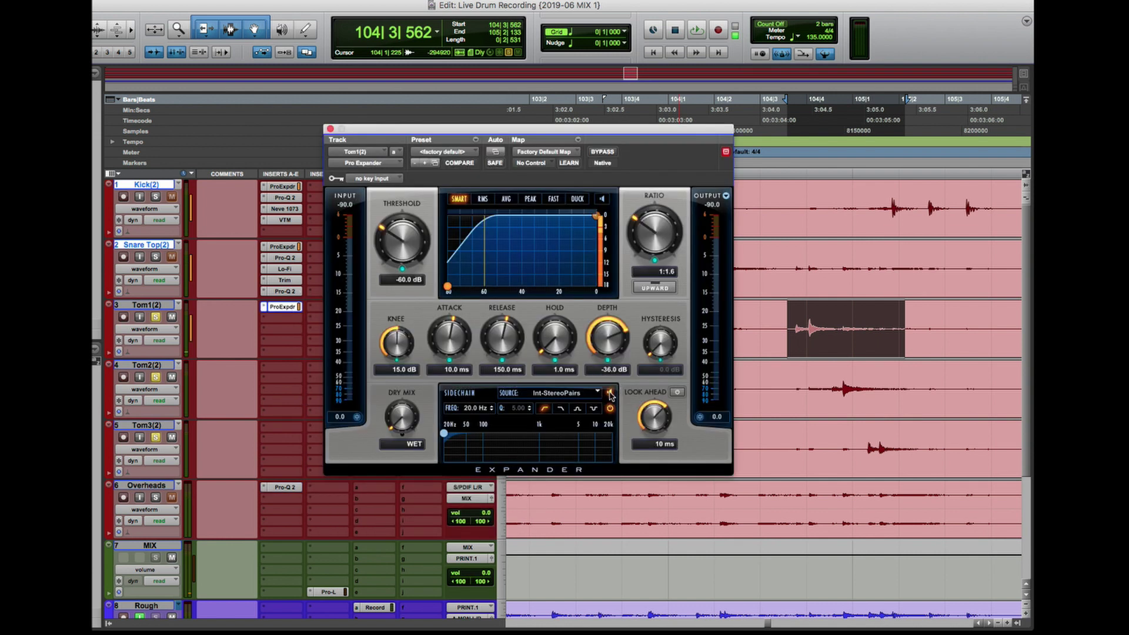
Tune the Tom1(2) expander's sidechain with a band-pass filter at 158.8 Hz, auditioning the fill with only Tom1(2) soloed
{"action": "left_click", "coordinate": [580, 410]}
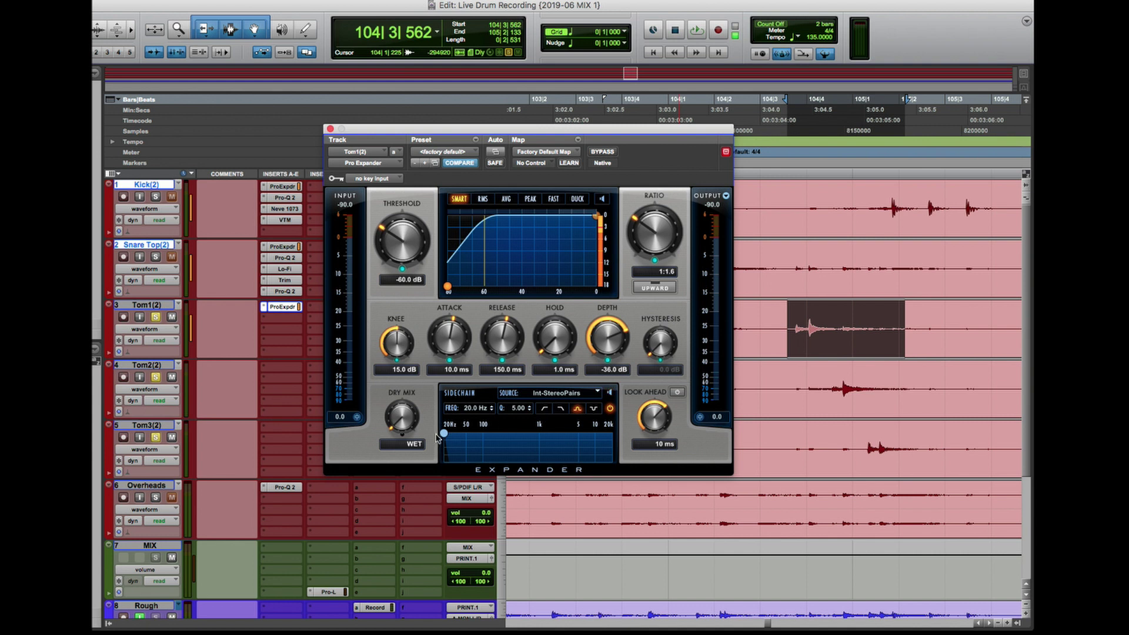
{"action": "left_click_drag", "start_coordinate": [475, 434], "coordinate": [499, 435]}
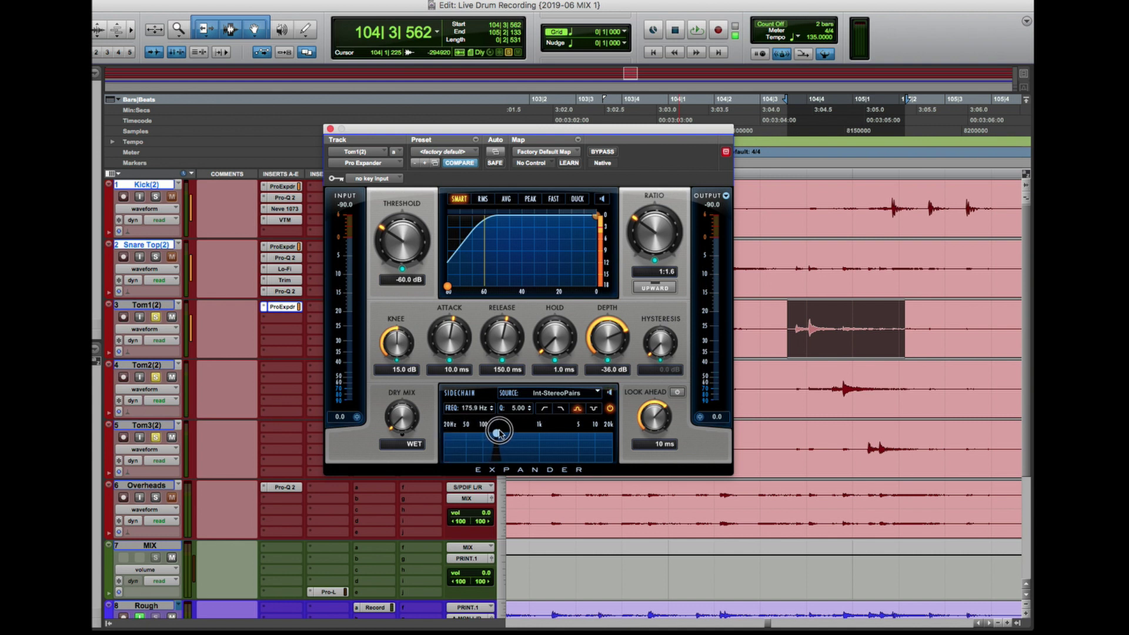
{"action": "key", "text": "space"}
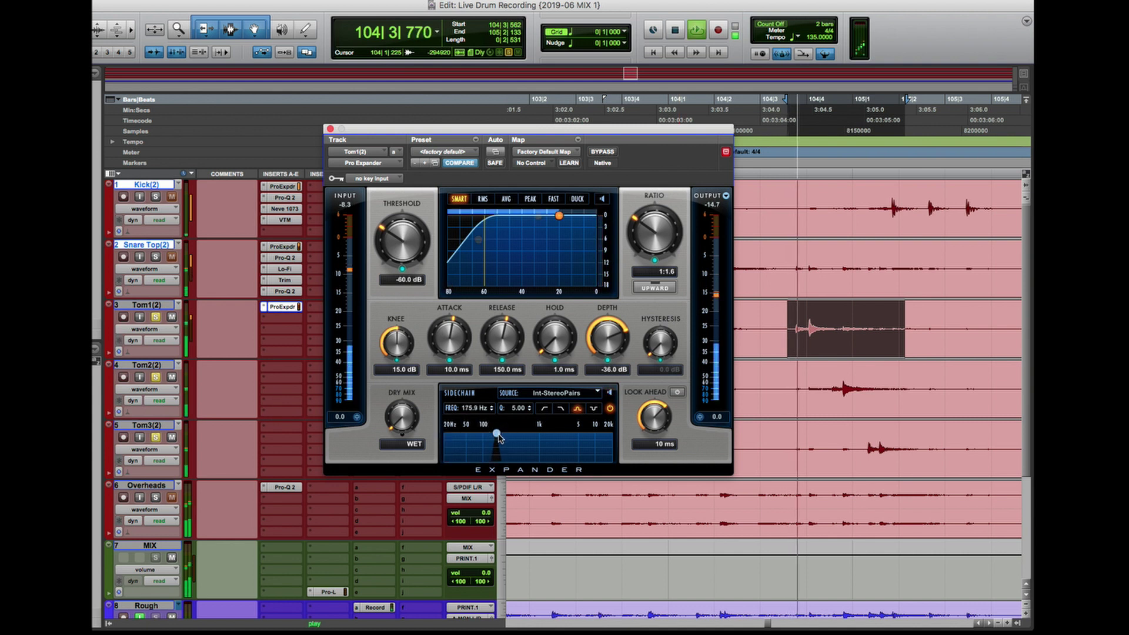
{"action": "left_click_drag", "start_coordinate": [498, 435], "coordinate": [491, 433]}
{"action": "key", "text": "space"}
{"action": "left_click", "coordinate": [156, 377]}
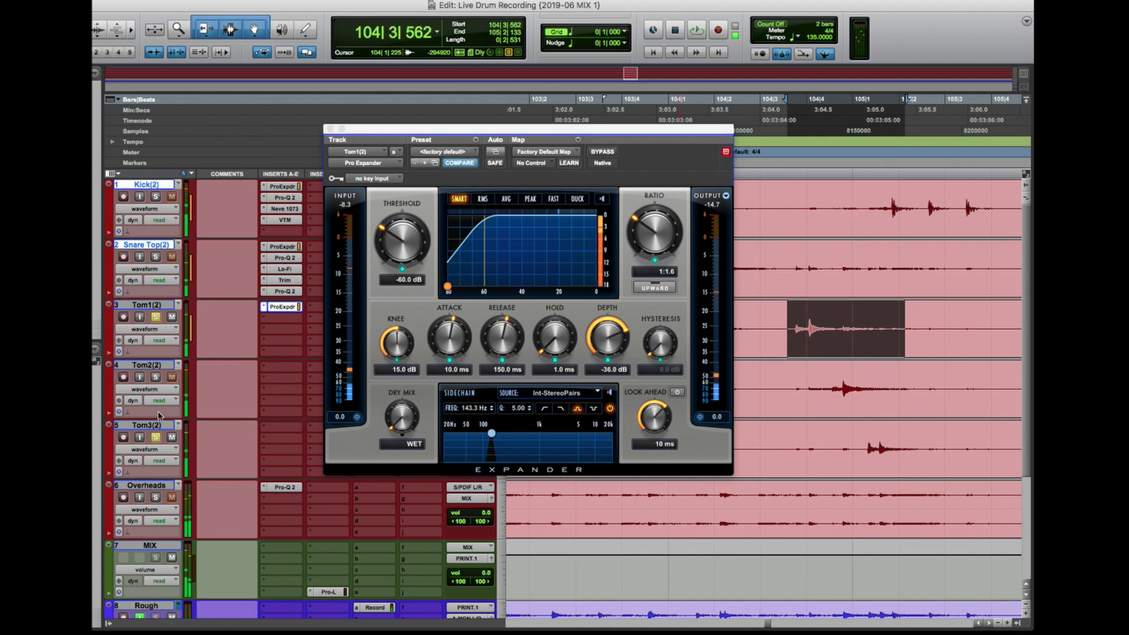
{"action": "left_click", "coordinate": [156, 436]}
{"action": "key", "text": "space"}
{"action": "left_click_drag", "start_coordinate": [492, 433], "coordinate": [494, 434]}
{"action": "key", "text": "space"}
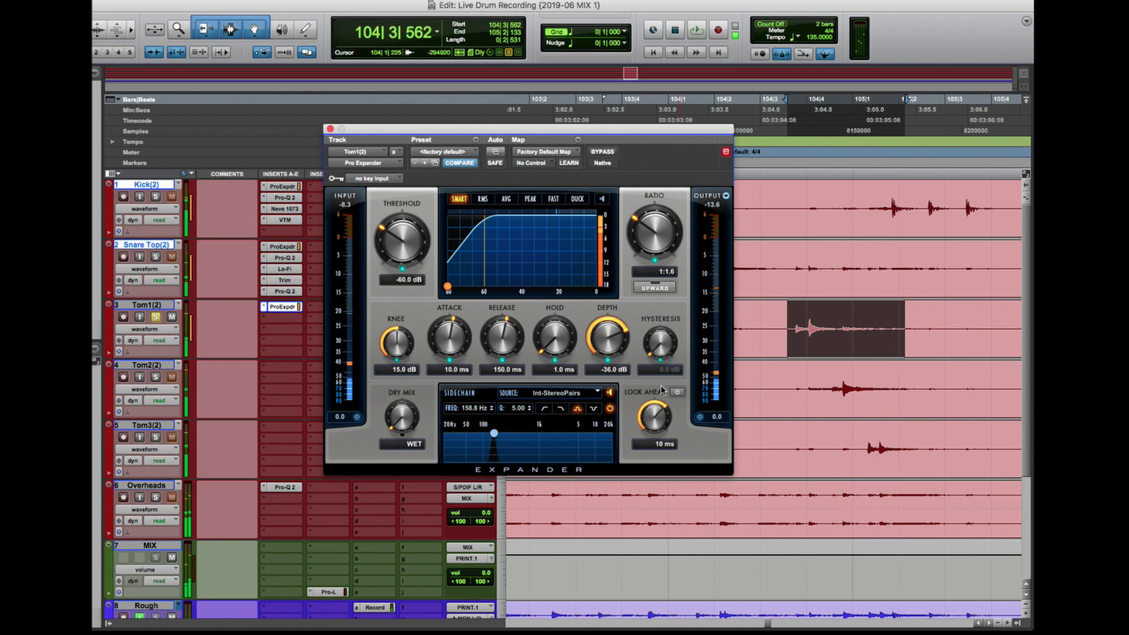
Set the Tom1(2) expander to peak detection, ratio 1:1.8, threshold -36.1 dB and a 22.4 us attack while playing the fill
{"action": "left_click_drag", "start_coordinate": [643, 238], "coordinate": [648, 225]}
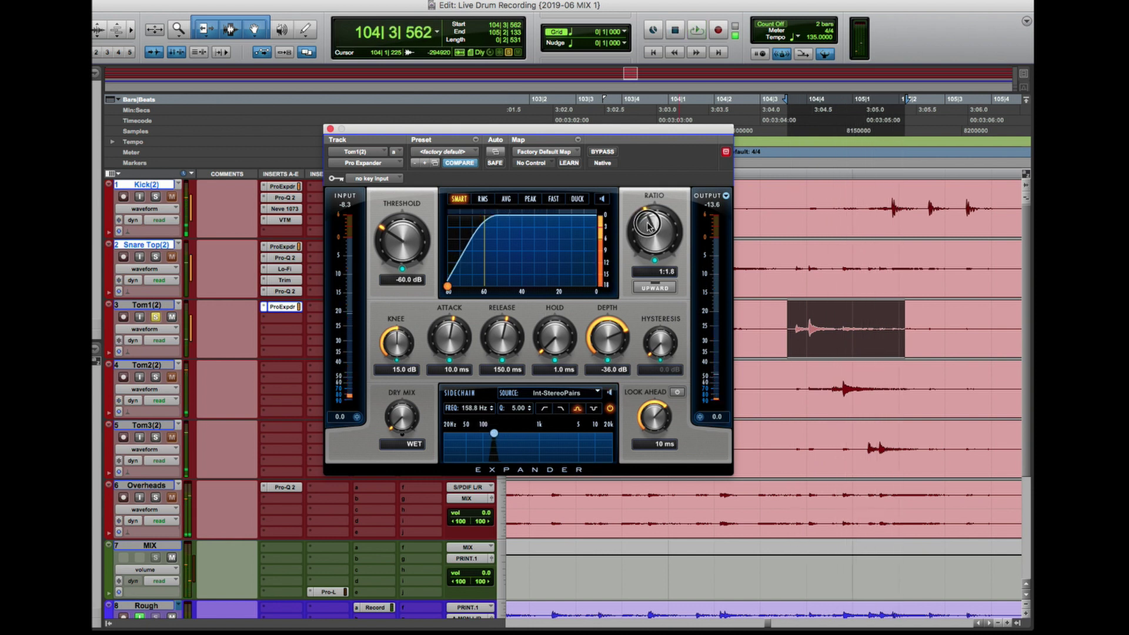
{"action": "left_click_drag", "start_coordinate": [421, 245], "coordinate": [403, 226]}
{"action": "key", "text": "space"}
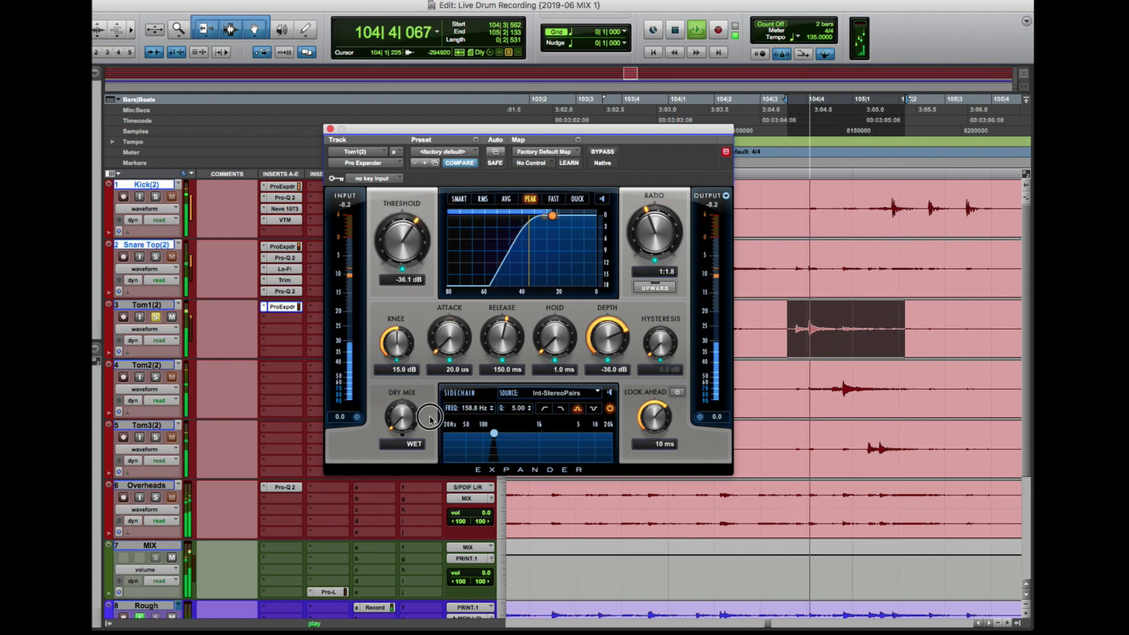
Compare the soloed Tom1(2) with the expander bypassed and active, and stop playback
{"action": "left_click", "coordinate": [604, 152]}
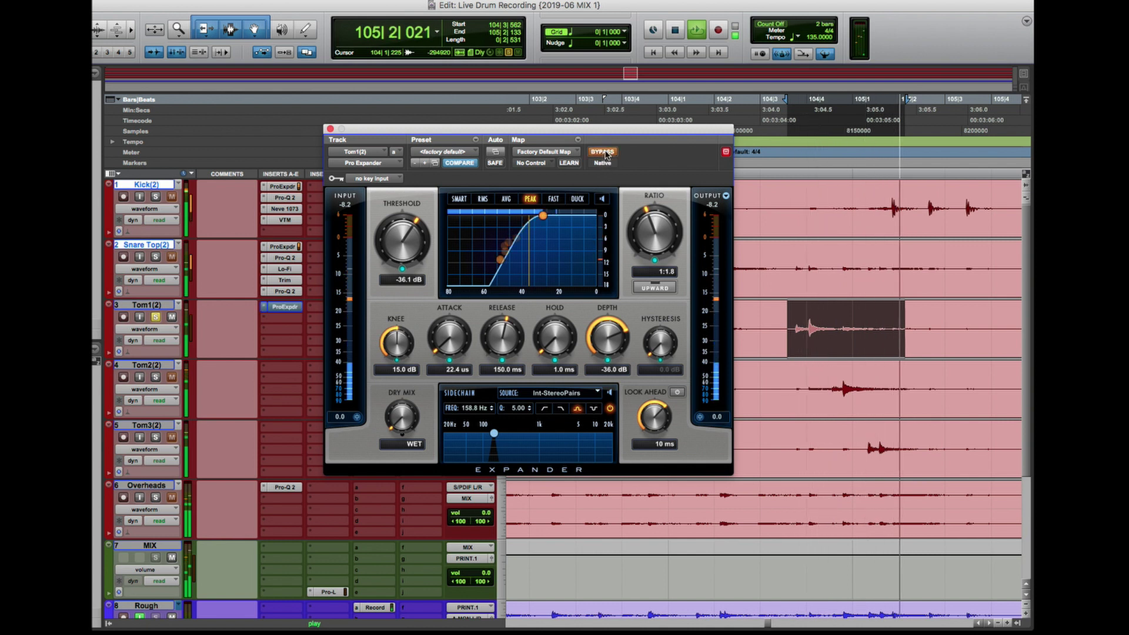
{"action": "left_click", "coordinate": [604, 152]}
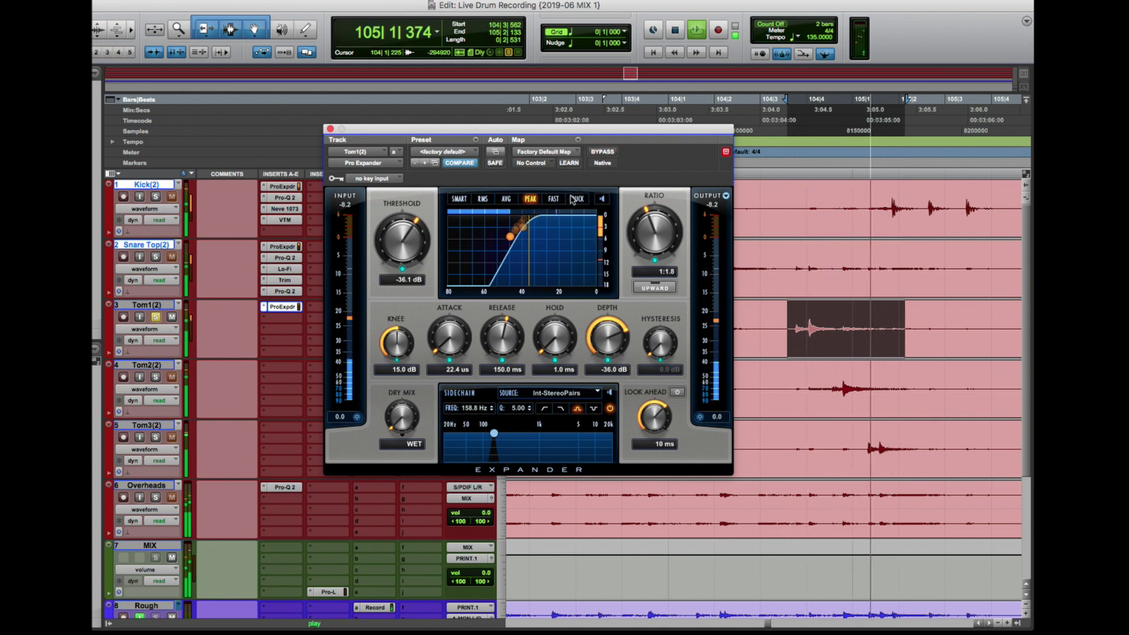
{"action": "key", "text": "space"}
Copy the Tom1(2) expander to Tom2(2) and Tom3(2), and tune the Tom2(2) sidechain filter to 126.1 Hz with only Tom2(2) soloed
{"action": "left_click_drag", "start_coordinate": [281, 307], "coordinate": [287, 429]}
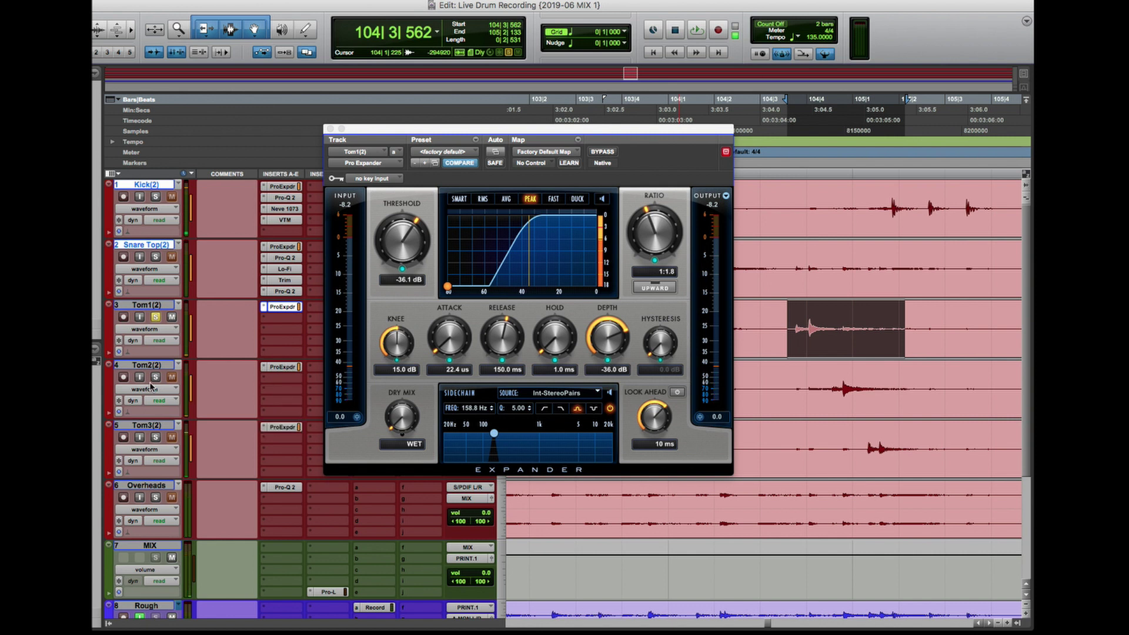
{"action": "left_click", "coordinate": [288, 368]}
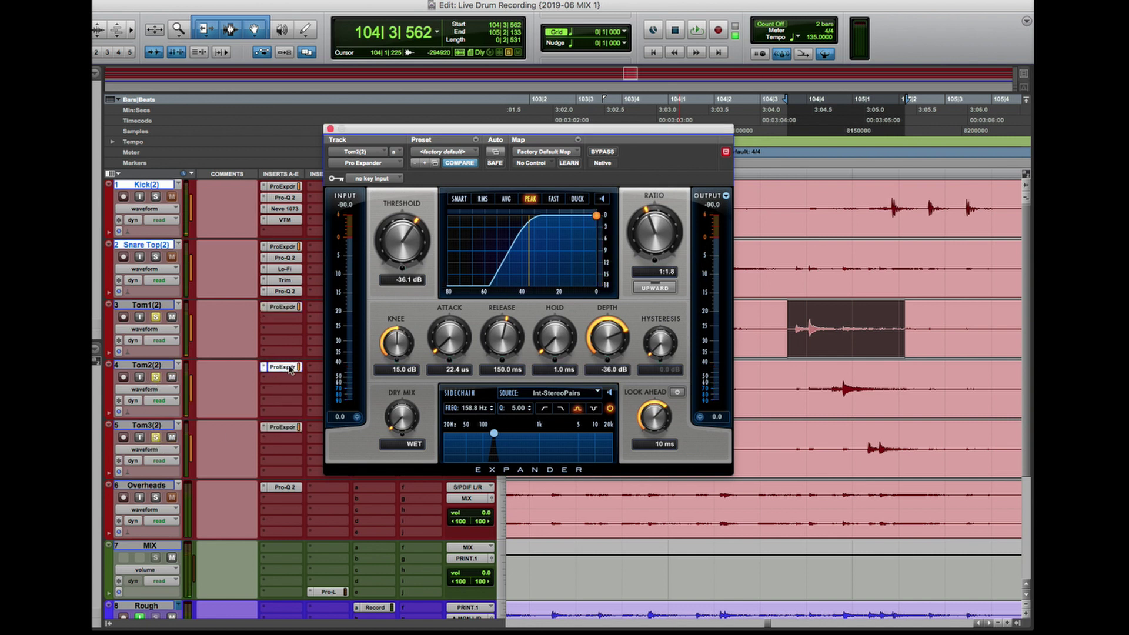
{"action": "key", "text": "space"}
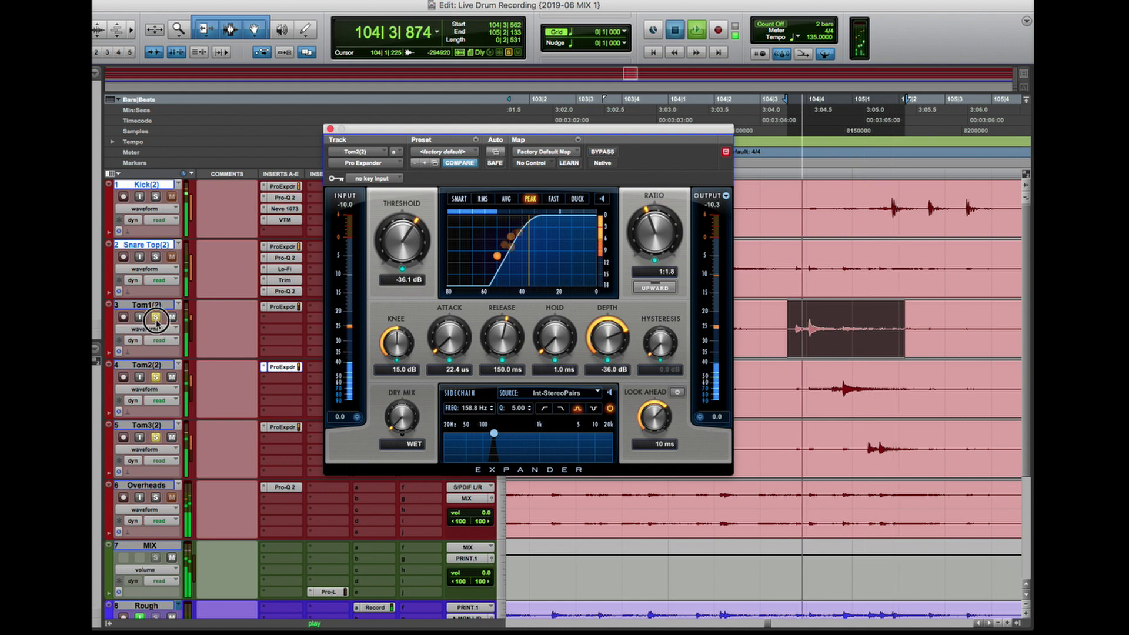
{"action": "key", "text": "space"}
{"action": "key", "text": "space"}
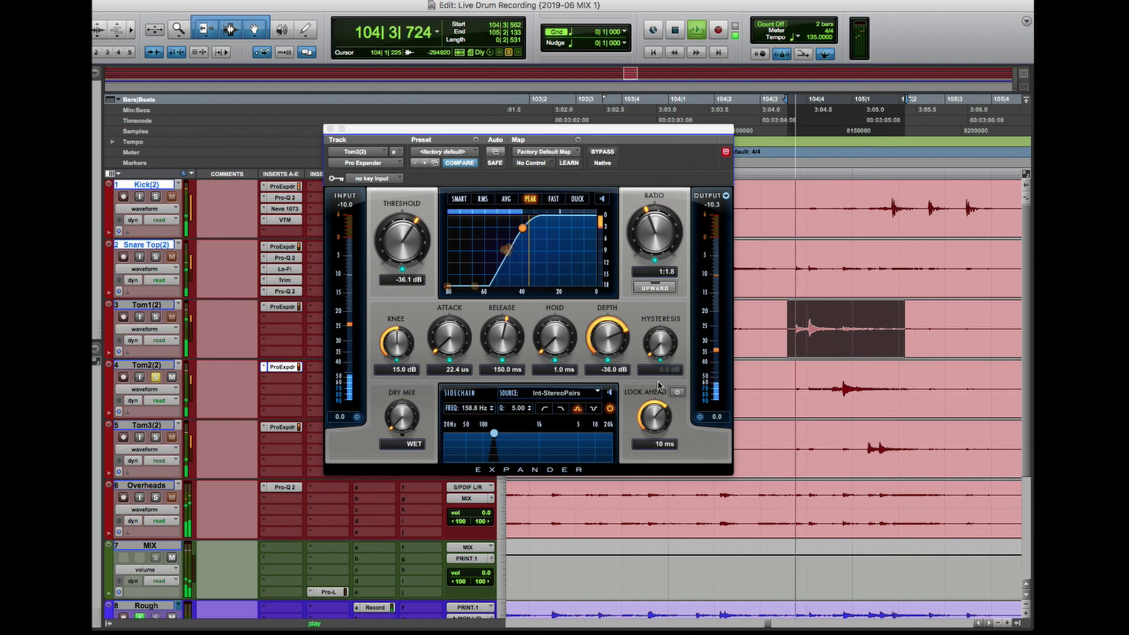
{"action": "left_click", "coordinate": [599, 396]}
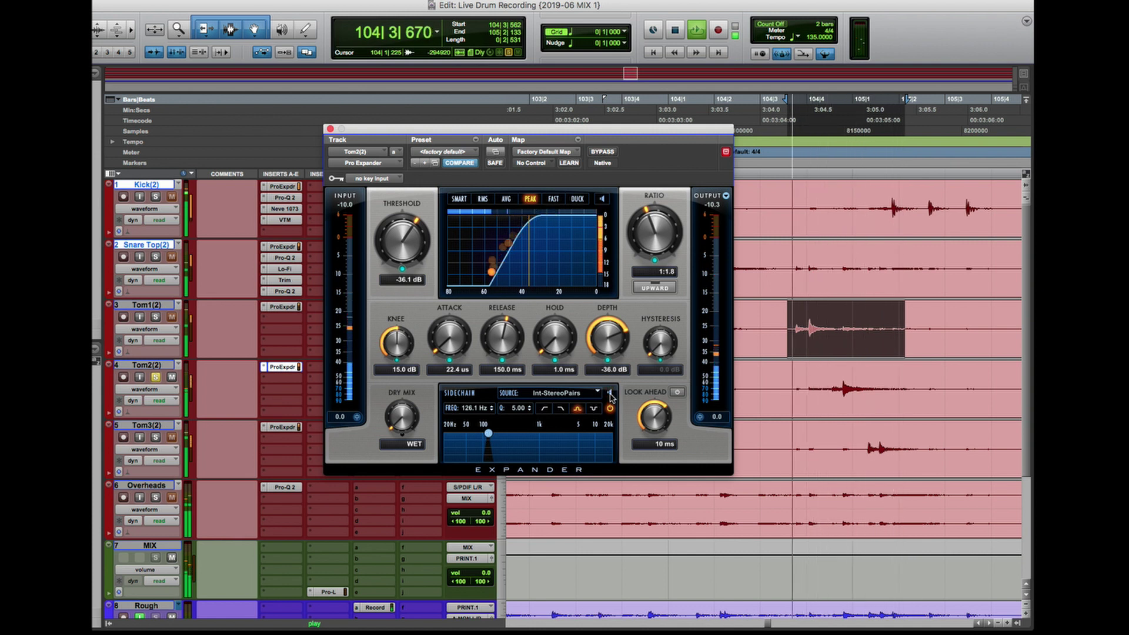
{"action": "key", "text": "space"}
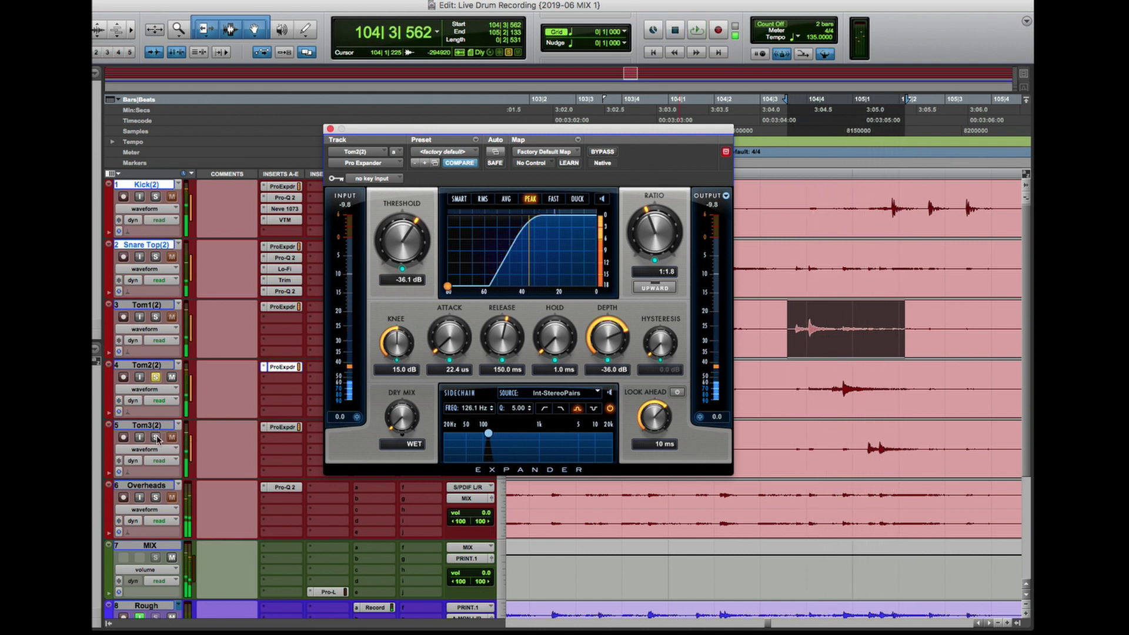
Solo Tom3(2), tune its expander's sidechain filter to 100.2 Hz, close the plug-in, and play the fill with the toms unsoloed
{"action": "left_click", "coordinate": [156, 437]}
{"action": "left_click", "coordinate": [275, 427]}
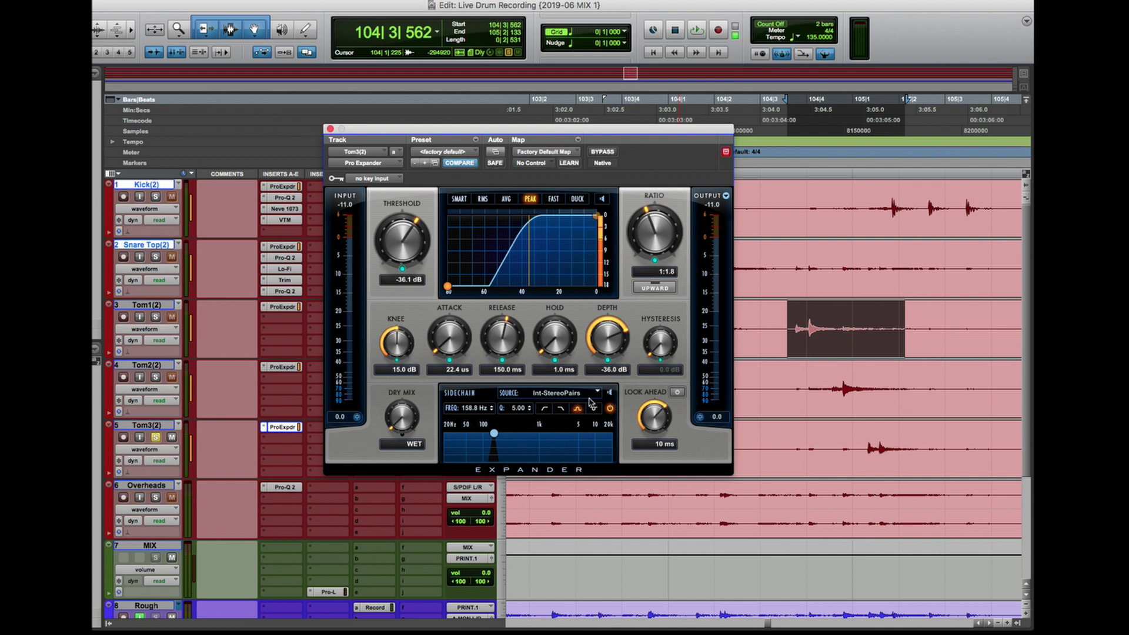
{"action": "key", "text": "space"}
{"action": "left_click_drag", "start_coordinate": [493, 434], "coordinate": [482, 435]}
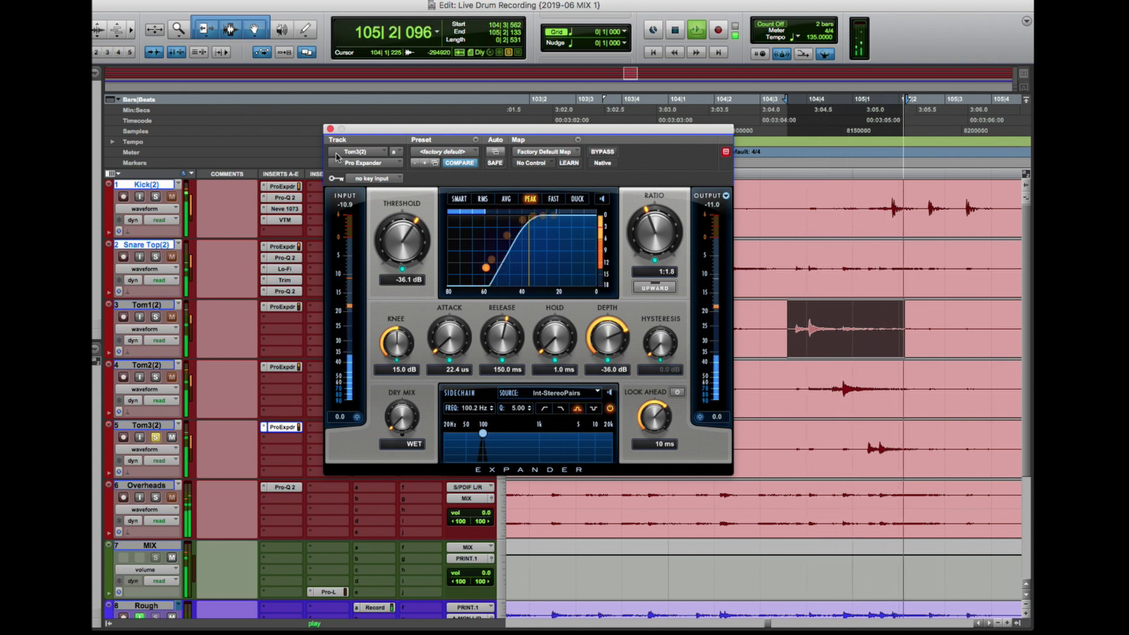
{"action": "key", "text": "space"}
{"action": "left_click", "coordinate": [330, 128]}
{"action": "key", "text": "space"}
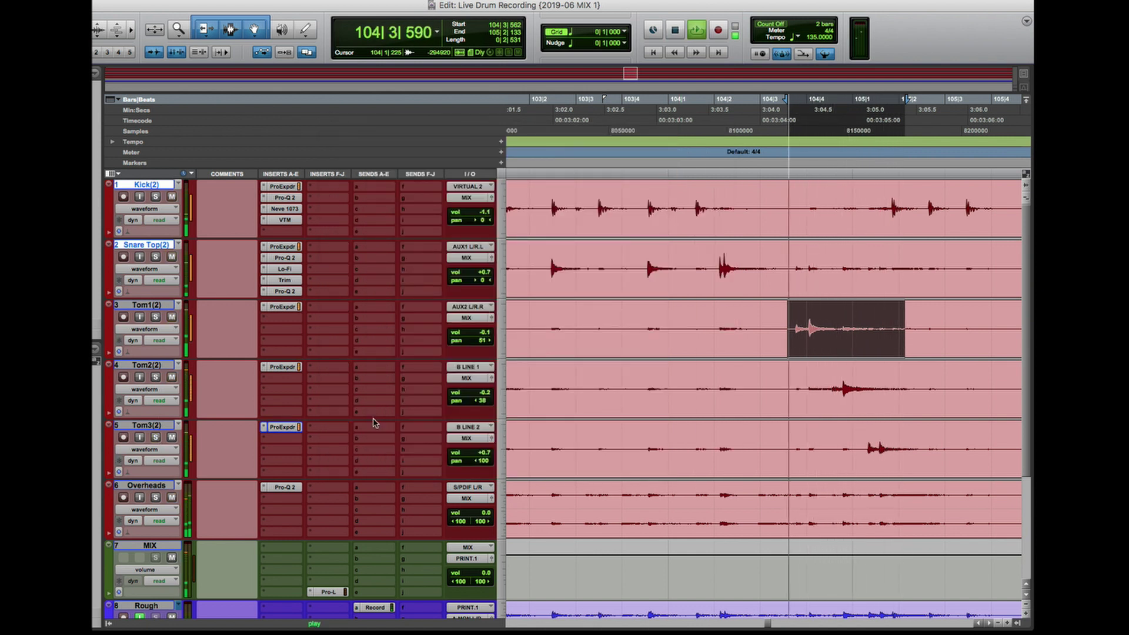
{"action": "key", "text": "space"}
Select the three tom tracks and route their outputs to a new stereo aux input track named Toms
{"action": "left_click", "coordinate": [156, 306]}
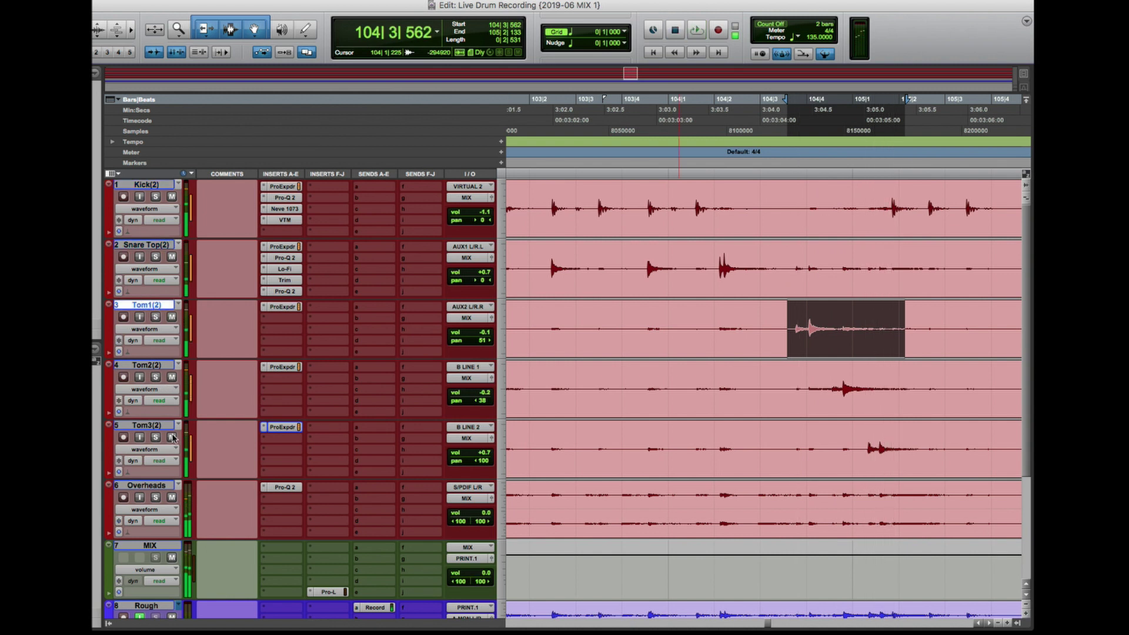
{"action": "left_click", "coordinate": [152, 426], "text": "shift"}
{"action": "left_click", "coordinate": [458, 442]}
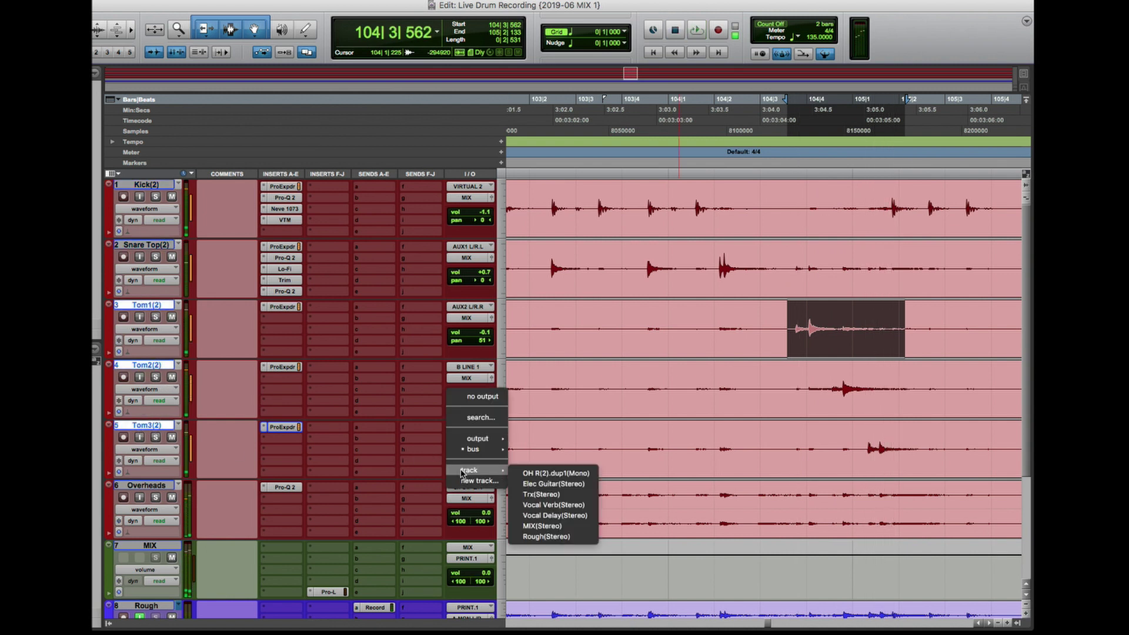
{"action": "left_click", "coordinate": [464, 470]}
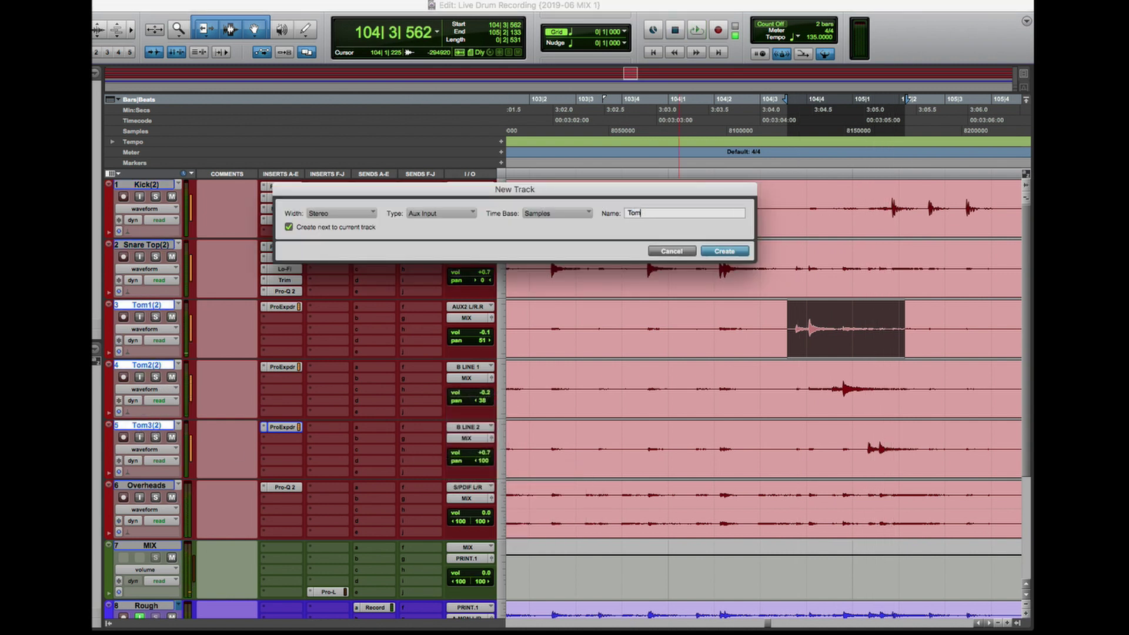
{"action": "key", "text": "Return"}
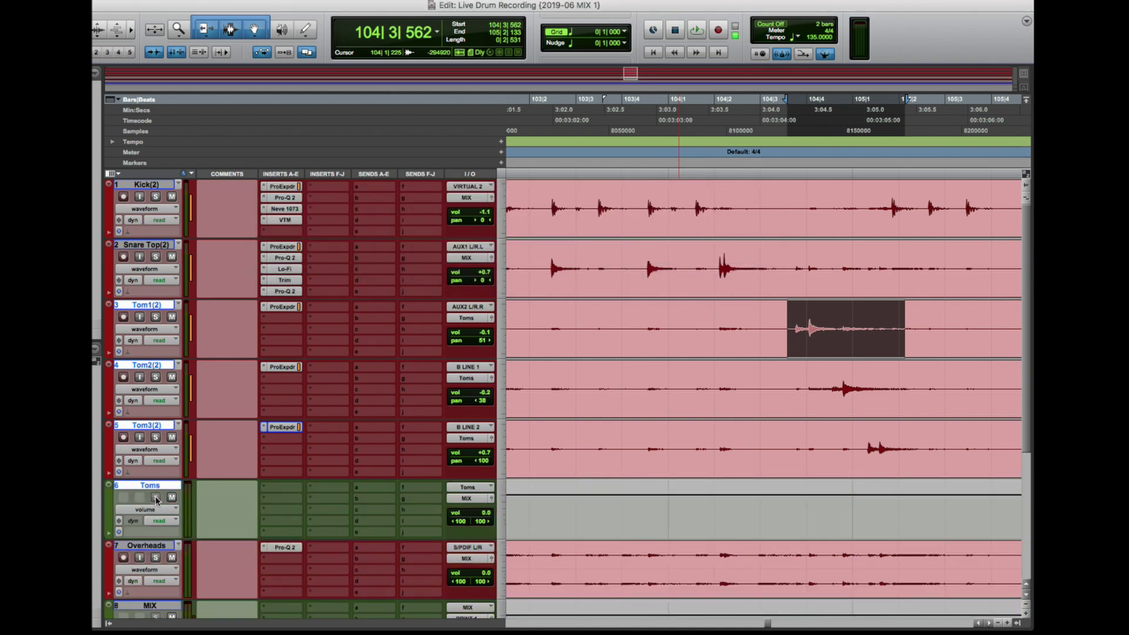
Insert the SSLChannel plug-in on the Toms track, audition the fill through it, and close its window
{"action": "left_click", "coordinate": [279, 490]}
{"action": "type", "text": "ssl"}
{"action": "key", "text": "Return"}
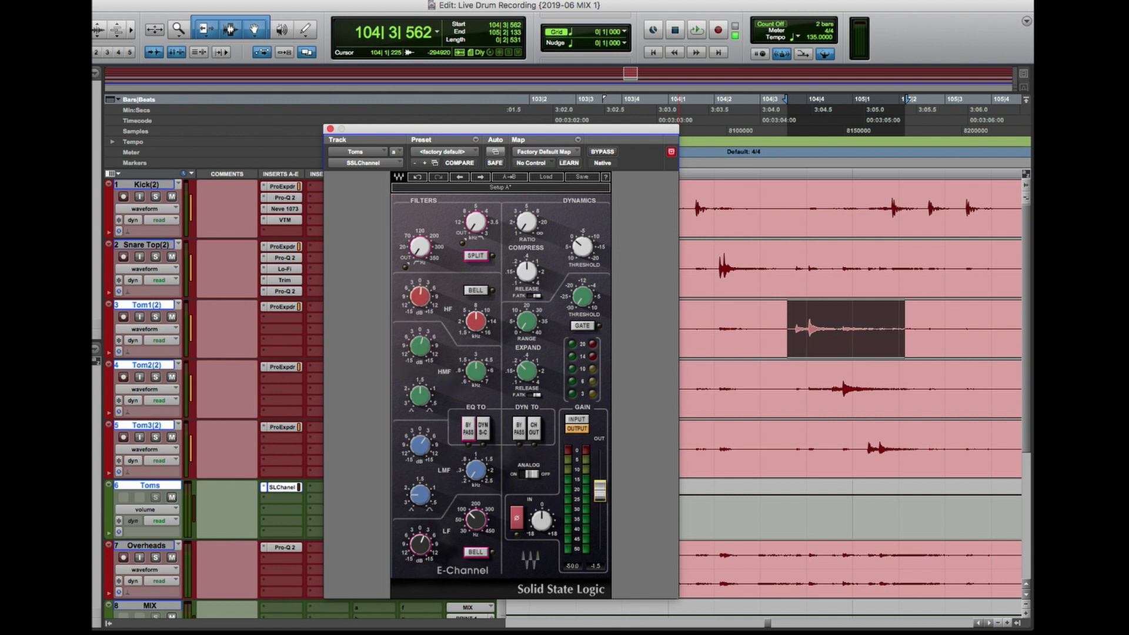
{"action": "key", "text": "space"}
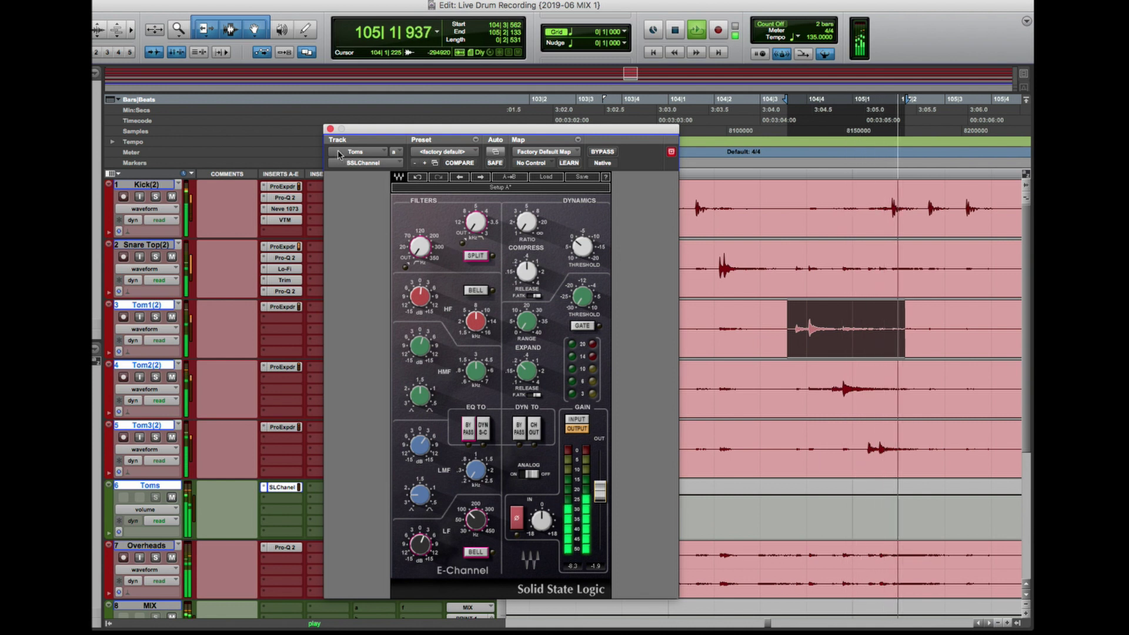
{"action": "left_click", "coordinate": [331, 129]}
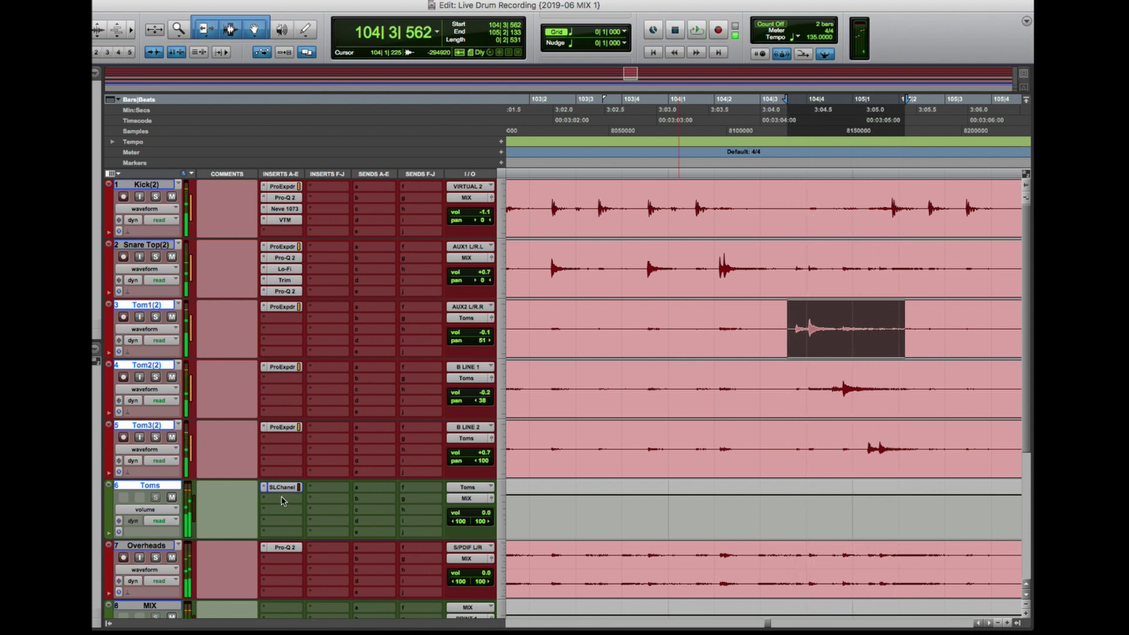
Insert the UAD UA 1176LN Legacy (stereo) compressor after the SSLChannel on the Toms track
{"action": "left_click", "coordinate": [282, 498]}
{"action": "type", "text": "1176"}
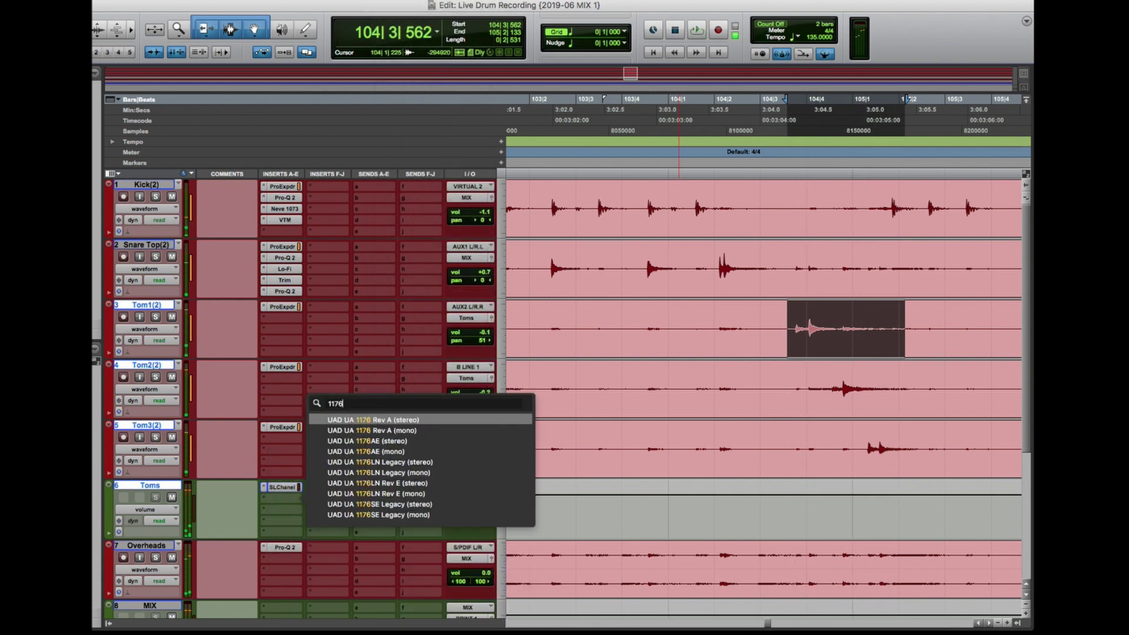
{"action": "key", "text": "Down"}
{"action": "key", "text": "Down"}
{"action": "key", "text": "Down"}
{"action": "key", "text": "Down"}
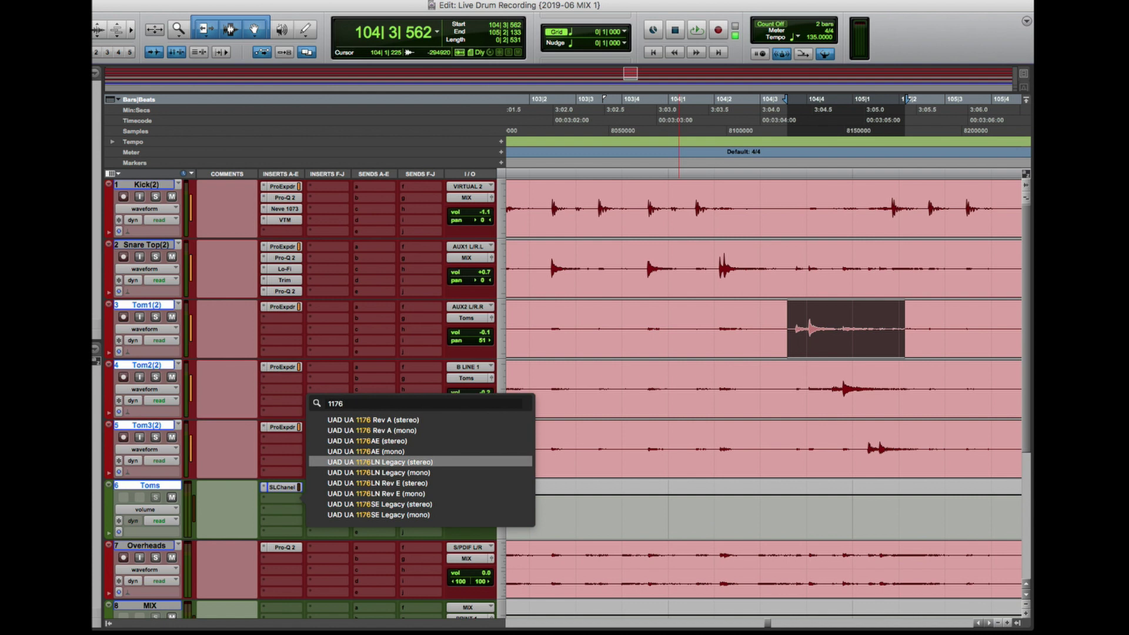
{"action": "key", "text": "Down"}
{"action": "key", "text": "Down"}
{"action": "key", "text": "Up"}
{"action": "key", "text": "Up"}
{"action": "key", "text": "Return"}
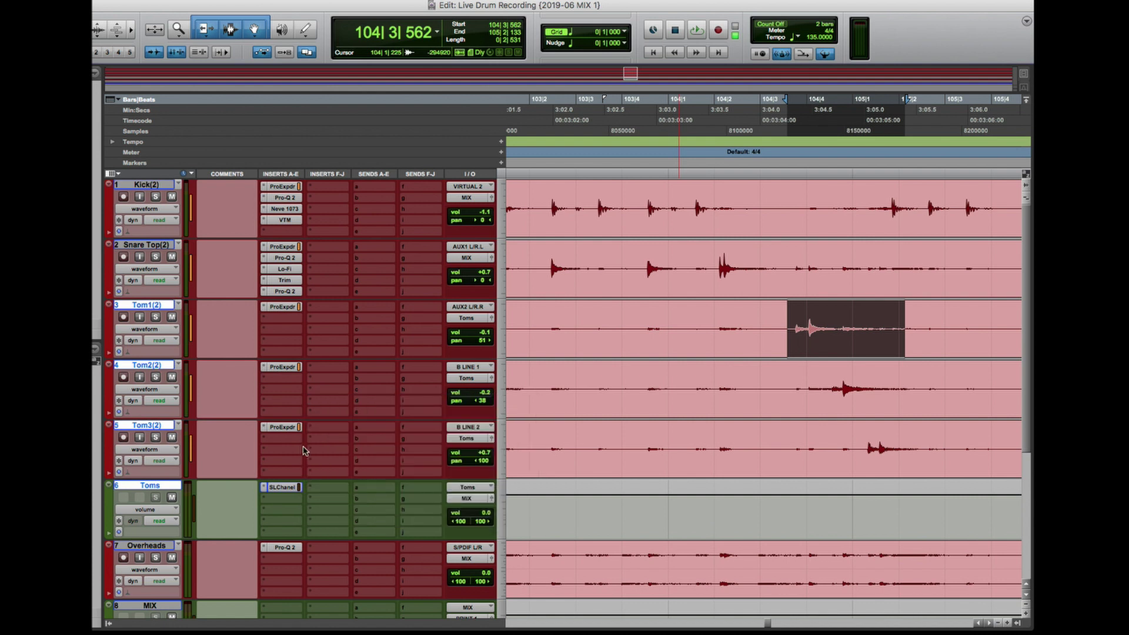
Loop the tom fill and lower the output of the 1176LN on the Toms track
{"action": "key", "text": "space"}
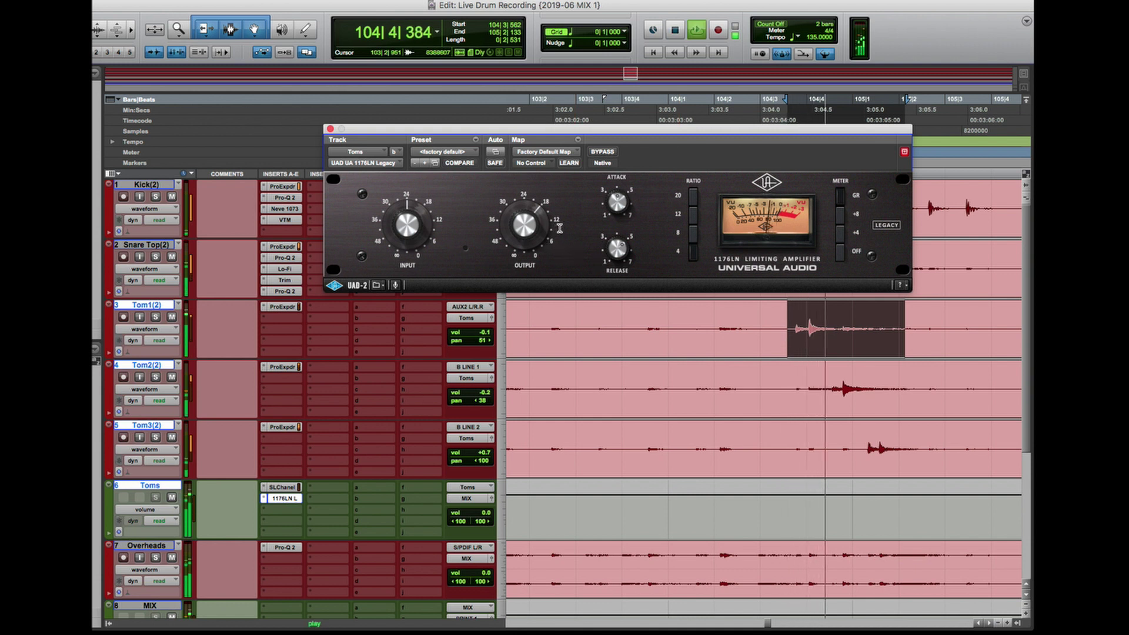
{"action": "left_click_drag", "start_coordinate": [617, 231], "coordinate": [617, 222]}
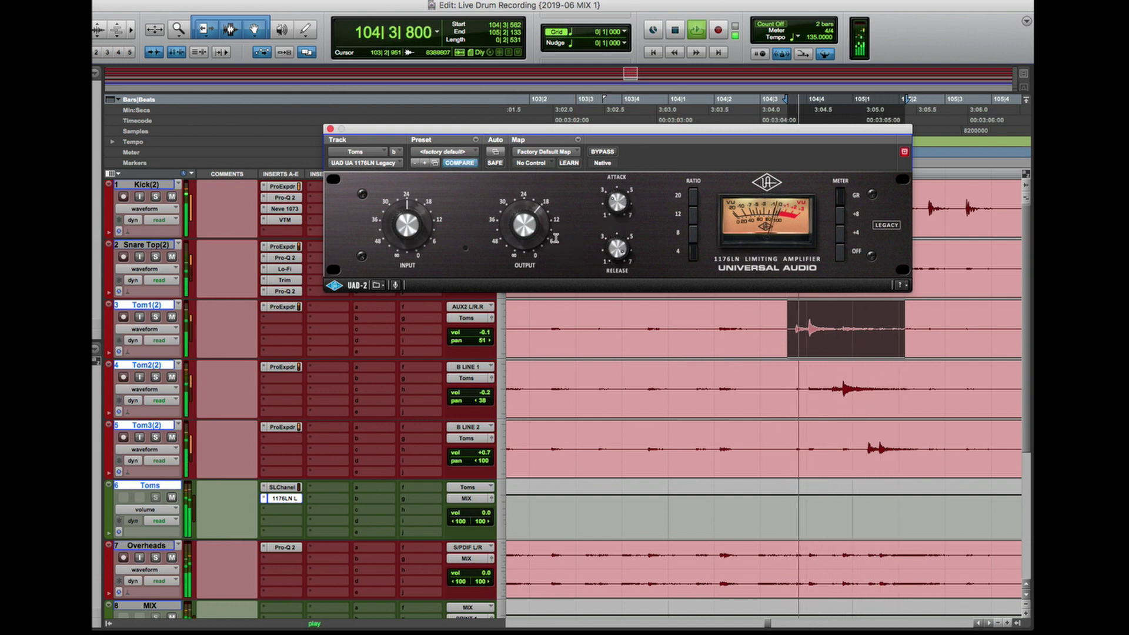
{"action": "key", "text": "space"}
{"action": "key", "text": "space"}
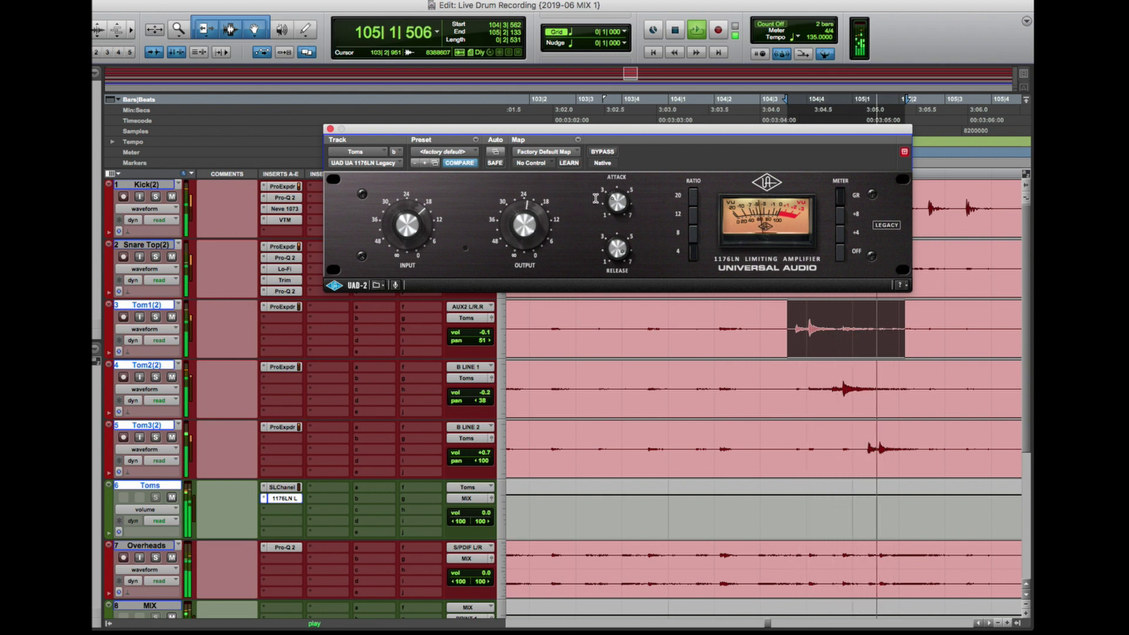
Compare the 1176LN on the Toms track bypassed and active, fine-tune its output, and close the plug-in
{"action": "left_click", "coordinate": [603, 152]}
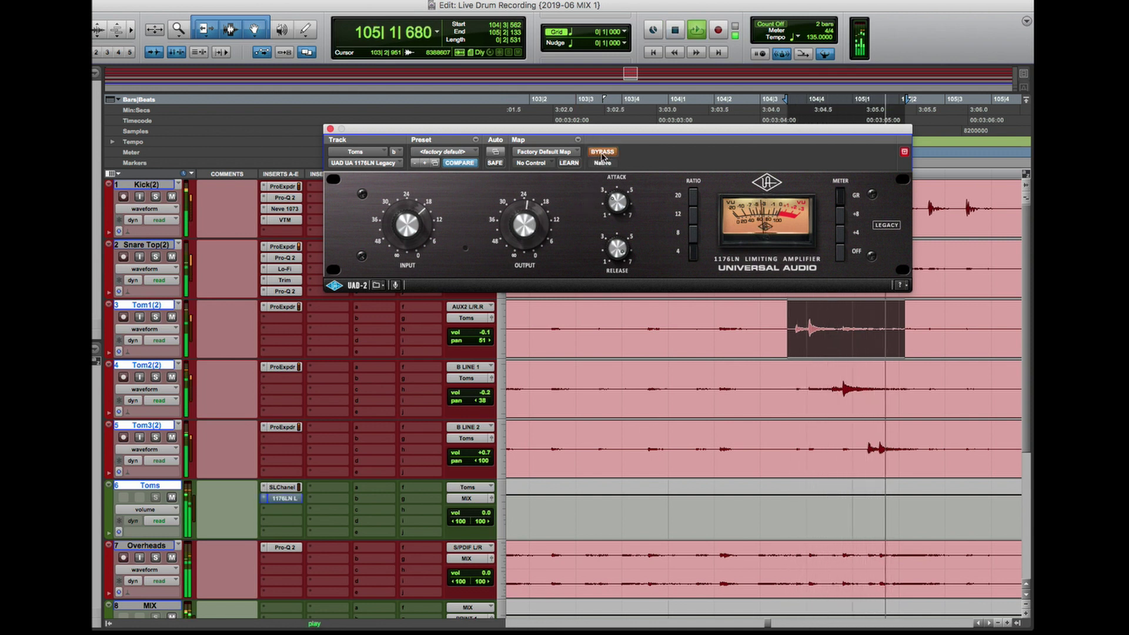
{"action": "left_click", "coordinate": [603, 154]}
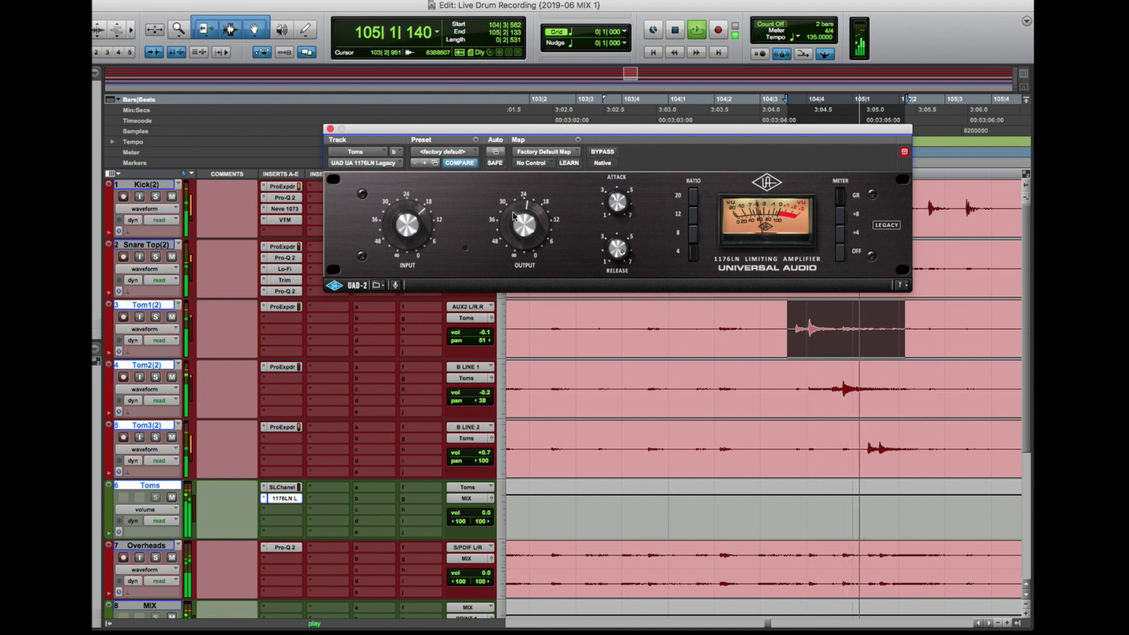
{"action": "left_click_drag", "start_coordinate": [513, 215], "coordinate": [532, 225]}
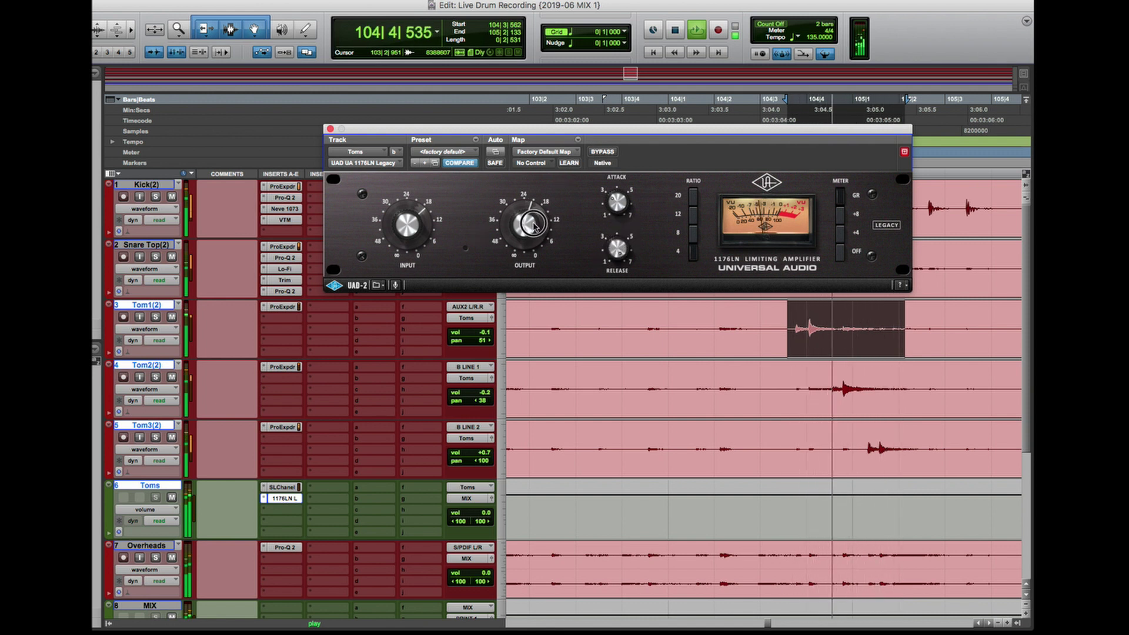
{"action": "key", "text": "space"}
{"action": "left_click", "coordinate": [330, 129]}
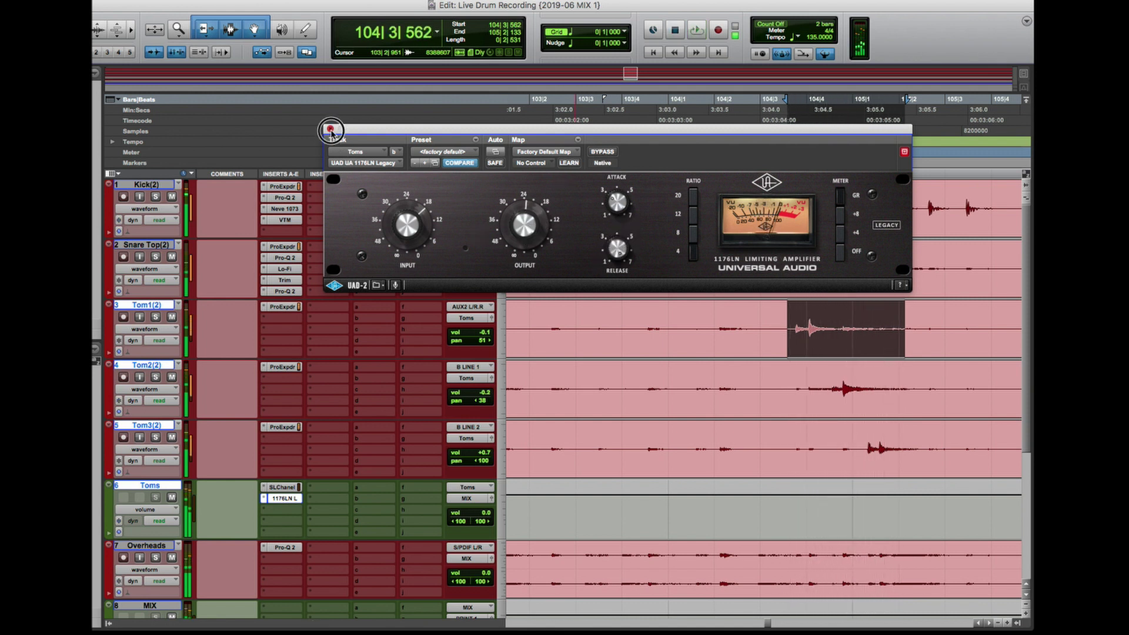
Place the playback start at about bar 103, ahead of the tom fill, and play through the fill in context
{"action": "key", "text": "r"}
{"action": "key", "text": "r"}
{"action": "key", "text": "r"}
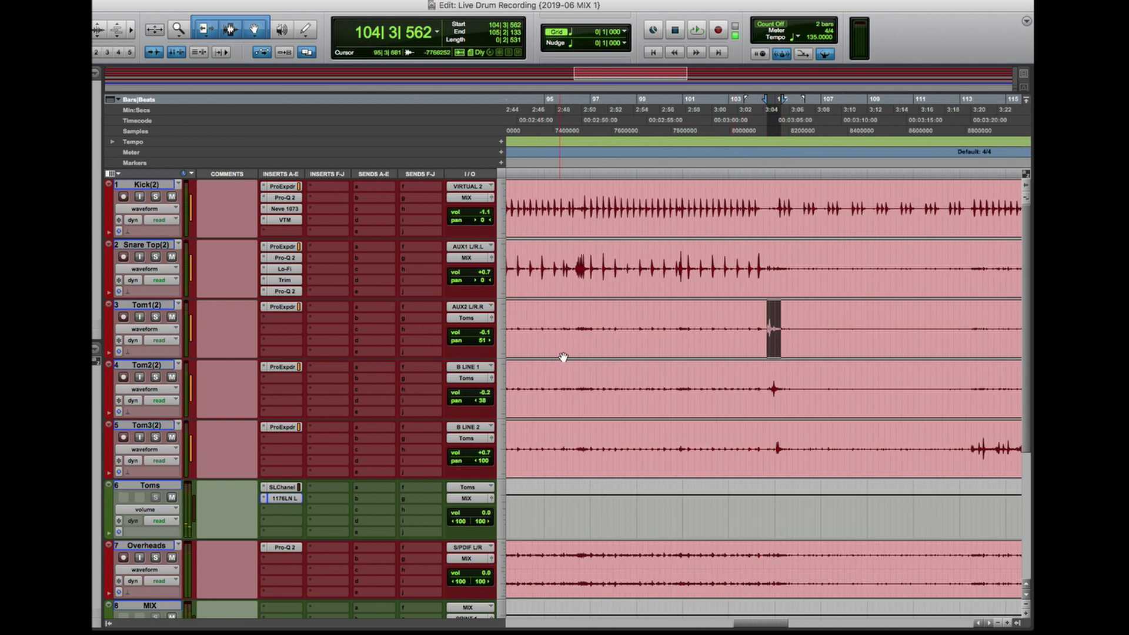
{"action": "left_click", "coordinate": [728, 320]}
{"action": "key", "text": "space"}
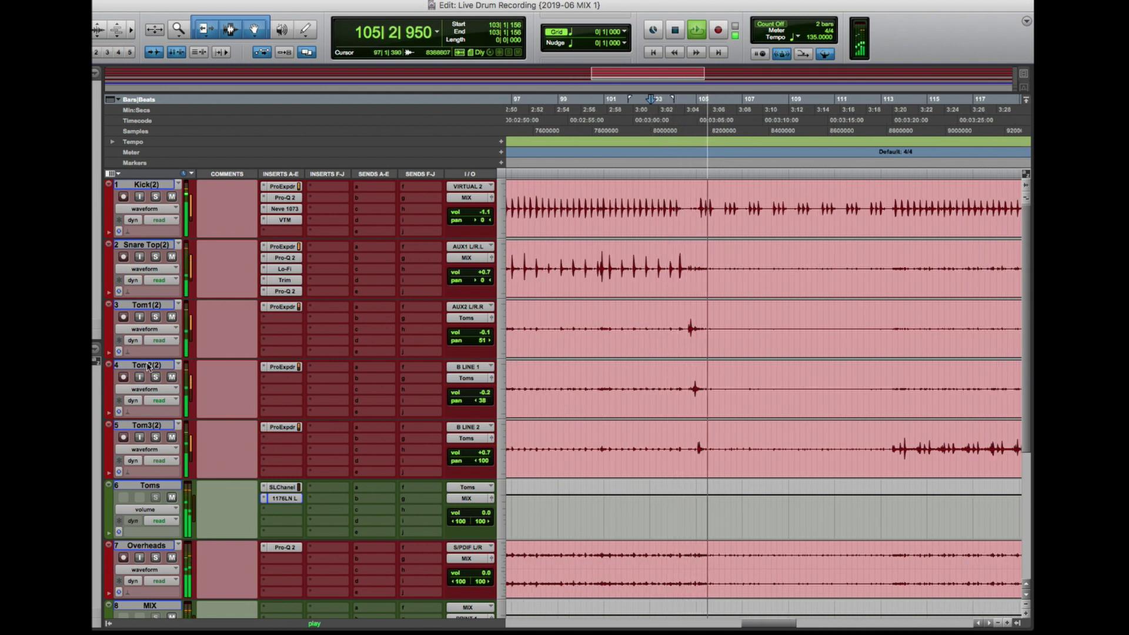
{"action": "key", "text": "space"}
Reopen the Toms track's 1176LN, lower its output slightly, play from bar 103, and close the plug-in
{"action": "left_click", "coordinate": [287, 498]}
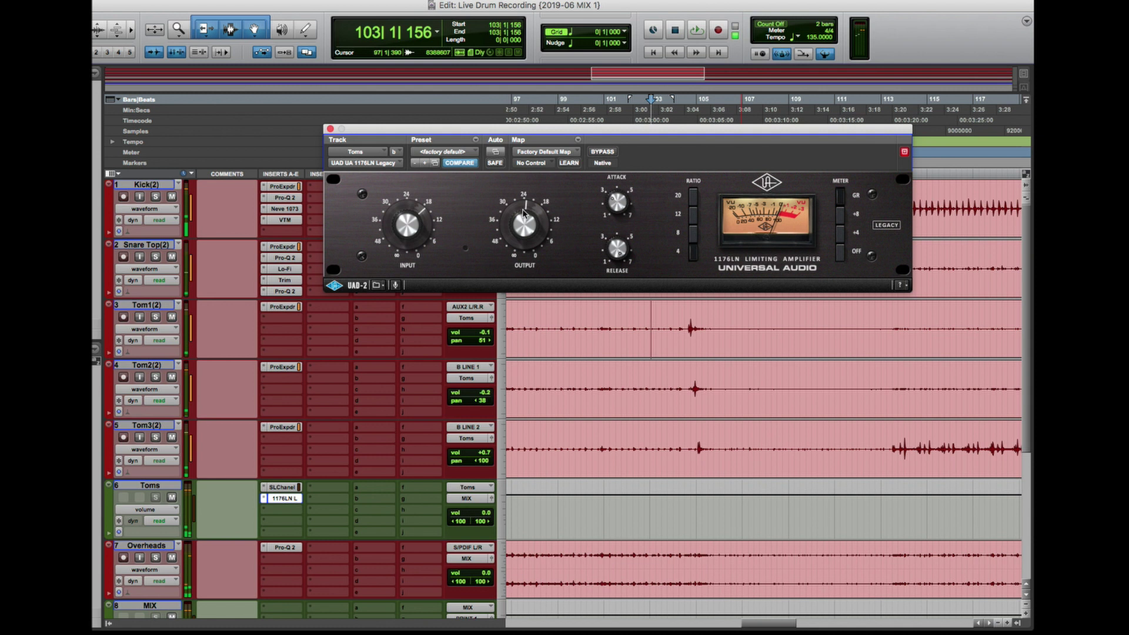
{"action": "key", "text": "space"}
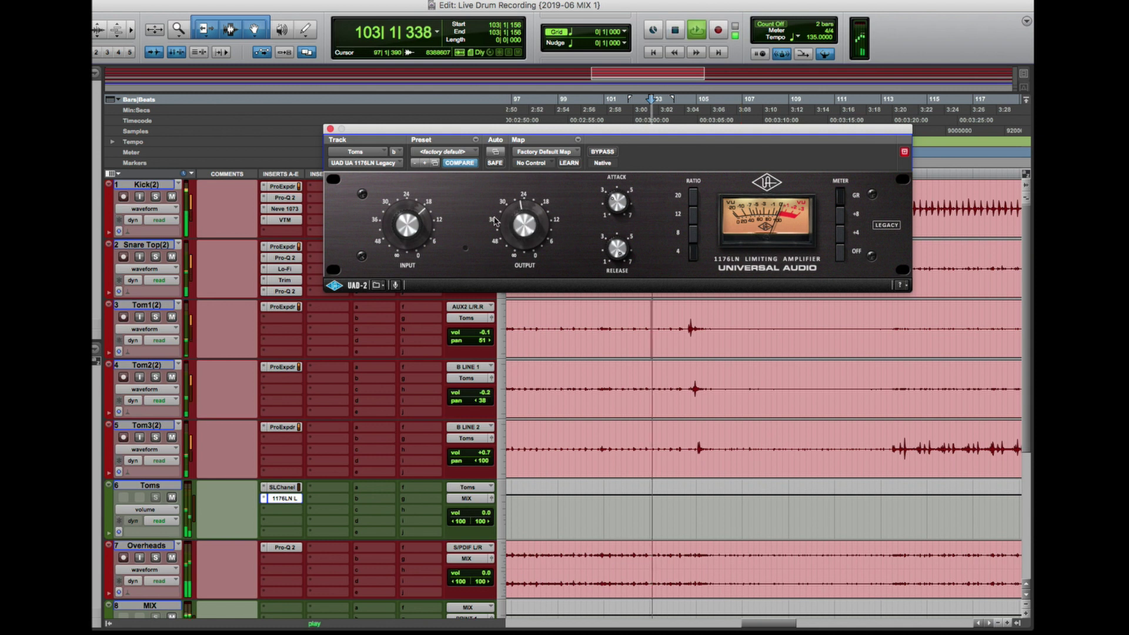
{"action": "left_click", "coordinate": [330, 129]}
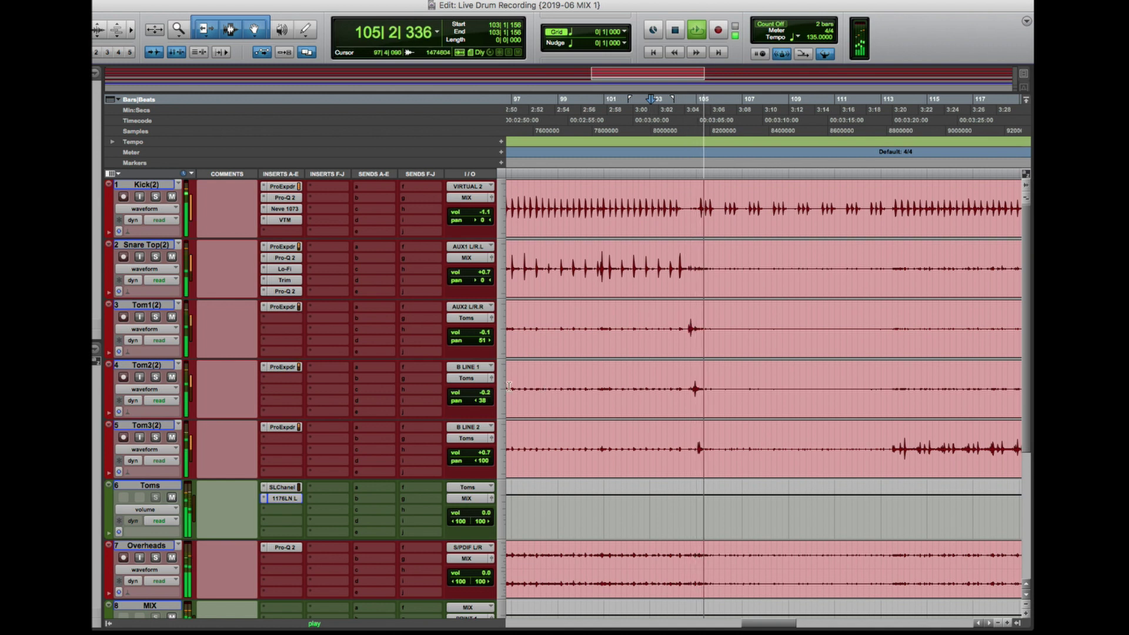
Set the Tom3(2) expander's release to 320.7 ms, replay the fill, and close the plug-in
{"action": "left_click", "coordinate": [282, 427]}
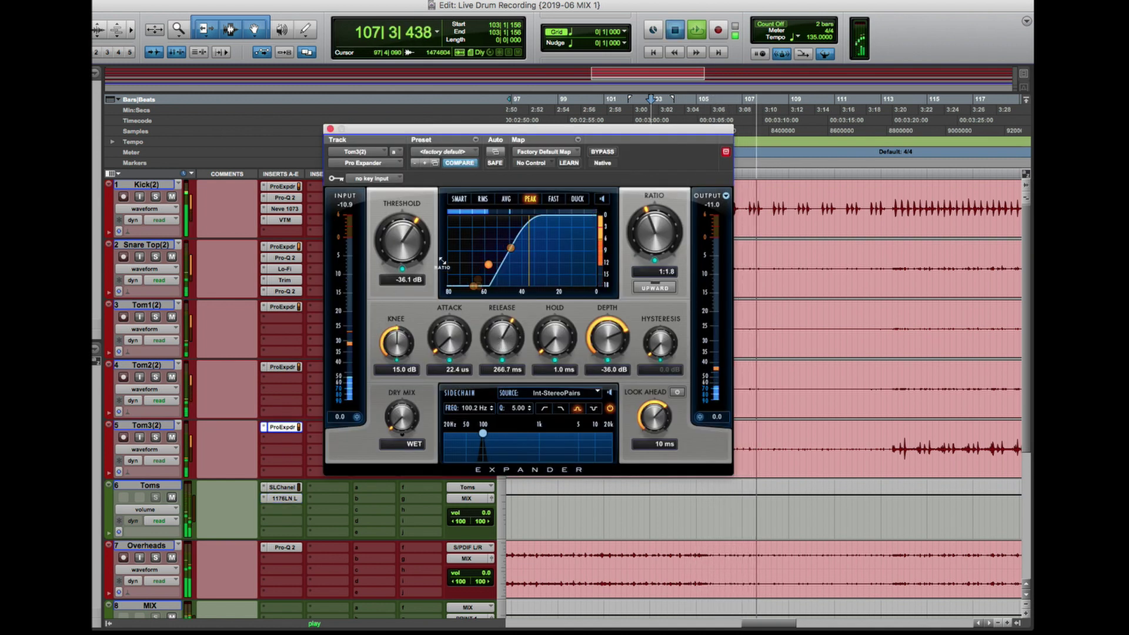
{"action": "key", "text": "space"}
{"action": "key", "text": "space"}
{"action": "key", "text": "super+w"}
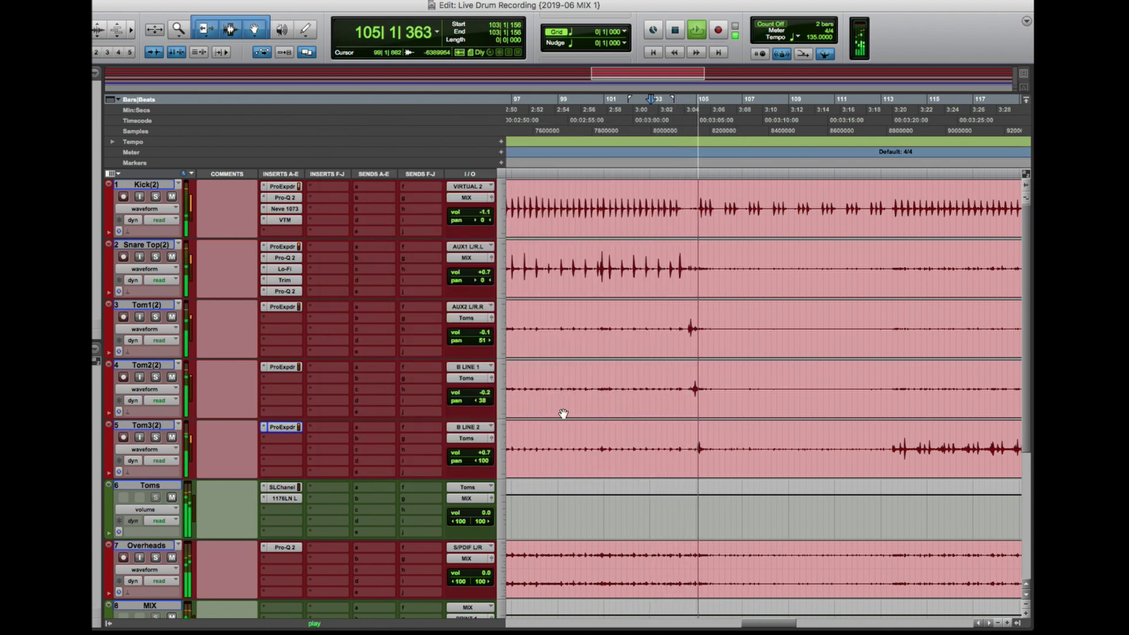
{"action": "key", "text": "space"}
{"action": "left_click", "coordinate": [285, 428]}
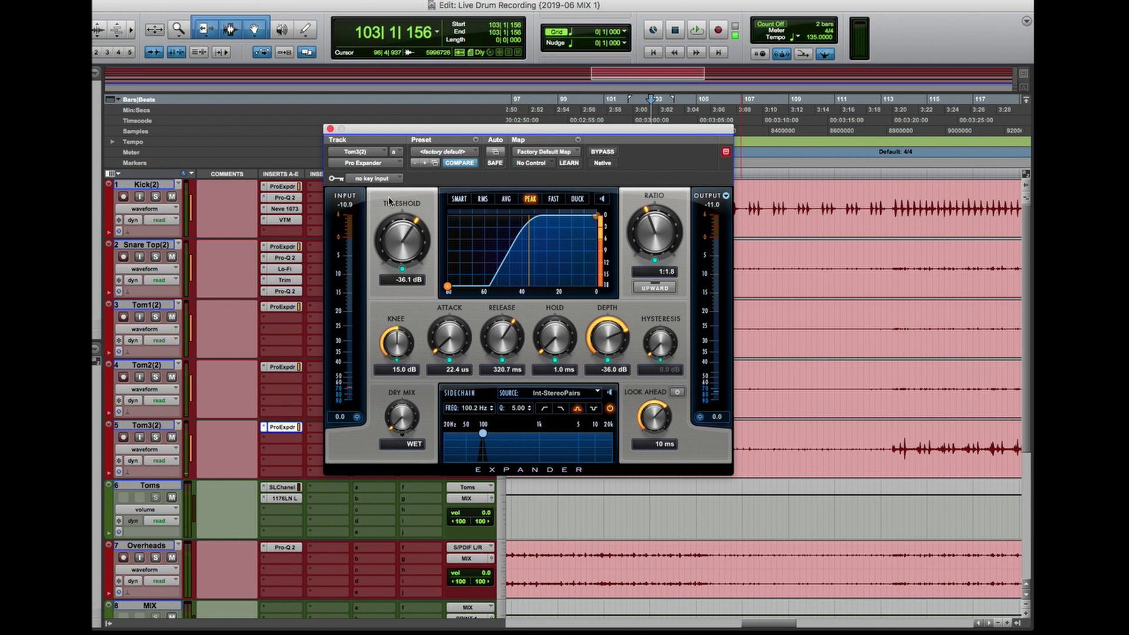
{"action": "left_click", "coordinate": [330, 128]}
Play the groove from about bar 80 and select the tracks from Kick(2) through Overheads
{"action": "scroll", "coordinate": [738, 459], "scroll_direction": "left", "scroll_amount": 10}
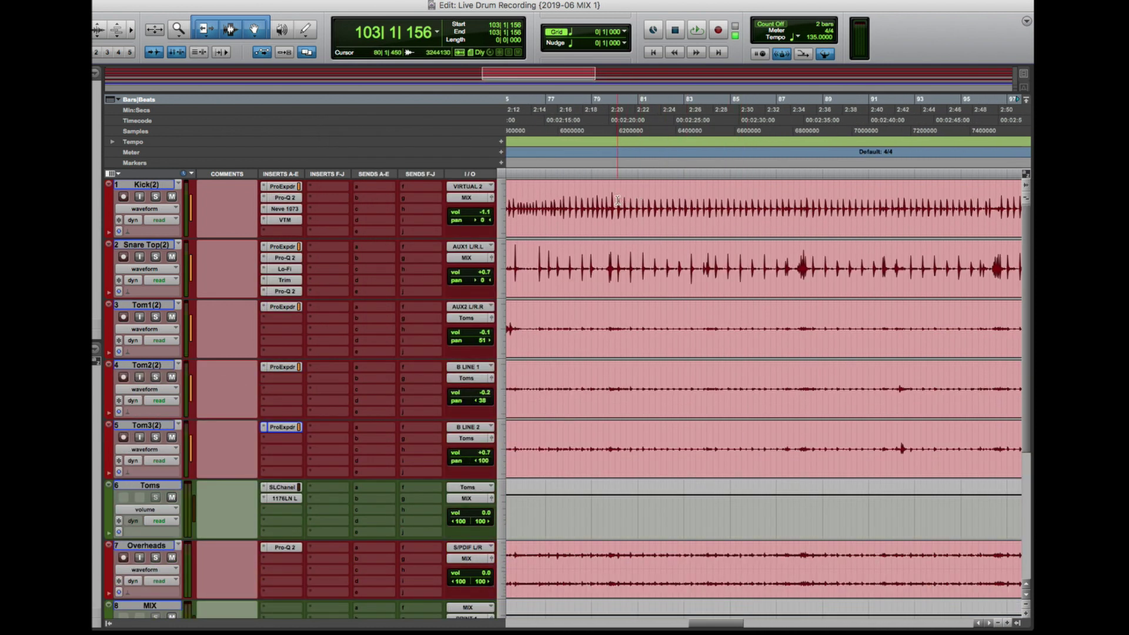
{"action": "key", "text": "space"}
{"action": "scroll", "coordinate": [150, 487], "scroll_direction": "down", "scroll_amount": 2}
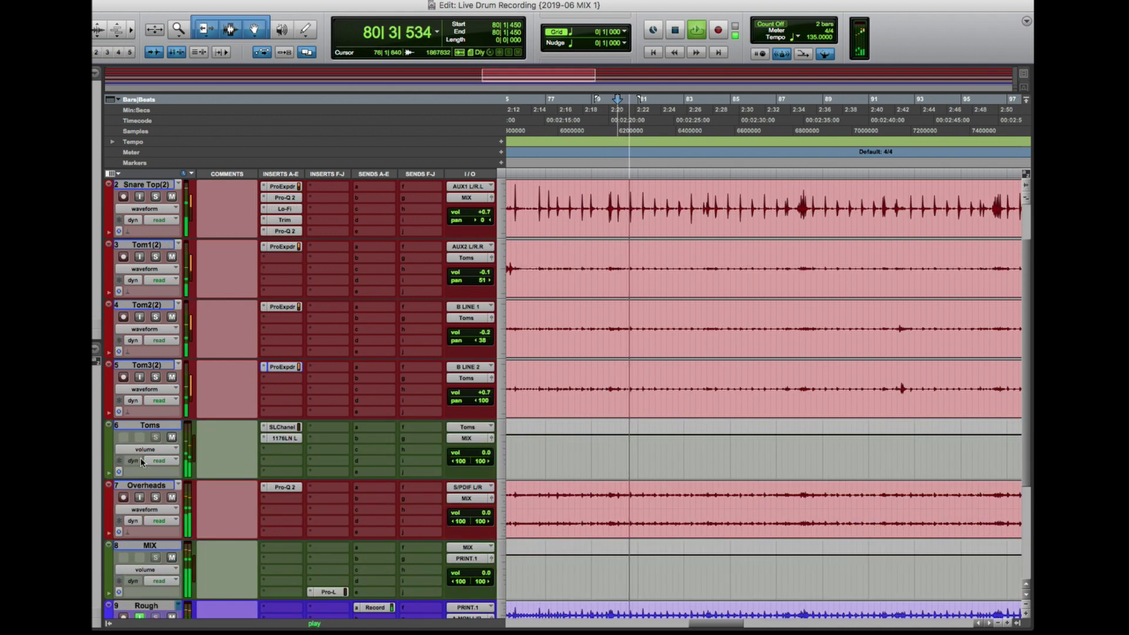
{"action": "scroll", "coordinate": [150, 486], "scroll_direction": "up", "scroll_amount": 2}
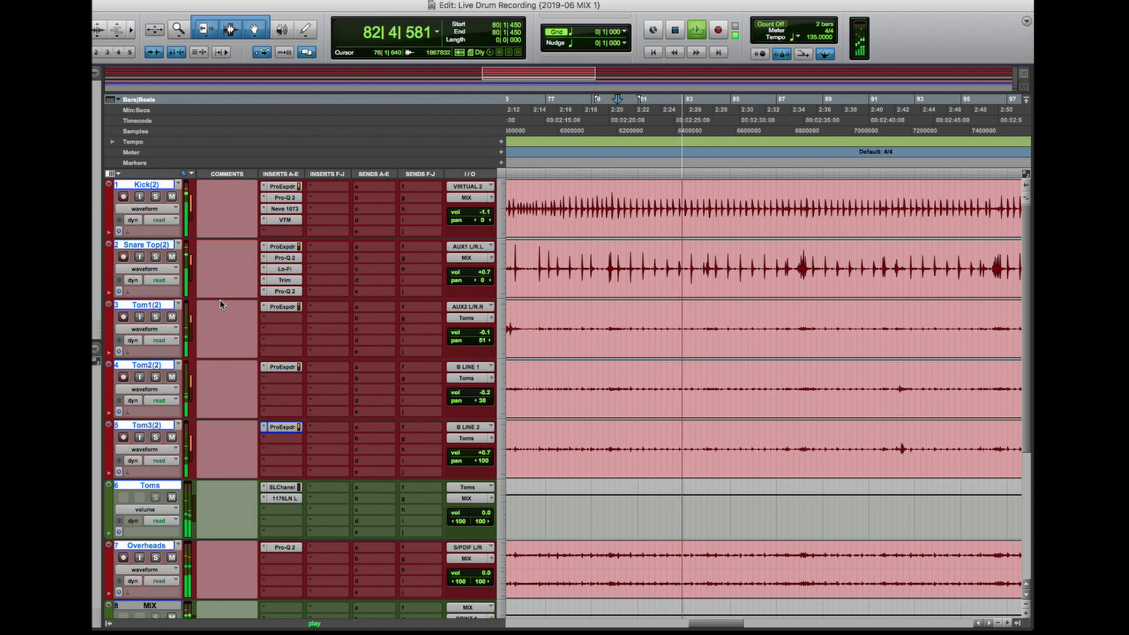
Compare the groove from bar 80 with all inserts on the selected tracks bypassed and re-enabled
{"action": "key", "text": "space"}
{"action": "key", "text": "space"}
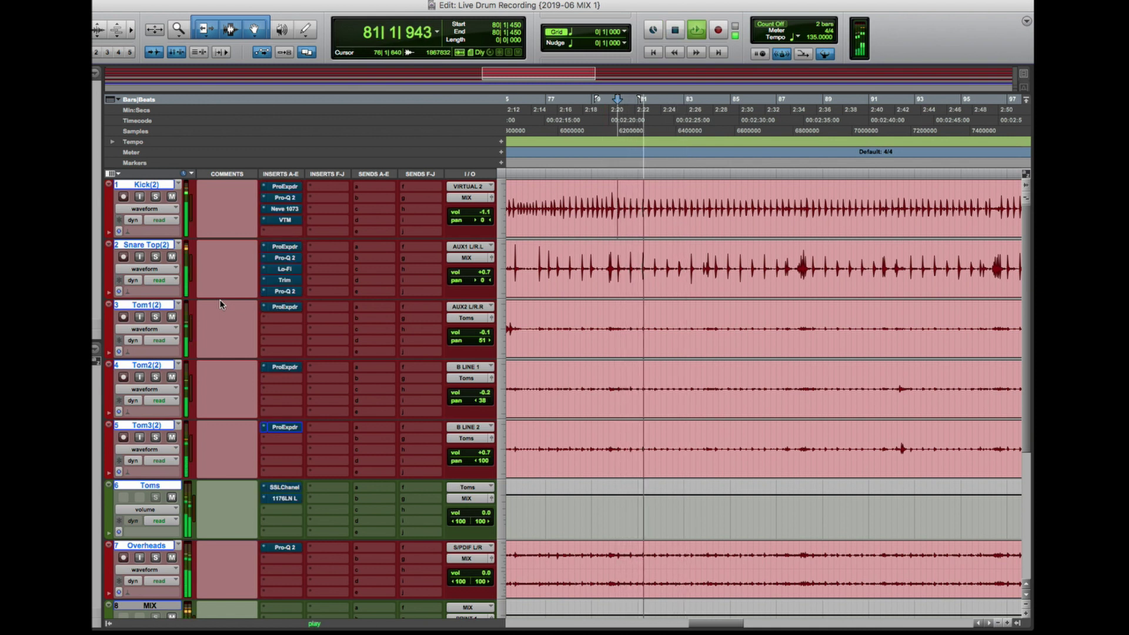
{"action": "key", "text": "space"}
{"action": "key", "text": "shift+a"}
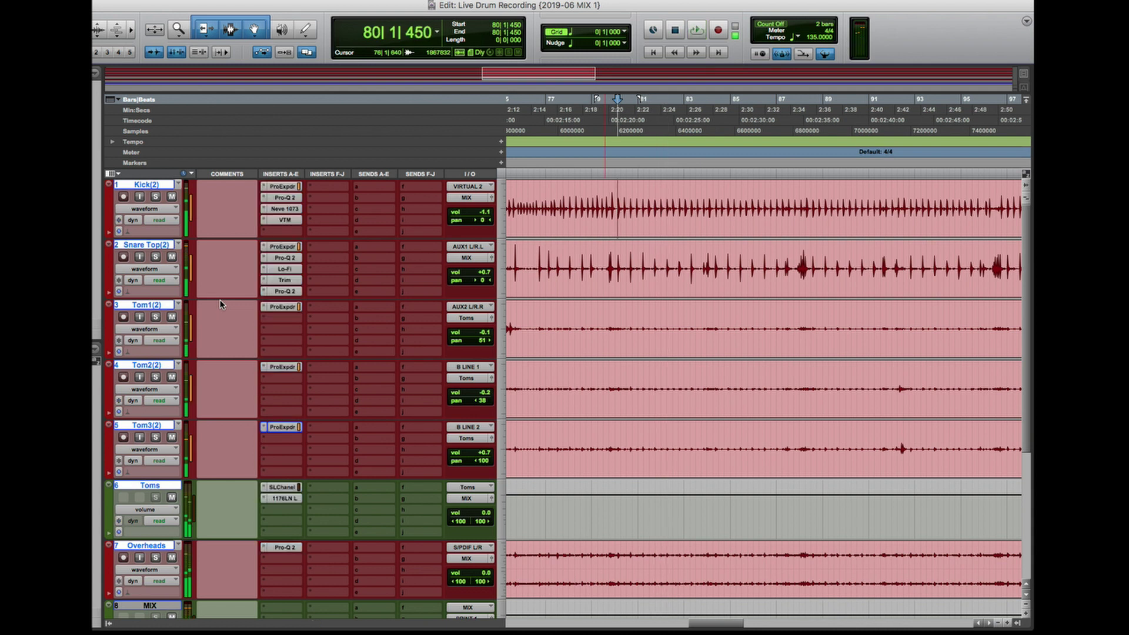
{"action": "key", "text": "space"}
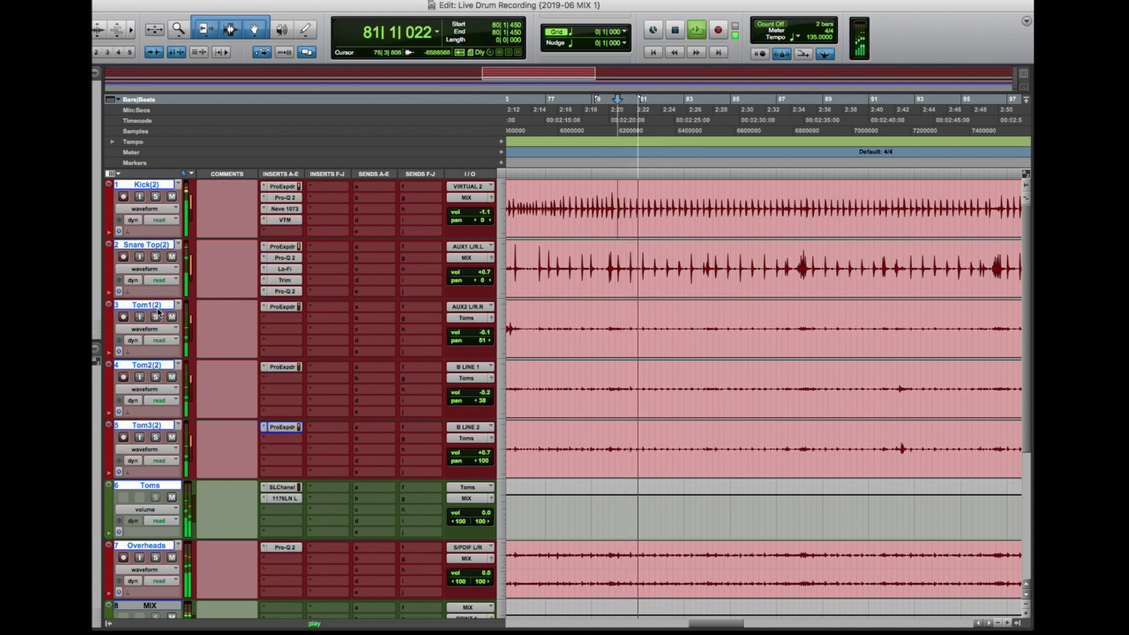
{"action": "scroll", "coordinate": [335, 357], "scroll_direction": "down", "scroll_amount": 2}
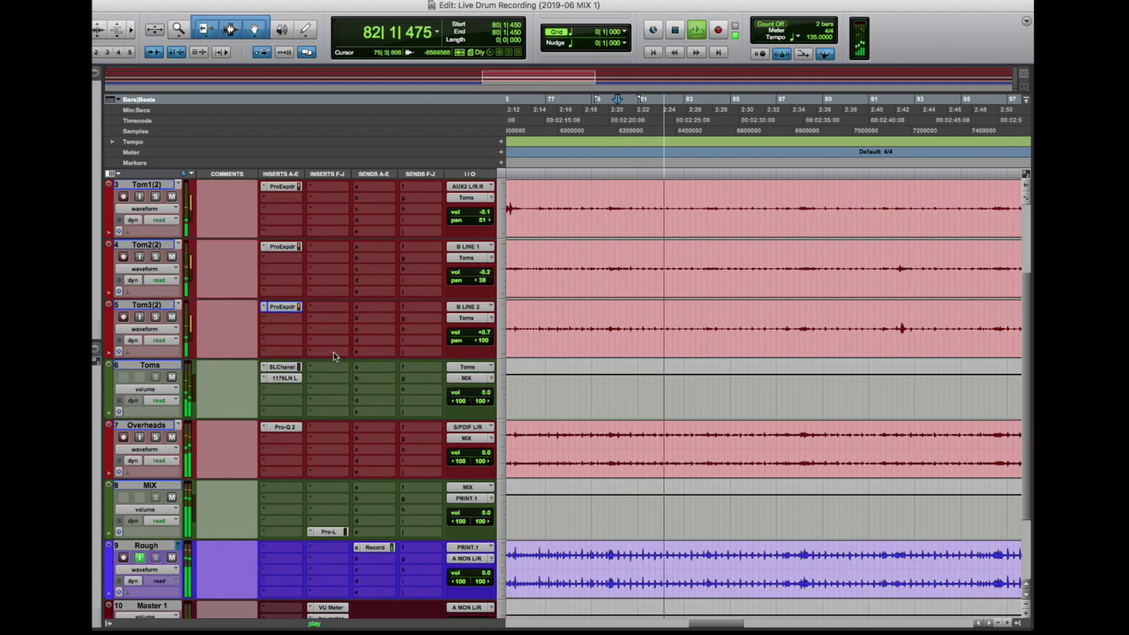
{"action": "key", "text": "space"}
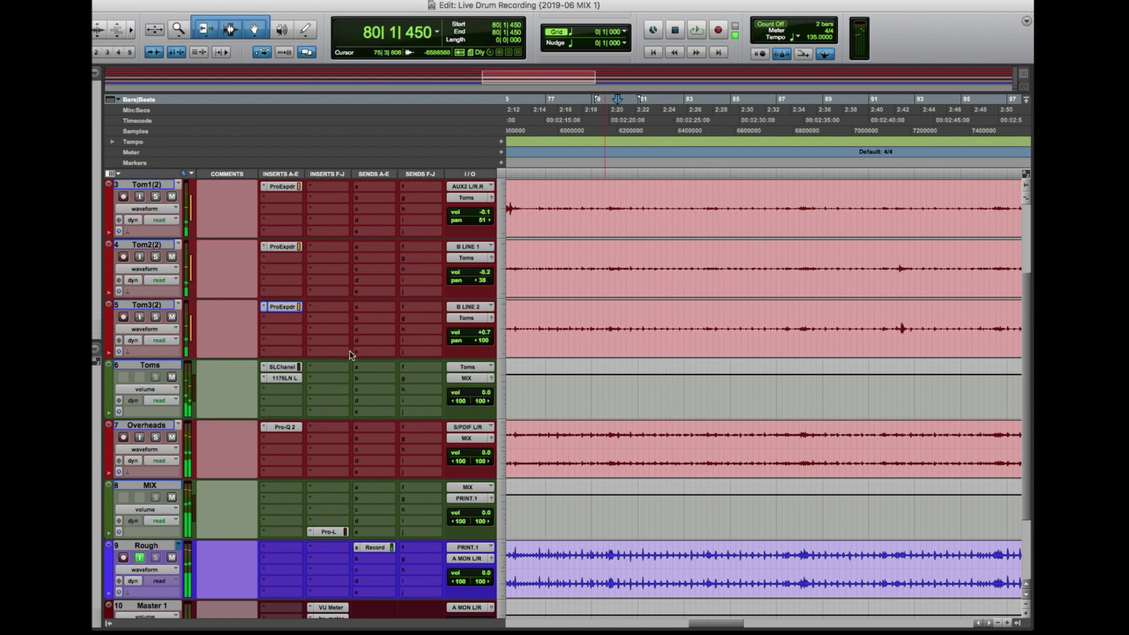
Insert Virtual Tape Machines (stereo) in the first slot of the MIX track and set its output to -0.80 dB
{"action": "left_click", "coordinate": [282, 487]}
{"action": "type", "text": "virtual"}
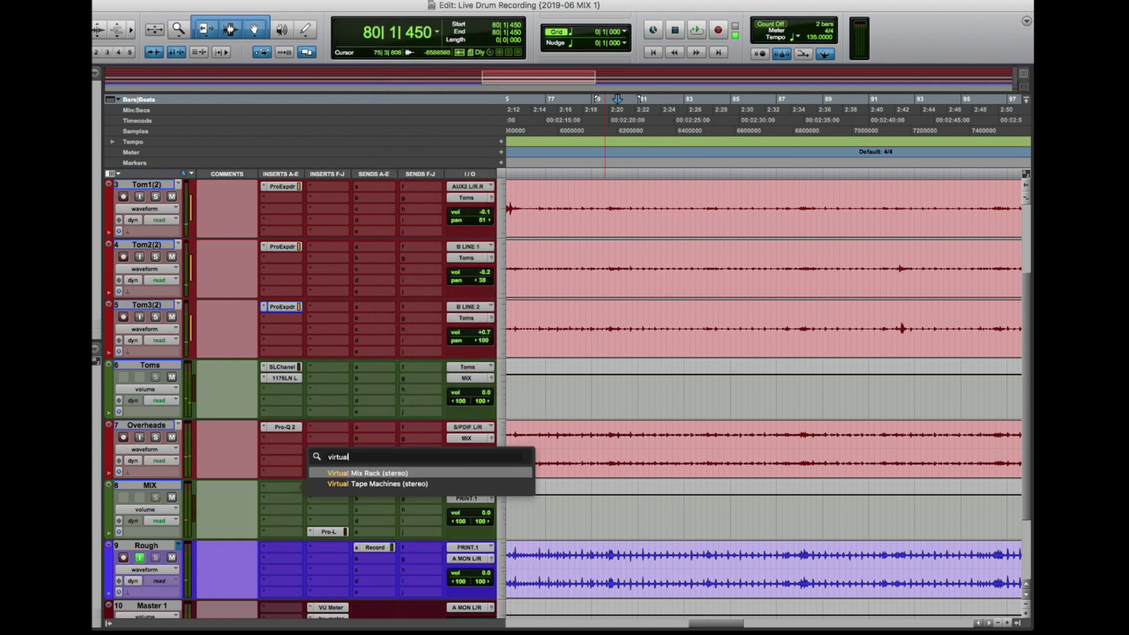
{"action": "key", "text": "Down"}
{"action": "key", "text": "Return"}
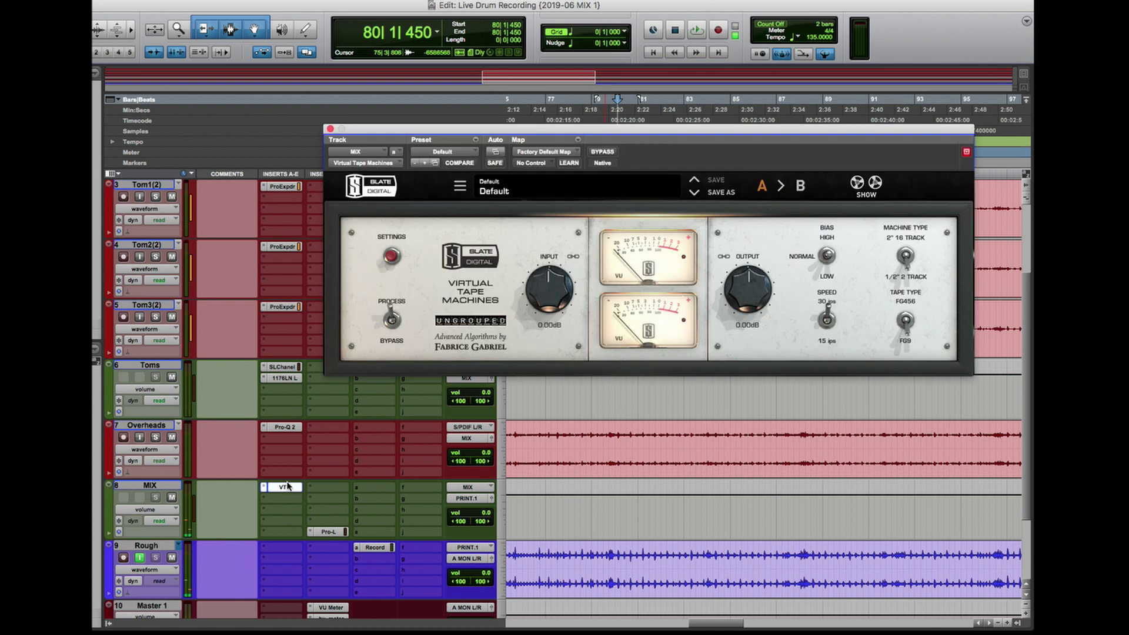
{"action": "left_click", "coordinate": [726, 258]}
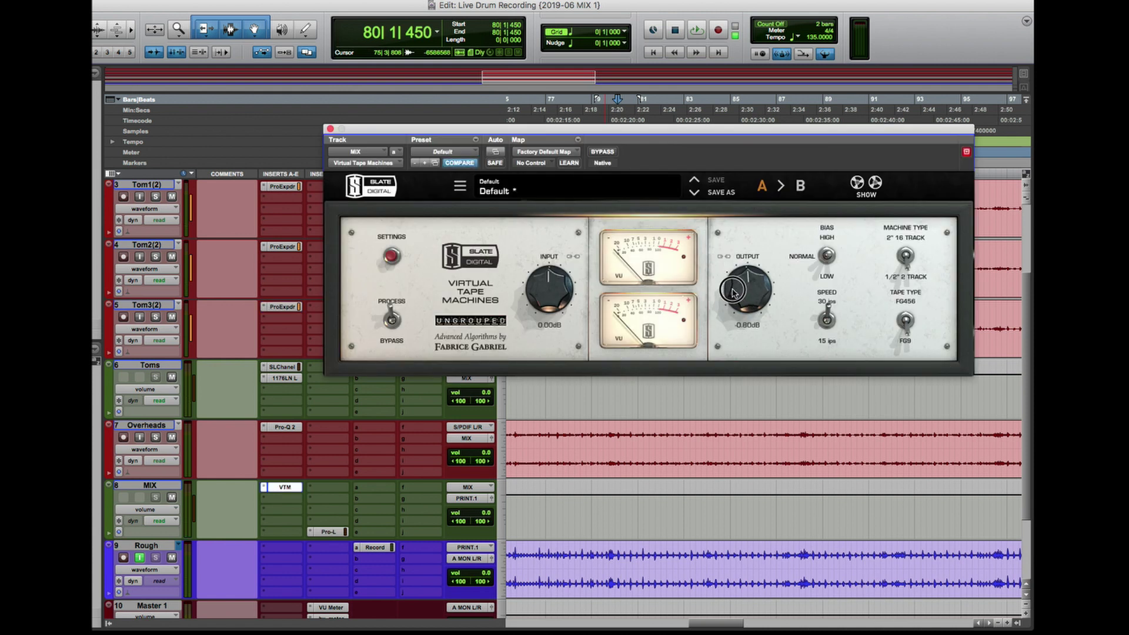
Insert Virtual Mix Rack in the MIX track's second slot, set its Trimmer to -0.88 dB, and close the plug-in
{"action": "left_click", "coordinate": [288, 502]}
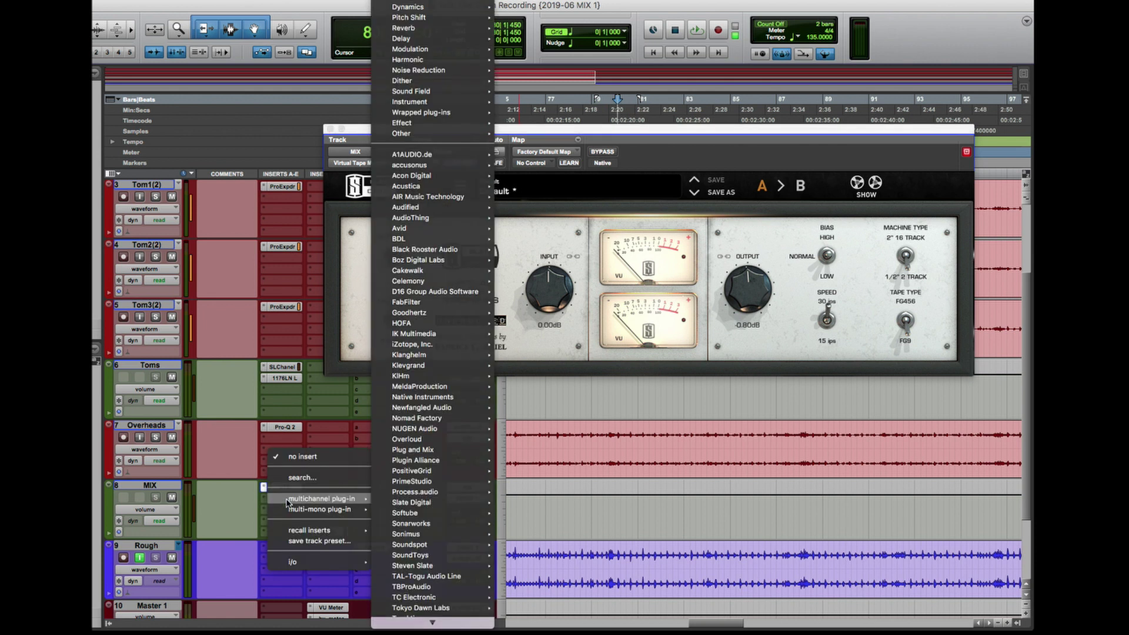
{"action": "type", "text": "virtual"}
{"action": "key", "text": "Escape"}
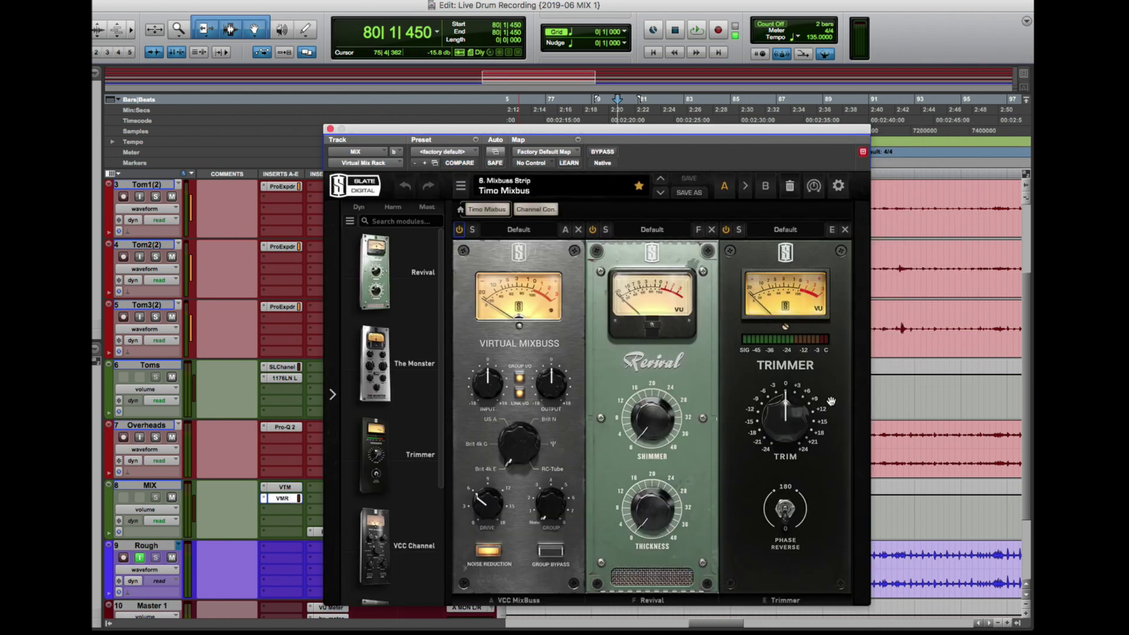
{"action": "left_click_drag", "start_coordinate": [775, 412], "coordinate": [774, 414]}
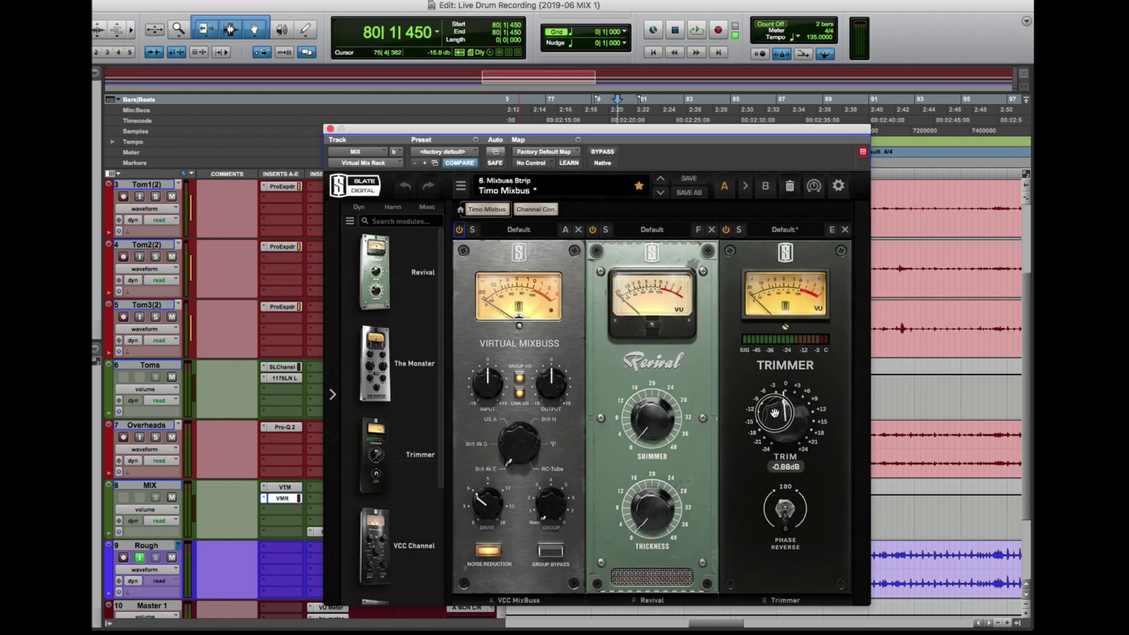
{"action": "left_click", "coordinate": [330, 128]}
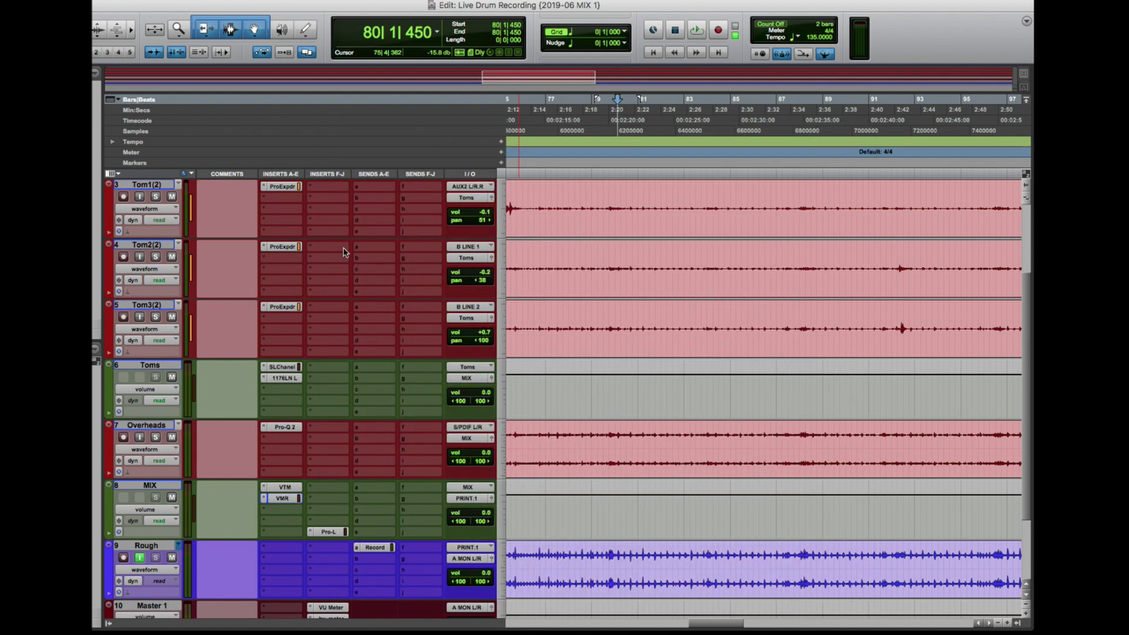
Audition the tape and mix rack plug-ins on the MIX track by playing repeatedly from bar 80
{"action": "key", "text": "space"}
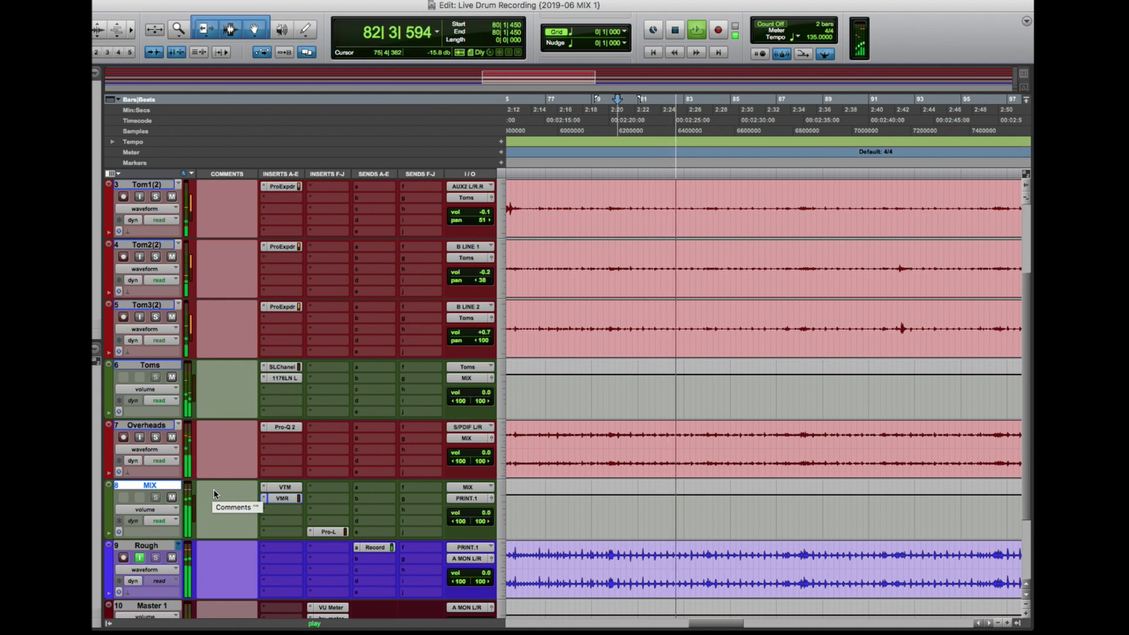
{"action": "key", "text": "space"}
{"action": "key", "text": "space"}
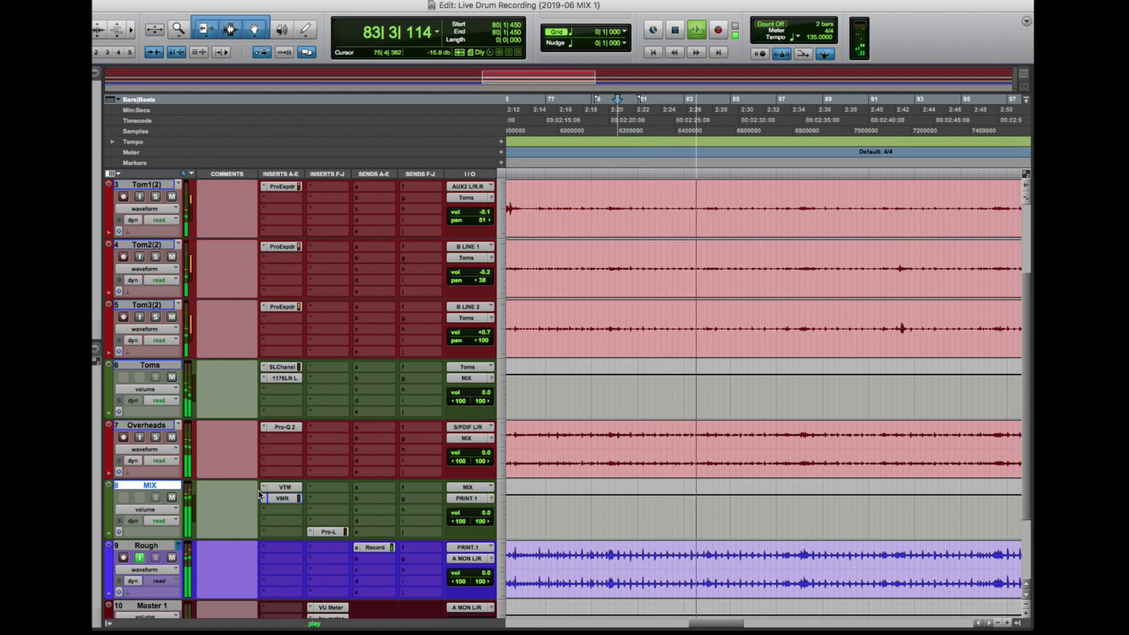
{"action": "key", "text": "space"}
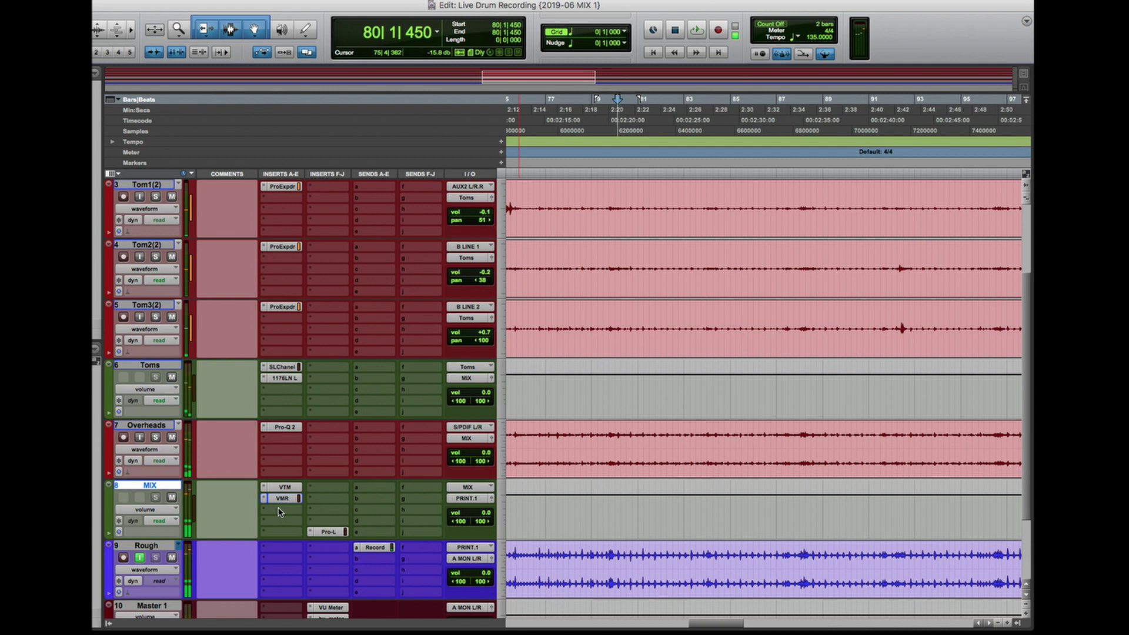
Insert FabFilter Pro-Q 2 in the third slot of the MIX track
{"action": "left_click", "coordinate": [279, 512]}
{"action": "key", "text": "Escape"}
{"action": "left_click", "coordinate": [279, 512]}
{"action": "type", "text": "pro-q"}
{"action": "key", "text": "Return"}
Set the Pro-Q 2 display range to 3 dB and add a 6 dB/oct low cut at about 22 Hz
{"action": "left_click", "coordinate": [808, 217]}
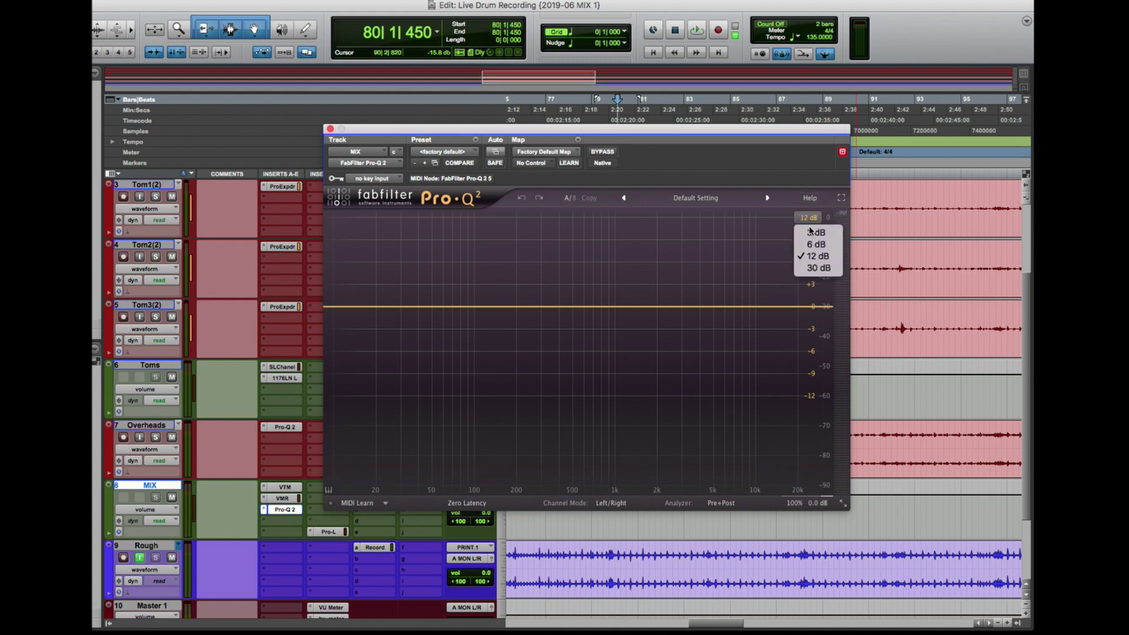
{"action": "left_click", "coordinate": [815, 231]}
{"action": "left_click_drag", "start_coordinate": [330, 307], "coordinate": [380, 307]}
Audition the low cut on the MIX track from bar 80, close the EQ and stop playback
{"action": "key", "text": "space"}
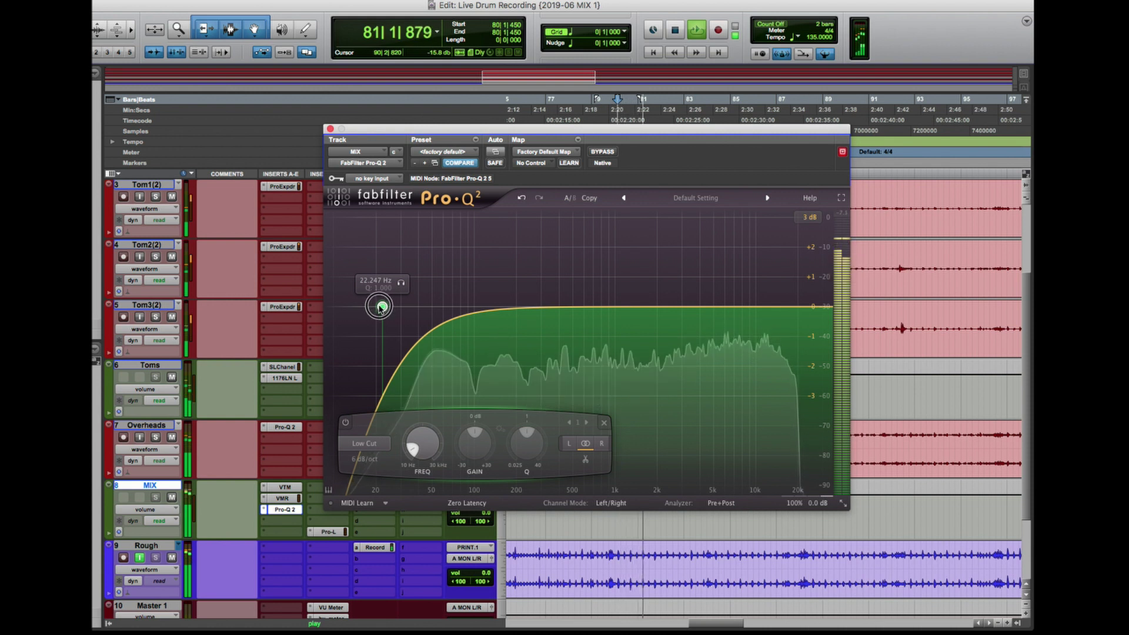
{"action": "left_click", "coordinate": [603, 158]}
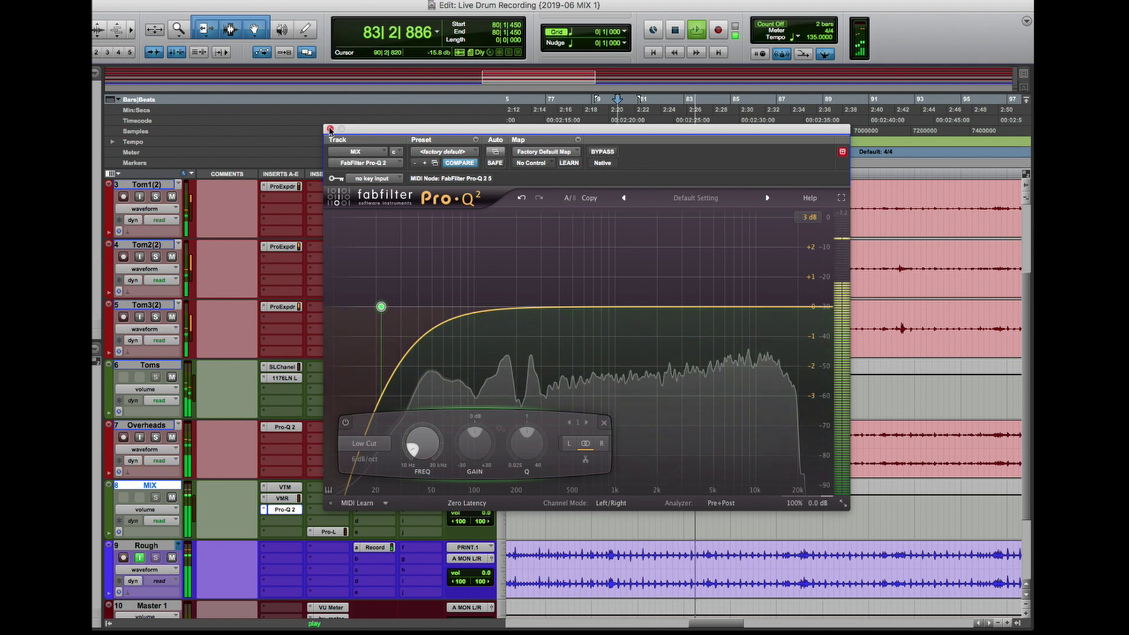
{"action": "key", "text": "super+w"}
{"action": "key", "text": "space"}
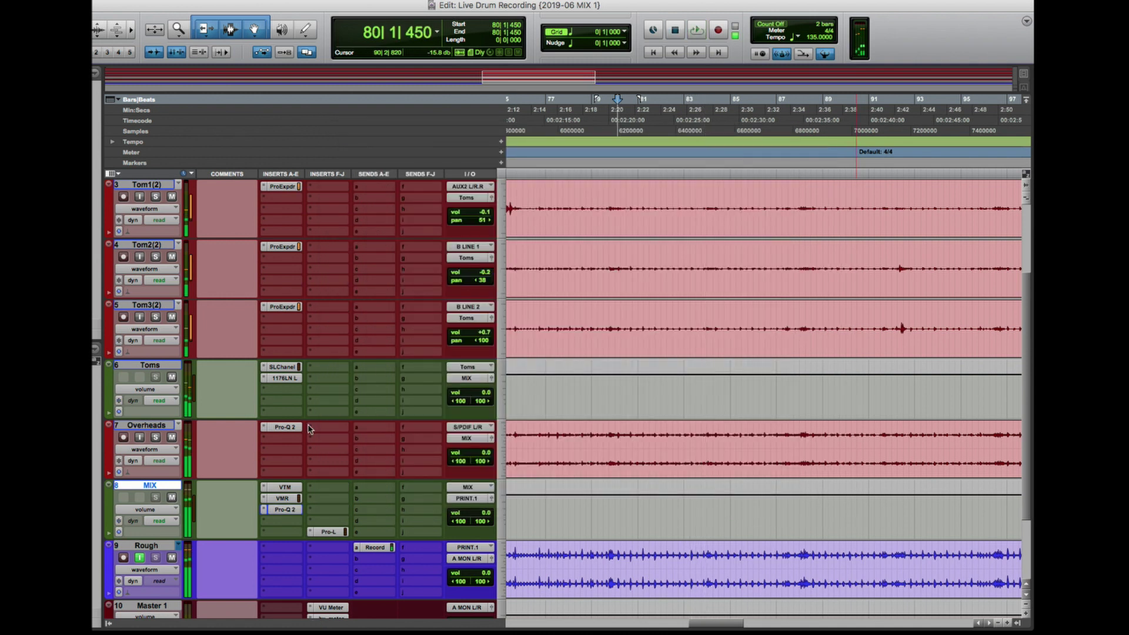
Insert UAD Neve 33609 (stereo) in the fourth slot of the MIX track
{"action": "left_click", "coordinate": [284, 524]}
{"action": "type", "text": "33609"}
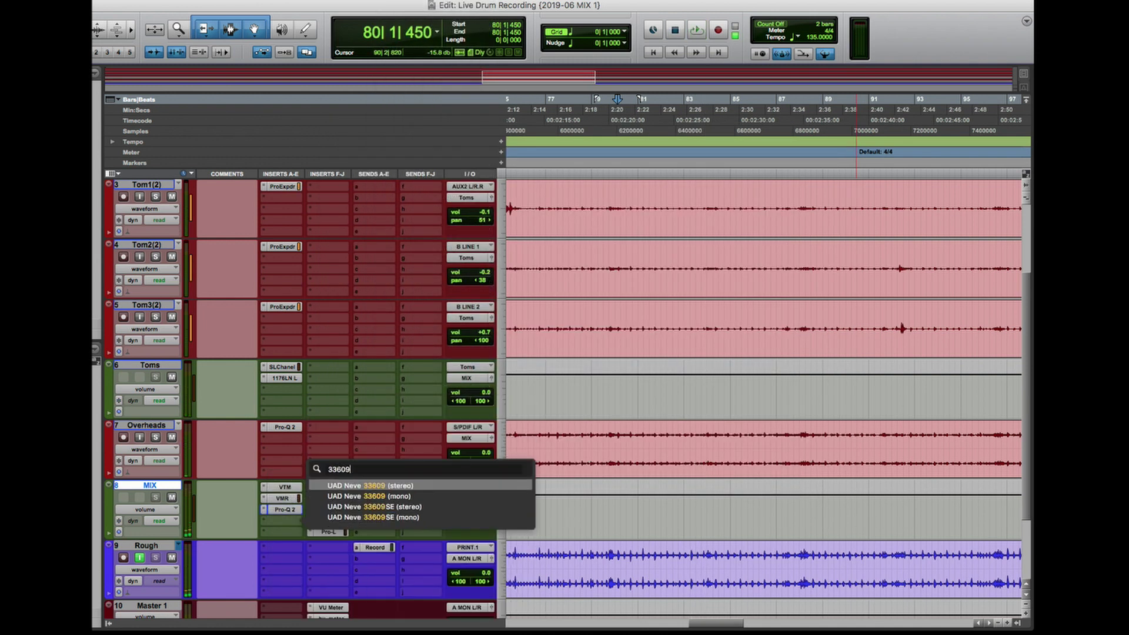
{"action": "key", "text": "Escape"}
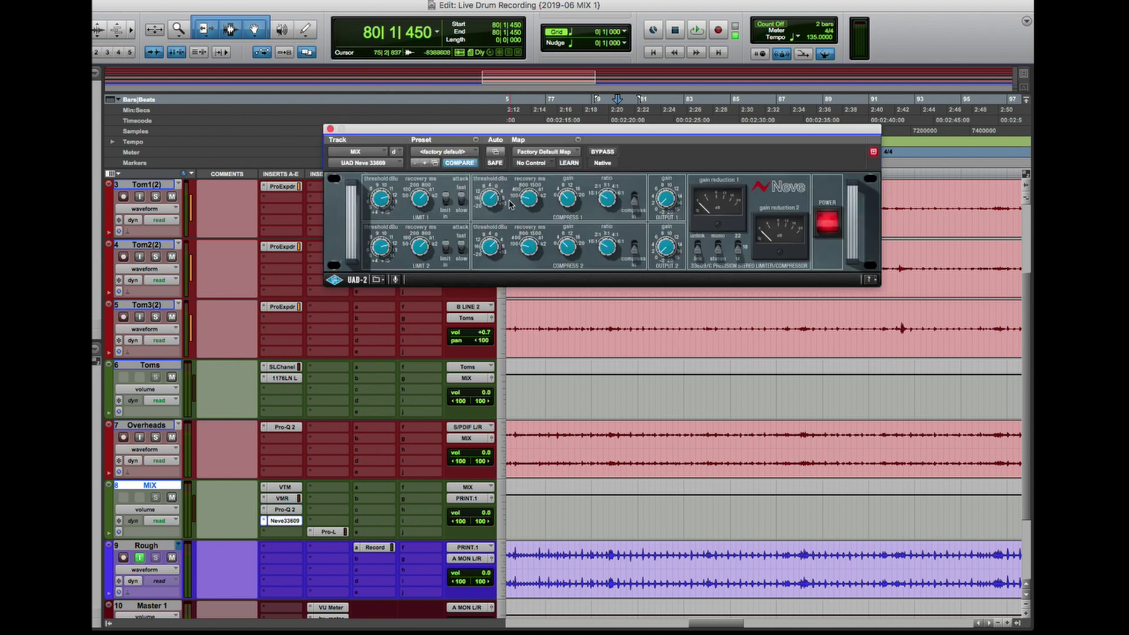
Play from bar 80 and compare the MIX track with the Neve 33609 bypassed and active, leaving it active
{"action": "key", "text": "space"}
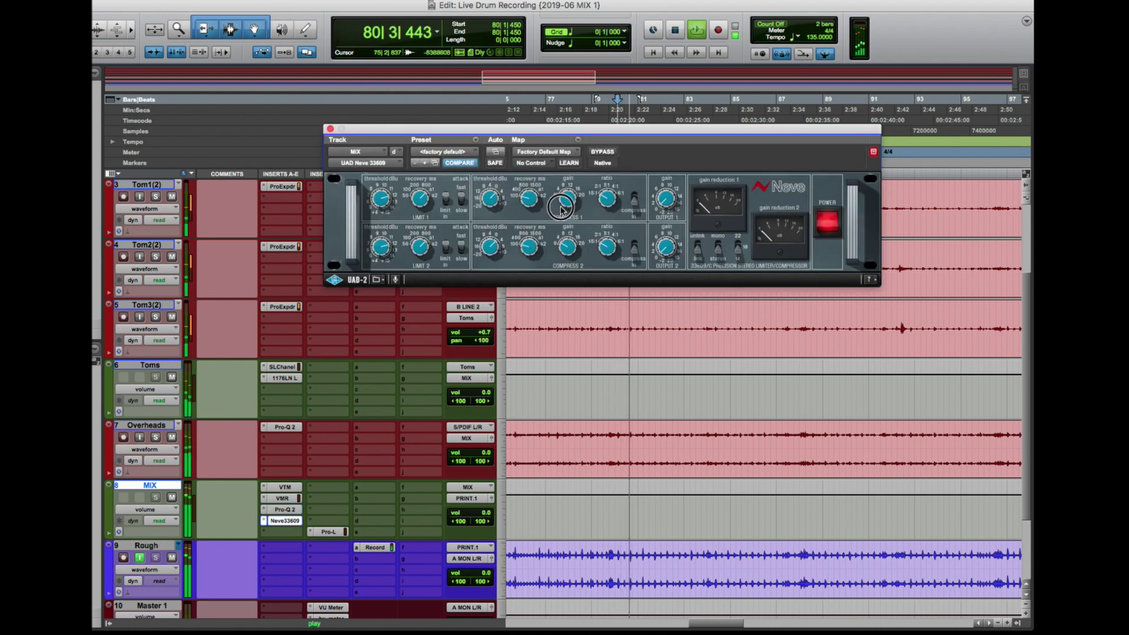
{"action": "left_click", "coordinate": [602, 151]}
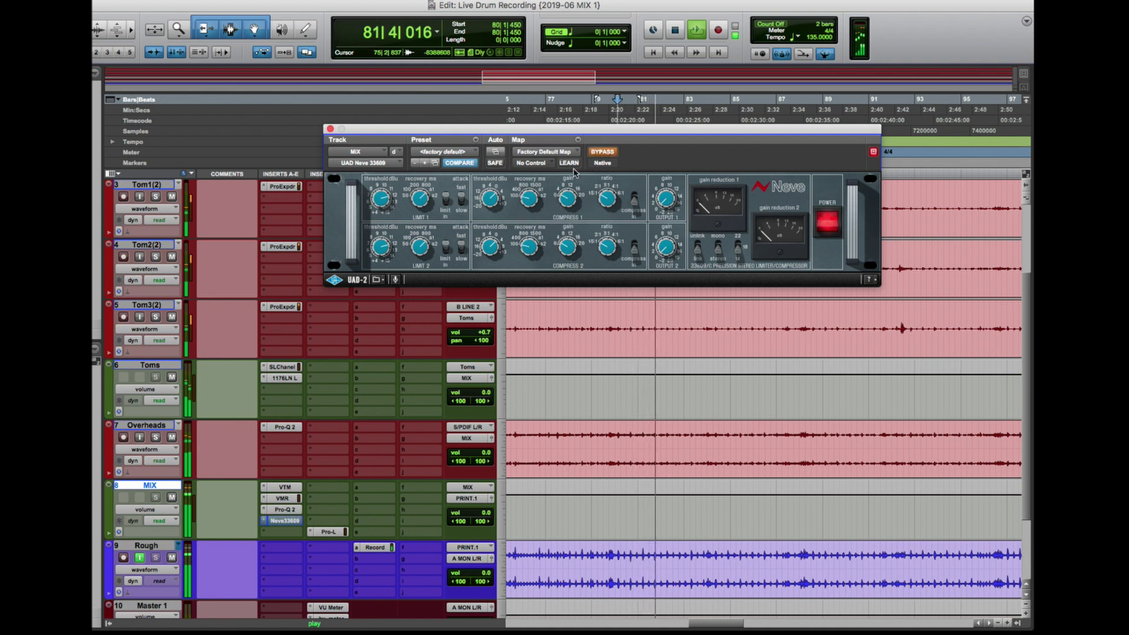
{"action": "left_click", "coordinate": [602, 151]}
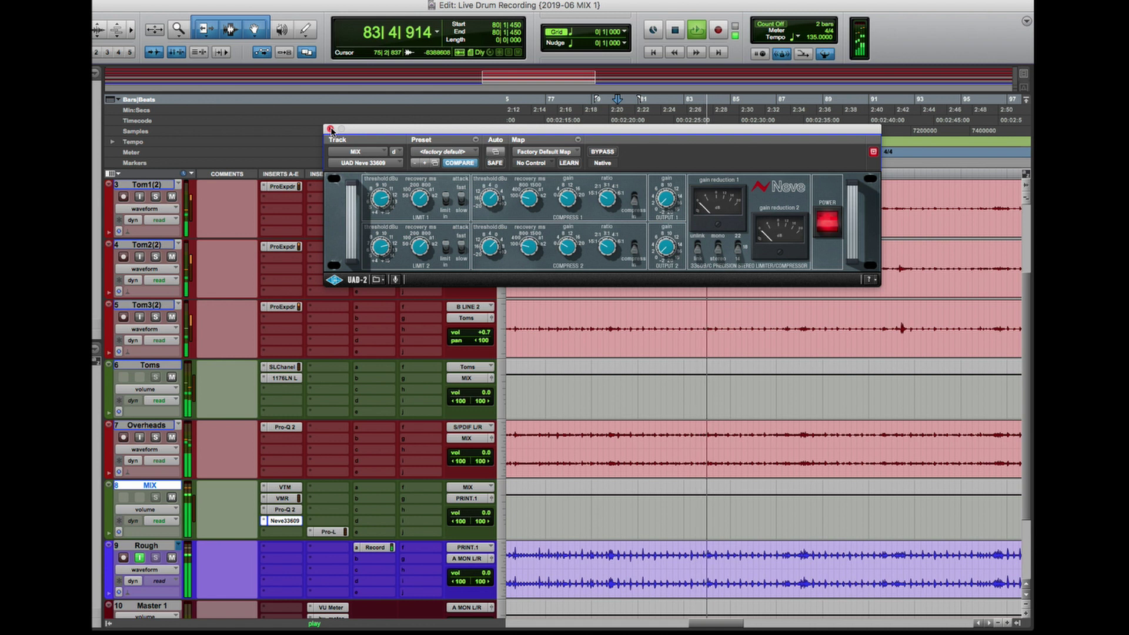
Audition the drum mix through the Neve 33609 compressor on the MIX track and close the plug-in window
{"action": "key", "text": "space"}
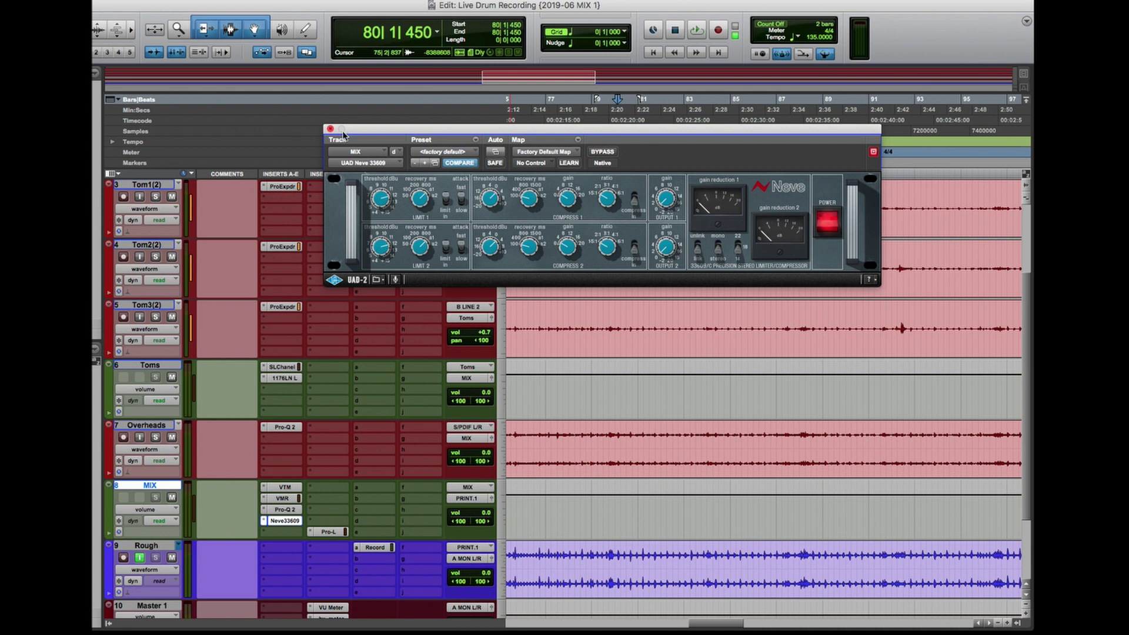
{"action": "key", "text": "space"}
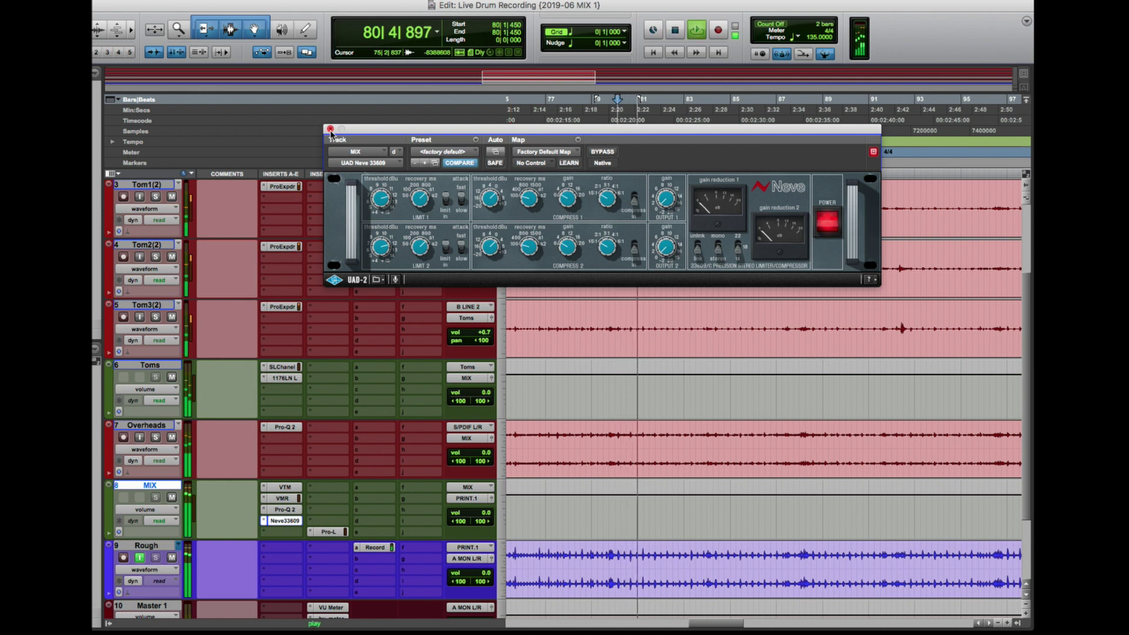
{"action": "key", "text": "space"}
{"action": "left_click", "coordinate": [331, 129]}
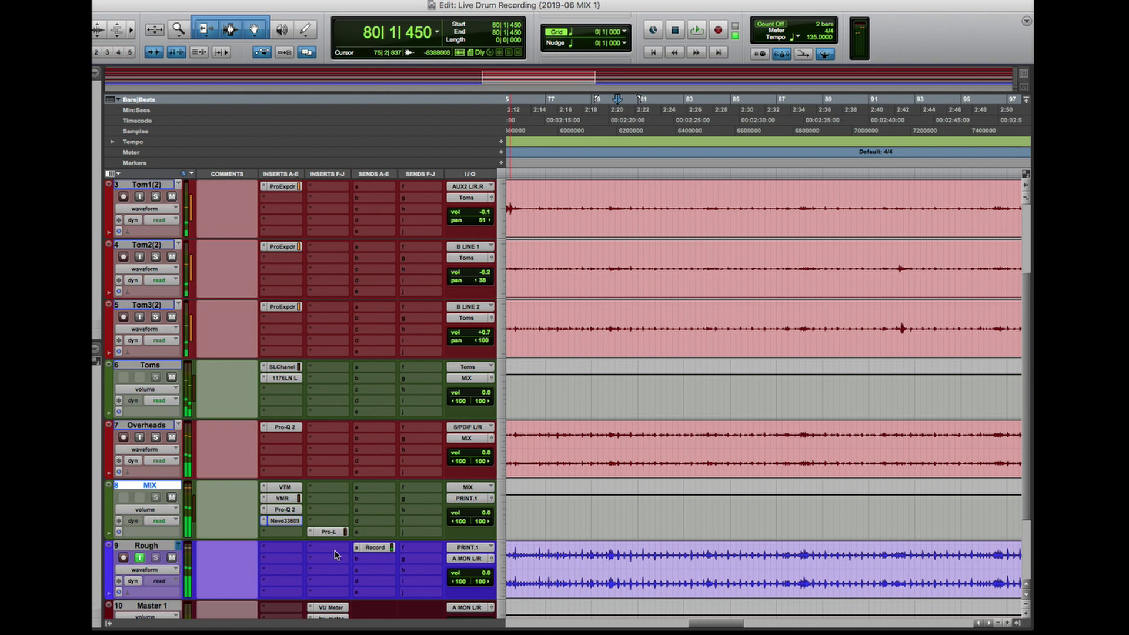
Insert the UAD Pultec EQP-1A (stereo) after the Neve 33609 on the MIX track
{"action": "left_click", "coordinate": [285, 531]}
{"action": "type", "text": "uad pul"}
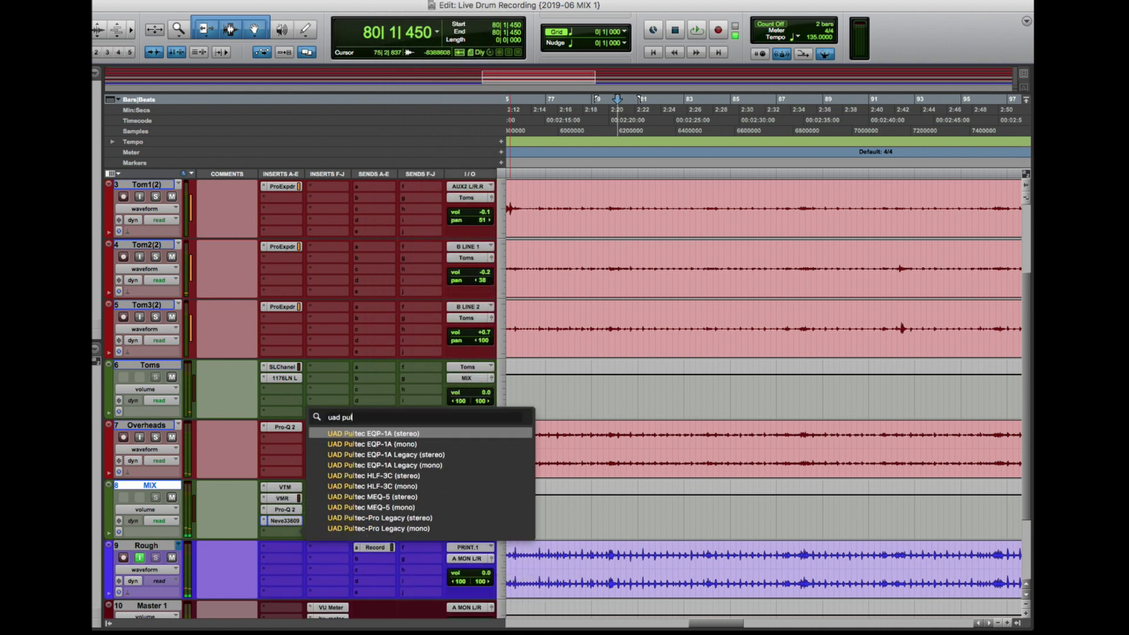
{"action": "key", "text": "Escape"}
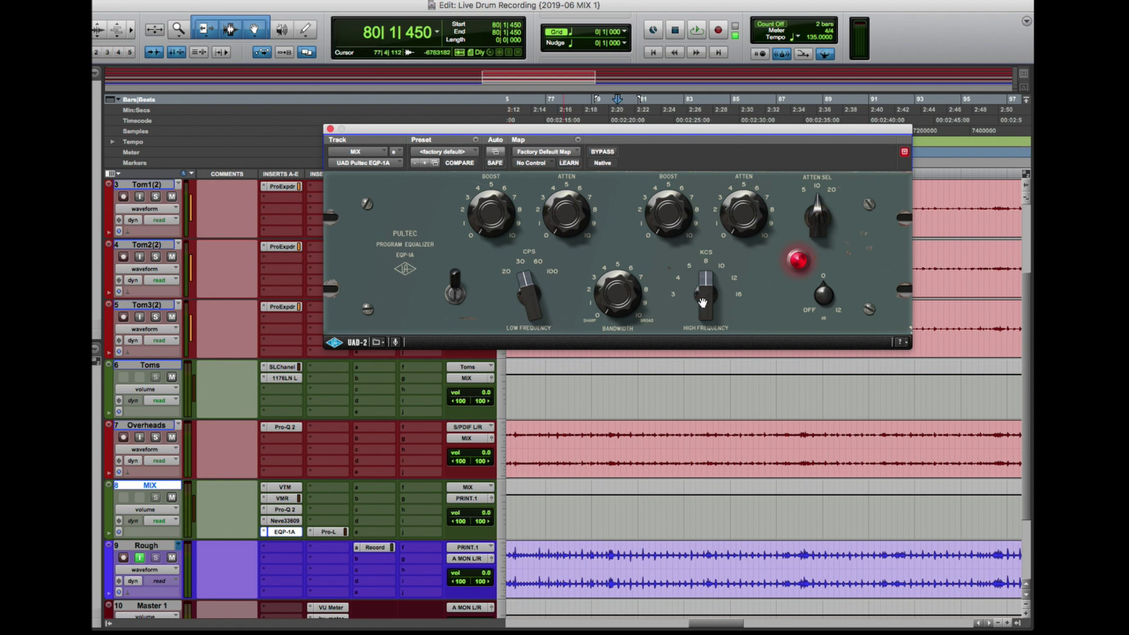
Boost the Pultec's low band at 20 CPS and high band at 16 KCS, and compare the EQ bypassed and active during playback
{"action": "left_click", "coordinate": [715, 270]}
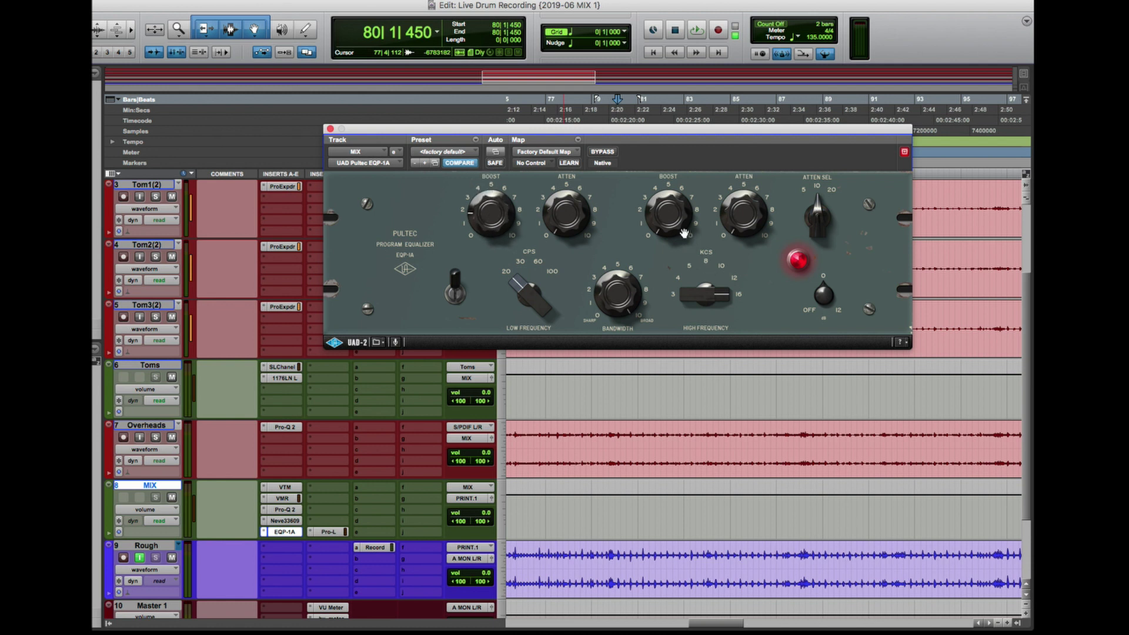
{"action": "key", "text": "space"}
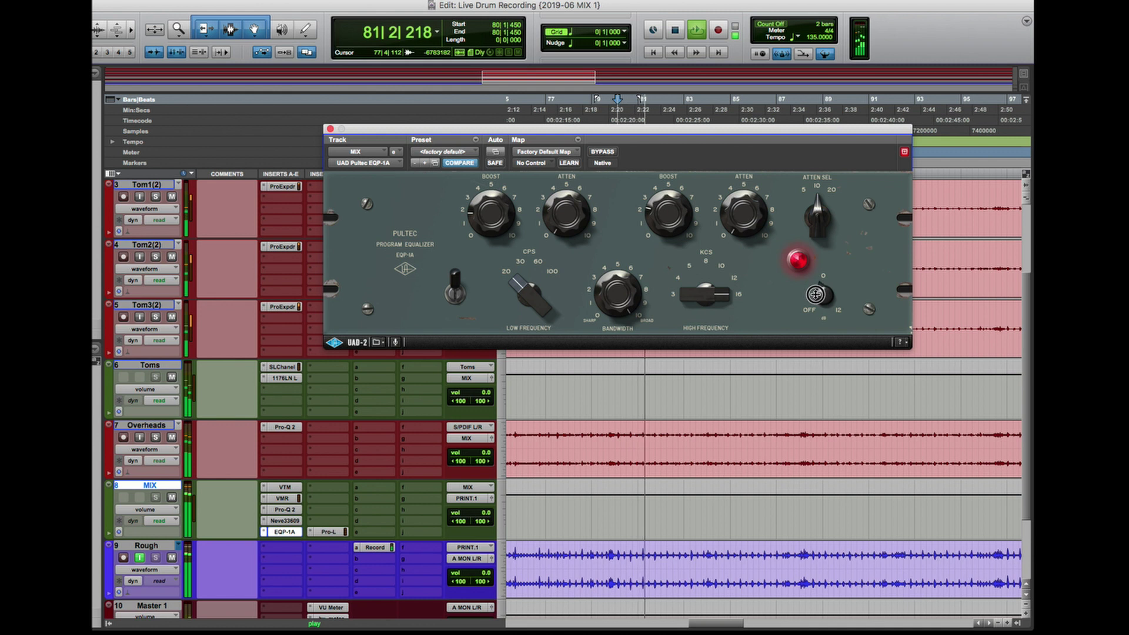
{"action": "left_click", "coordinate": [607, 154]}
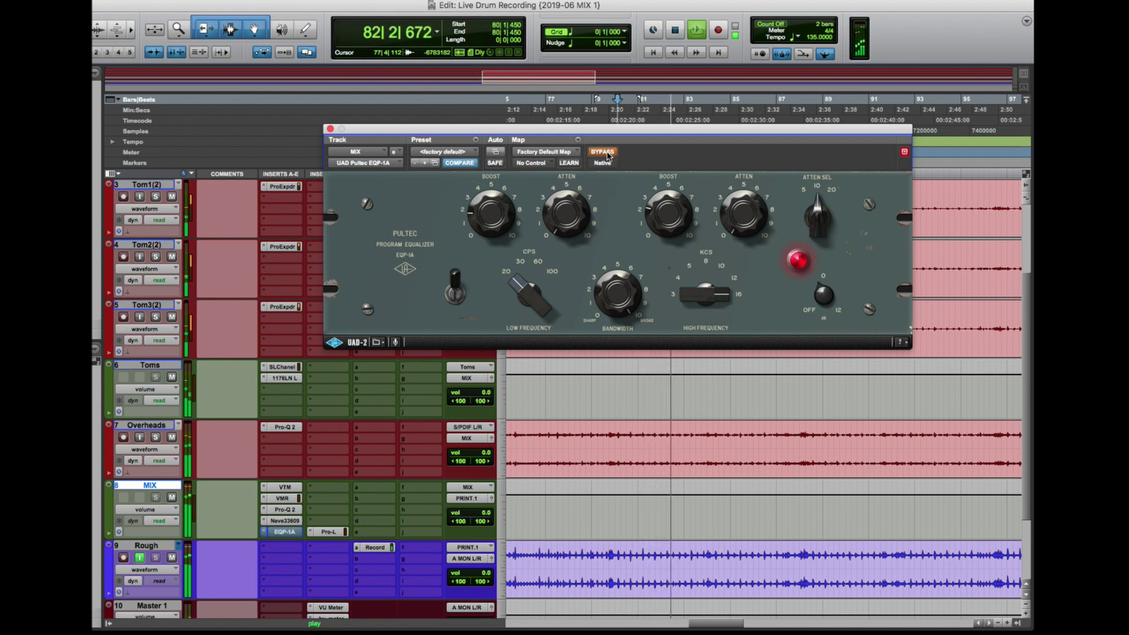
{"action": "left_click", "coordinate": [608, 154]}
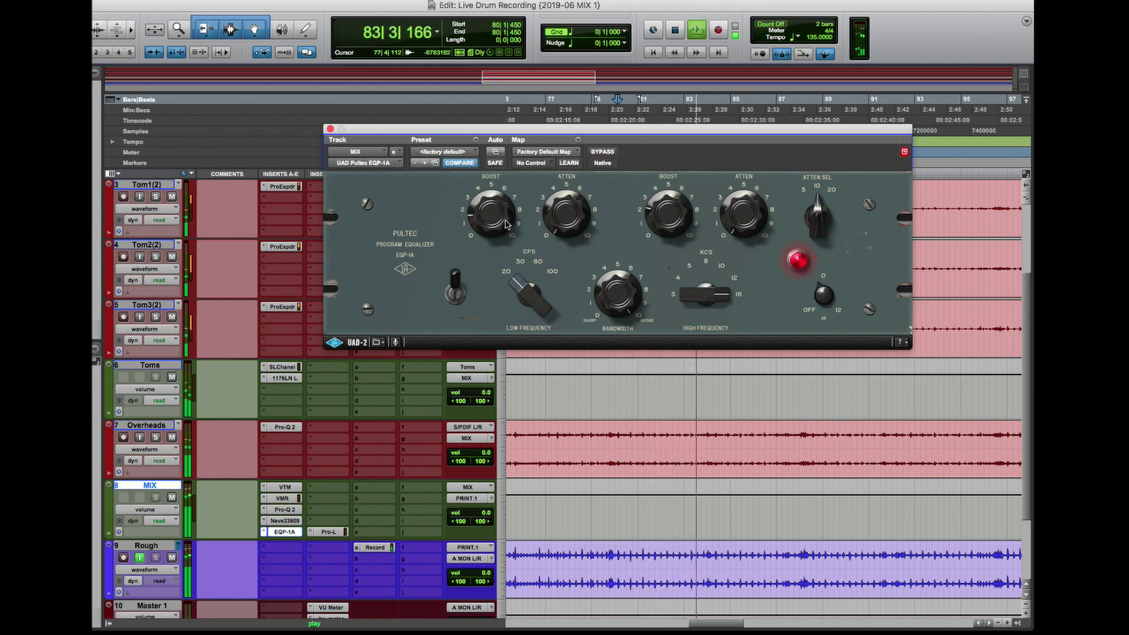
{"action": "left_click_drag", "start_coordinate": [492, 214], "coordinate": [493, 218]}
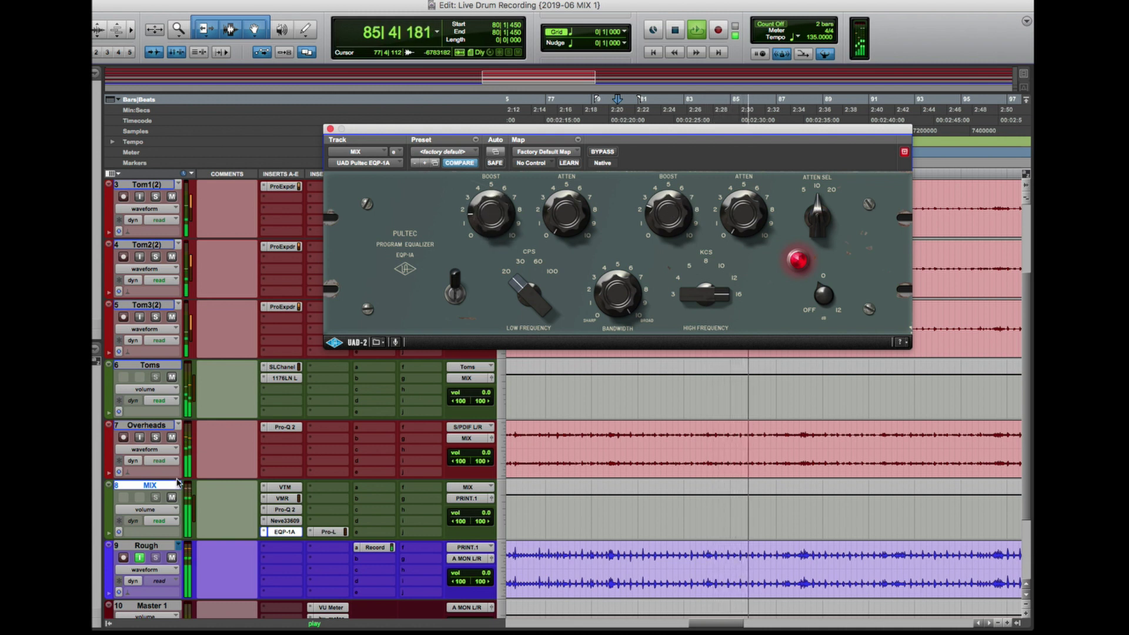
Compare the mix with the MIX track's A-E inserts bypassed and active during playback, and close the Pultec window
{"action": "key", "text": "space"}
{"action": "key", "text": "shift+a"}
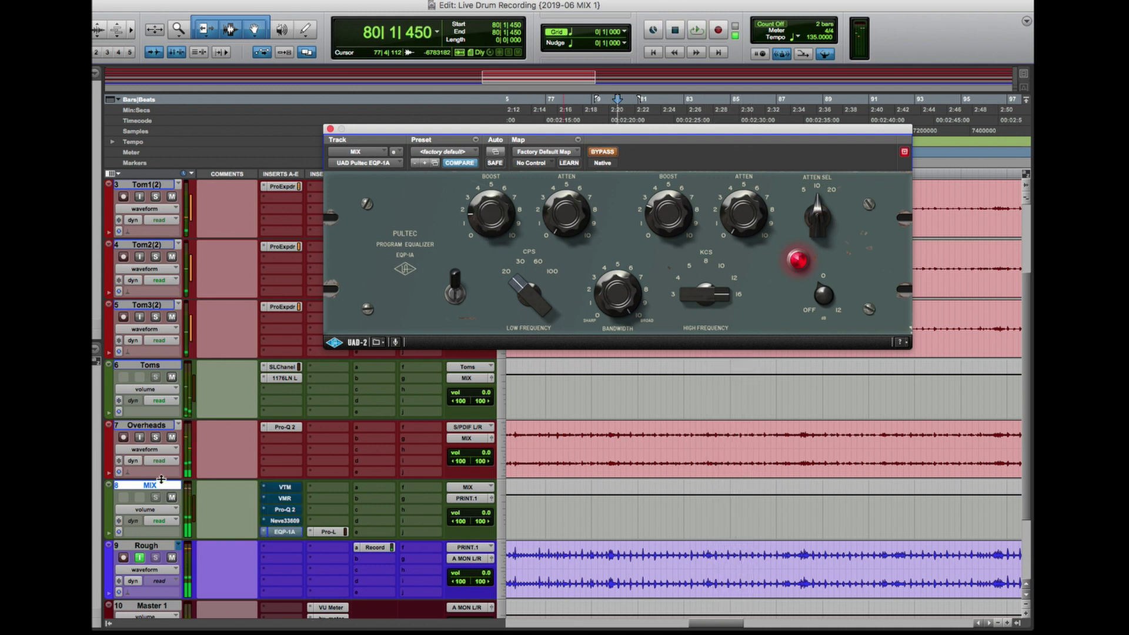
{"action": "key", "text": "space"}
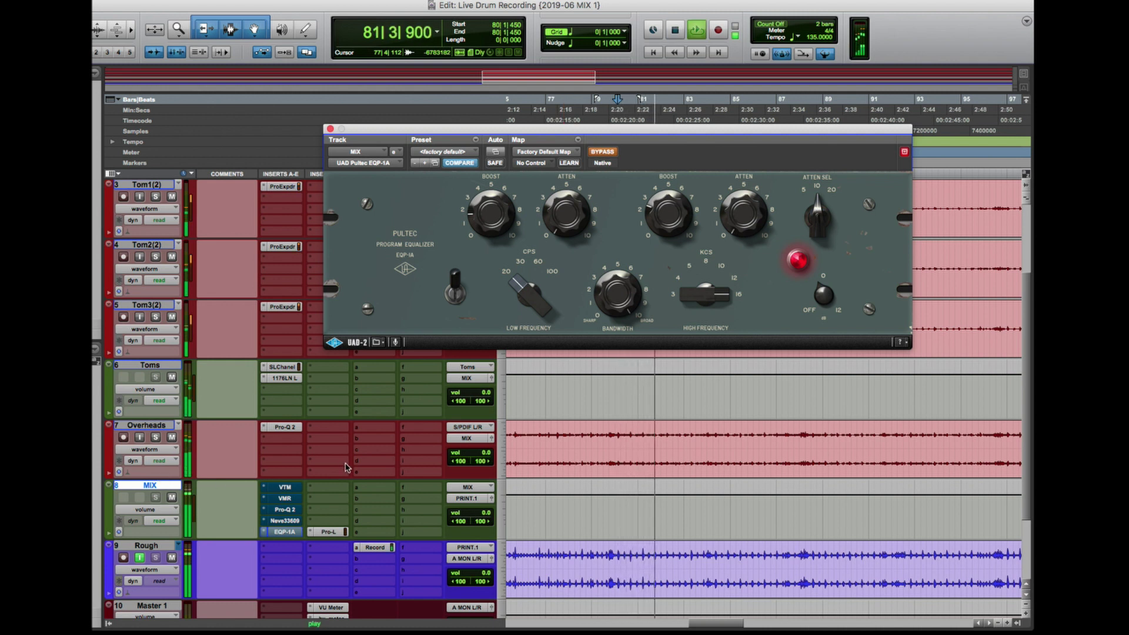
{"action": "key", "text": "shift+a"}
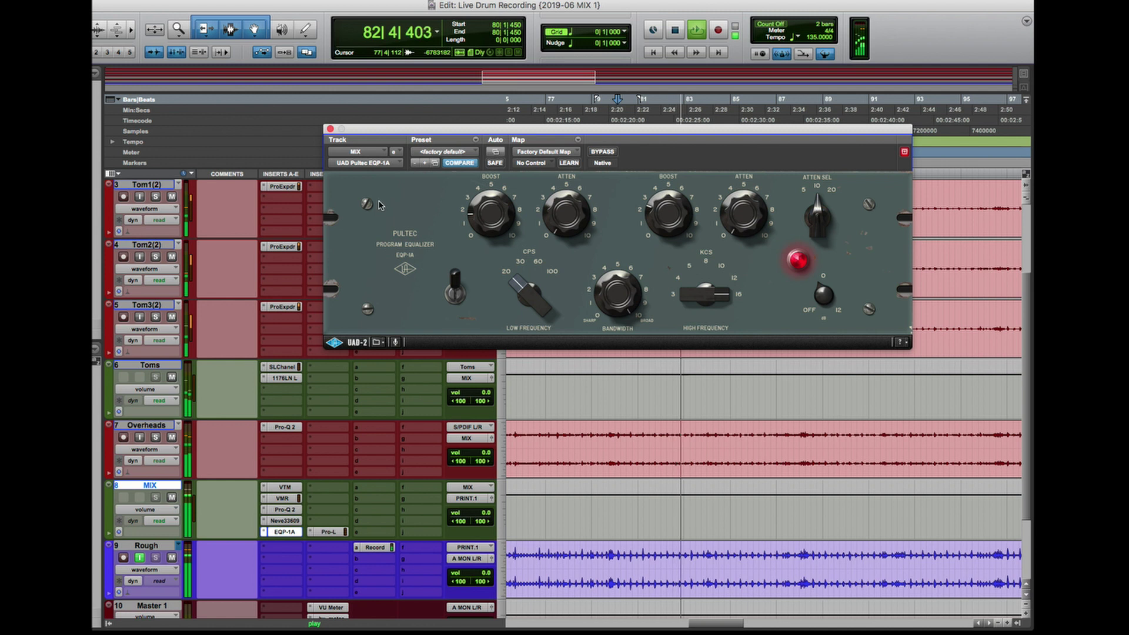
{"action": "left_click", "coordinate": [330, 129]}
Insert the UAD UA 1176LN Legacy (stereo) below Pro-Q 2 on the Overheads track
{"action": "key", "text": "p"}
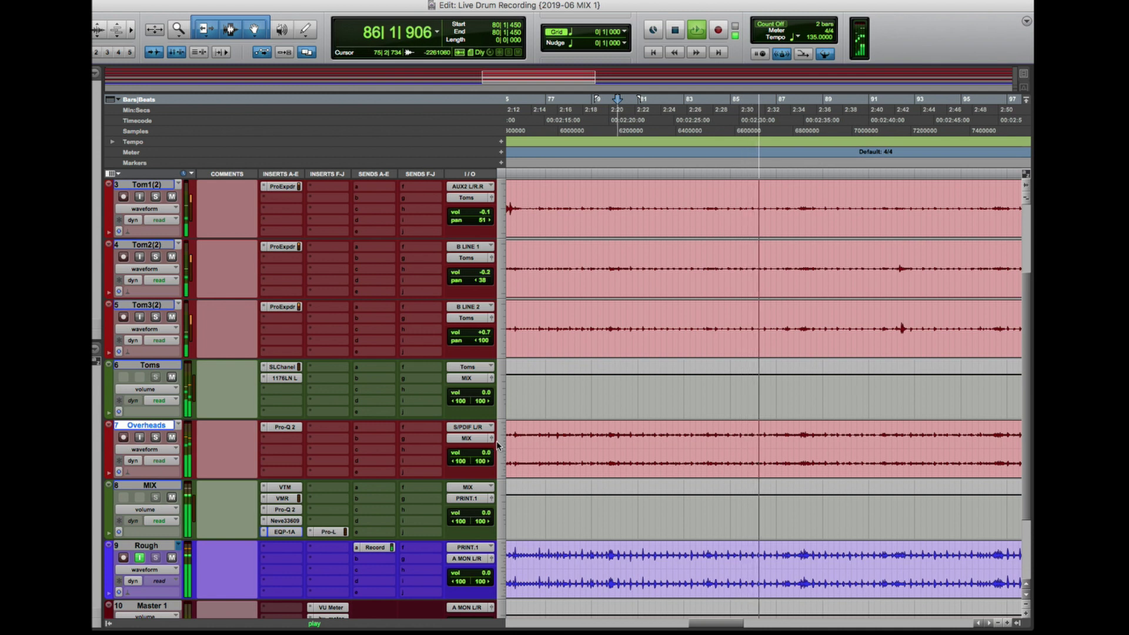
{"action": "key", "text": "space"}
{"action": "left_click", "coordinate": [285, 443]}
{"action": "mouse_move", "coordinate": [287, 442]}
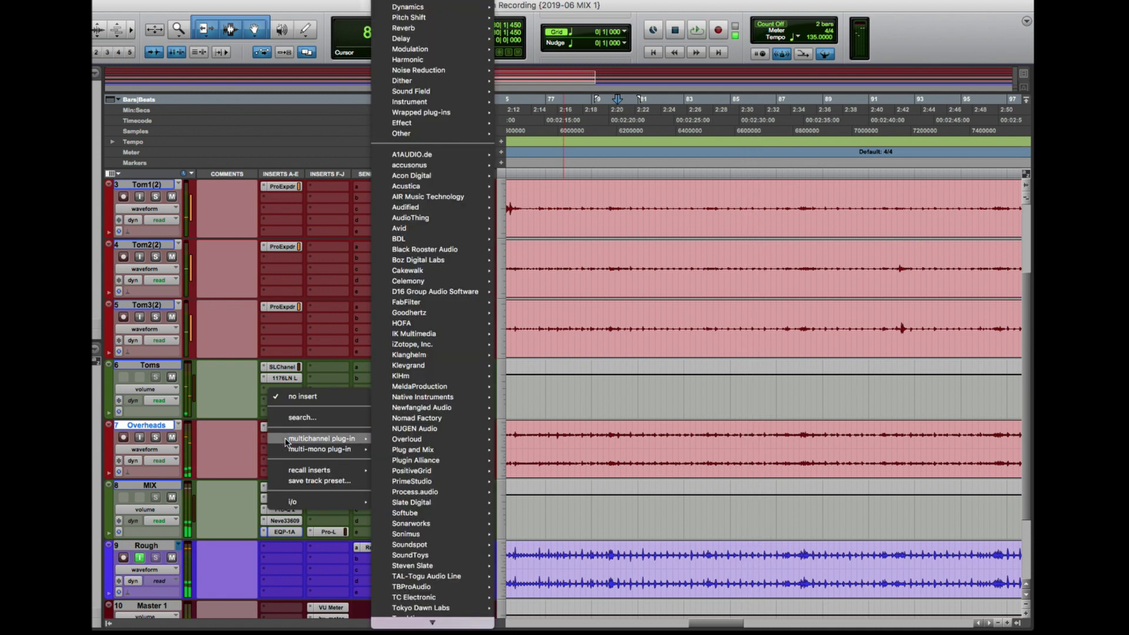
{"action": "left_click", "coordinate": [302, 417]}
{"action": "type", "text": "1176"}
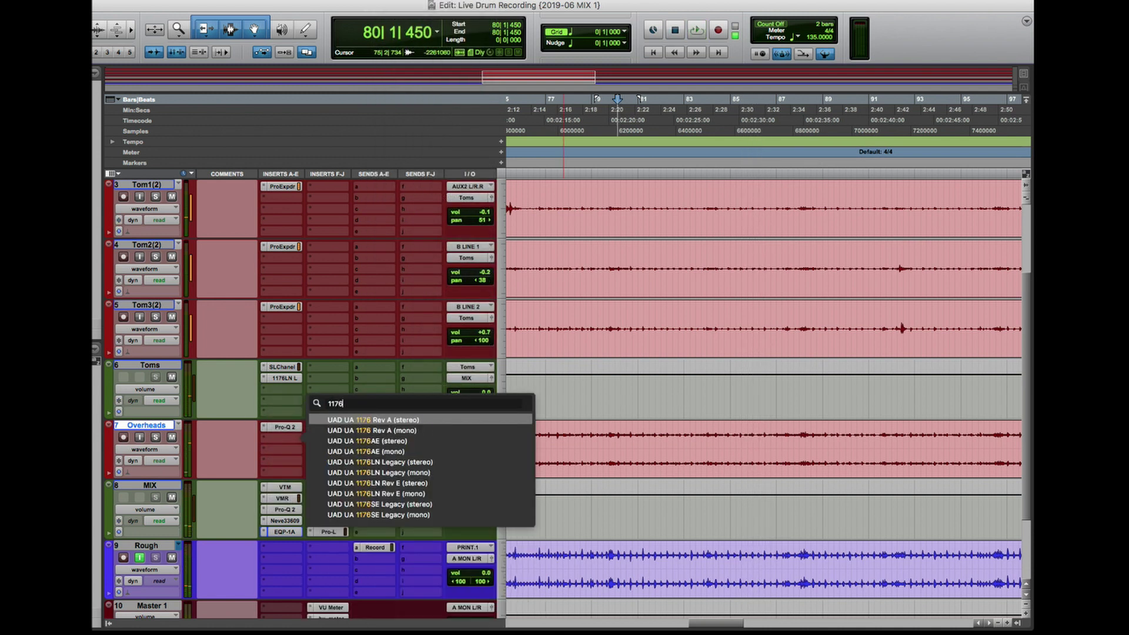
{"action": "key", "text": "Down"}
{"action": "key", "text": "Down"}
{"action": "key", "text": "Down"}
{"action": "key", "text": "Down"}
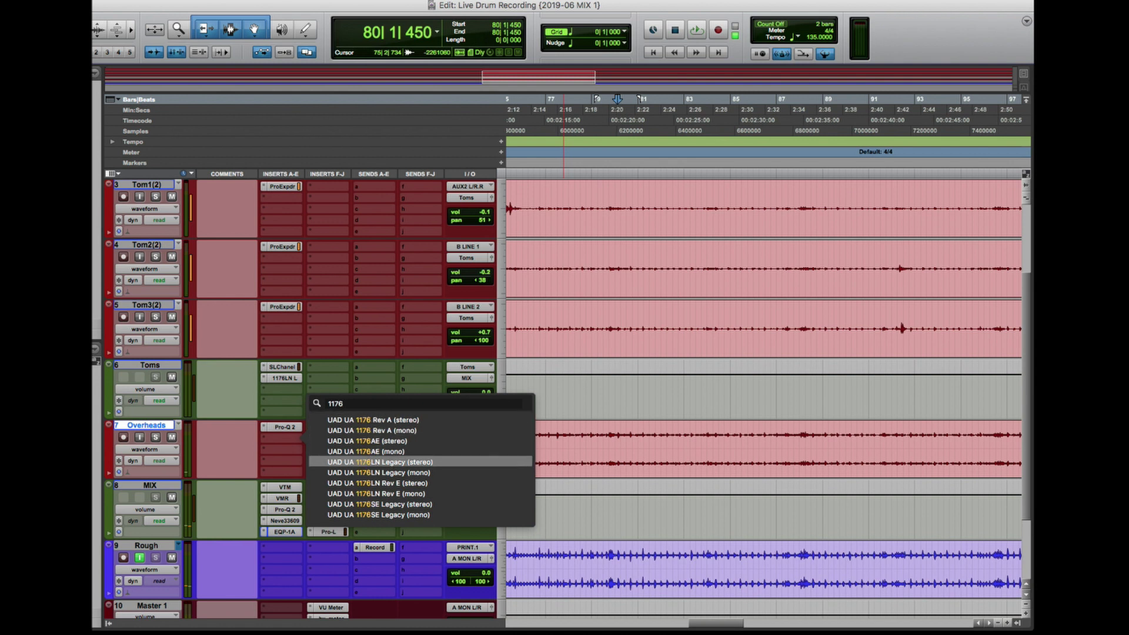
{"action": "key", "text": "Return"}
Set the Overheads 1176LN's input to about 12 and its output between 30 and 24, and compare it bypassed during playback
{"action": "key", "text": "space"}
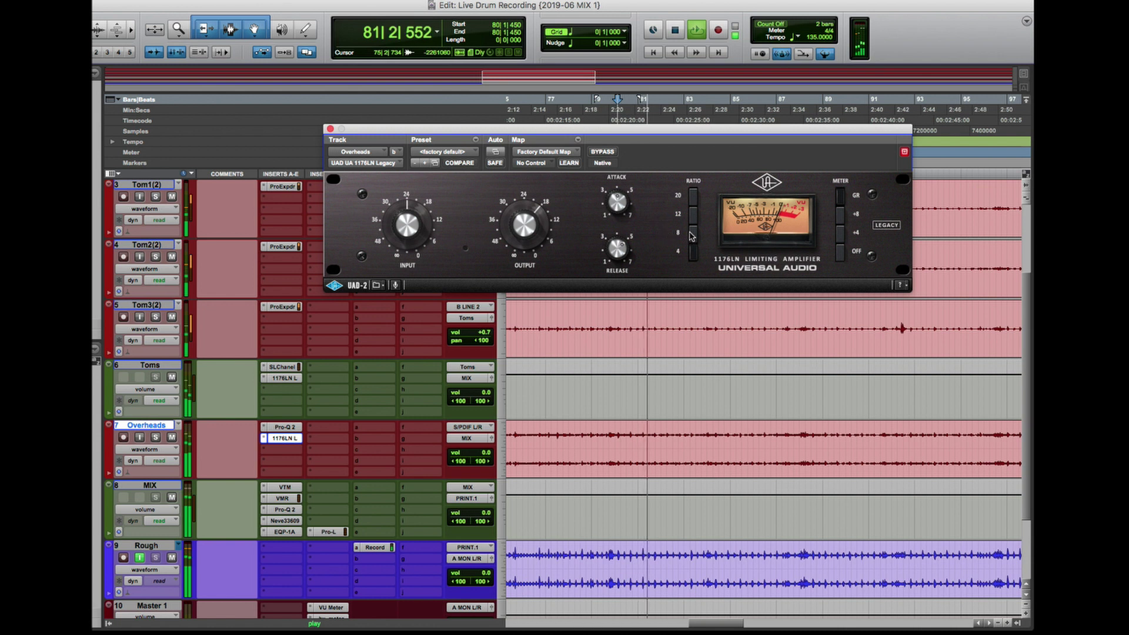
{"action": "left_click_drag", "start_coordinate": [617, 203], "coordinate": [627, 210]}
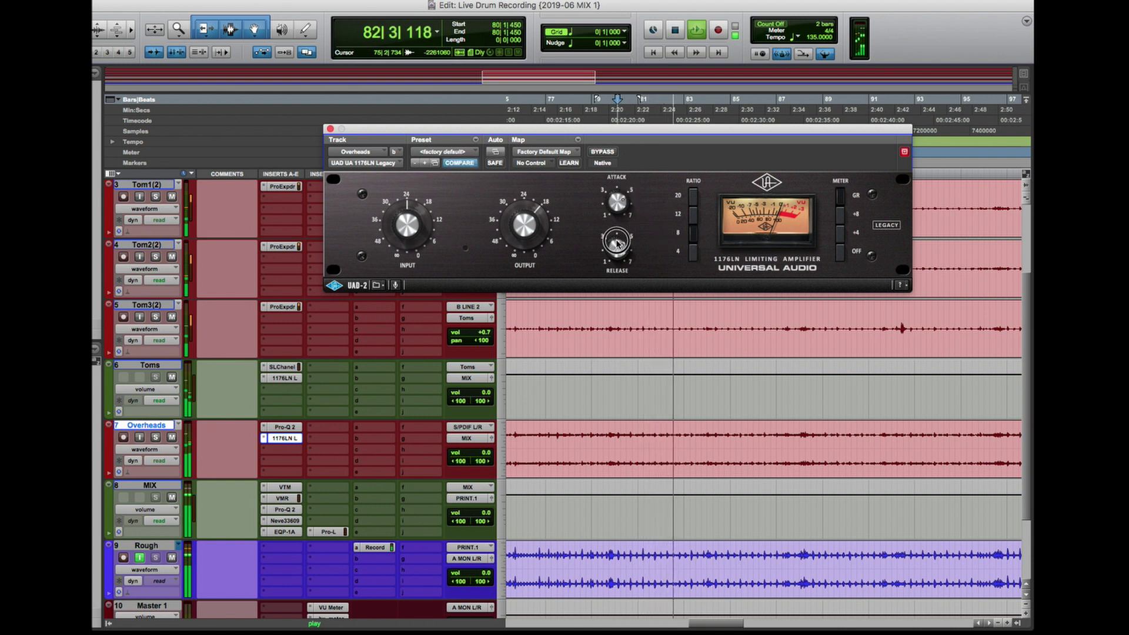
{"action": "key", "text": "space"}
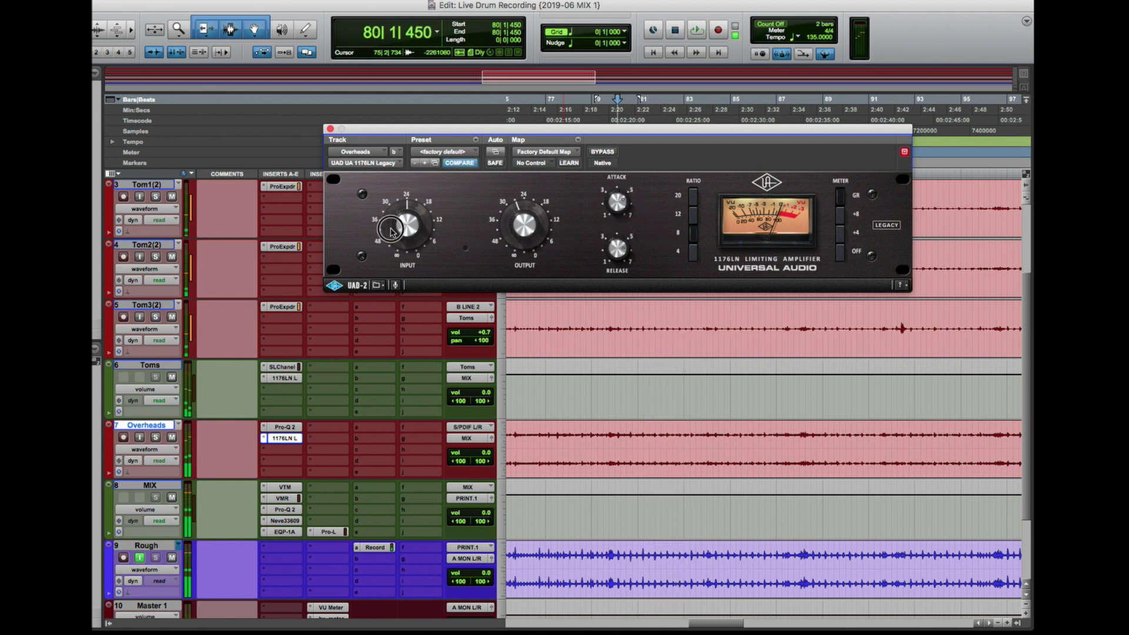
{"action": "key", "text": "space"}
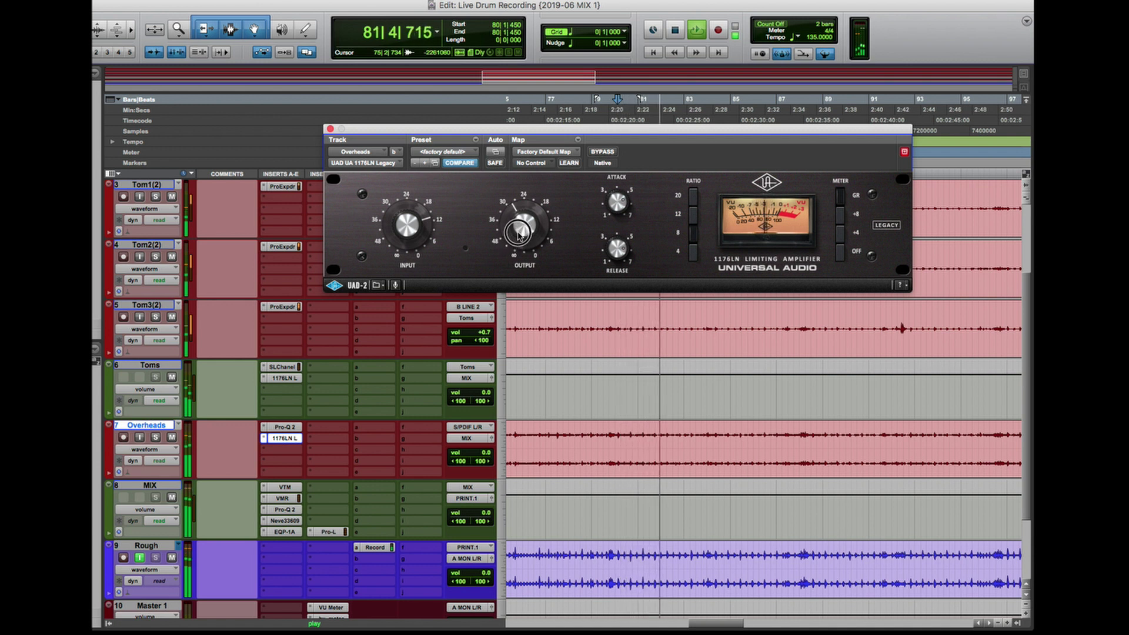
{"action": "left_click", "coordinate": [288, 438], "text": "super"}
{"action": "left_click", "coordinate": [288, 438], "text": "super"}
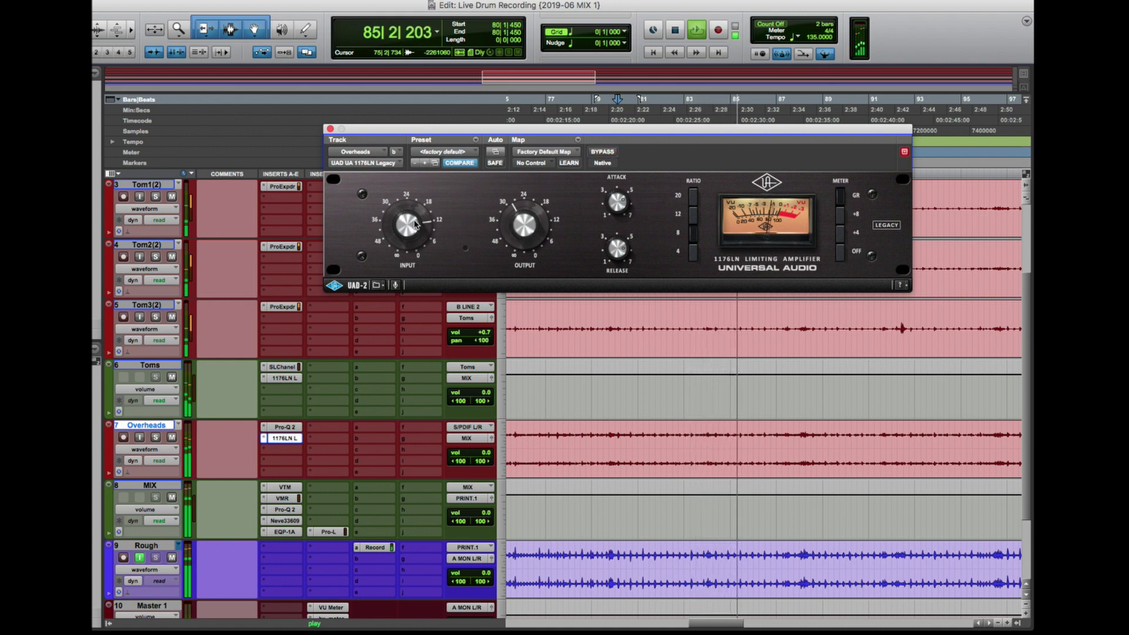
Adjust the release of the Overheads 1176LN, recheck its settings and close the plug-in window
{"action": "left_click", "coordinate": [623, 233]}
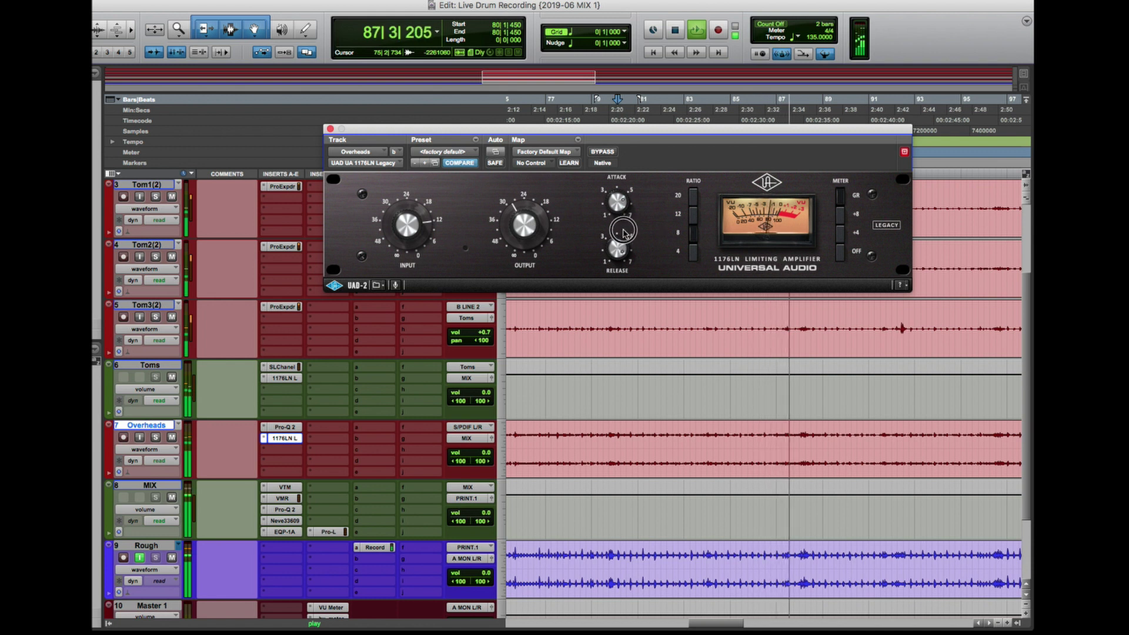
{"action": "left_click", "coordinate": [329, 128]}
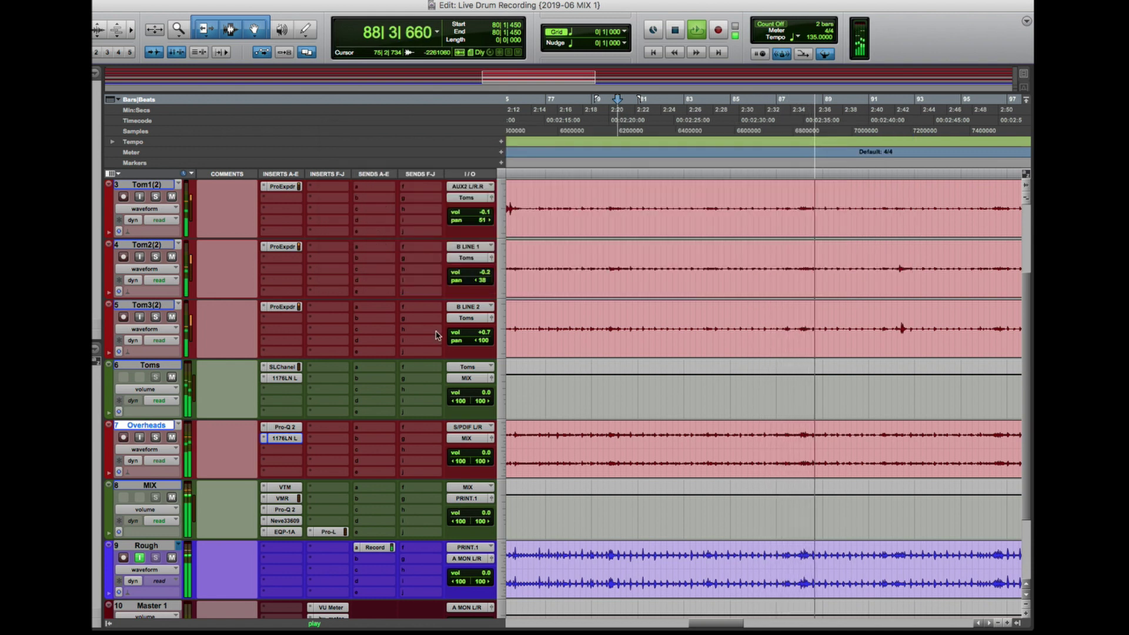
{"action": "left_click", "coordinate": [285, 438]}
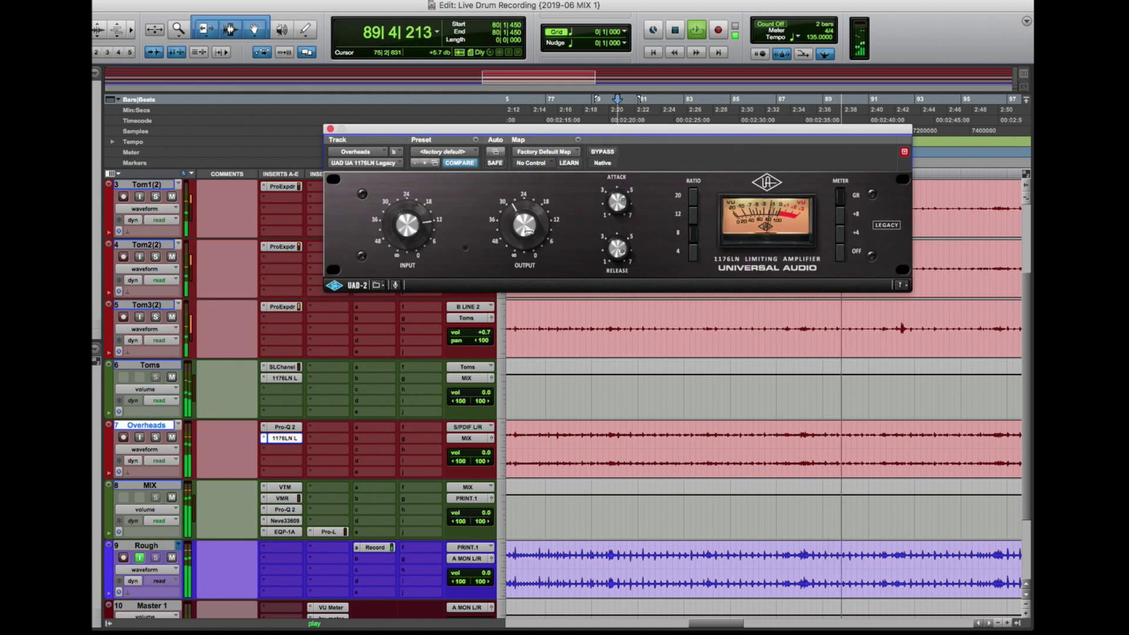
{"action": "left_click", "coordinate": [330, 128]}
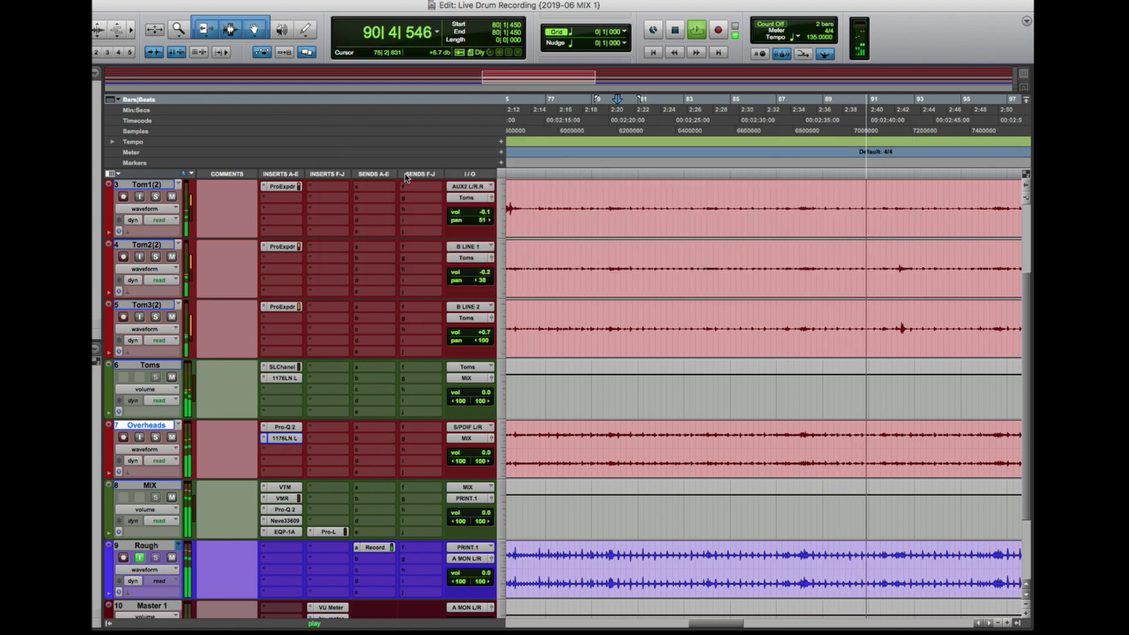
Route the outputs of the kick, snare, Toms and Overheads tracks to a new stereo Aux Input track named Drums
{"action": "scroll", "coordinate": [699, 380], "scroll_direction": "up", "scroll_amount": 3}
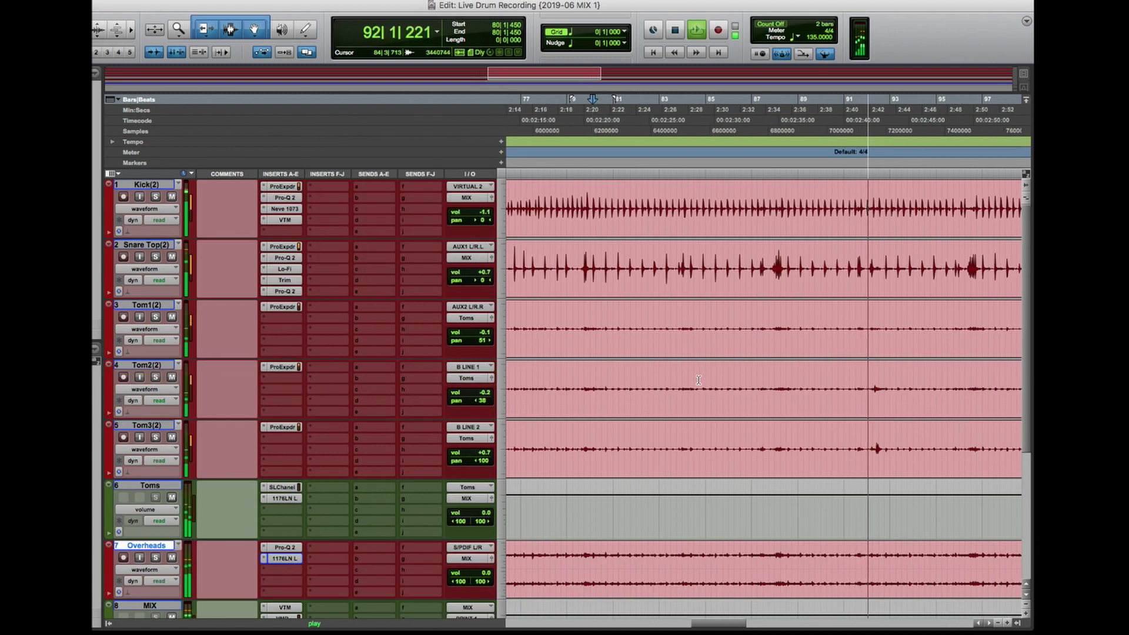
{"action": "scroll", "coordinate": [651, 366], "scroll_direction": "down", "scroll_amount": 3}
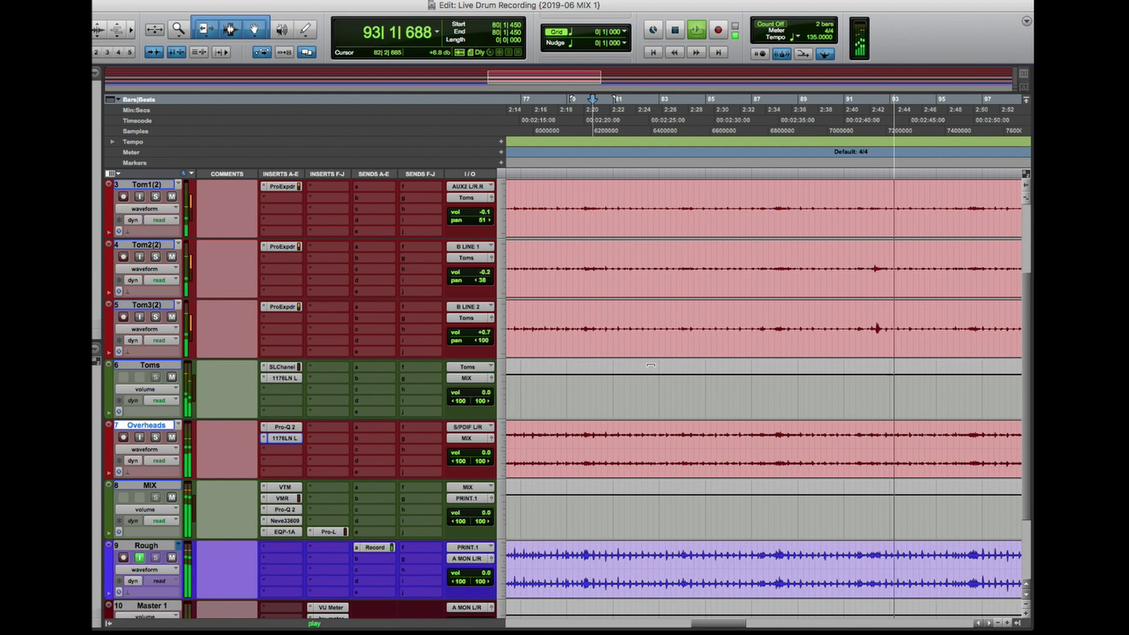
{"action": "key", "text": "space"}
{"action": "scroll", "coordinate": [160, 425], "scroll_direction": "up", "scroll_amount": 3}
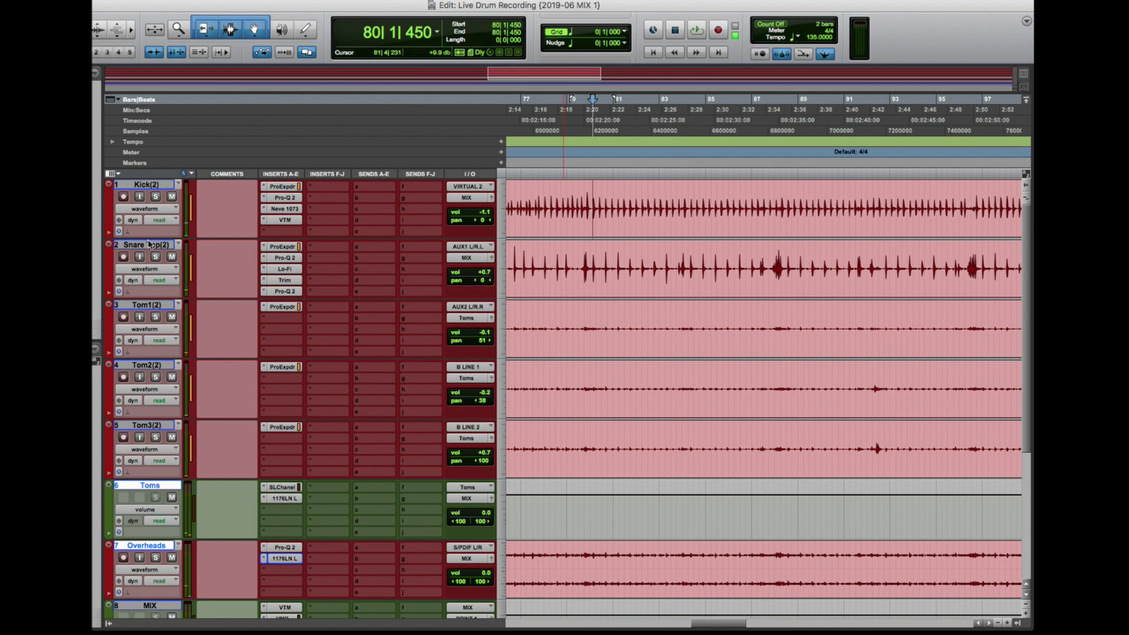
{"action": "scroll", "coordinate": [420, 428], "scroll_direction": "down", "scroll_amount": 5}
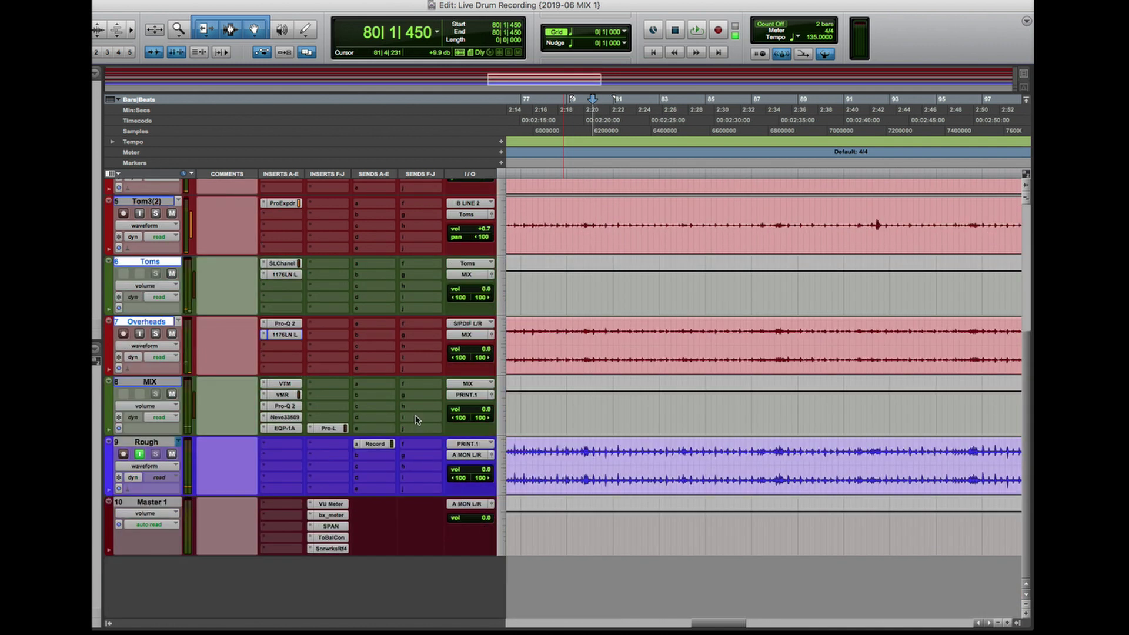
{"action": "right_click", "coordinate": [461, 349]}
{"action": "left_click", "coordinate": [450, 382]}
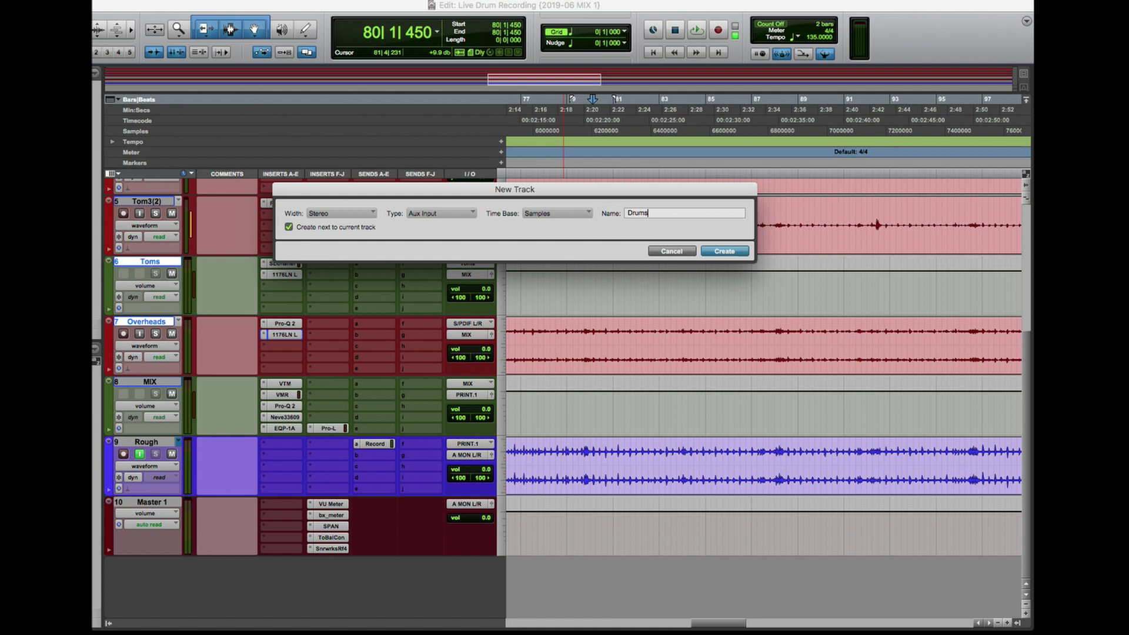
{"action": "type", "text": "Drums"}
{"action": "key", "text": "Return"}
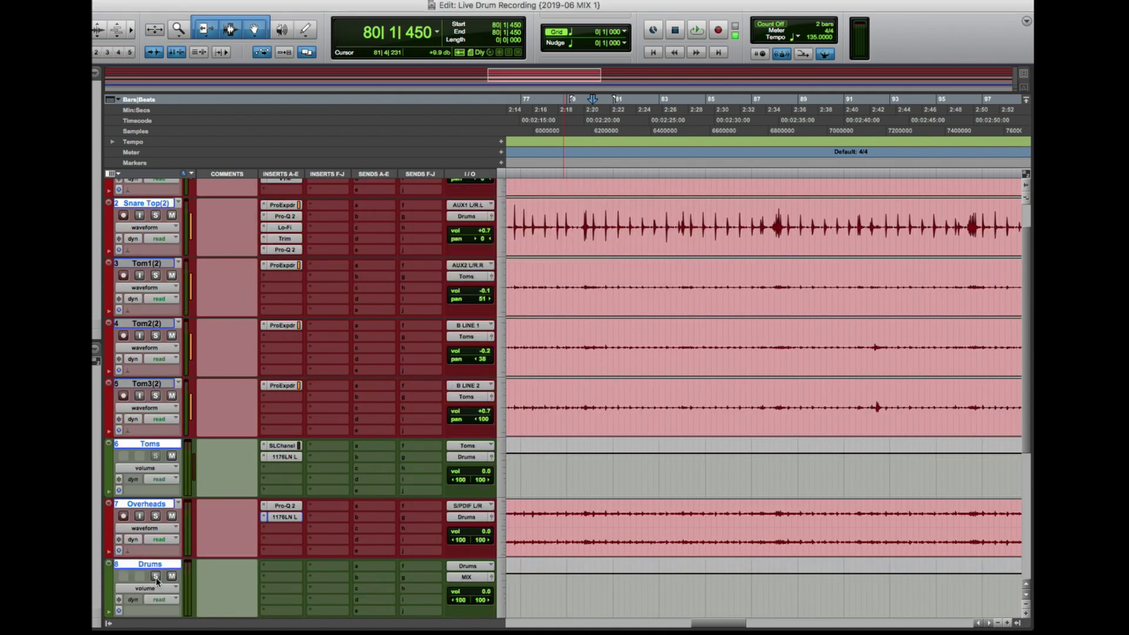
Duplicate the Drums track twice with all its data, inserting the copies directly after it
{"action": "left_click", "coordinate": [152, 566]}
{"action": "scroll", "coordinate": [159, 552], "scroll_direction": "down", "scroll_amount": 3}
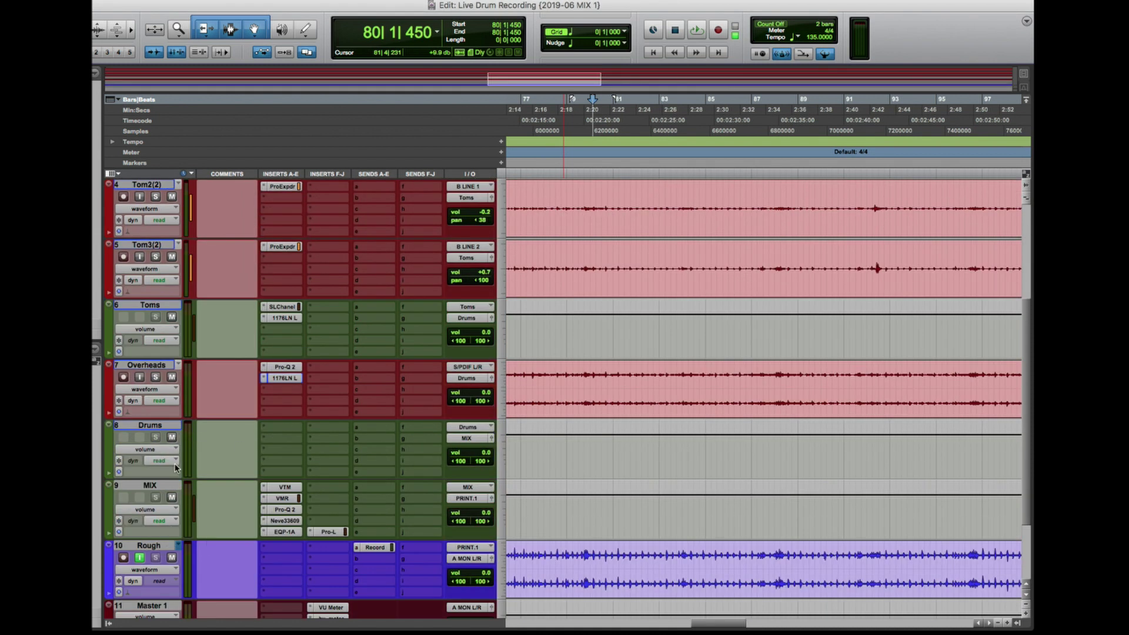
{"action": "right_click", "coordinate": [149, 427]}
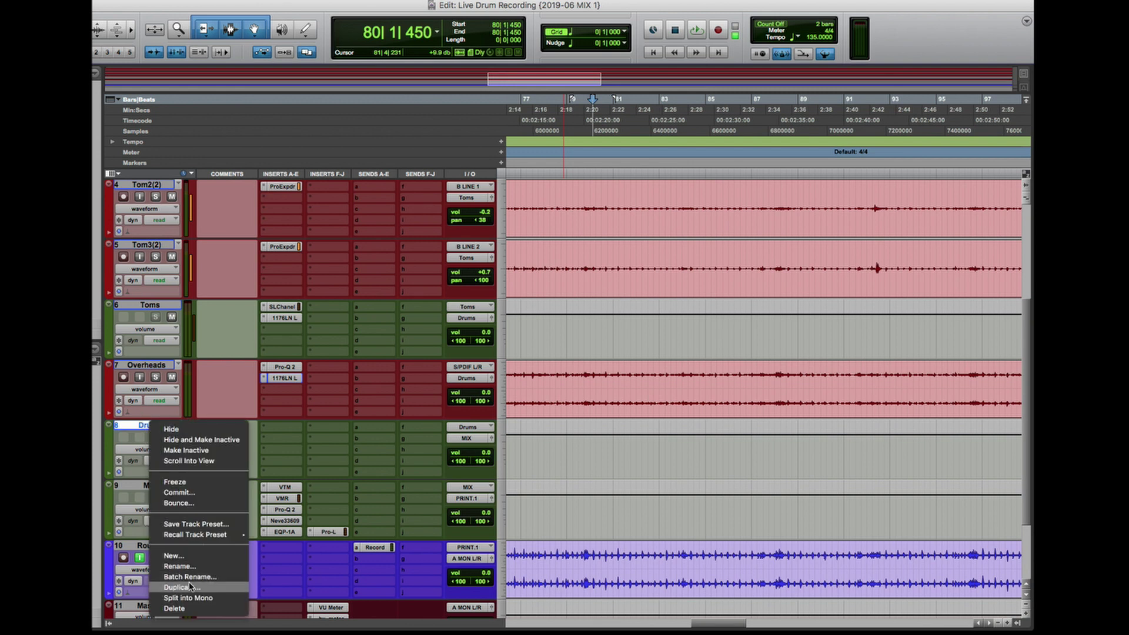
{"action": "left_click", "coordinate": [213, 575]}
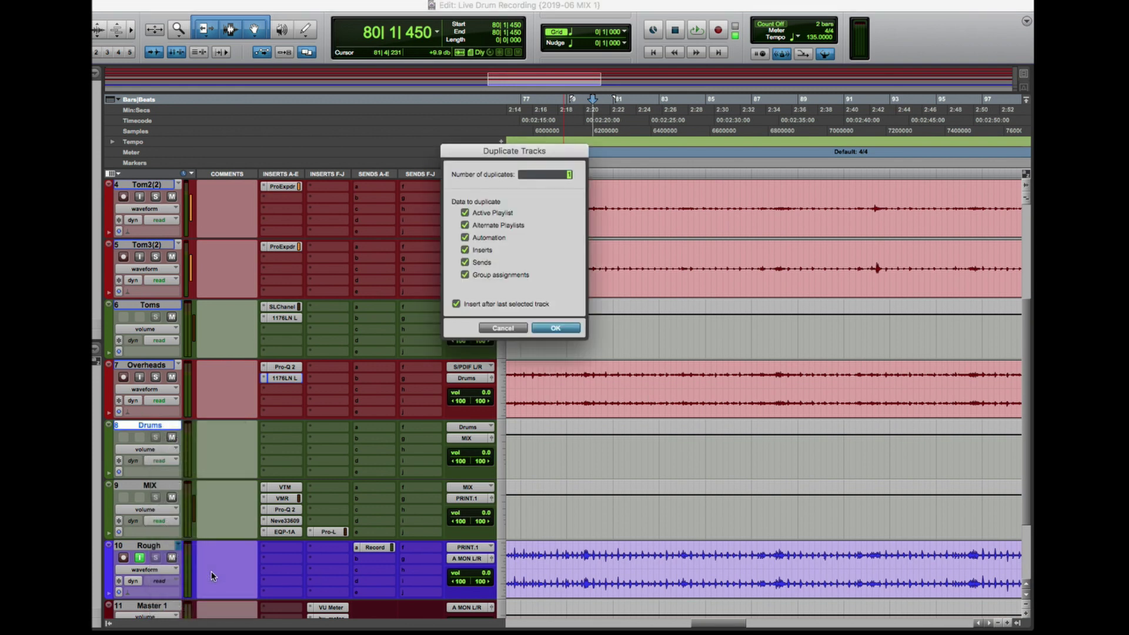
{"action": "key", "text": "Return"}
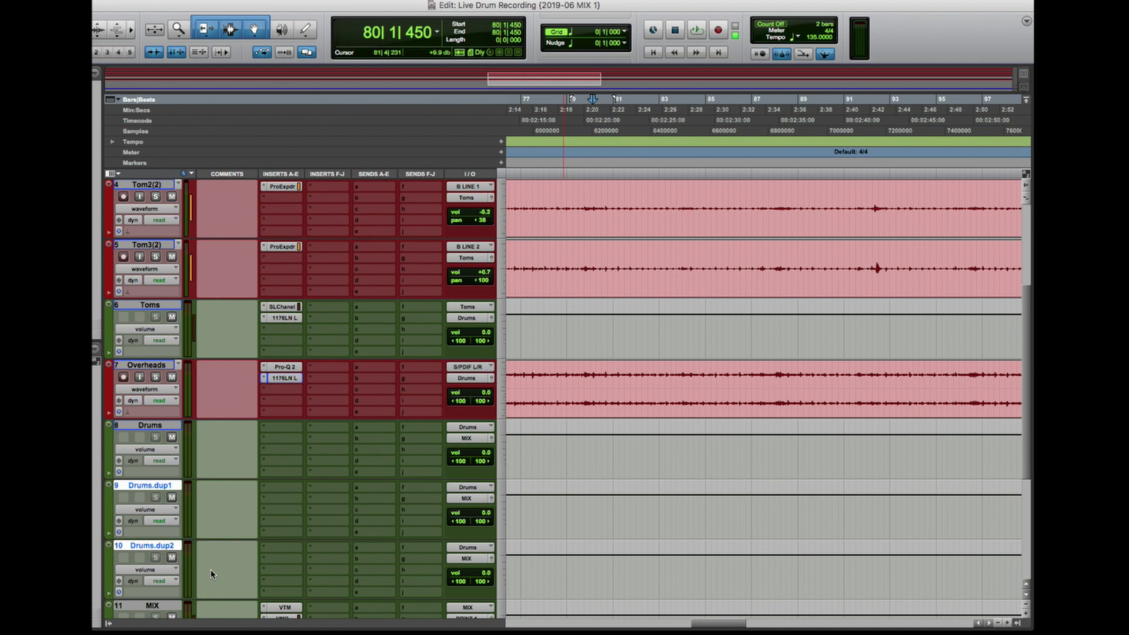
Rename the first duplicate of the Drums track as Drums Crush
{"action": "double_click", "coordinate": [162, 487]}
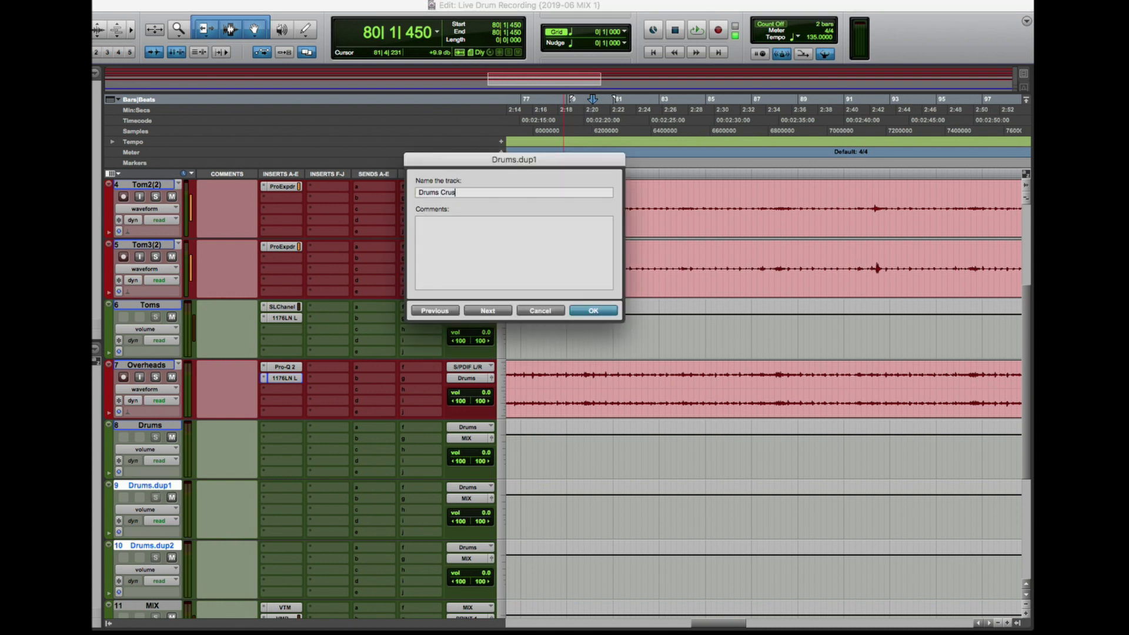
{"action": "type", "text": "Drums Crush"}
{"action": "key", "text": "Return"}
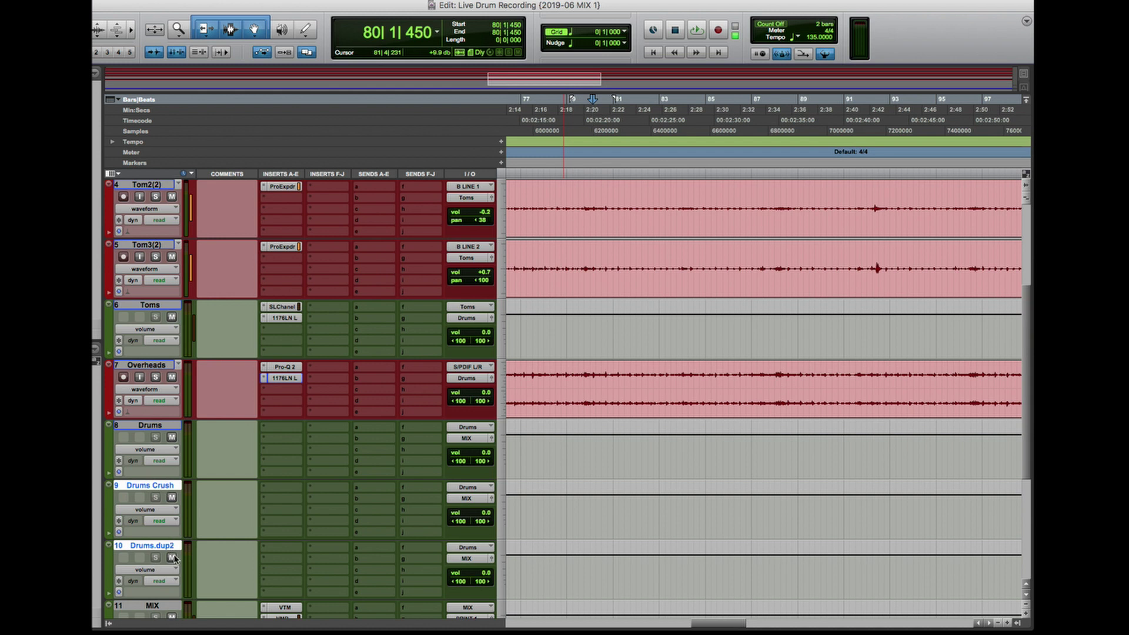
Mute the Drums and Drums.dup2 tracks and insert the UAD UA 1176 Rev A on Drums Crush
{"action": "key", "text": "space"}
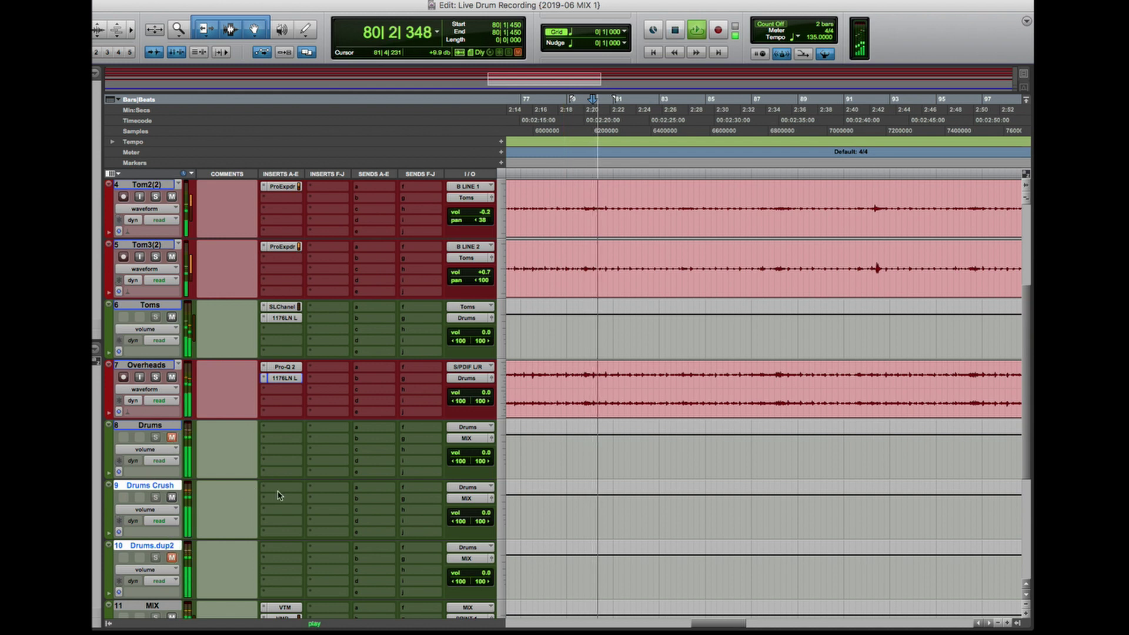
{"action": "key", "text": "space"}
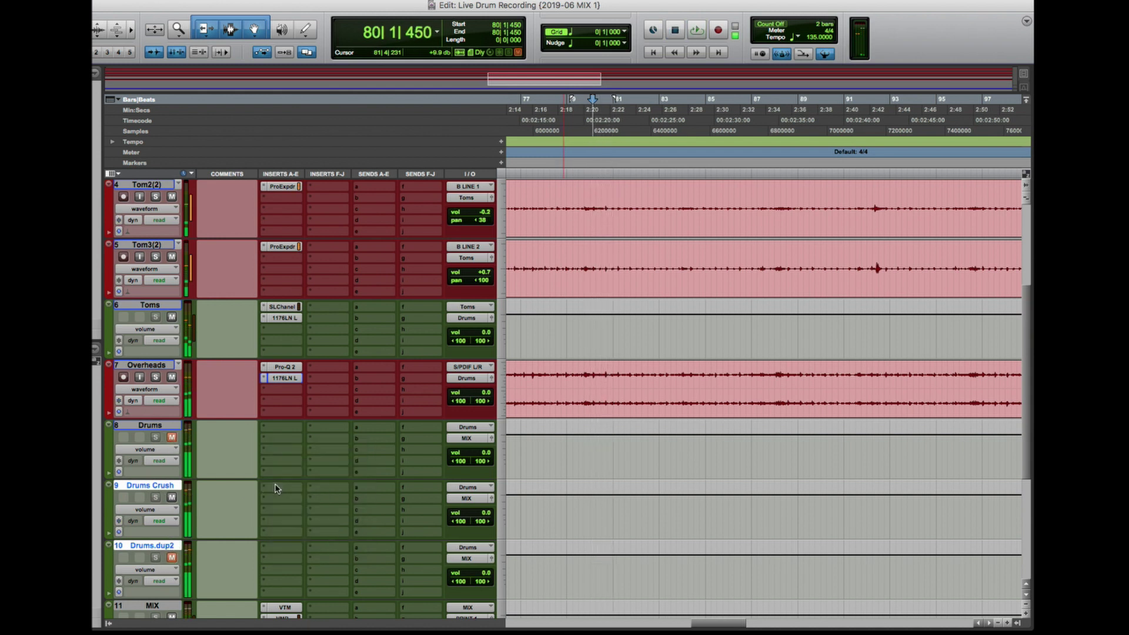
{"action": "left_click", "coordinate": [275, 488]}
{"action": "key", "text": "Escape"}
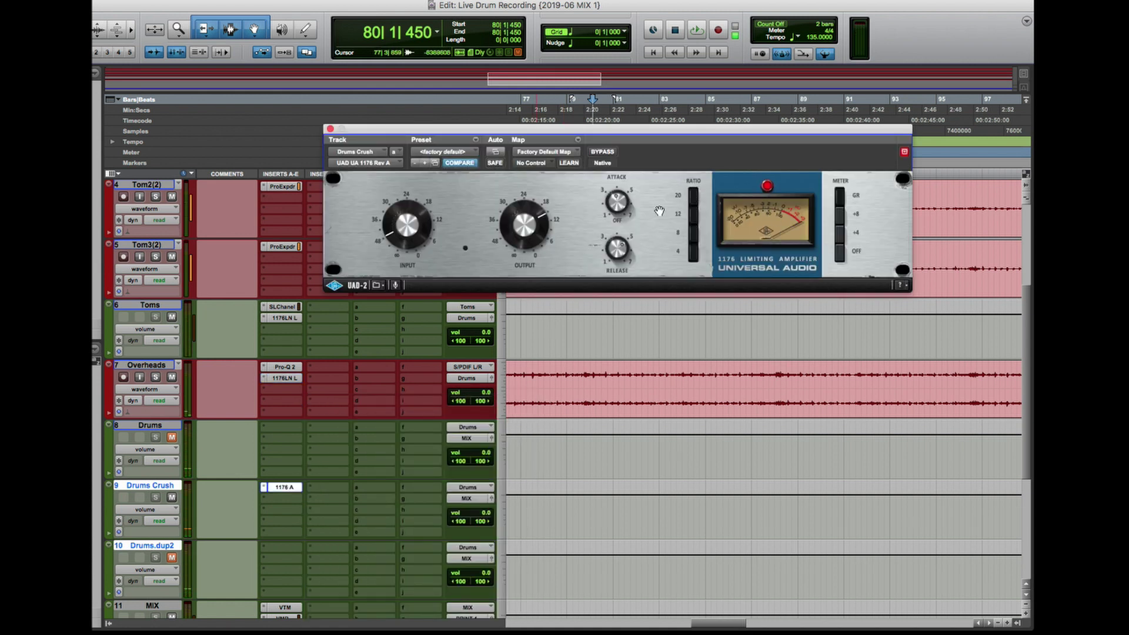
Set the Drums Crush 1176's input to about 36 and its output between 24 and 18 during playback, and close it
{"action": "key", "text": "space"}
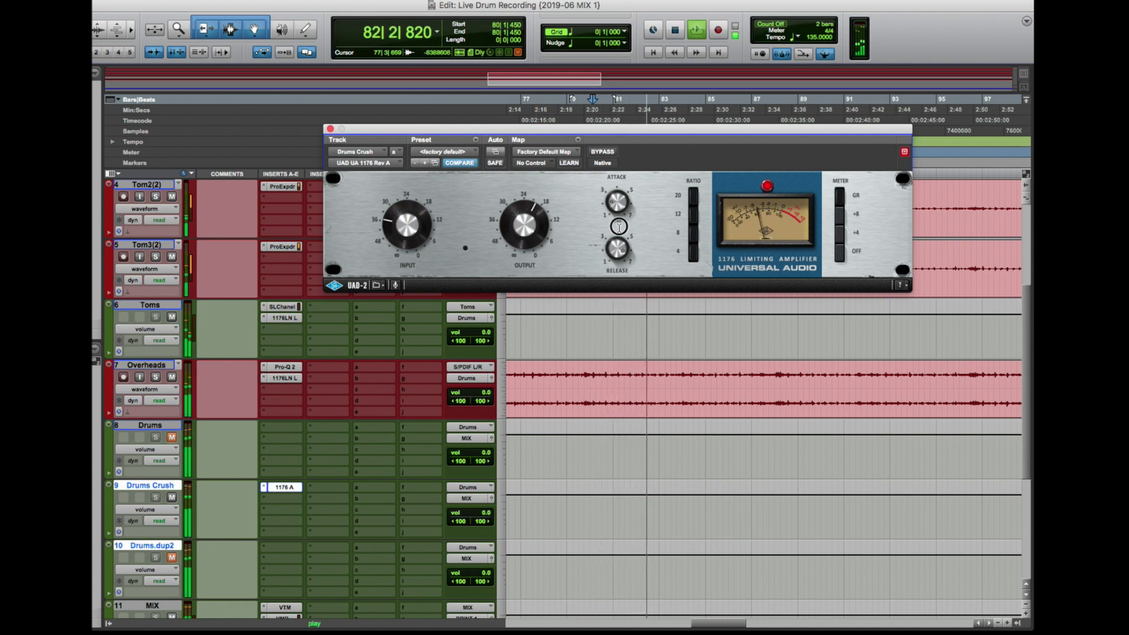
{"action": "left_click", "coordinate": [602, 152]}
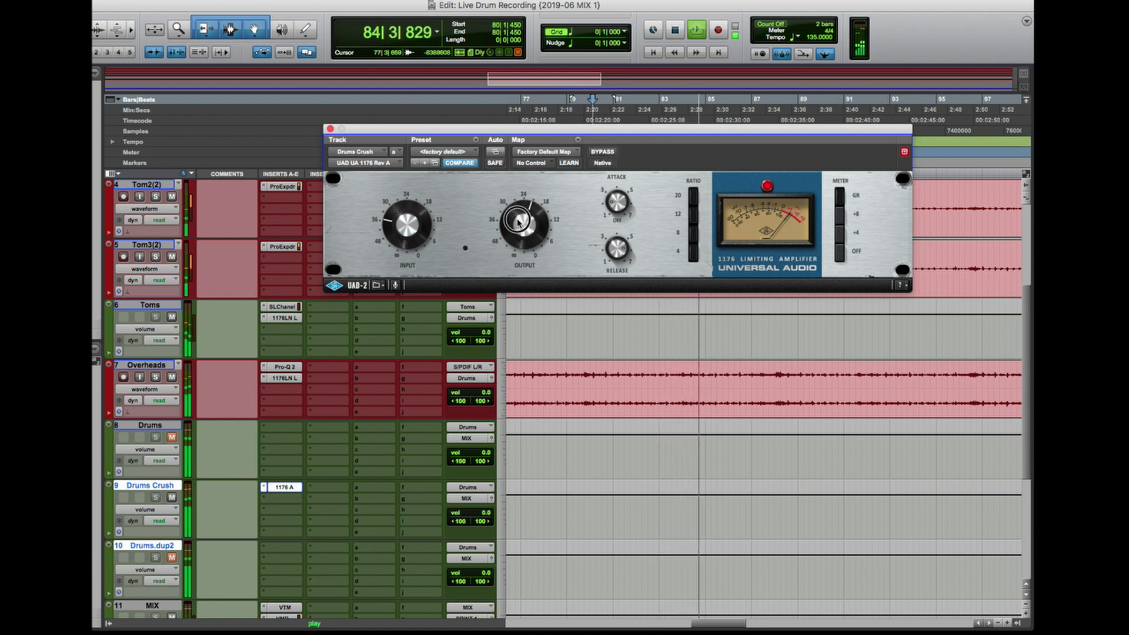
{"action": "left_click", "coordinate": [330, 129]}
Stop playback, lower the Drums Crush volume to -∞ and mute the track
{"action": "key", "text": "space"}
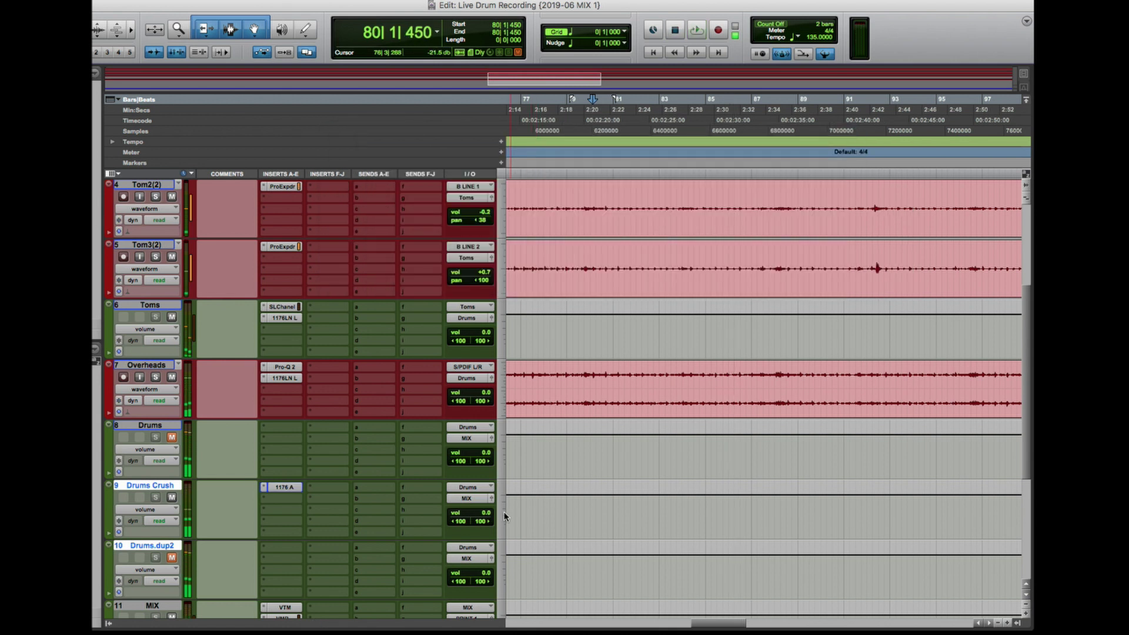
{"action": "left_click_drag", "start_coordinate": [486, 515], "coordinate": [483, 569]}
{"action": "left_click", "coordinate": [174, 498]}
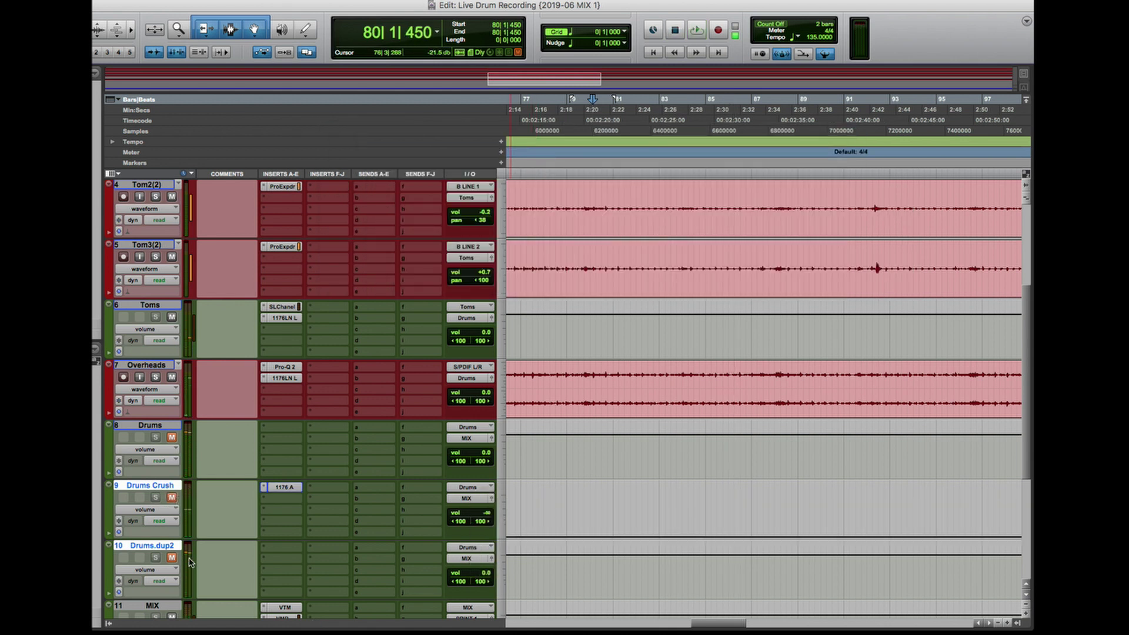
Rename the unmuted second duplicate as Drums Dirt and insert Tube Saturator Vintage (stereo) on it
{"action": "double_click", "coordinate": [167, 547]}
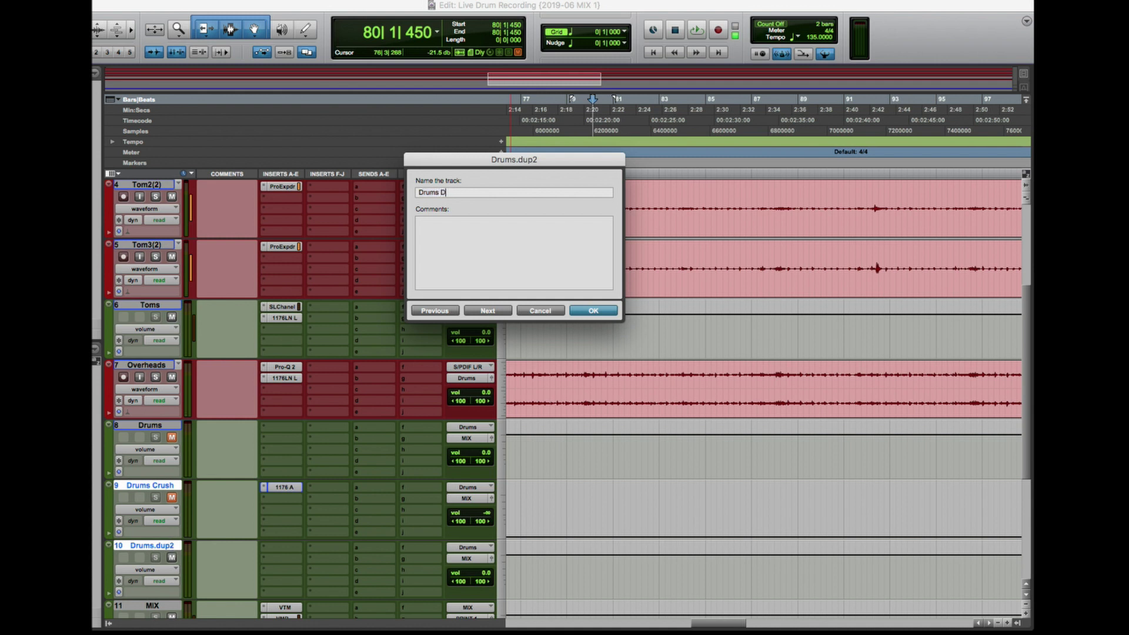
{"action": "type", "text": "Drums Dirt"}
{"action": "key", "text": "Return"}
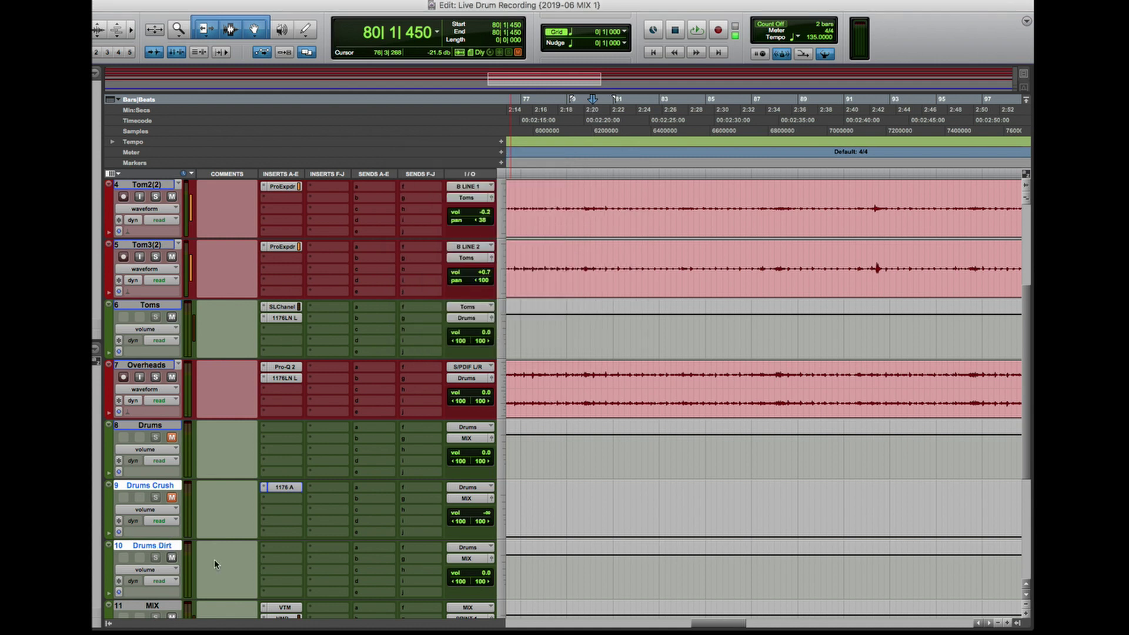
{"action": "left_click", "coordinate": [285, 548]}
{"action": "type", "text": "tube"}
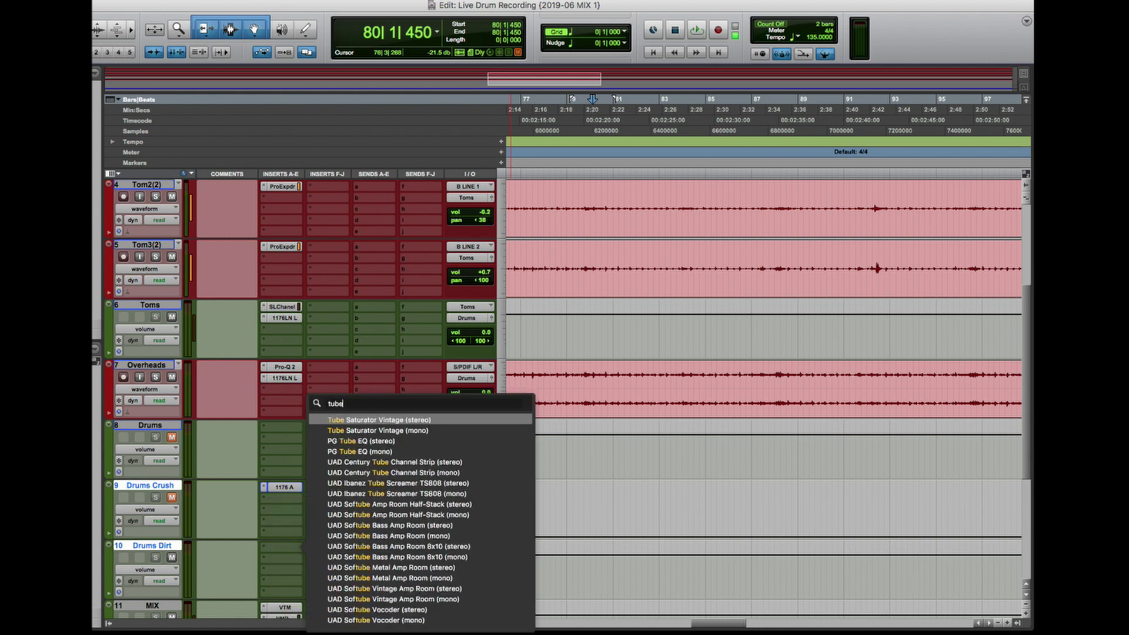
{"action": "key", "text": "Return"}
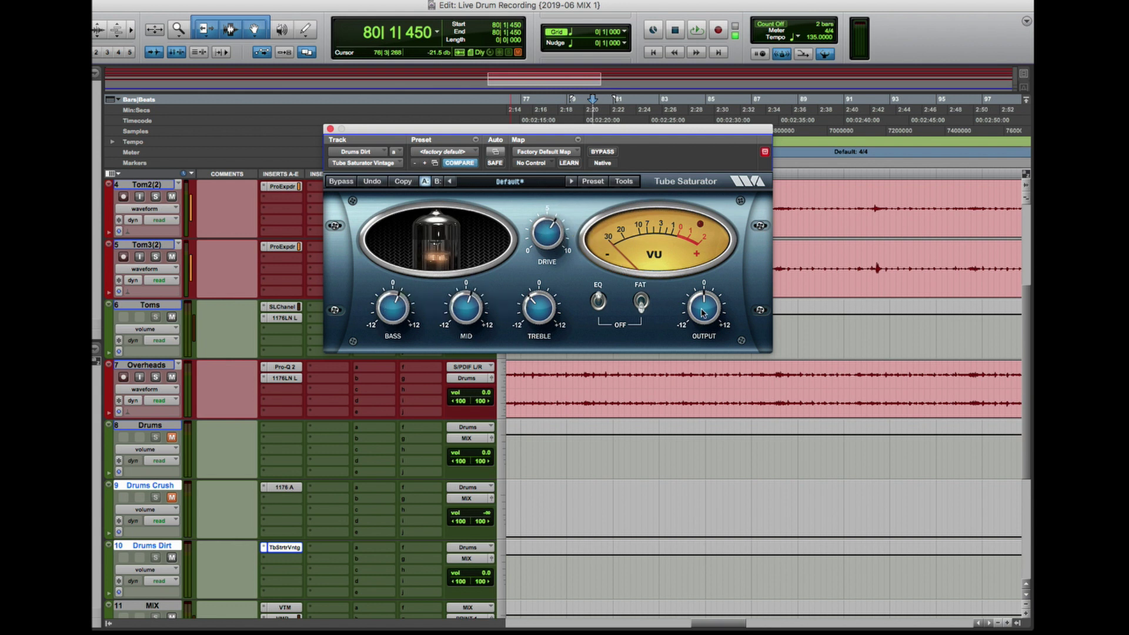
Raise the Tube Saturator's drive and lower its output during playback, and close the plug-in window
{"action": "key", "text": "space"}
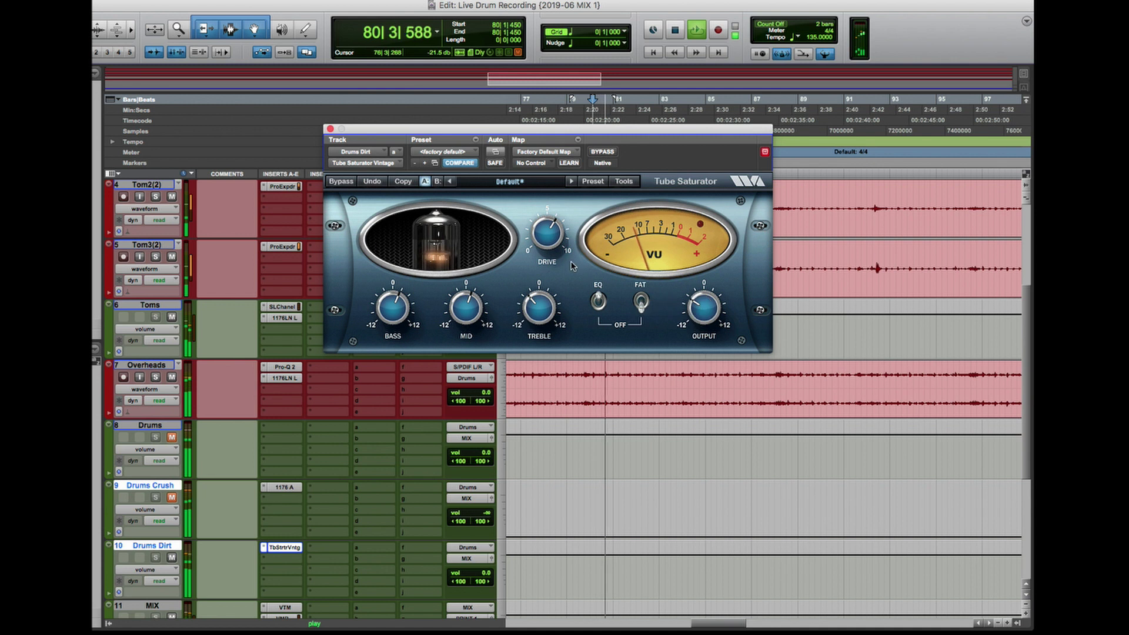
{"action": "left_click_drag", "start_coordinate": [547, 218], "coordinate": [550, 236]}
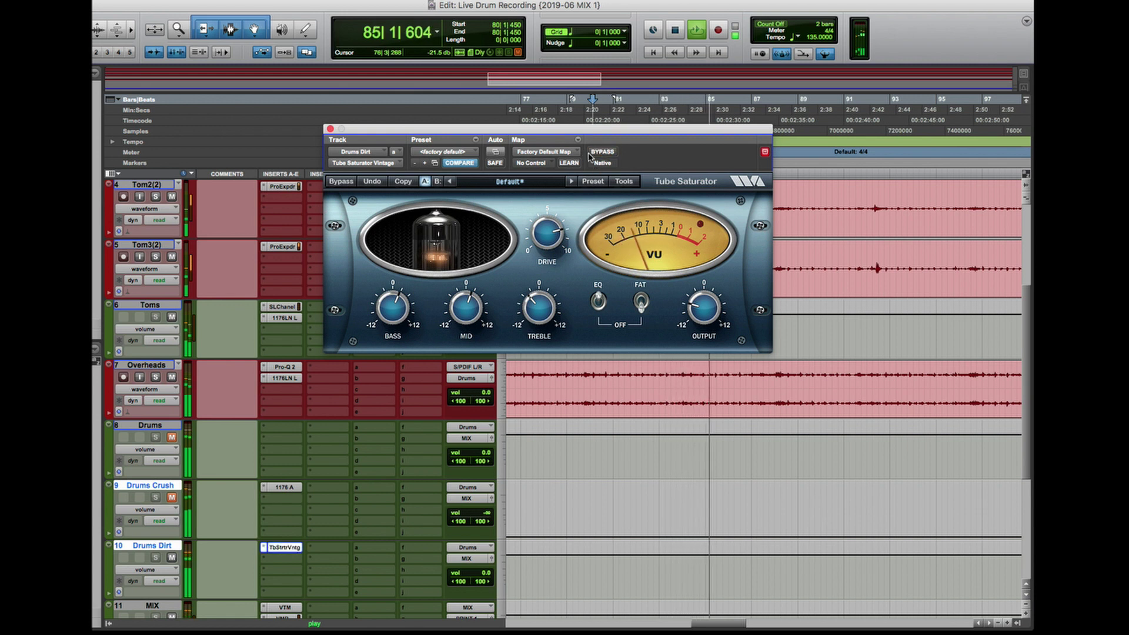
{"action": "left_click", "coordinate": [330, 128]}
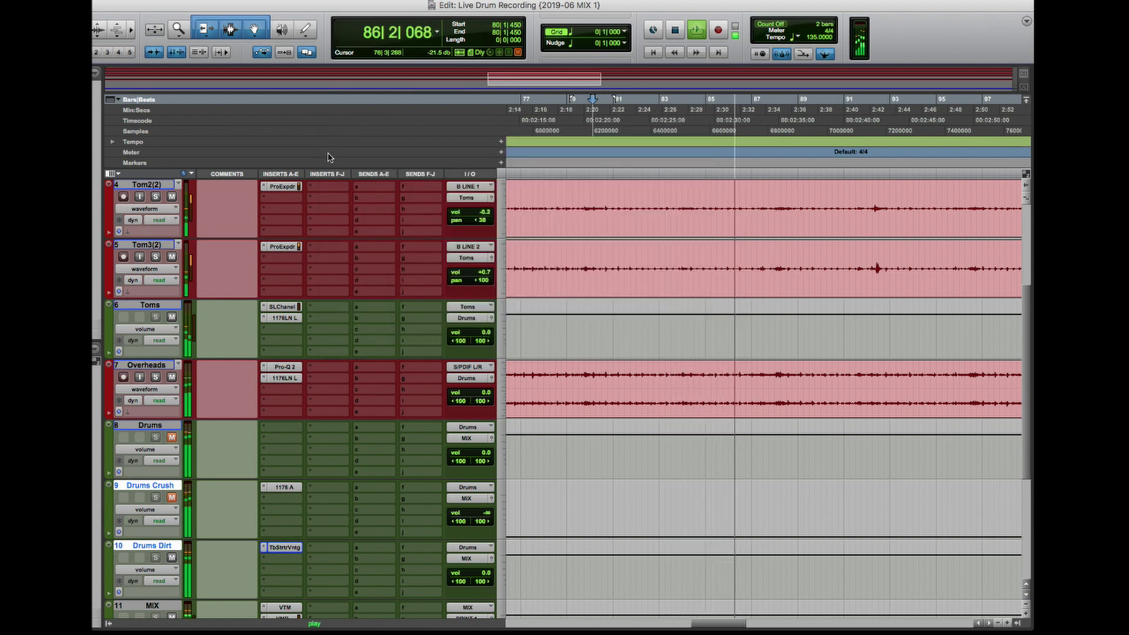
{"action": "key", "text": "space"}
Unmute the drum buses and blend Drums Crush and Drums Dirt up from -∞ to about -17.9 and -18.6 dB during playback
{"action": "left_click_drag", "start_coordinate": [486, 570], "coordinate": [471, 632]}
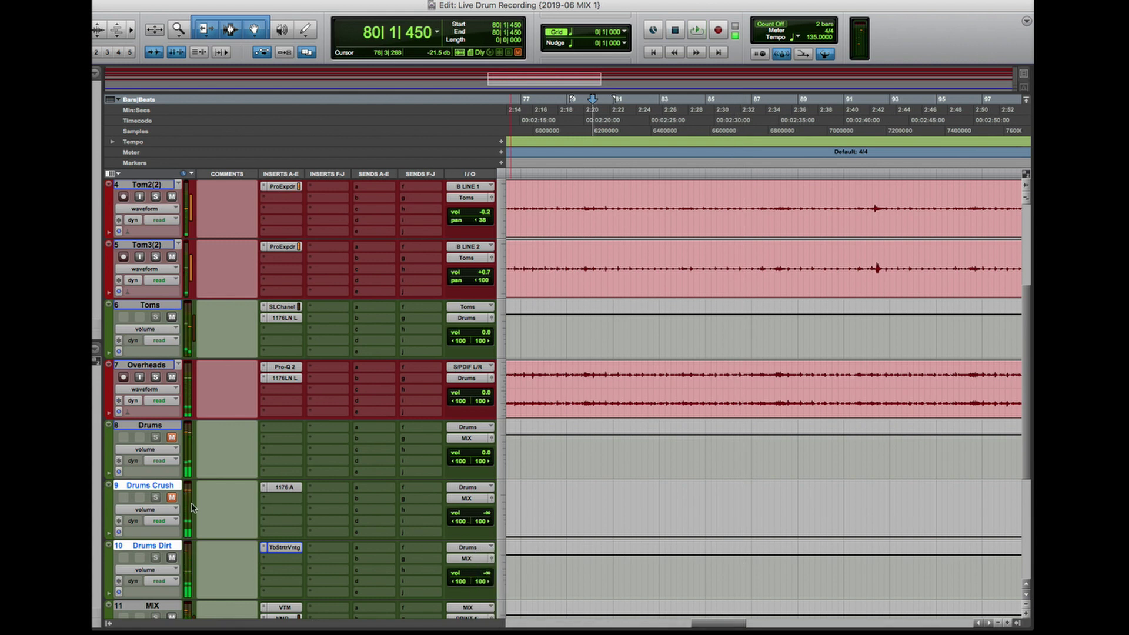
{"action": "right_click", "coordinate": [147, 425]}
{"action": "left_click", "coordinate": [164, 460]}
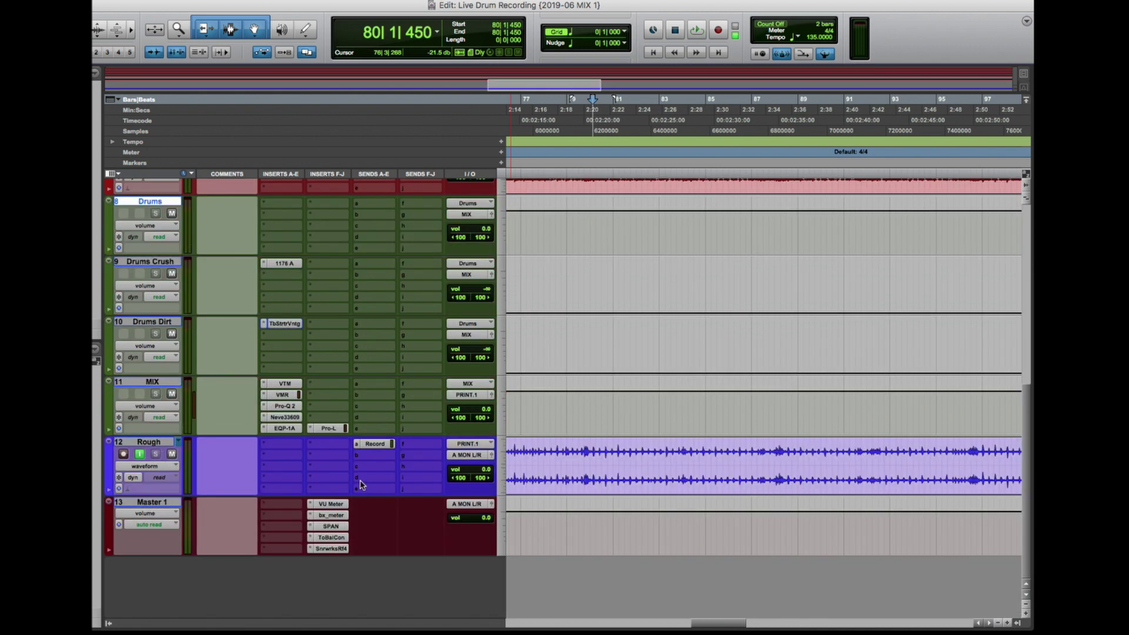
{"action": "key", "text": "space"}
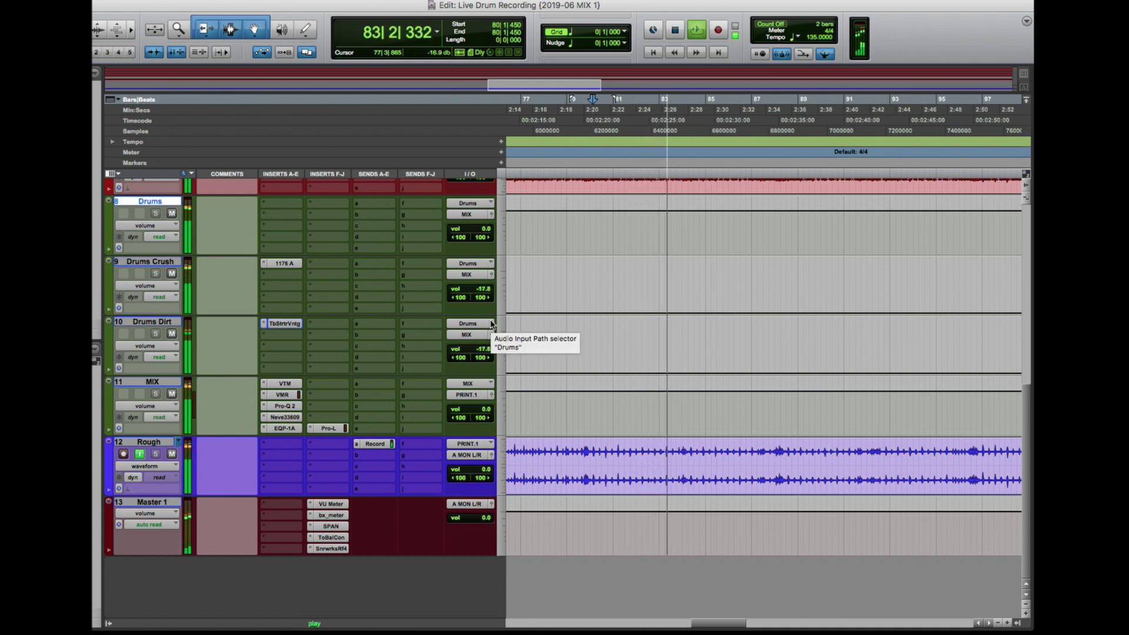
Compare the mix with Drums Crush and Drums Dirt muted and unmuted, and set their volumes to -17.2 and -18.0 dB
{"action": "left_click", "coordinate": [150, 263]}
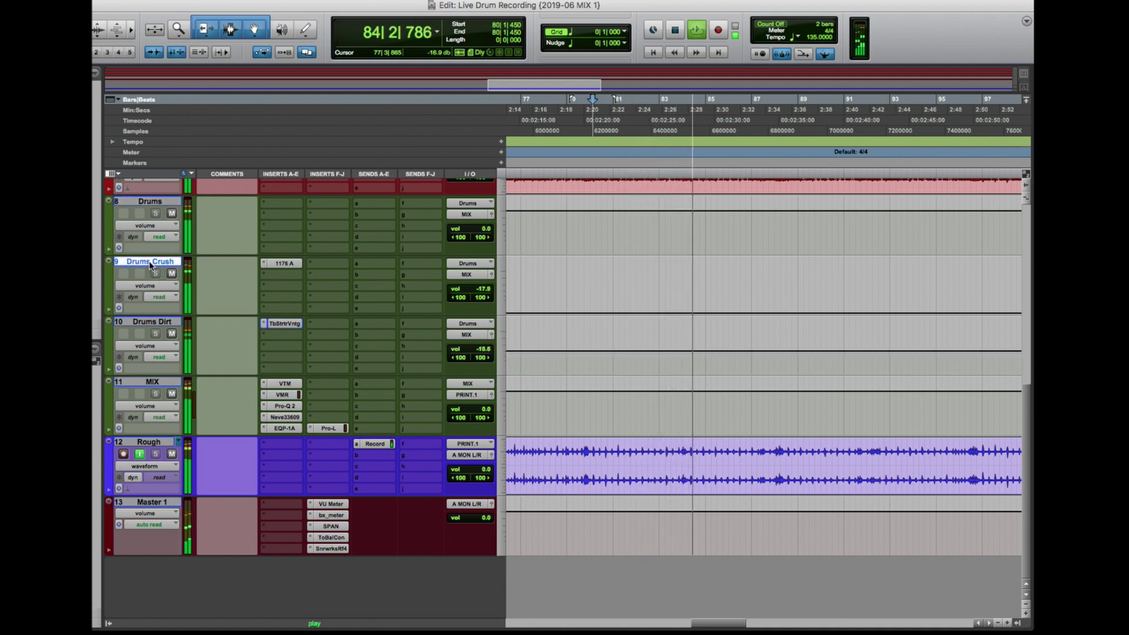
{"action": "left_click", "coordinate": [154, 322], "text": "shift"}
{"action": "key", "text": "space"}
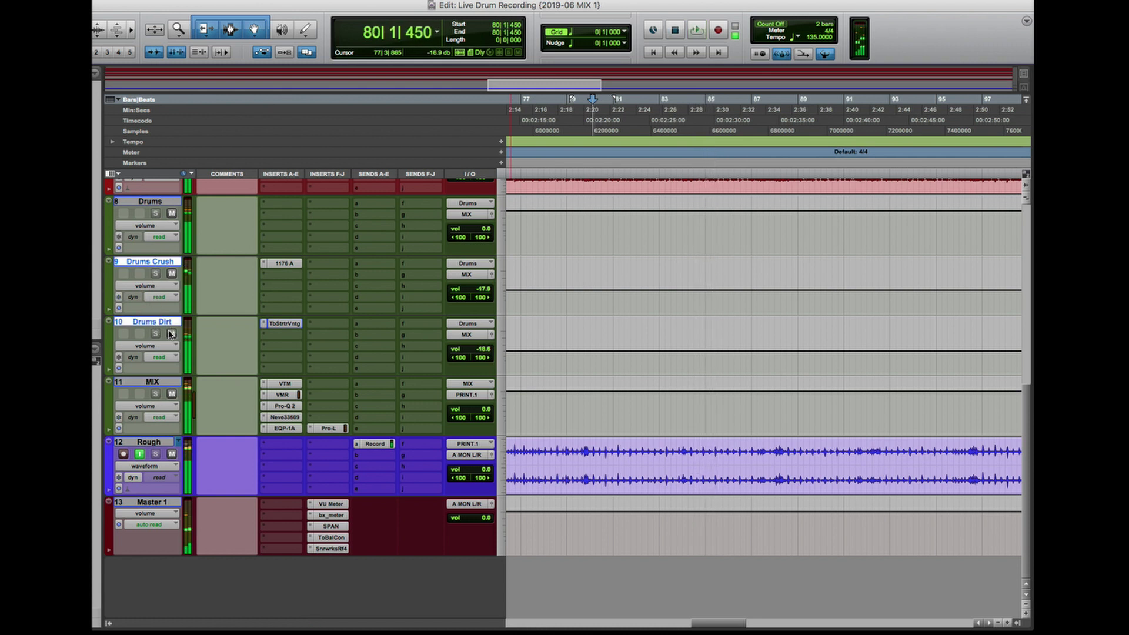
{"action": "key", "text": "space"}
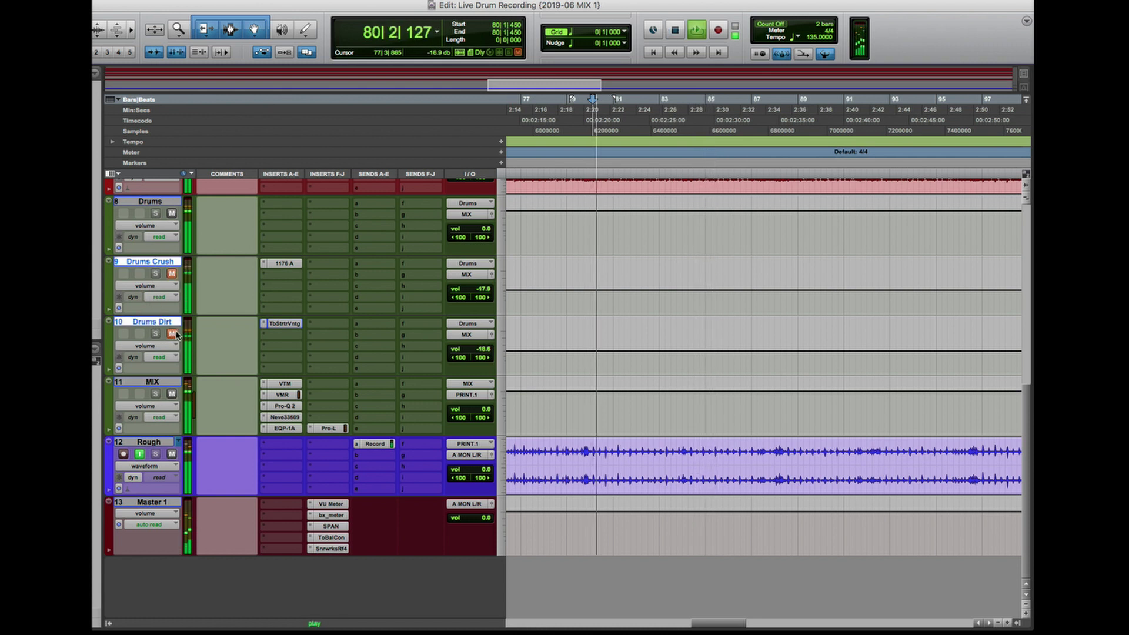
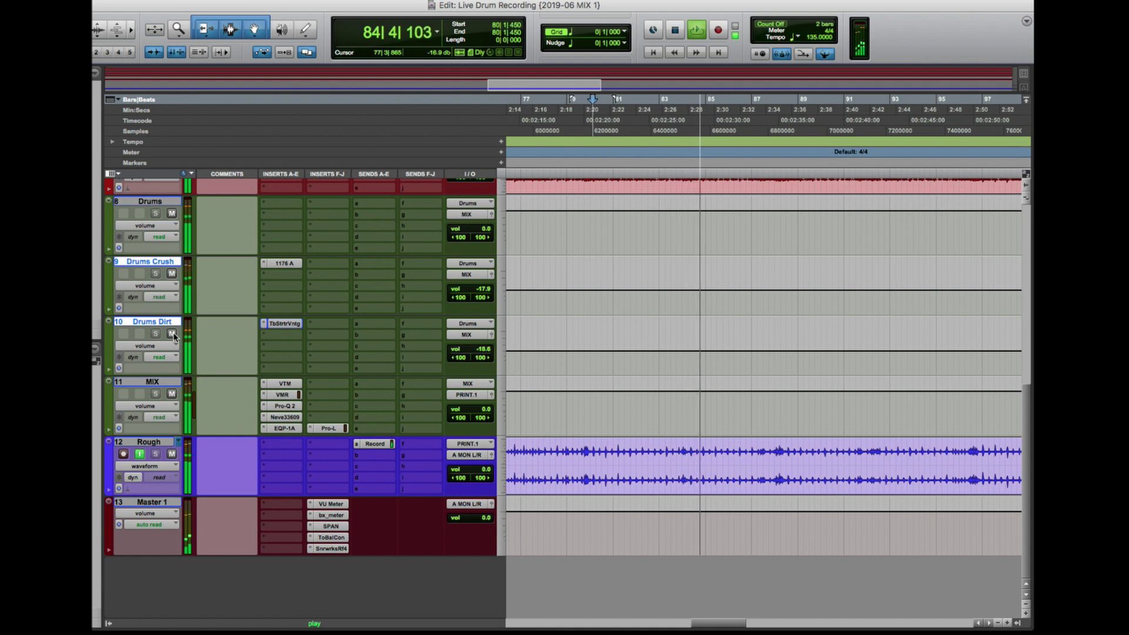
{"action": "left_click", "coordinate": [171, 334]}
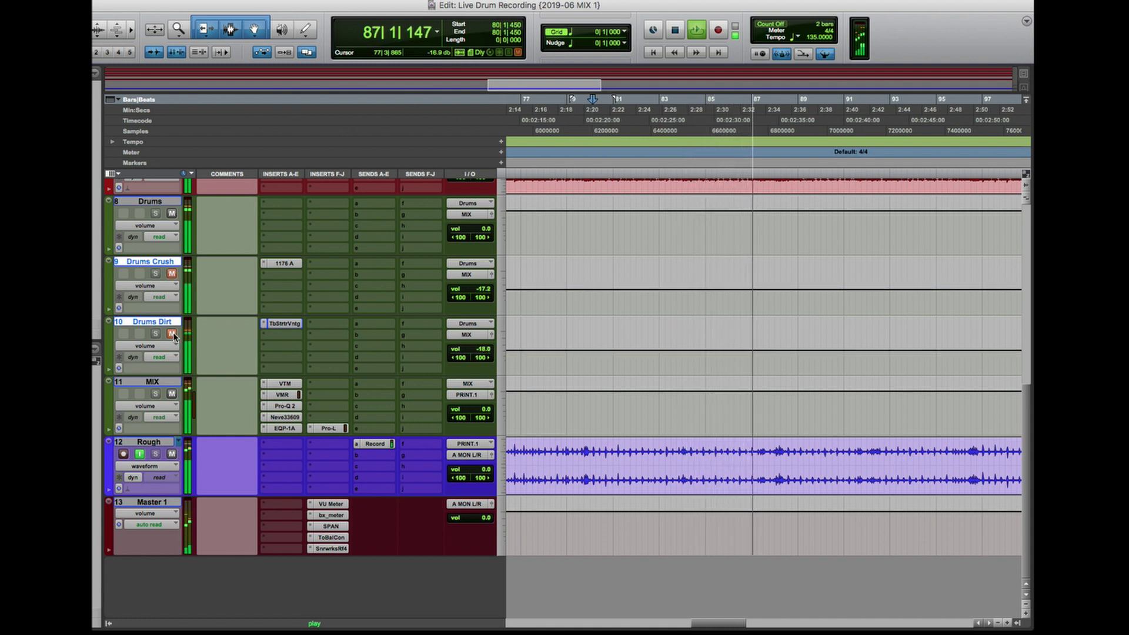
{"action": "left_click", "coordinate": [171, 333]}
{"action": "key", "text": "space"}
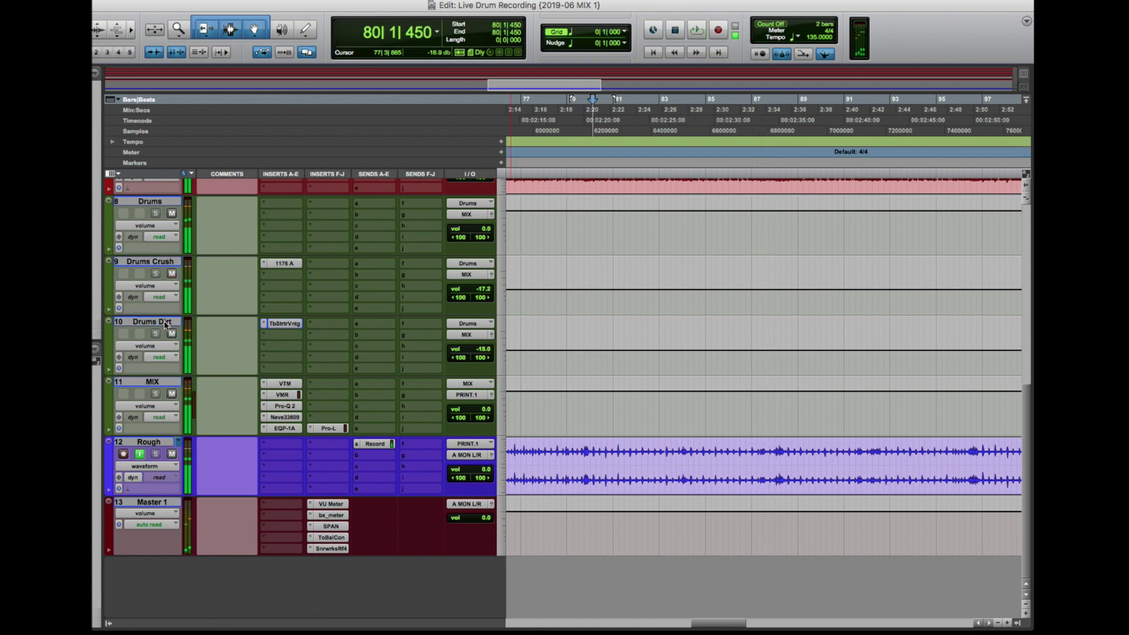
Place the playback start at about bar 66, where the snare comes back in, and listen to the full drum mix
{"action": "scroll", "coordinate": [623, 398], "scroll_direction": "up", "scroll_amount": 10}
{"action": "scroll", "coordinate": [622, 398], "scroll_direction": "up", "scroll_amount": 2}
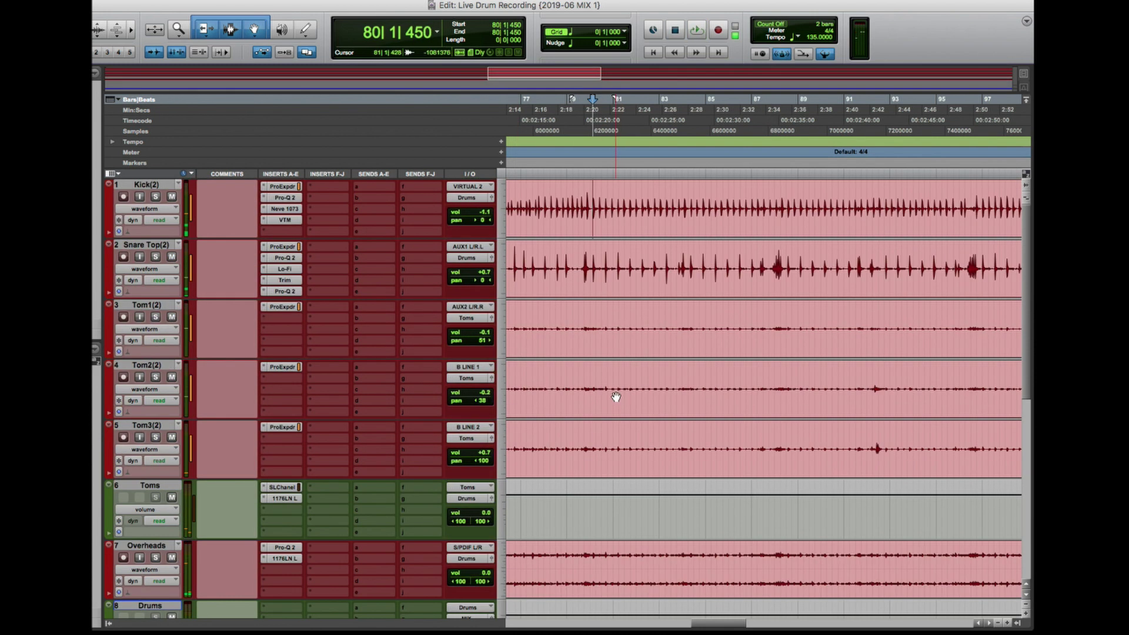
{"action": "scroll", "coordinate": [635, 405], "scroll_direction": "left", "scroll_amount": 5}
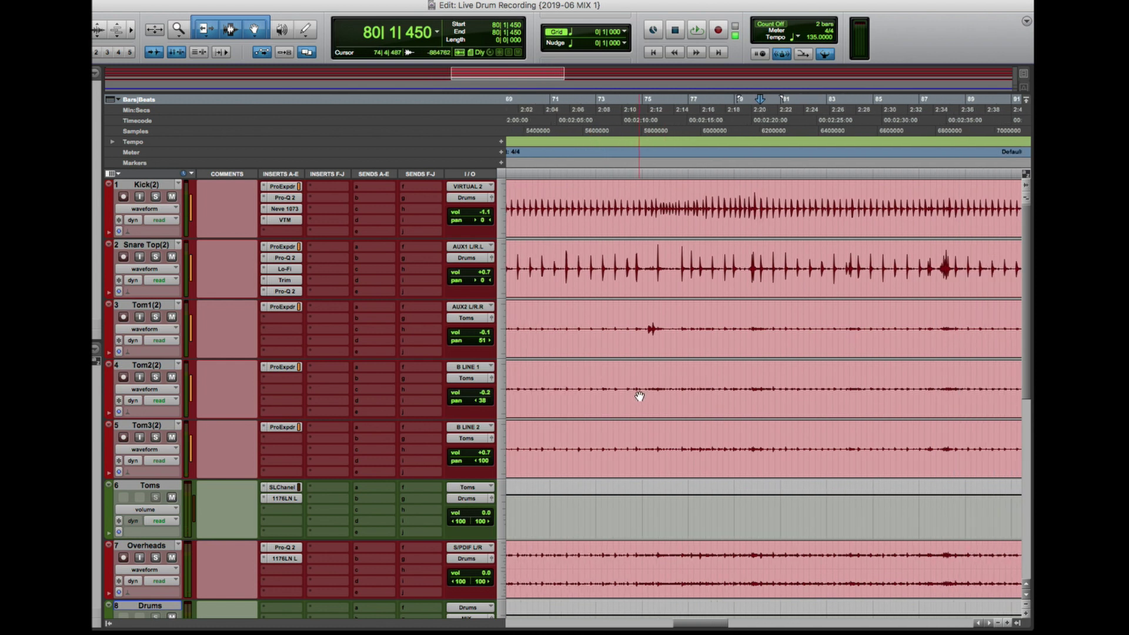
{"action": "scroll", "coordinate": [758, 355], "scroll_direction": "down", "scroll_amount": 4}
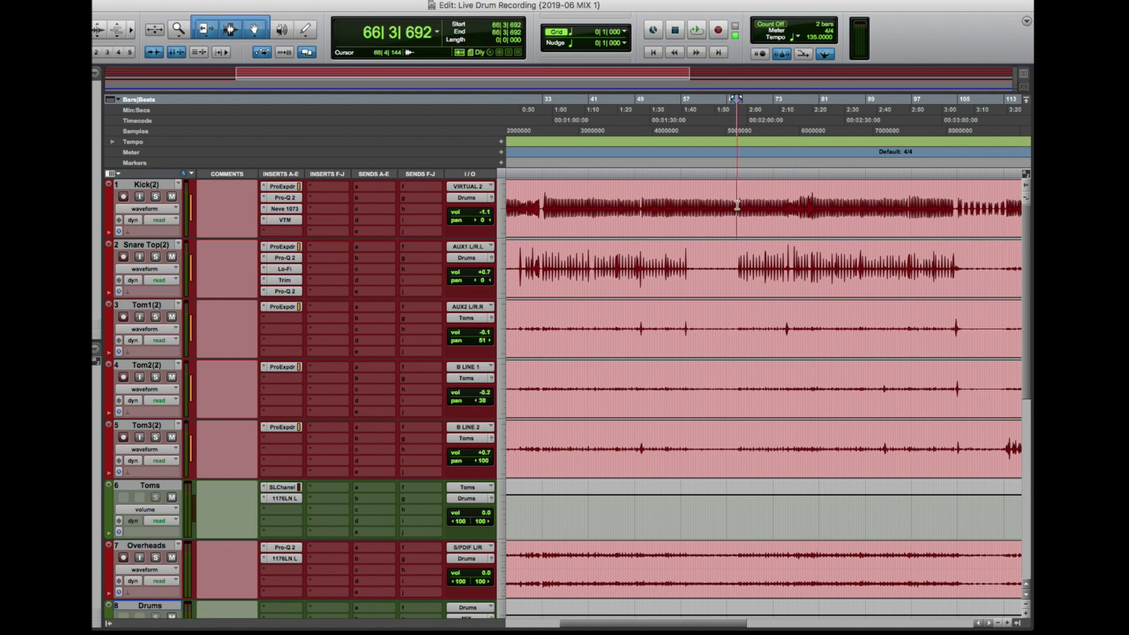
{"action": "key", "text": "space"}
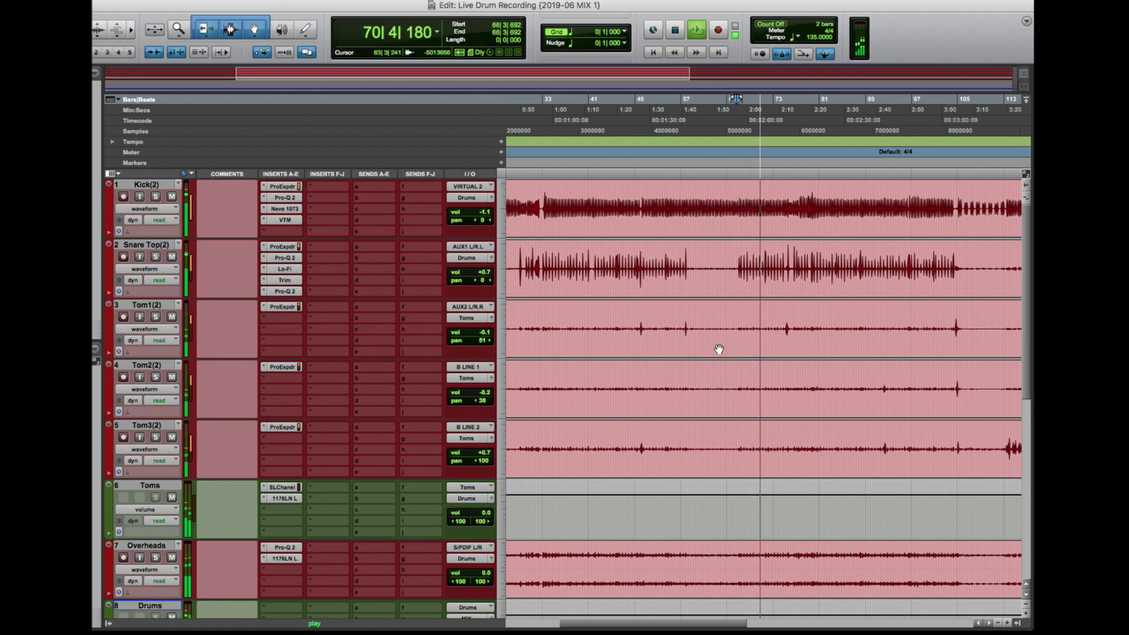
{"action": "key", "text": "space"}
Mute the Drums Crush and Drums Dirt tracks
{"action": "scroll", "coordinate": [689, 347], "scroll_direction": "down", "scroll_amount": 3}
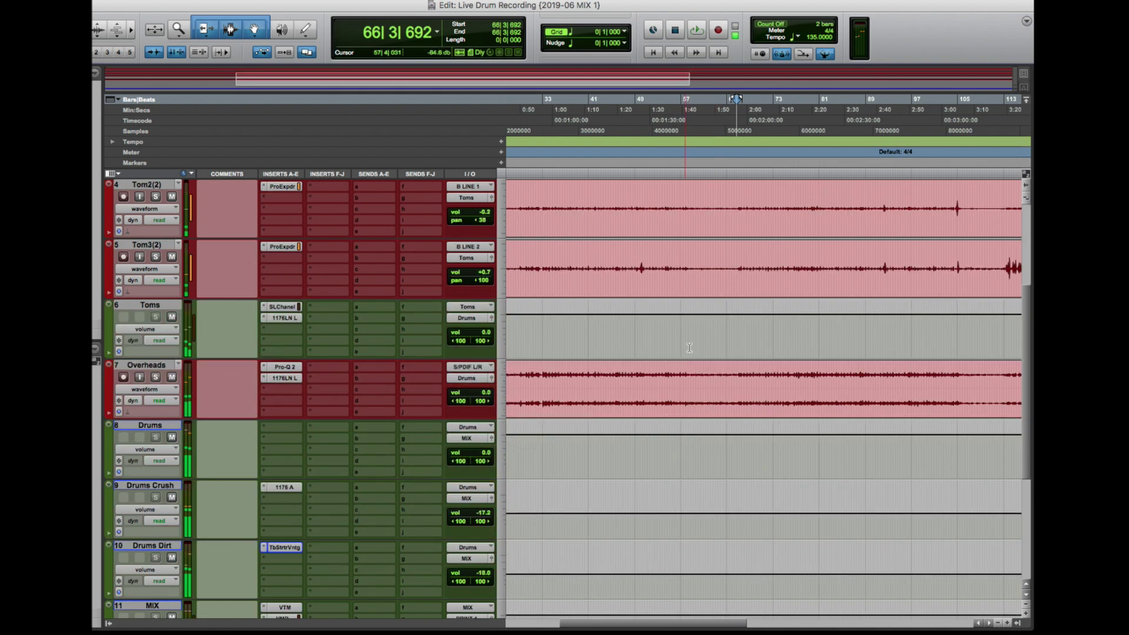
{"action": "scroll", "coordinate": [267, 520], "scroll_direction": "down", "scroll_amount": 1}
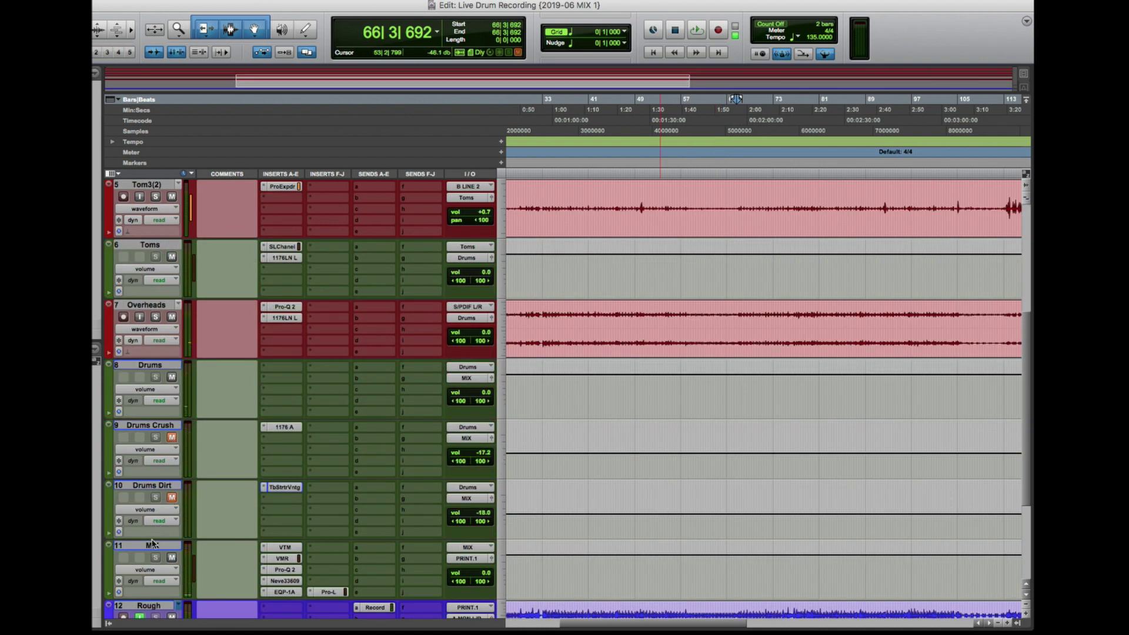
Bypass all inserts on the tracks from Kick(2) through MIX and listen to the unprocessed drums from about bar 66
{"action": "scroll", "coordinate": [151, 542], "scroll_direction": "up", "scroll_amount": 4}
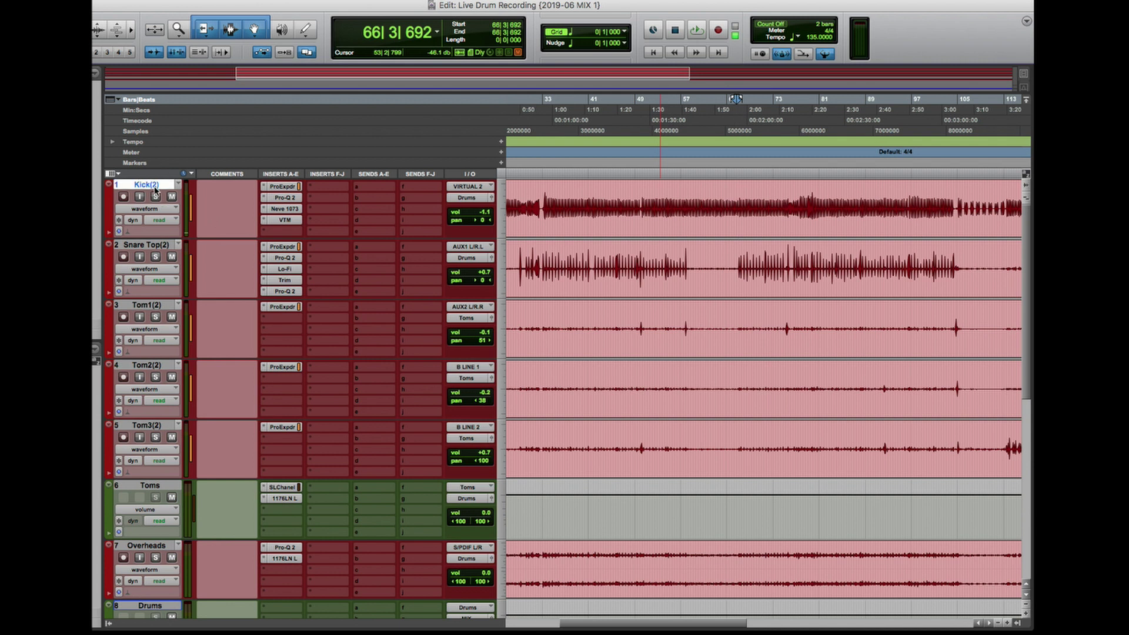
{"action": "scroll", "coordinate": [157, 425], "scroll_direction": "down", "scroll_amount": 6}
{"action": "left_click", "coordinate": [158, 424], "text": "shift"}
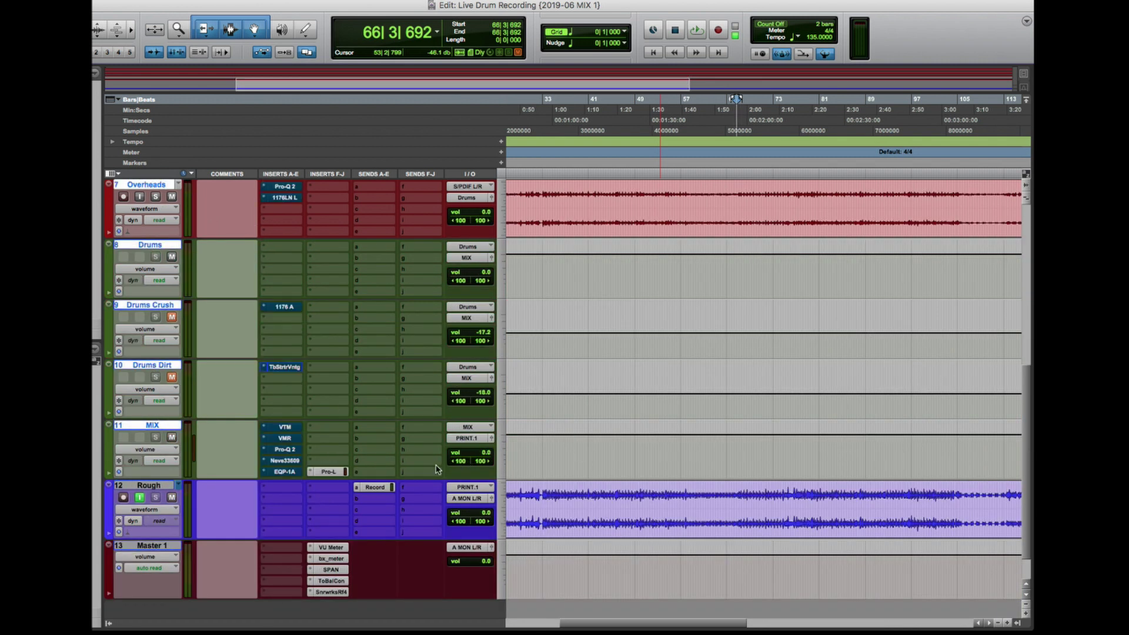
{"action": "scroll", "coordinate": [716, 440], "scroll_direction": "up", "scroll_amount": 1}
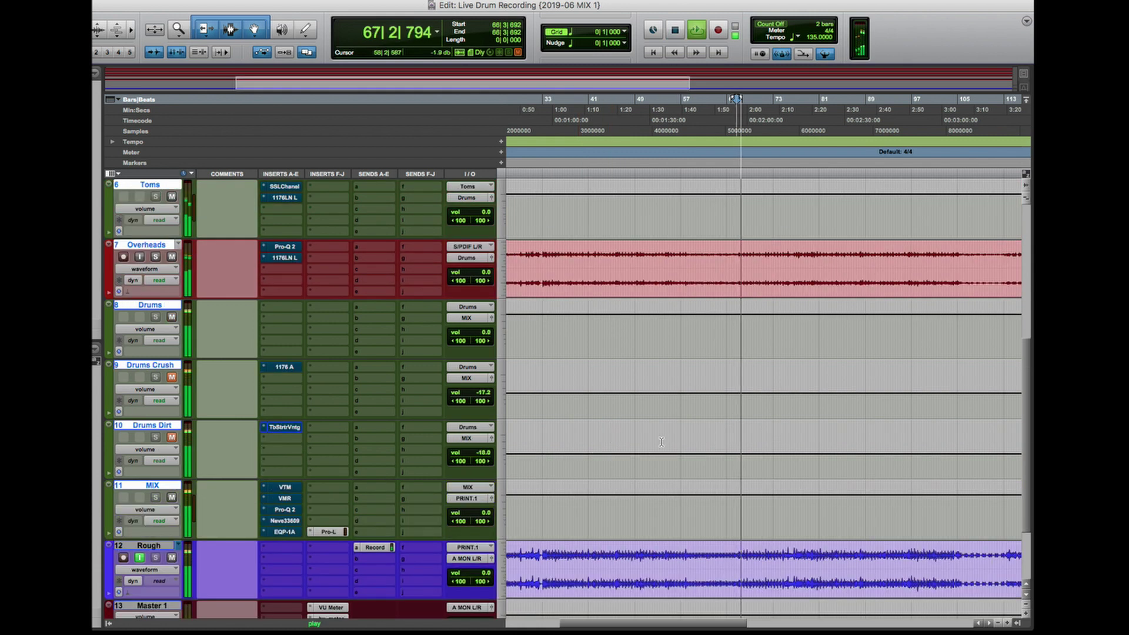
{"action": "scroll", "coordinate": [256, 445], "scroll_direction": "up", "scroll_amount": 4}
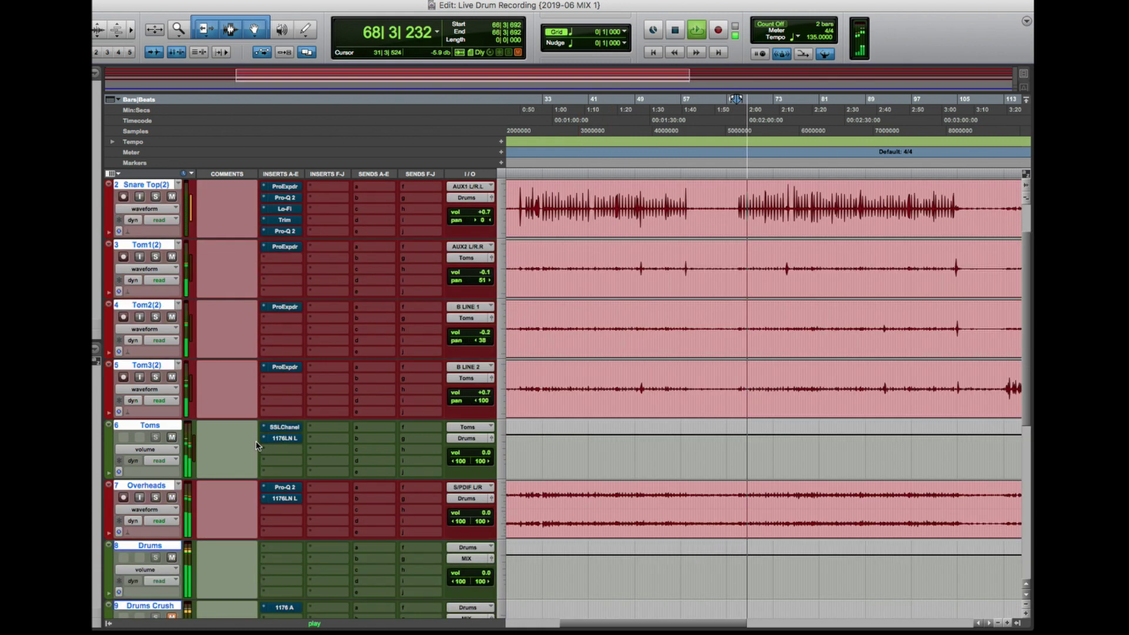
{"action": "scroll", "coordinate": [257, 445], "scroll_direction": "up", "scroll_amount": 1}
{"action": "scroll", "coordinate": [257, 435], "scroll_direction": "down", "scroll_amount": 6}
{"action": "scroll", "coordinate": [258, 358], "scroll_direction": "up", "scroll_amount": 3}
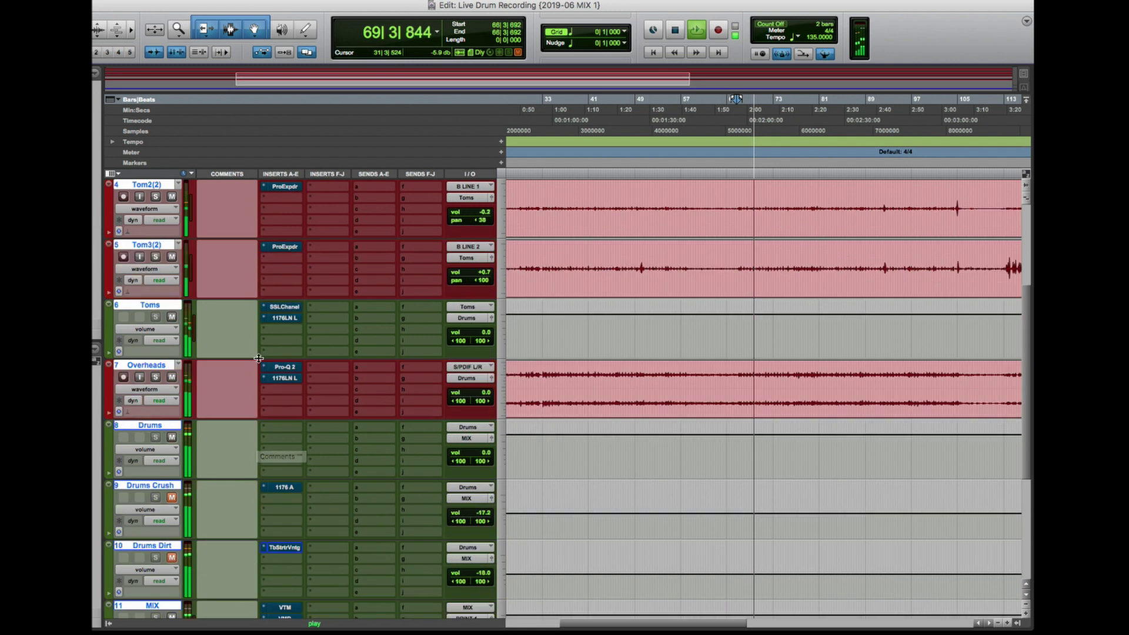
Reactivate the bypassed inserts, unmute Drums Crush and Drums Dirt, and listen to the processed drum mix
{"action": "left_click", "coordinate": [172, 497]}
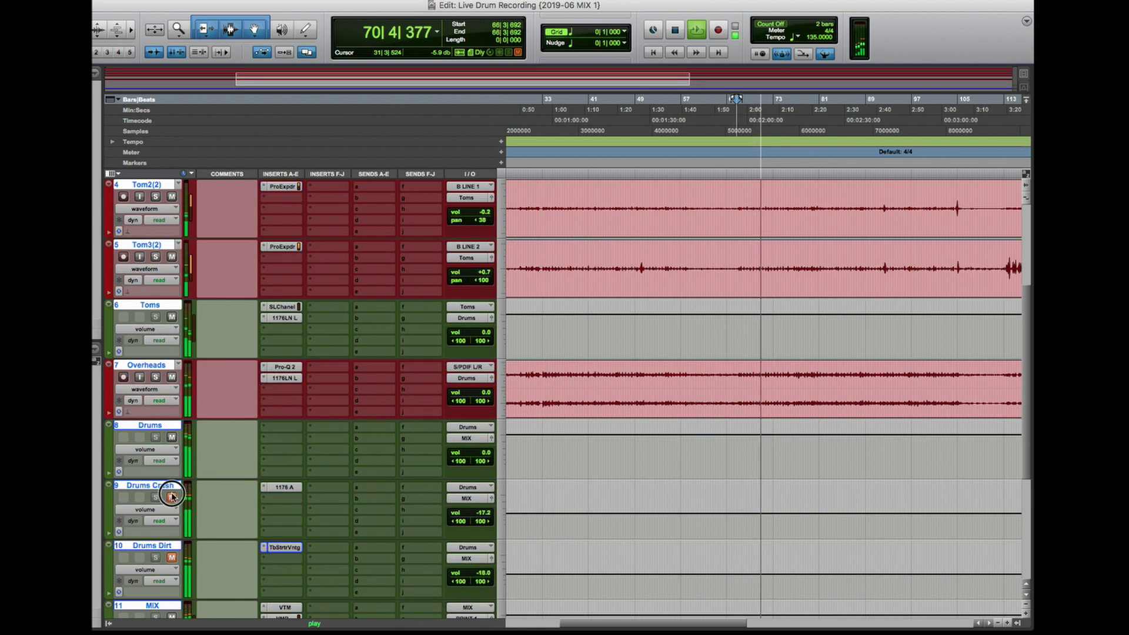
{"action": "scroll", "coordinate": [628, 331], "scroll_direction": "down", "scroll_amount": 3}
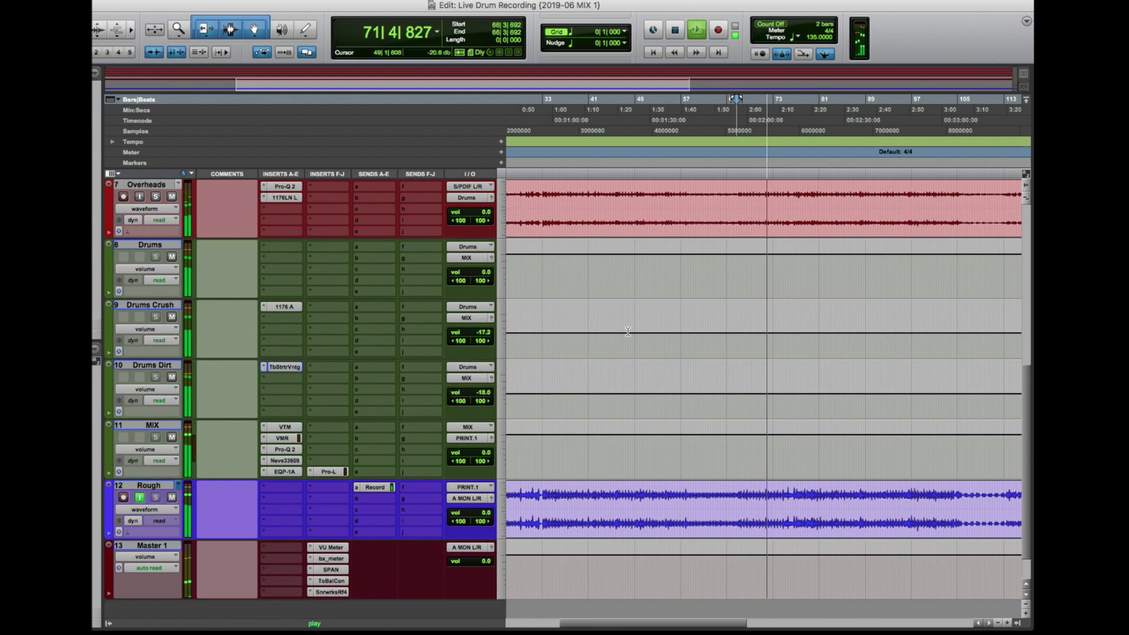
{"action": "scroll", "coordinate": [758, 341], "scroll_direction": "up", "scroll_amount": 6}
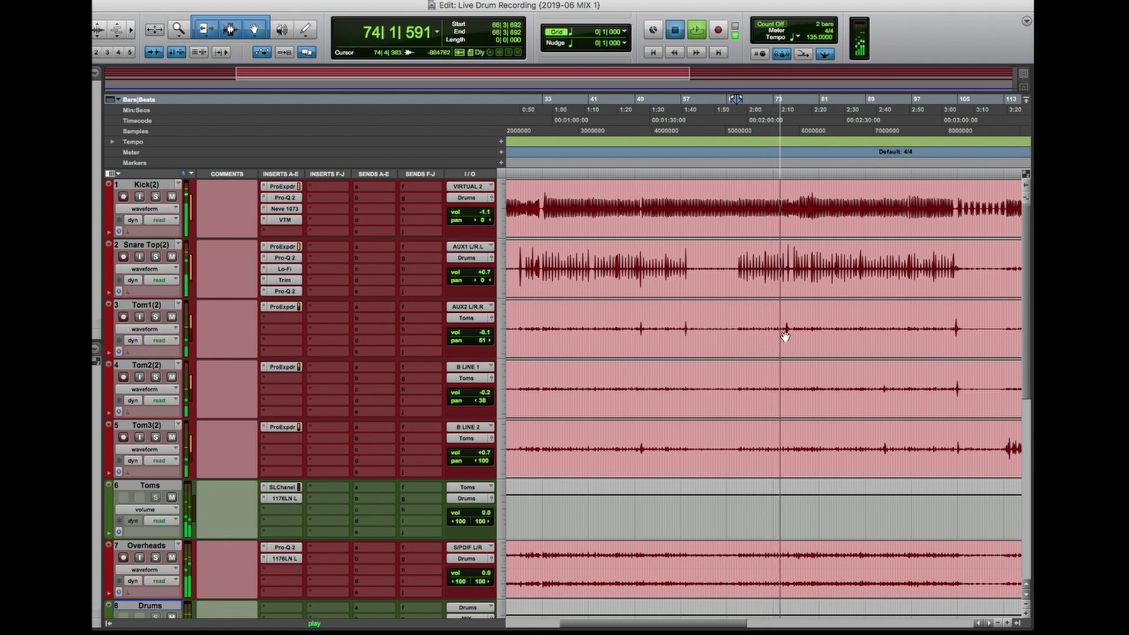
{"action": "key", "text": "space"}
Replay a short passage of the processed drum mix from about bar 66
{"action": "scroll", "coordinate": [722, 325], "scroll_direction": "down", "scroll_amount": 2}
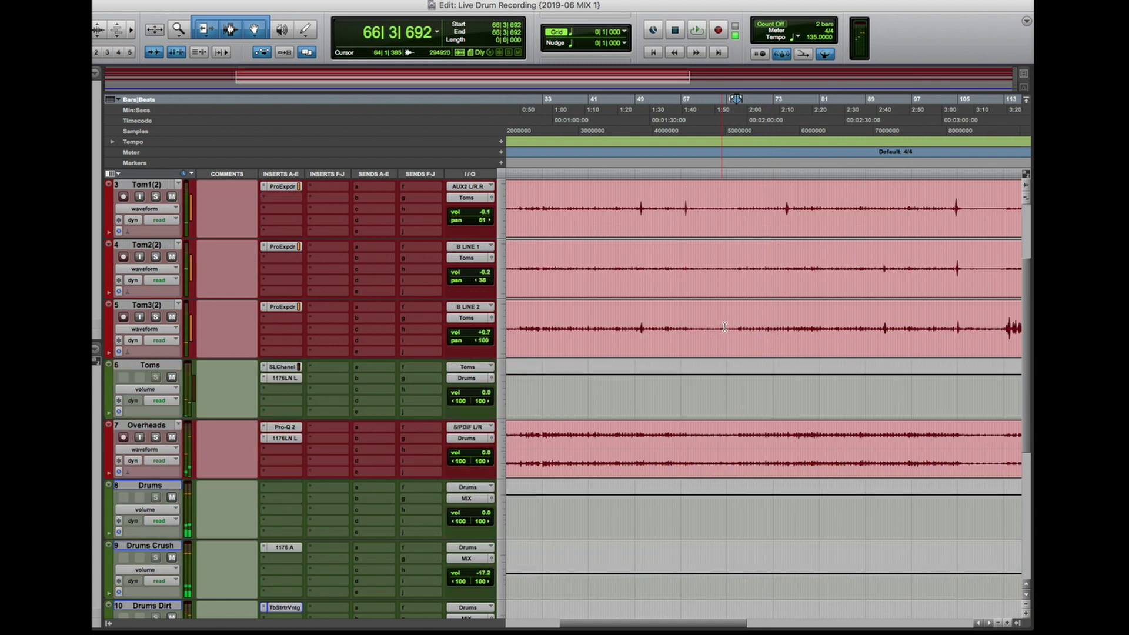
{"action": "scroll", "coordinate": [717, 327], "scroll_direction": "down", "scroll_amount": 2}
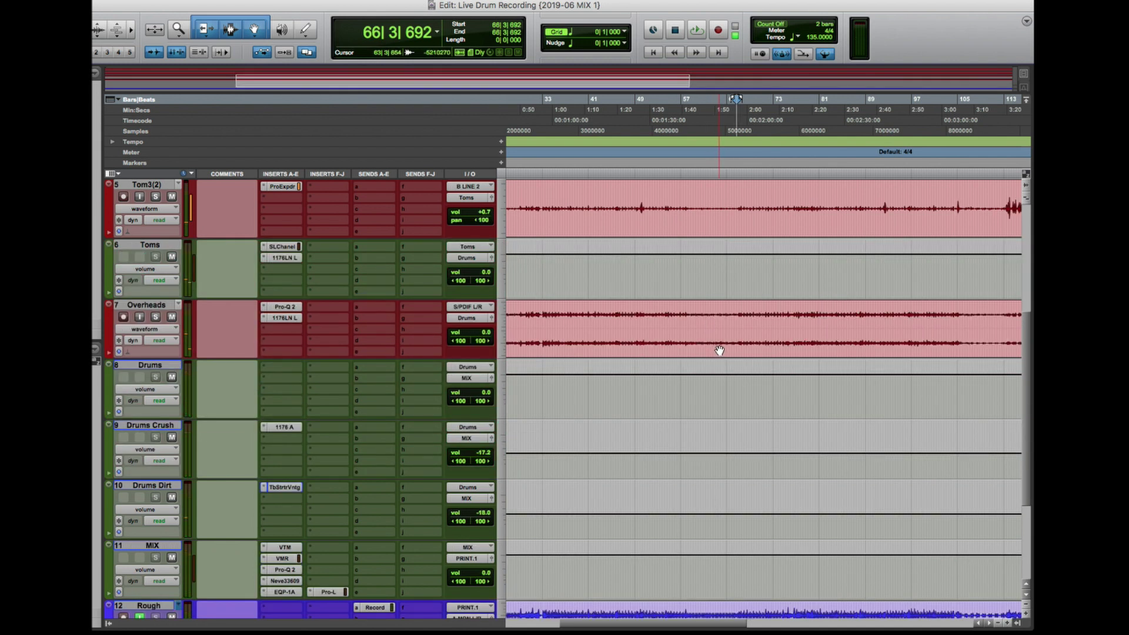
{"action": "scroll", "coordinate": [720, 350], "scroll_direction": "up", "scroll_amount": 4}
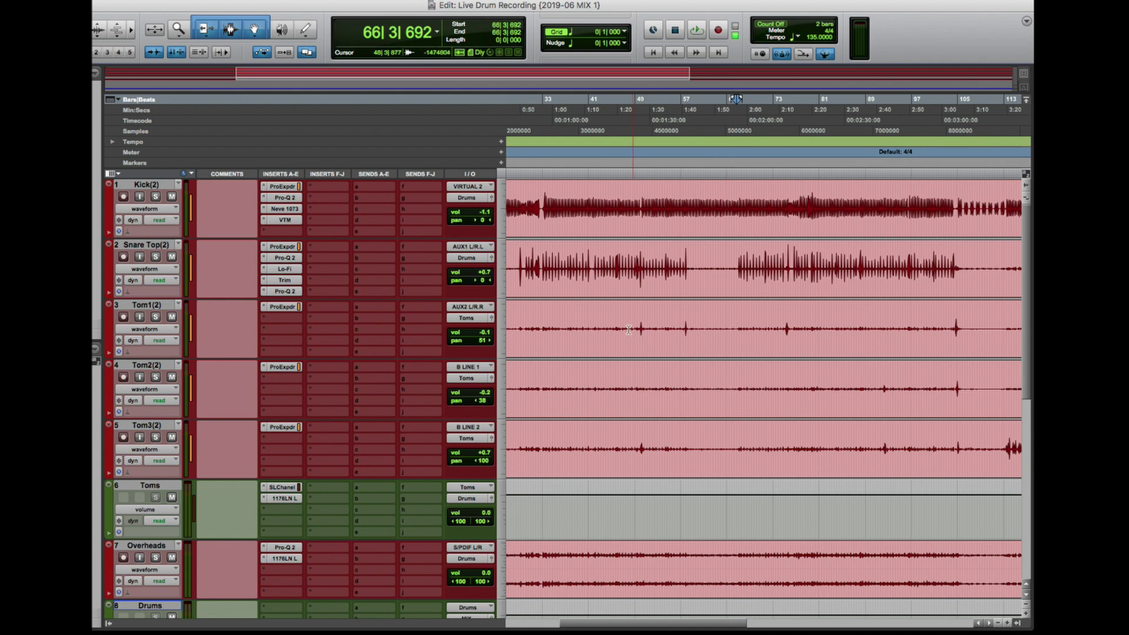
{"action": "key", "text": "space"}
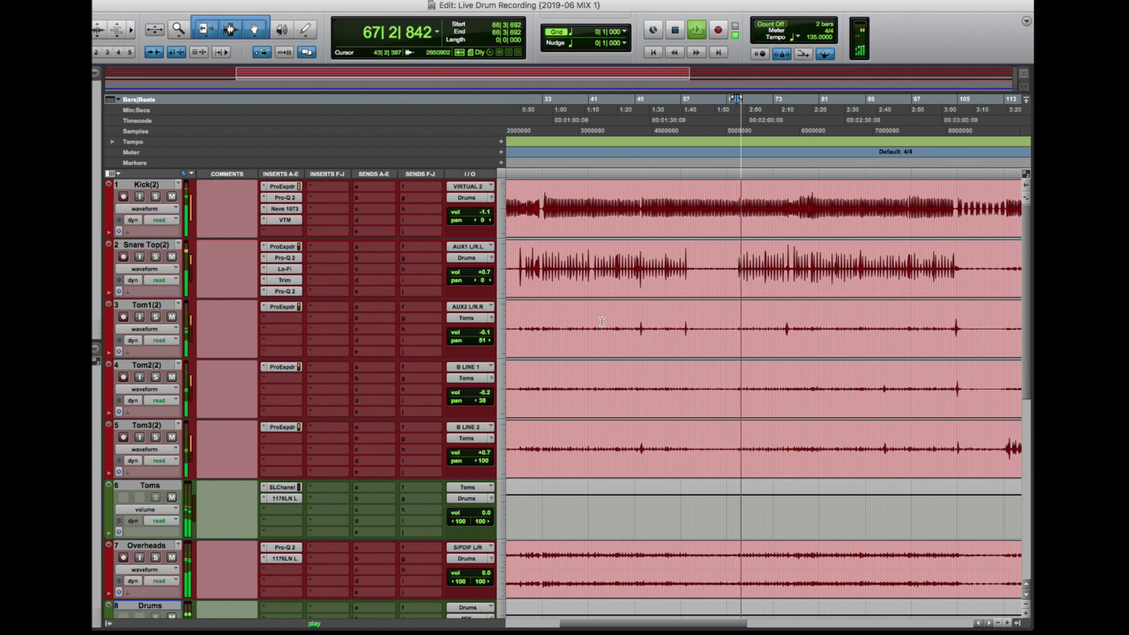
{"action": "key", "text": "space"}
Create a send from Overheads to a new stereo aux input track named Room, and set the send level to 0.0 dB
{"action": "scroll", "coordinate": [584, 361], "scroll_direction": "down", "scroll_amount": 2}
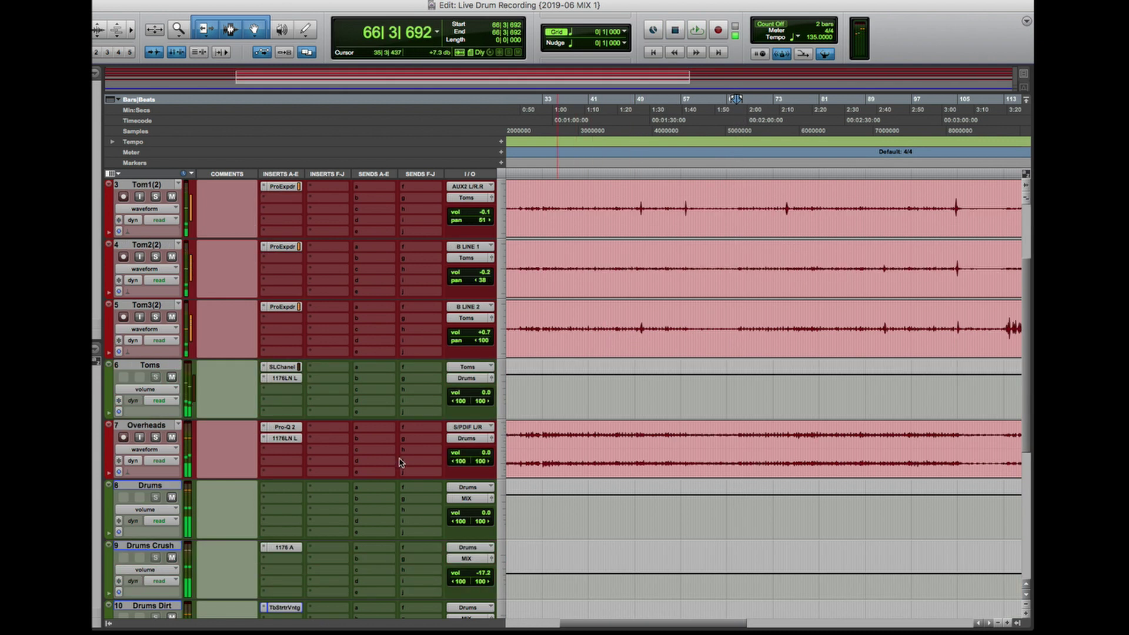
{"action": "right_click", "coordinate": [374, 437]}
{"action": "left_click", "coordinate": [393, 496]}
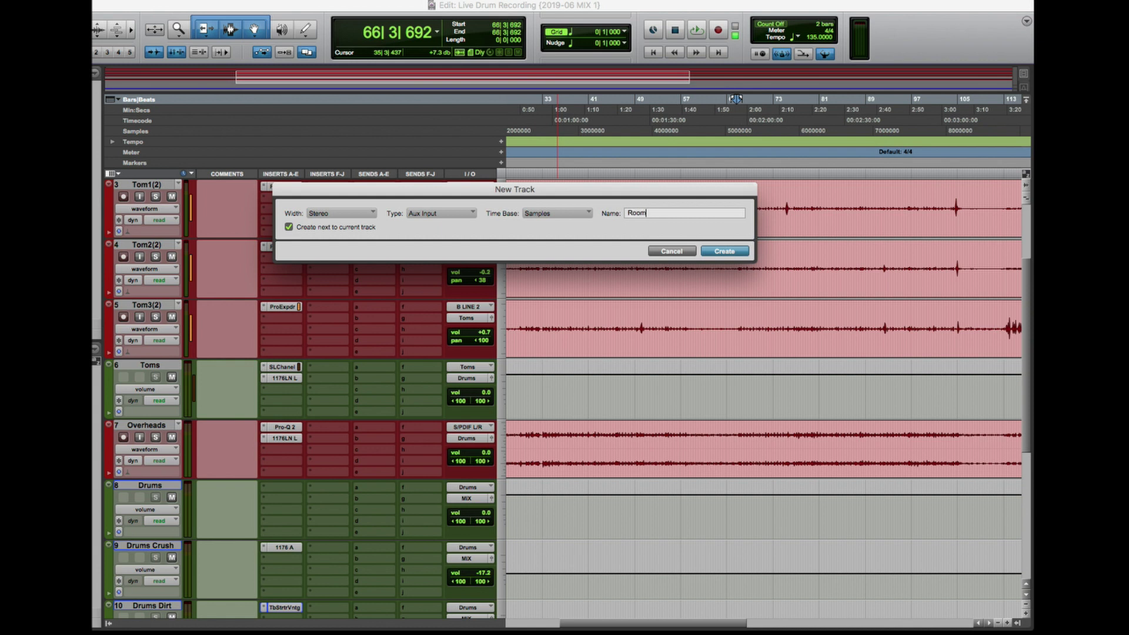
{"action": "key", "text": "Return"}
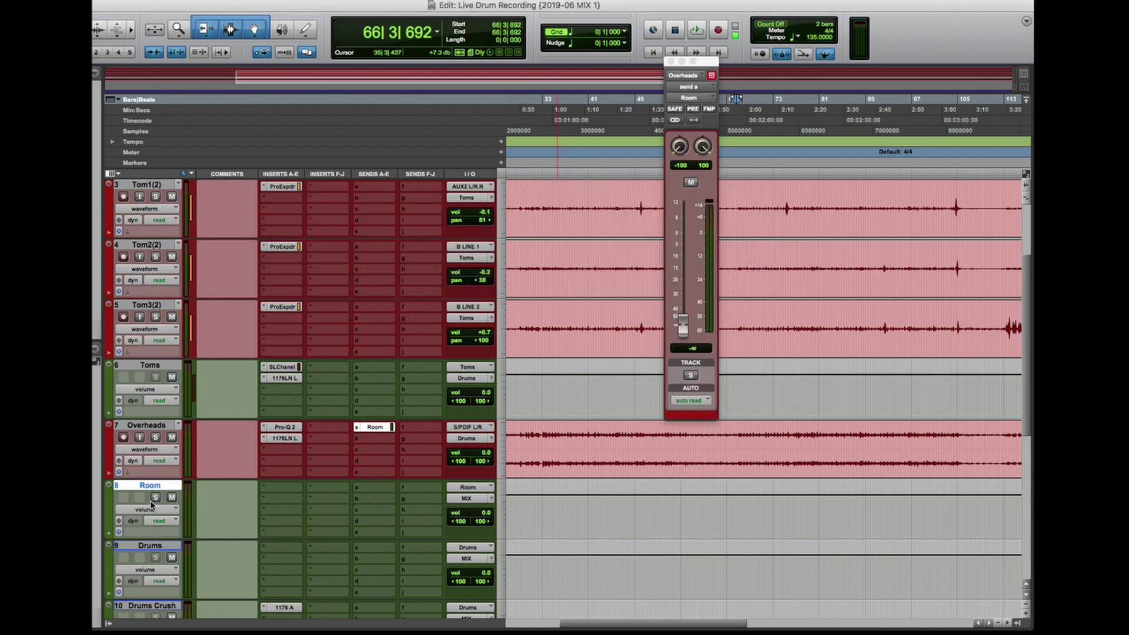
{"action": "left_click", "coordinate": [682, 327], "text": "alt"}
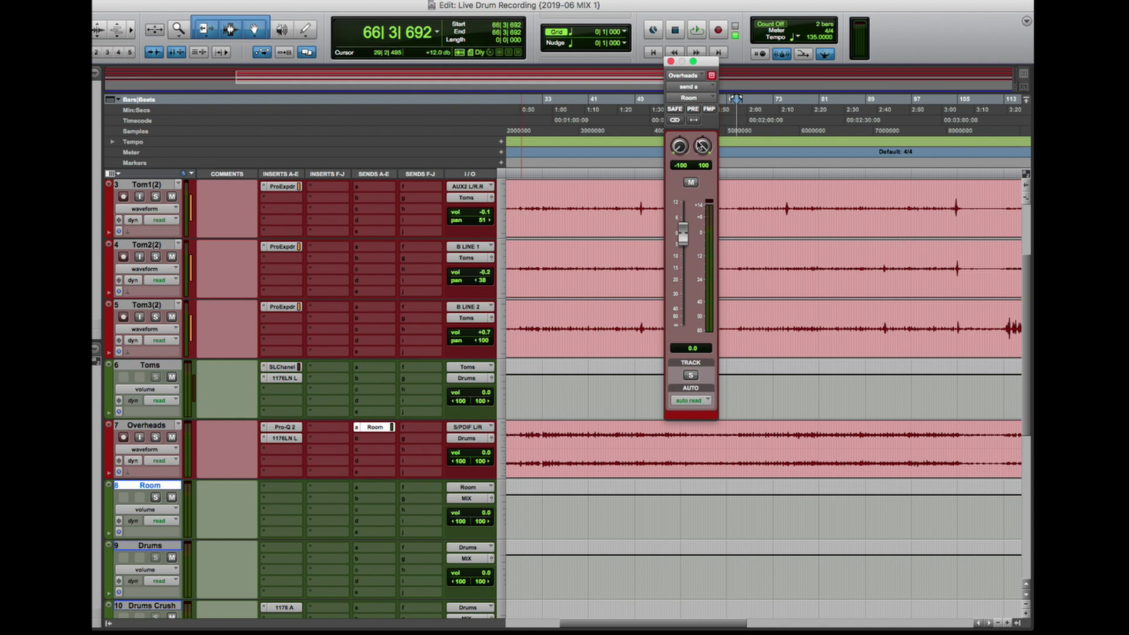
Set the Overheads send to pre-fader and solo the Room track to audition its signal
{"action": "left_click", "coordinate": [155, 497]}
{"action": "key", "text": "space"}
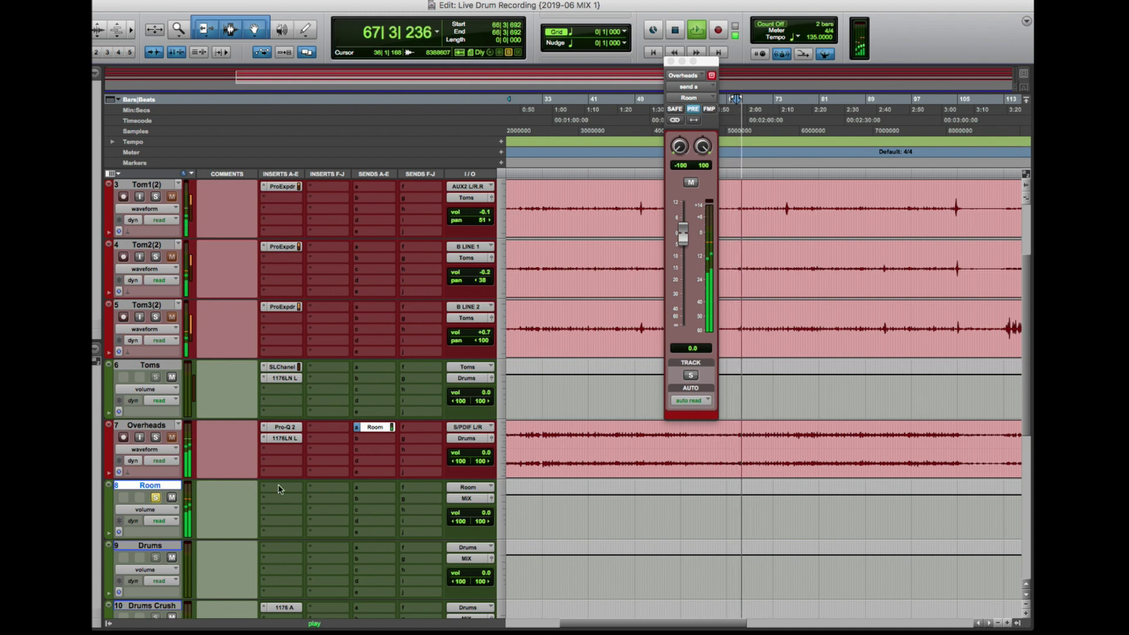
{"action": "key", "text": "space"}
Insert a stereo EQ3 7-Band on Room, with the low-pass filter at 3.47 kHz and the high-pass filter at 148.9 Hz
{"action": "left_click", "coordinate": [278, 490]}
{"action": "left_click", "coordinate": [281, 489]}
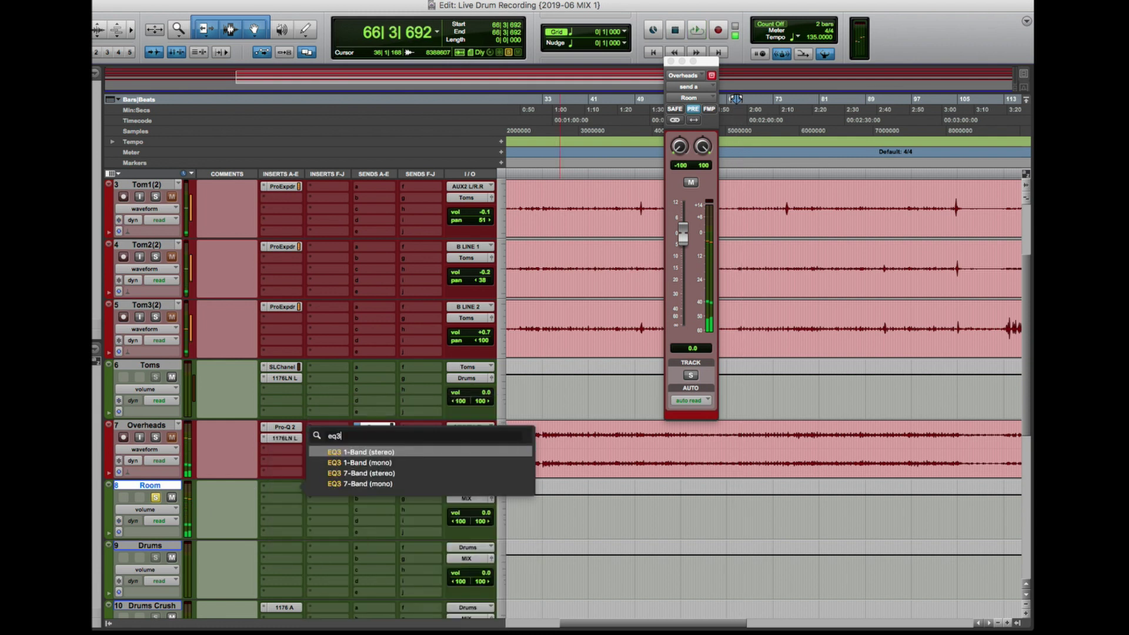
{"action": "key", "text": "Escape"}
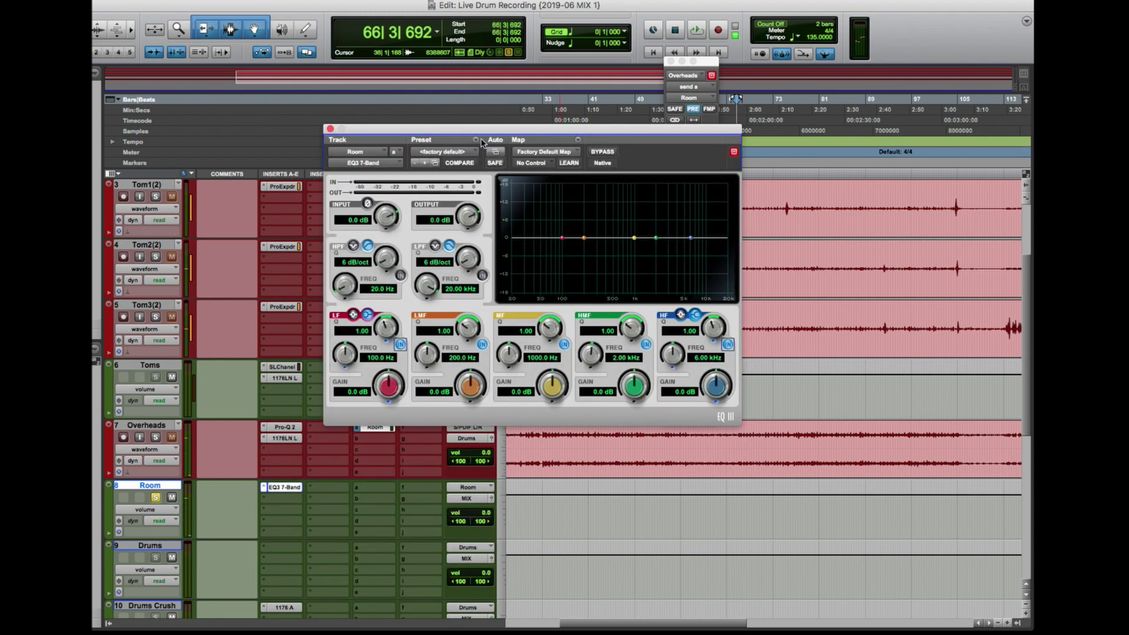
{"action": "left_click_drag", "start_coordinate": [416, 295], "coordinate": [410, 310]}
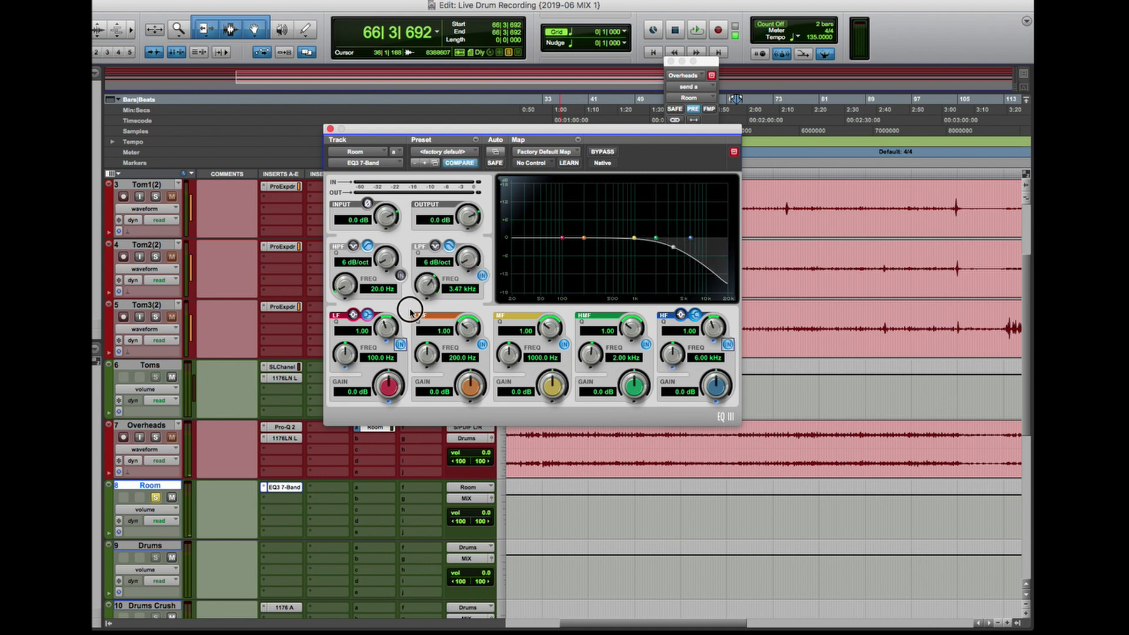
{"action": "left_click_drag", "start_coordinate": [346, 285], "coordinate": [346, 280]}
{"action": "key", "text": "space"}
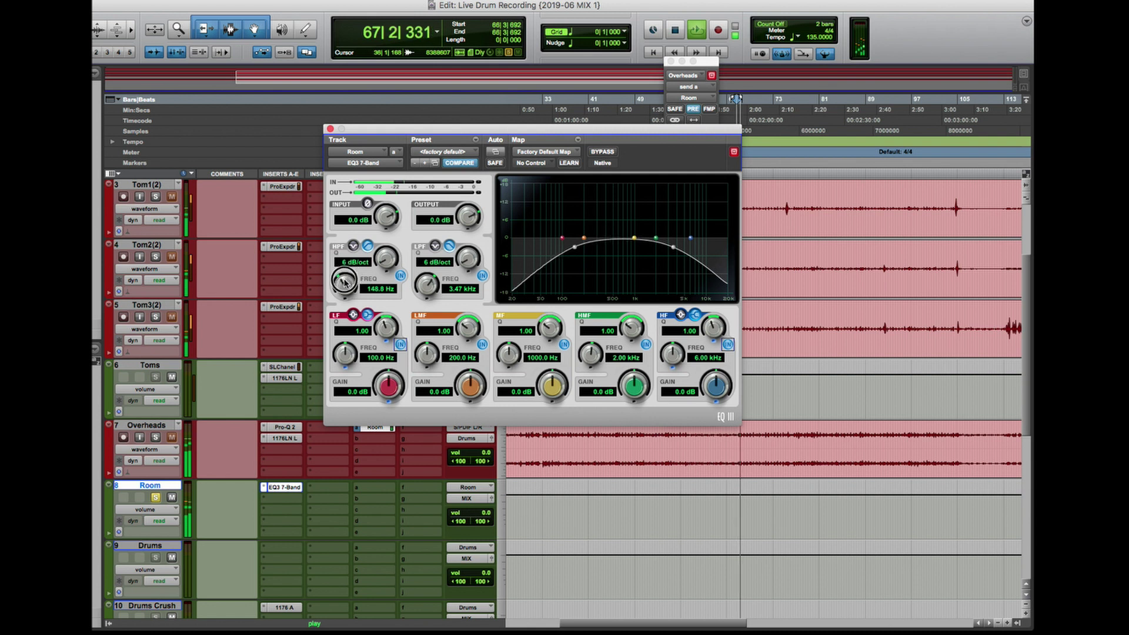
Pull the high-mid and low-mid points of the Room EQ curve slightly down by ear during playback, and close the EQ
{"action": "mouse_move", "coordinate": [657, 242]}
{"action": "left_mouse_down"}
{"action": "mouse_move", "coordinate": [670, 252]}
{"action": "mouse_move", "coordinate": [658, 248]}
{"action": "left_mouse_up"}
{"action": "mouse_move", "coordinate": [585, 238]}
{"action": "left_mouse_down"}
{"action": "mouse_move", "coordinate": [569, 201]}
{"action": "mouse_move", "coordinate": [575, 254]}
{"action": "left_mouse_up"}
{"action": "left_click", "coordinate": [330, 130]}
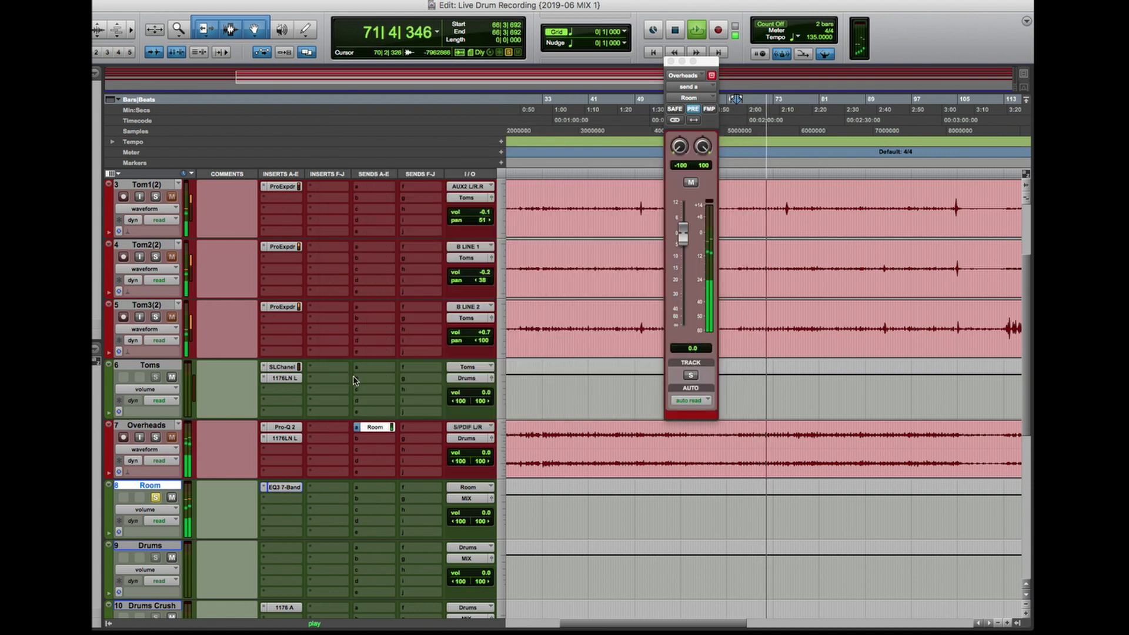
{"action": "key", "text": "space"}
Insert the stereo UAD UA 1176 Rev A compressor after the EQ on the Room track
{"action": "left_click", "coordinate": [279, 496]}
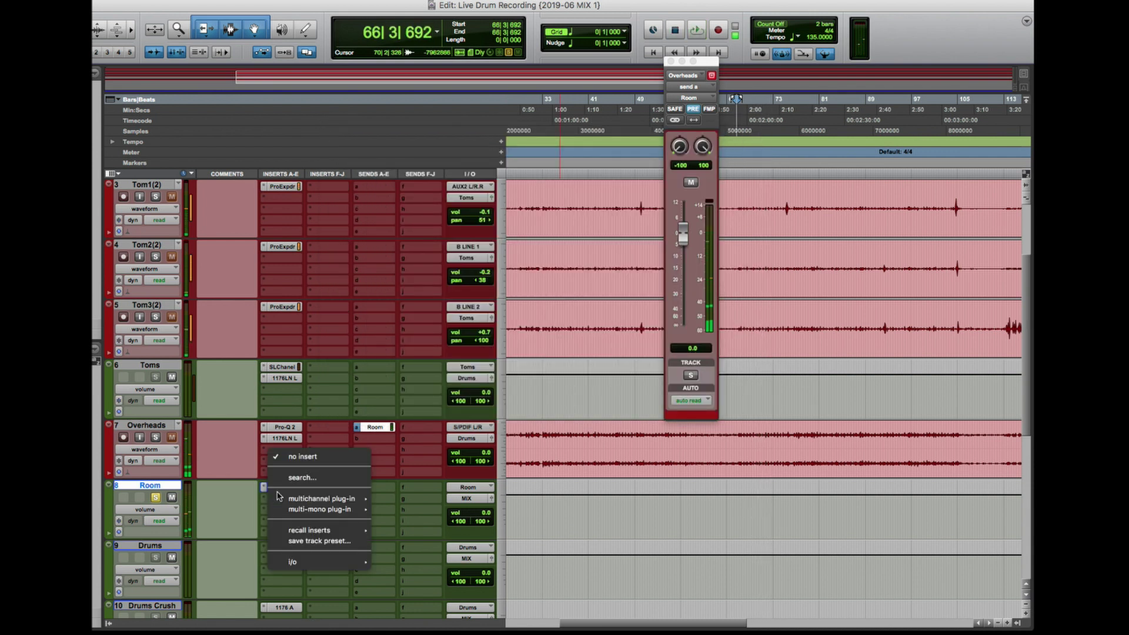
{"action": "left_click", "coordinate": [302, 478]}
{"action": "type", "text": "1176"}
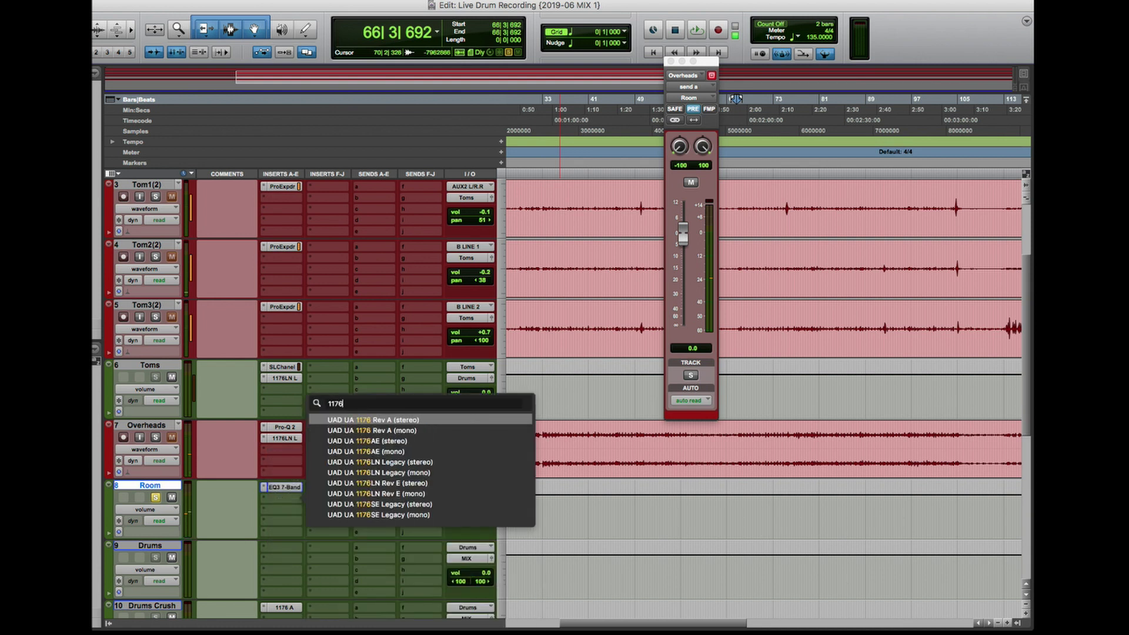
{"action": "key", "text": "Down"}
{"action": "key", "text": "Down"}
{"action": "key", "text": "Down"}
{"action": "key", "text": "Up"}
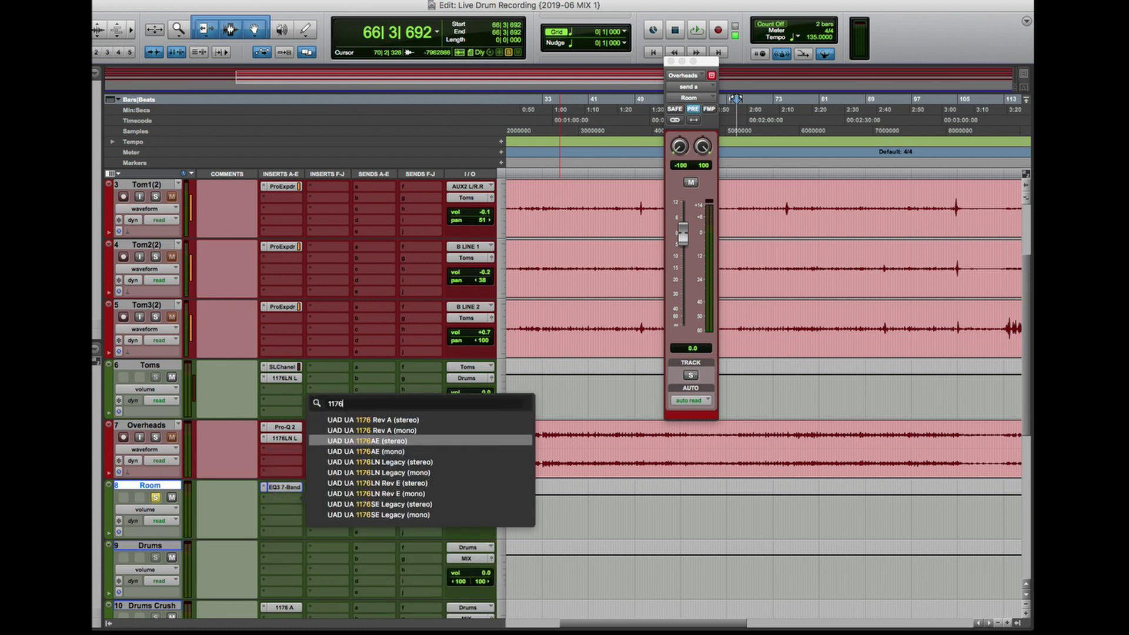
{"action": "key", "text": "Up"}
{"action": "key", "text": "Return"}
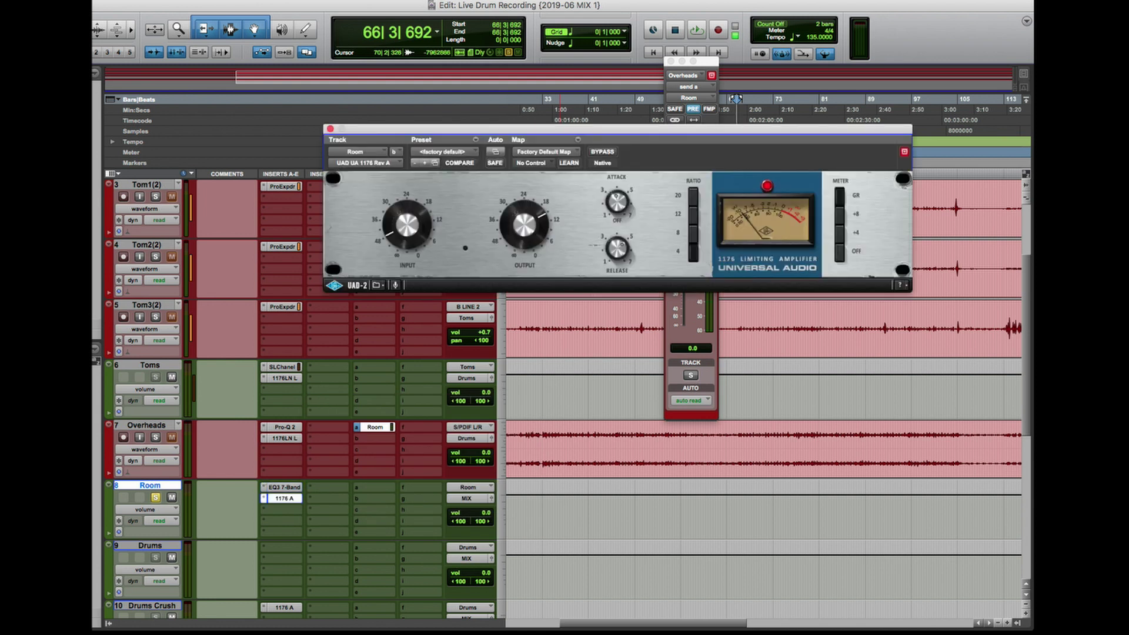
Adjust the Room 1176 by ear during playback, with input between 18 and 24 and output just past 24
{"action": "key", "text": "space"}
{"action": "left_click_drag", "start_coordinate": [508, 232], "coordinate": [509, 238]}
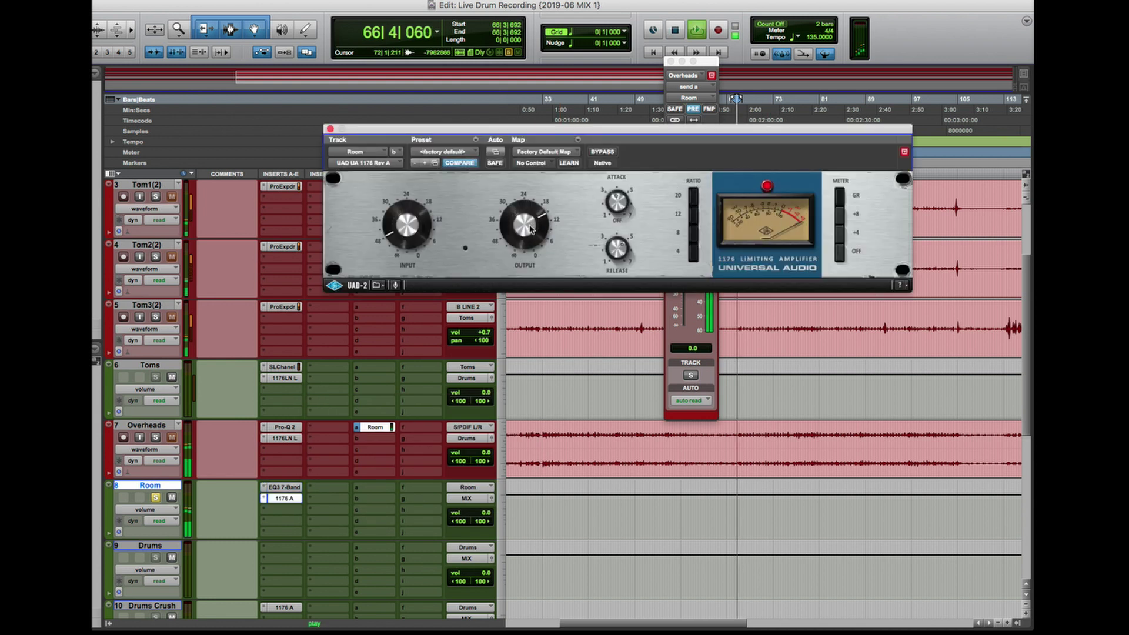
{"action": "left_click_drag", "start_coordinate": [423, 203], "coordinate": [424, 188]}
{"action": "left_click_drag", "start_coordinate": [505, 234], "coordinate": [509, 240]}
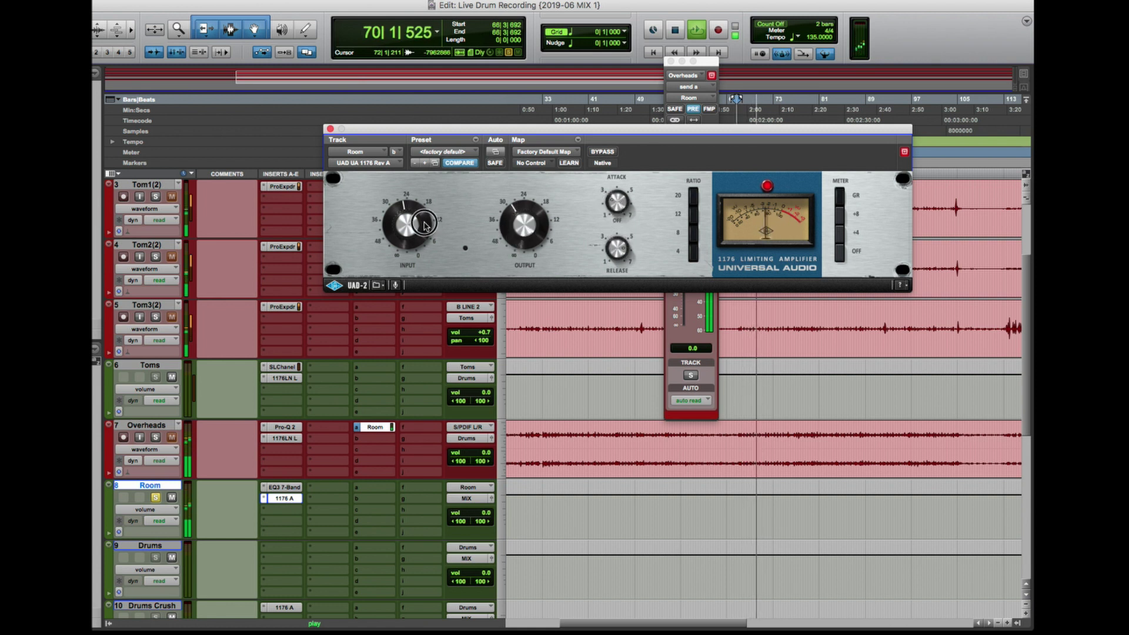
{"action": "left_click_drag", "start_coordinate": [425, 210], "coordinate": [426, 203]}
{"action": "left_click_drag", "start_coordinate": [513, 232], "coordinate": [511, 228]}
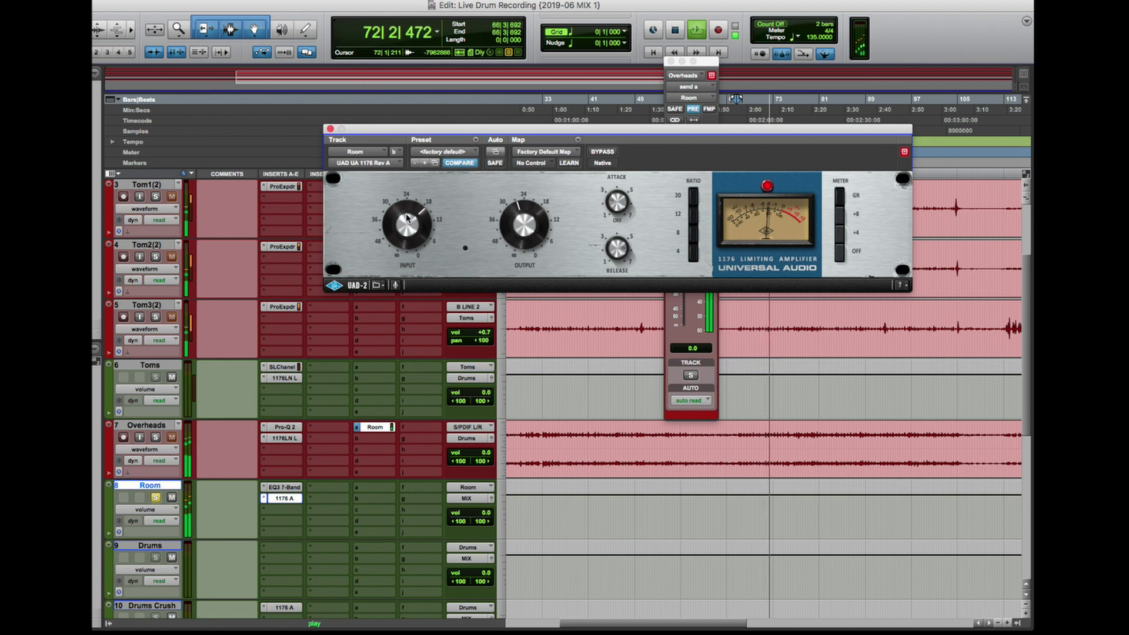
{"action": "left_click_drag", "start_coordinate": [404, 219], "coordinate": [404, 224]}
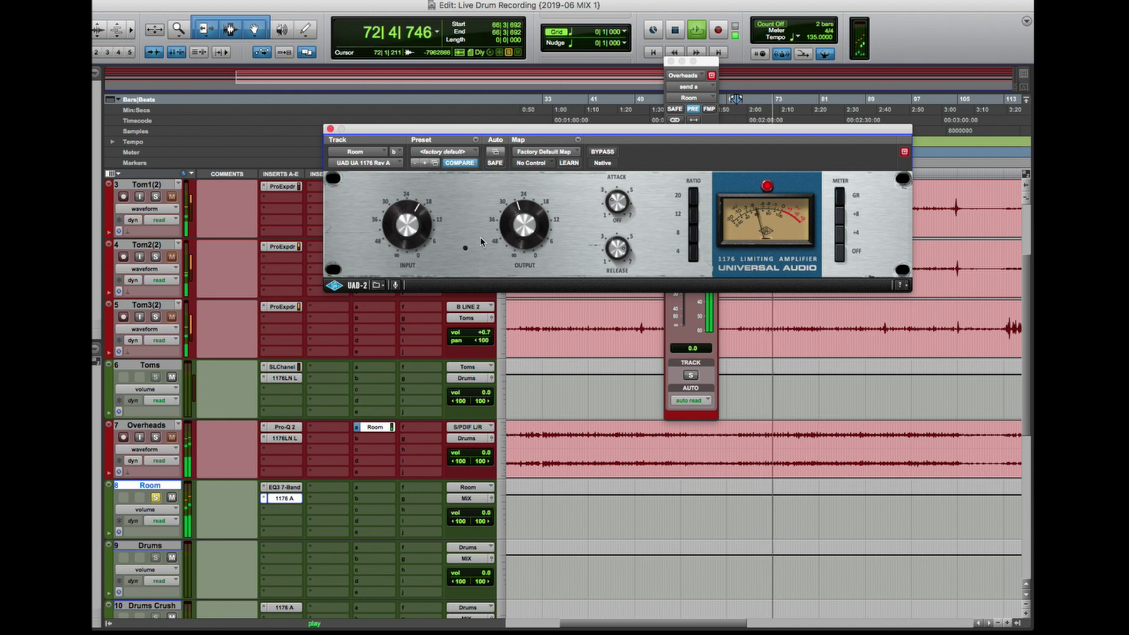
{"action": "key", "text": "space"}
{"action": "left_click", "coordinate": [331, 129]}
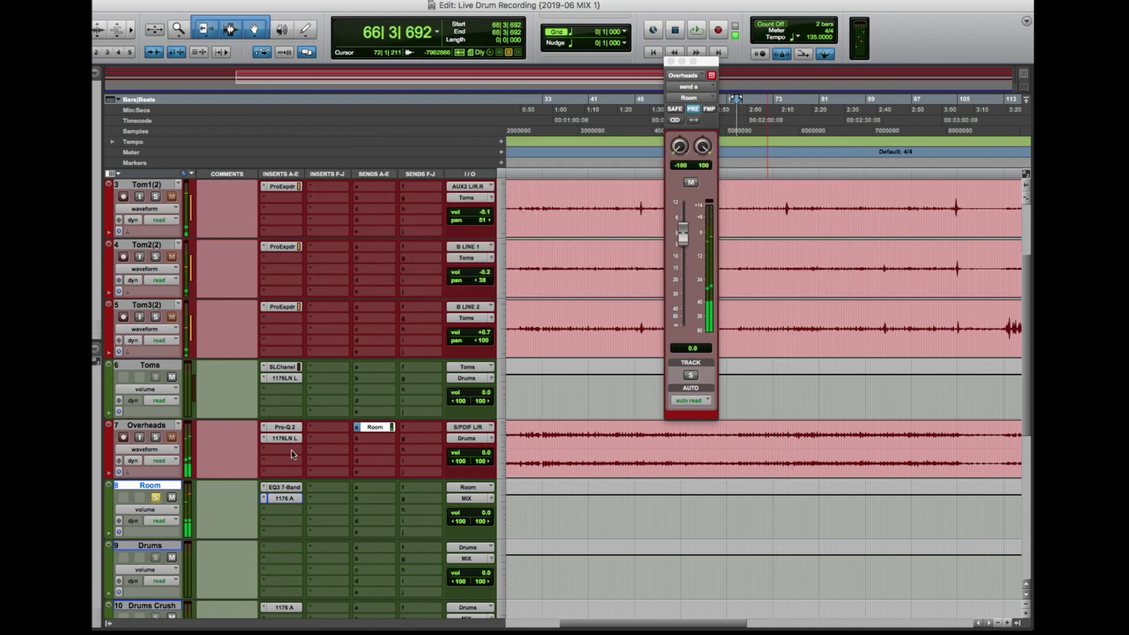
Unsolo Room, blend its volume up from -∞ to -13.8 dB during playback, and mute it to compare the mix without it
{"action": "left_click_drag", "start_coordinate": [490, 517], "coordinate": [483, 579]}
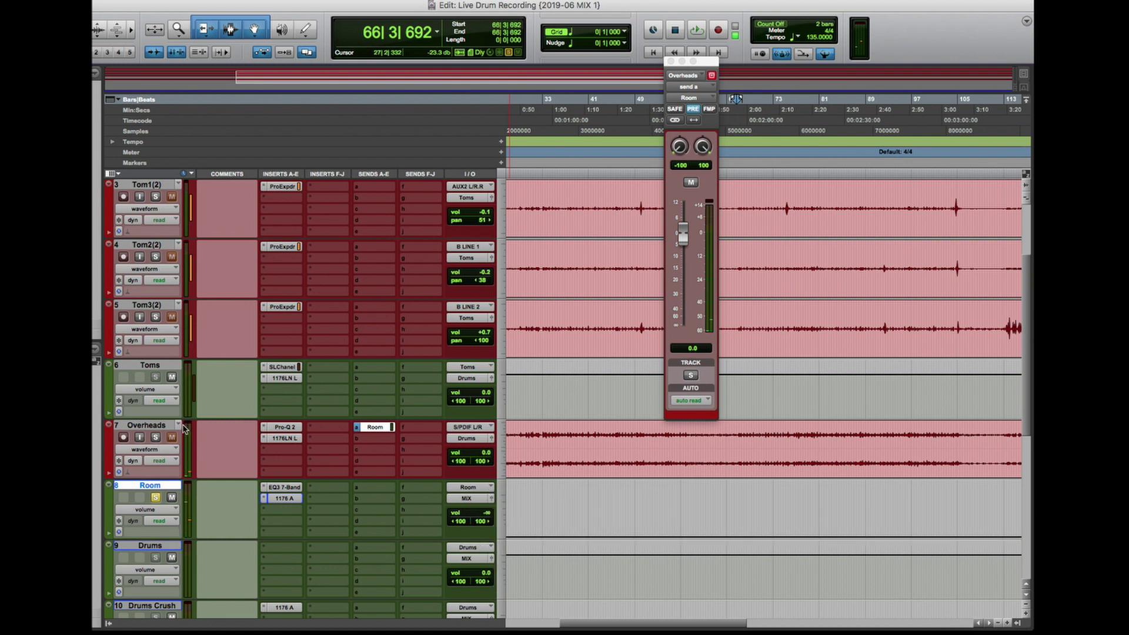
{"action": "key", "text": "space"}
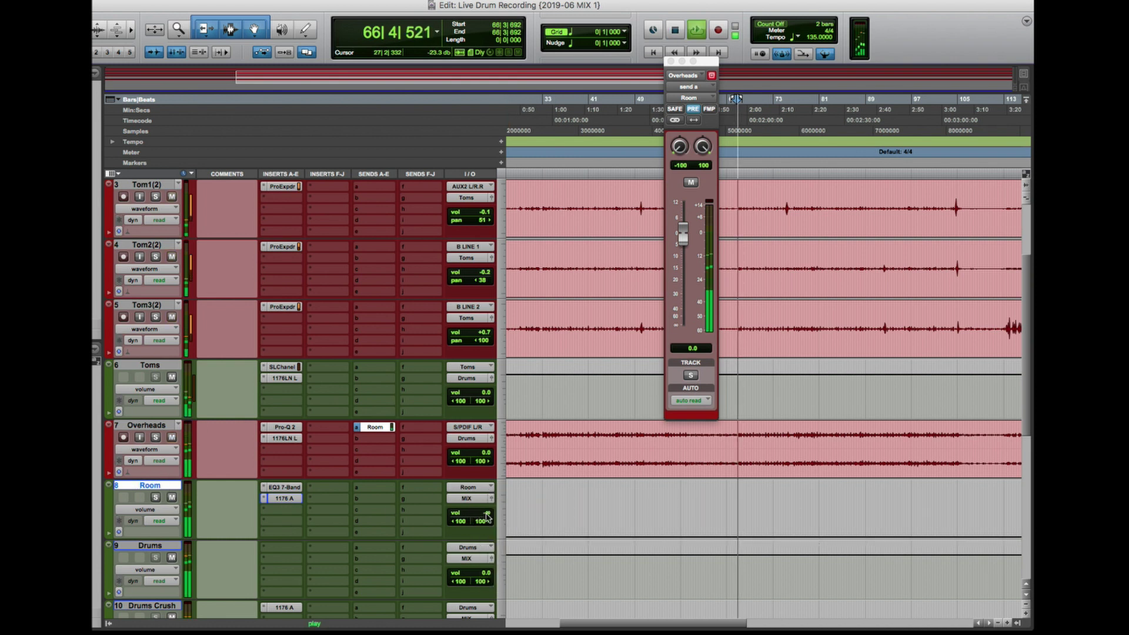
{"action": "left_click_drag", "start_coordinate": [487, 517], "coordinate": [488, 493]}
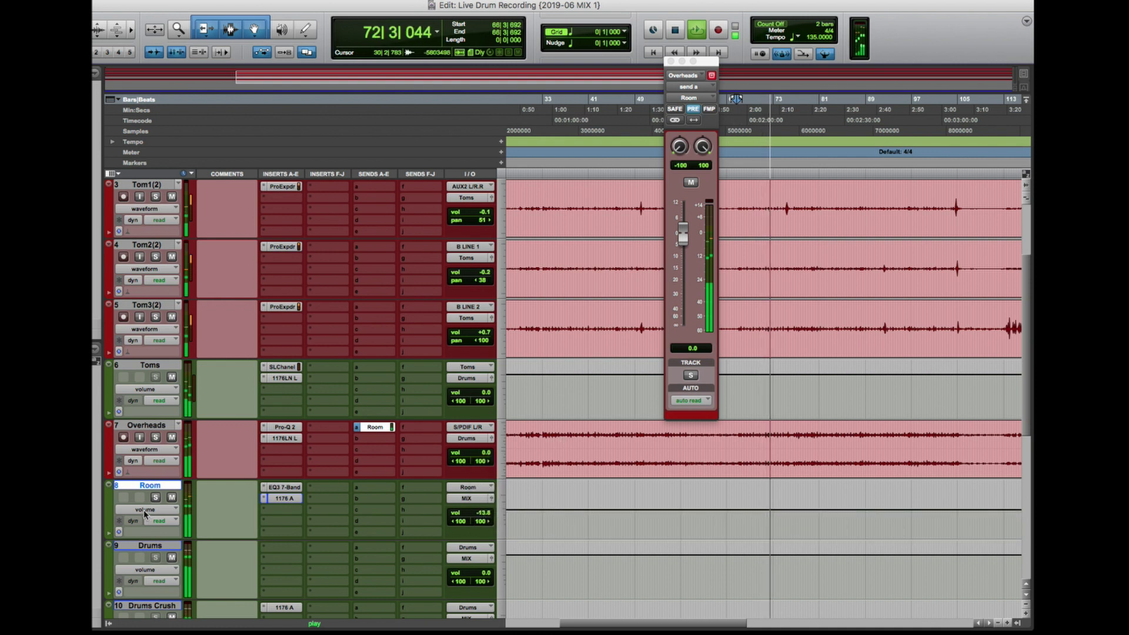
{"action": "left_click", "coordinate": [172, 498]}
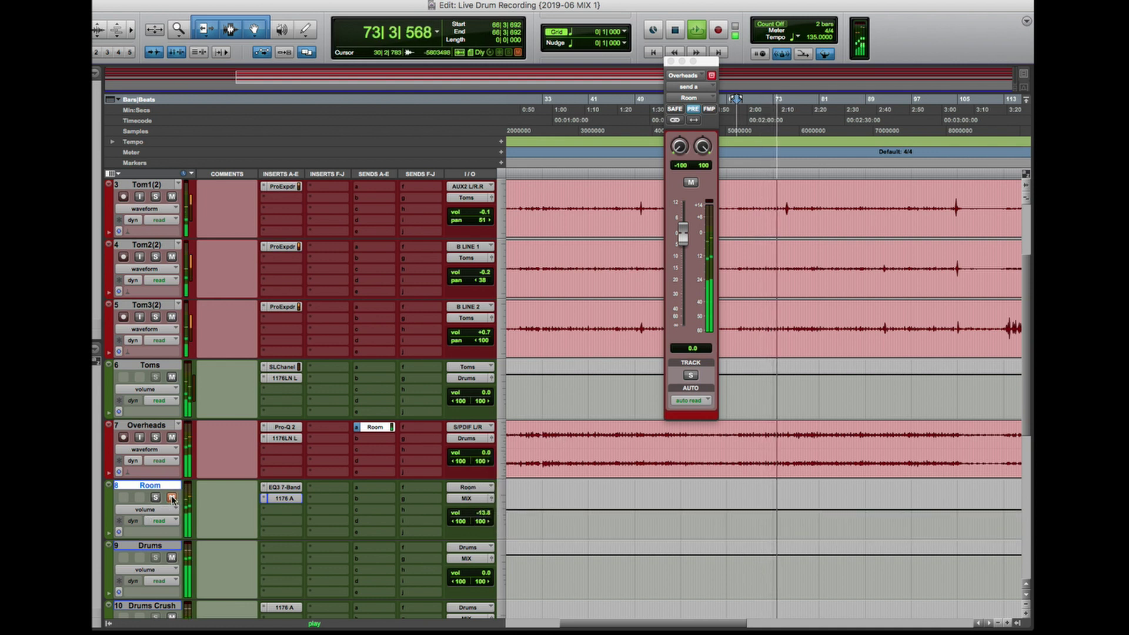
Unmute the Room track and close the Overheads send window
{"action": "left_click", "coordinate": [171, 497]}
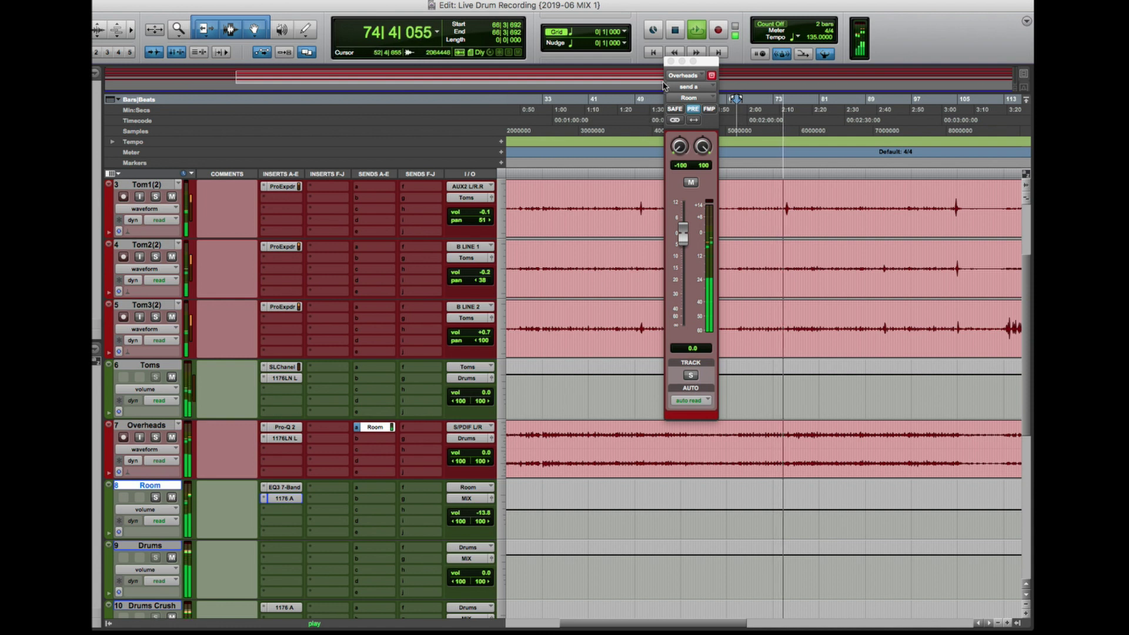
{"action": "left_click", "coordinate": [671, 61]}
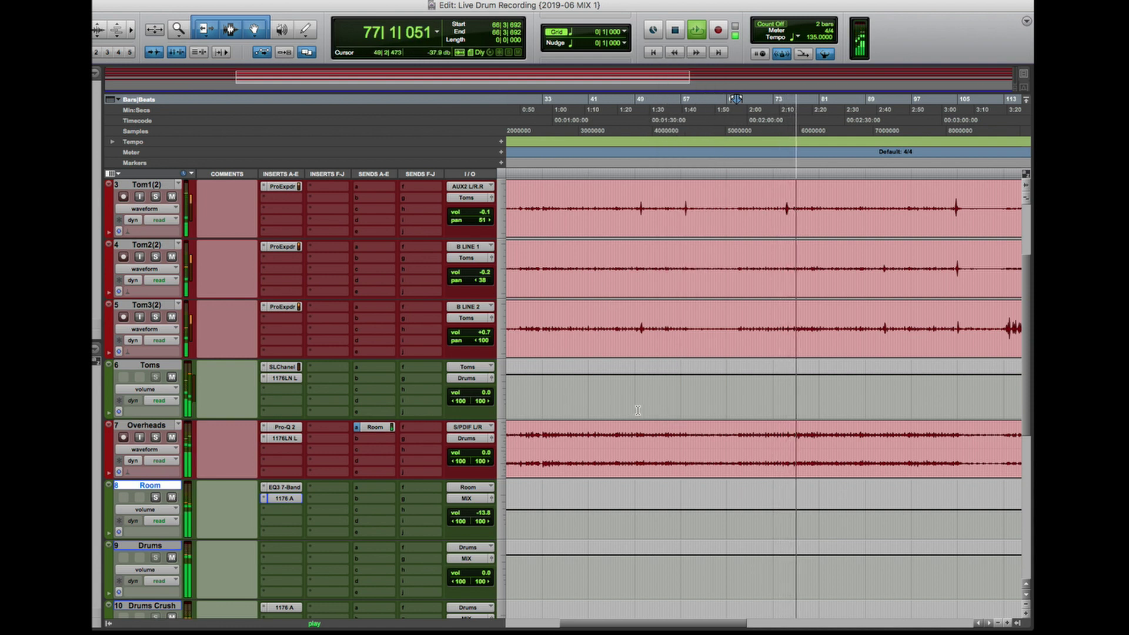
Lower the Snare Top(2) volume to 0.0 dB during playback, and stop the playback
{"action": "scroll", "coordinate": [640, 412], "scroll_direction": "up", "scroll_amount": 3}
{"action": "scroll", "coordinate": [650, 400], "scroll_direction": "right", "scroll_amount": 5}
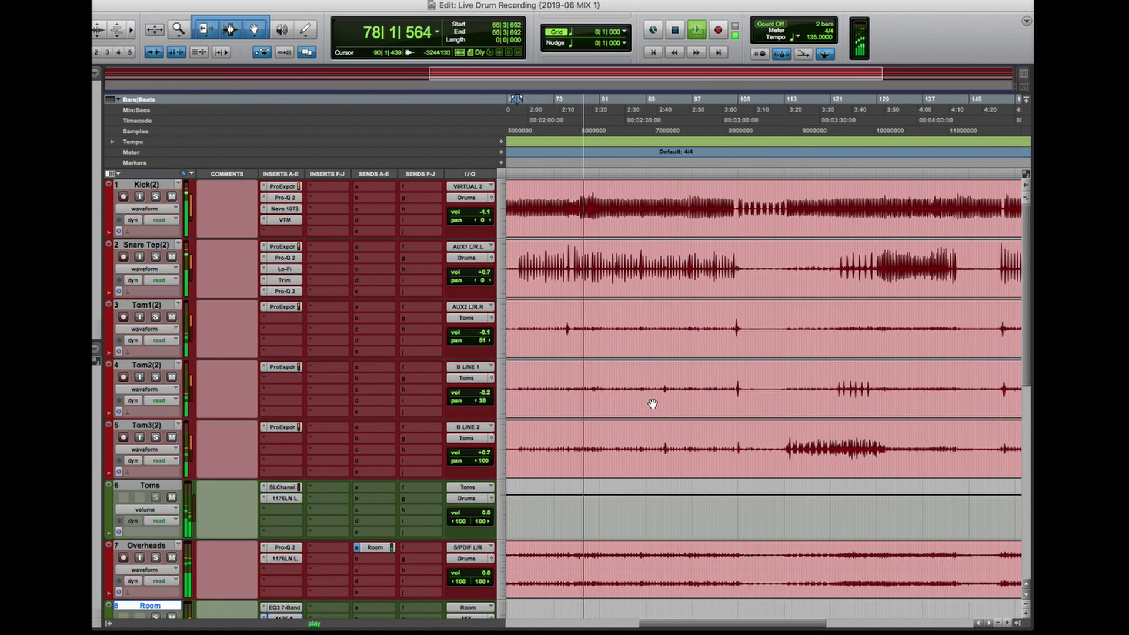
{"action": "scroll", "coordinate": [648, 403], "scroll_direction": "left", "scroll_amount": 5}
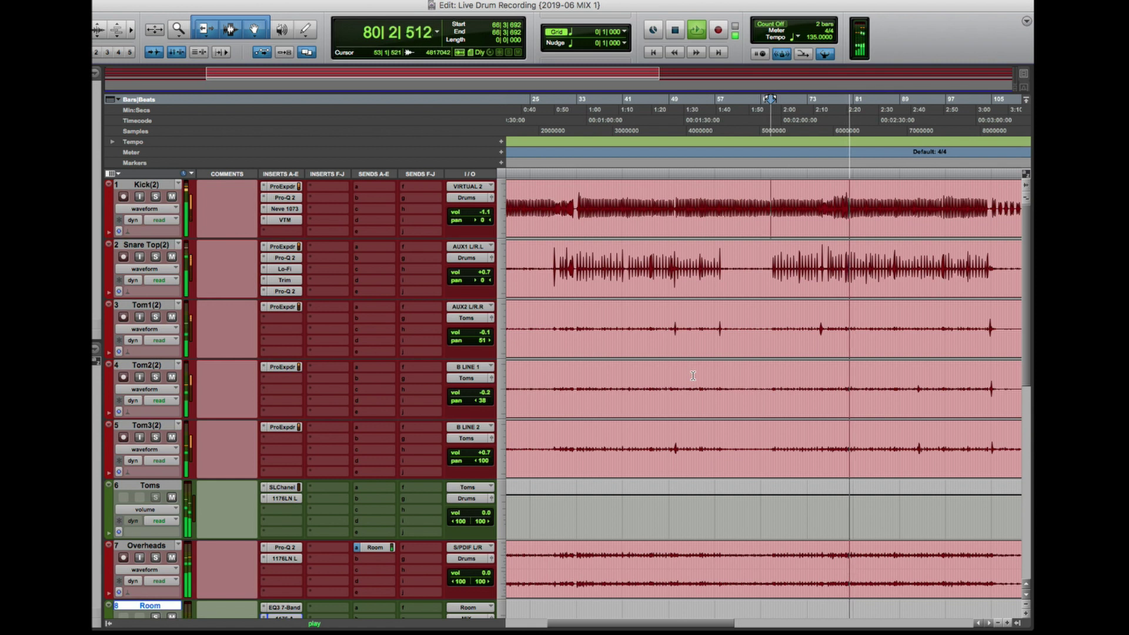
{"action": "left_click", "coordinate": [146, 244]}
{"action": "left_click_drag", "start_coordinate": [486, 273], "coordinate": [486, 277]}
{"action": "scroll", "coordinate": [587, 379], "scroll_direction": "down", "scroll_amount": 1}
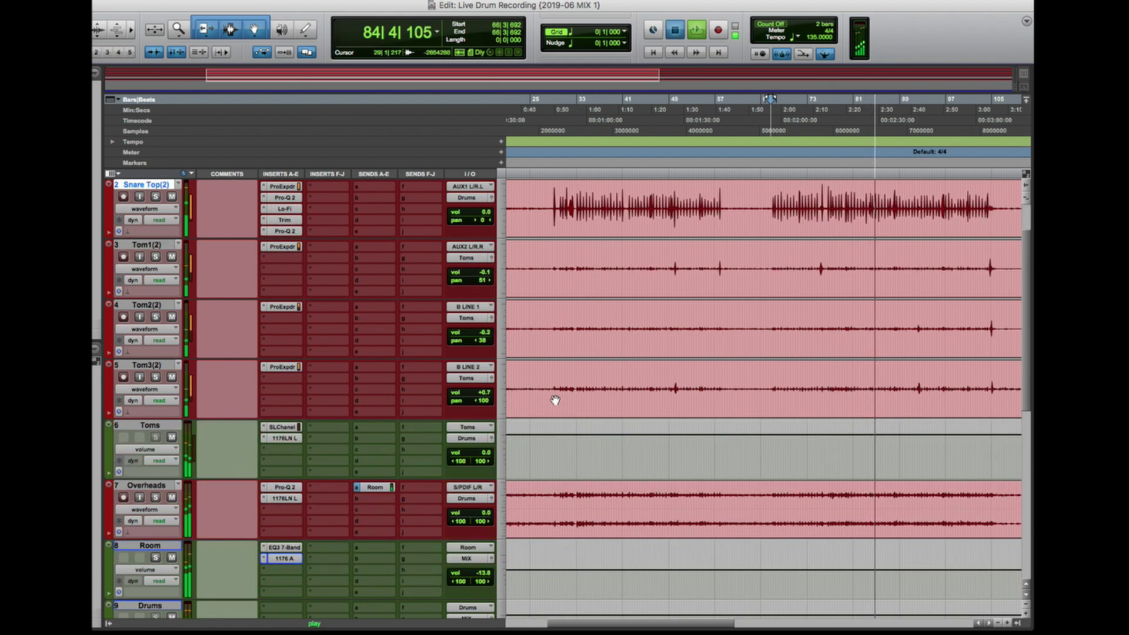
{"action": "key", "text": "space"}
Duplicate the Kick(2) track once without its inserts and rename the copy Kick Sample
{"action": "scroll", "coordinate": [606, 383], "scroll_direction": "up", "scroll_amount": 1}
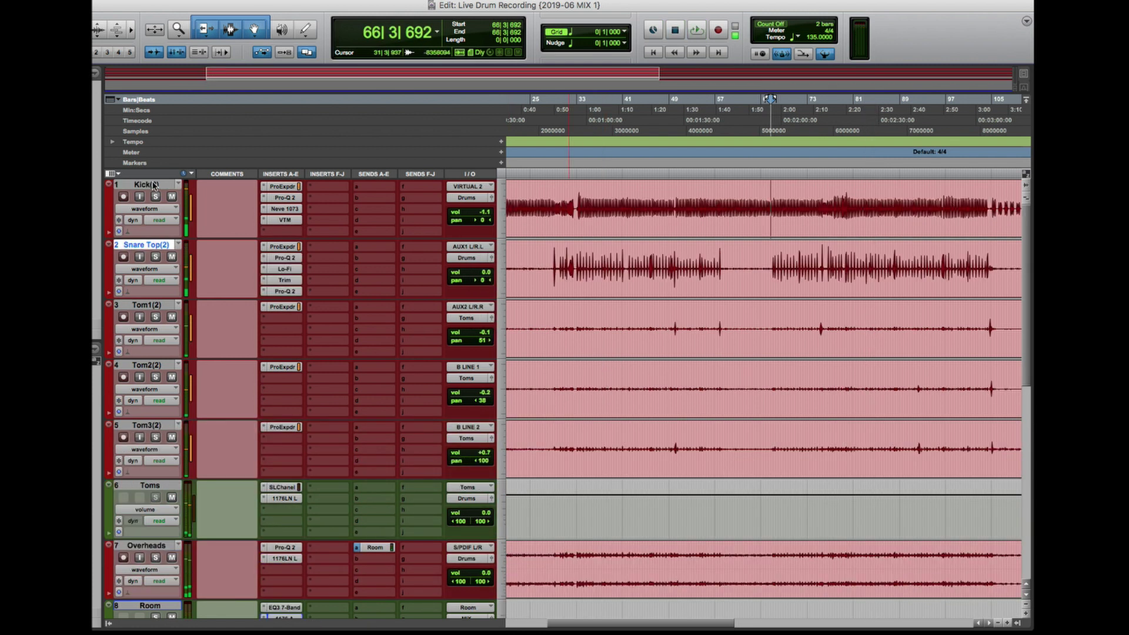
{"action": "left_click", "coordinate": [153, 184]}
{"action": "right_click", "coordinate": [153, 184]}
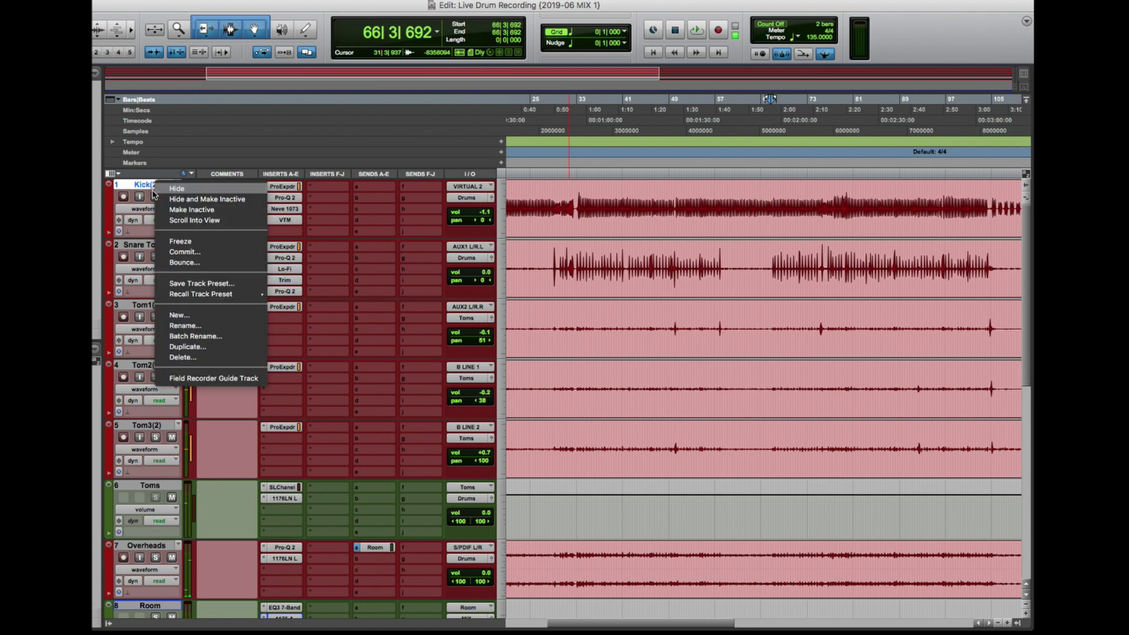
{"action": "left_click", "coordinate": [192, 347]}
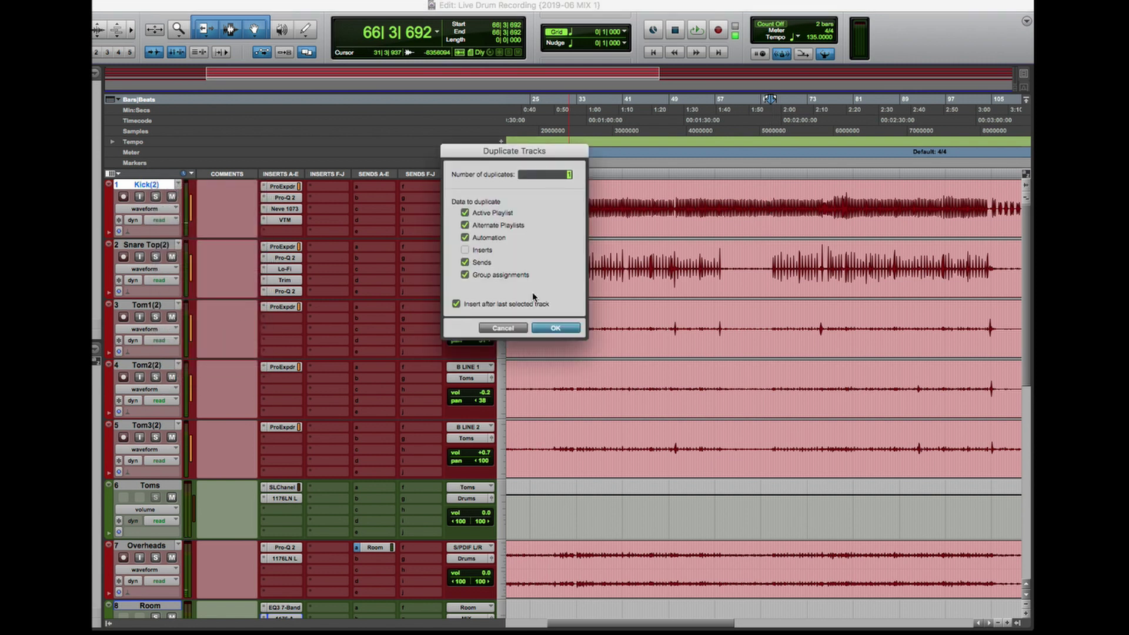
{"action": "left_click", "coordinate": [566, 328]}
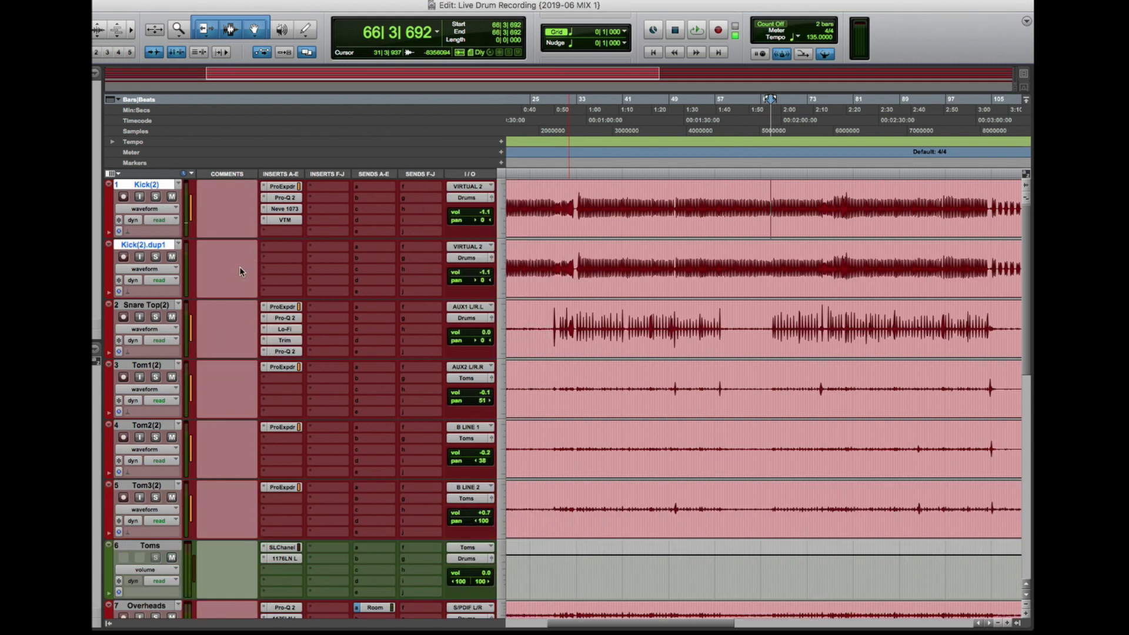
{"action": "double_click", "coordinate": [160, 246]}
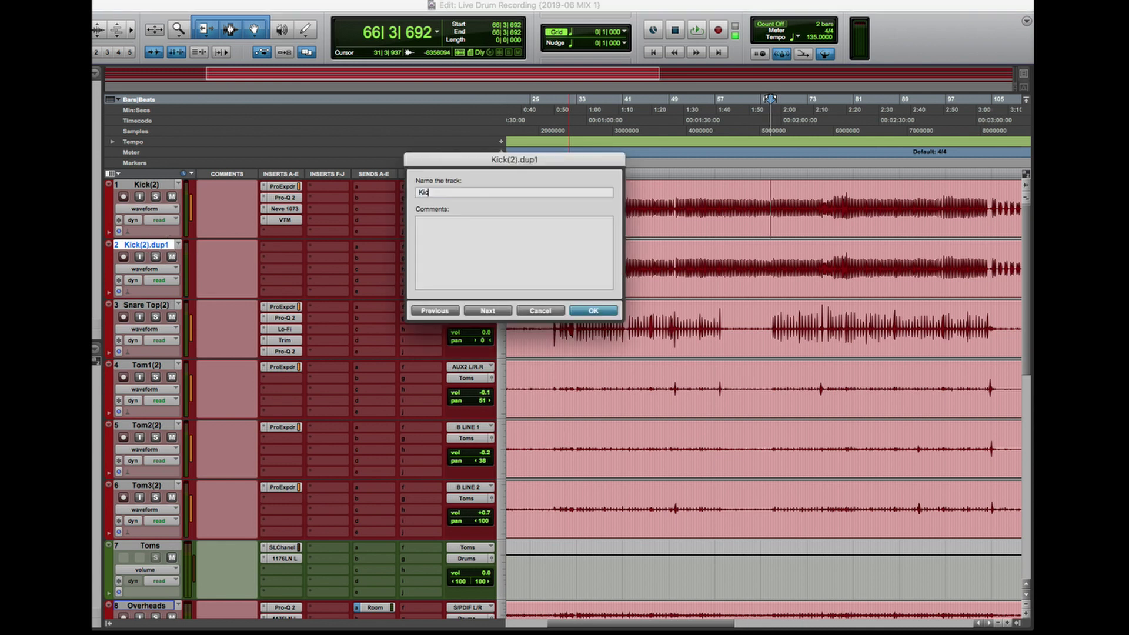
{"action": "key", "text": "Return"}
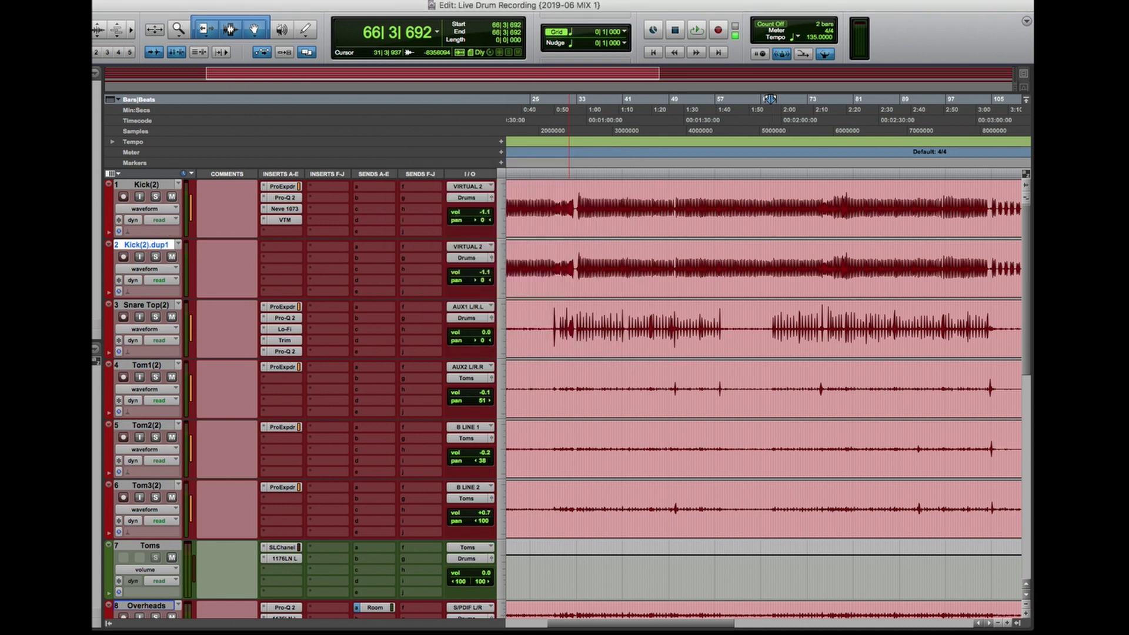
Insert the mono/stereo version of Trigger 2 on the Kick Sample track and solo the track
{"action": "left_click", "coordinate": [279, 253]}
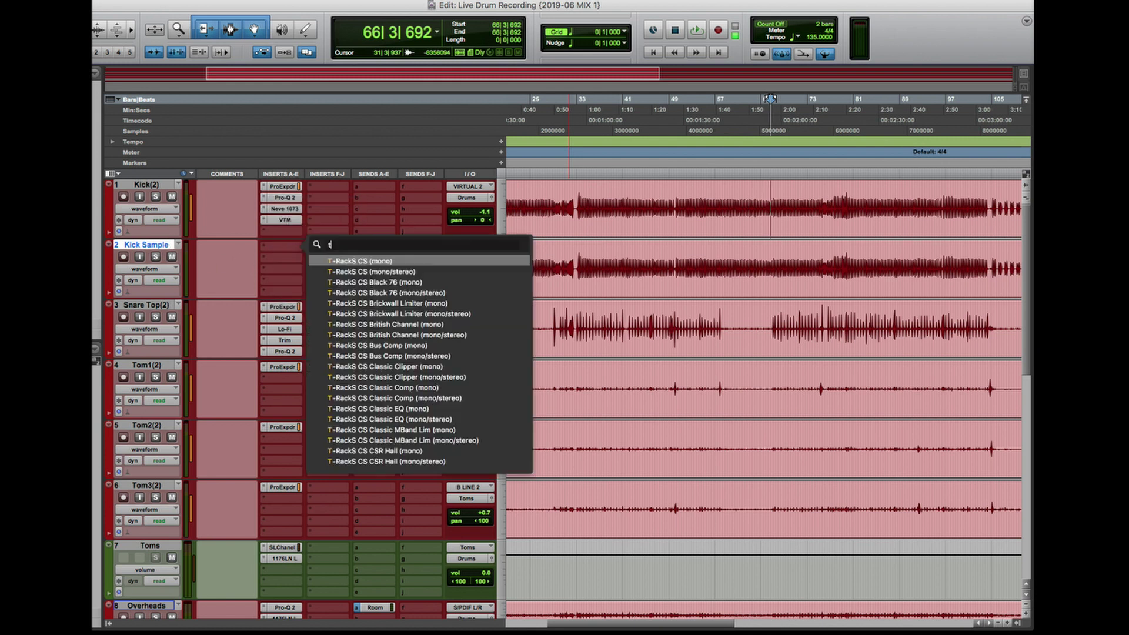
{"action": "type", "text": "trigg"}
{"action": "key", "text": "Down"}
{"action": "key", "text": "Return"}
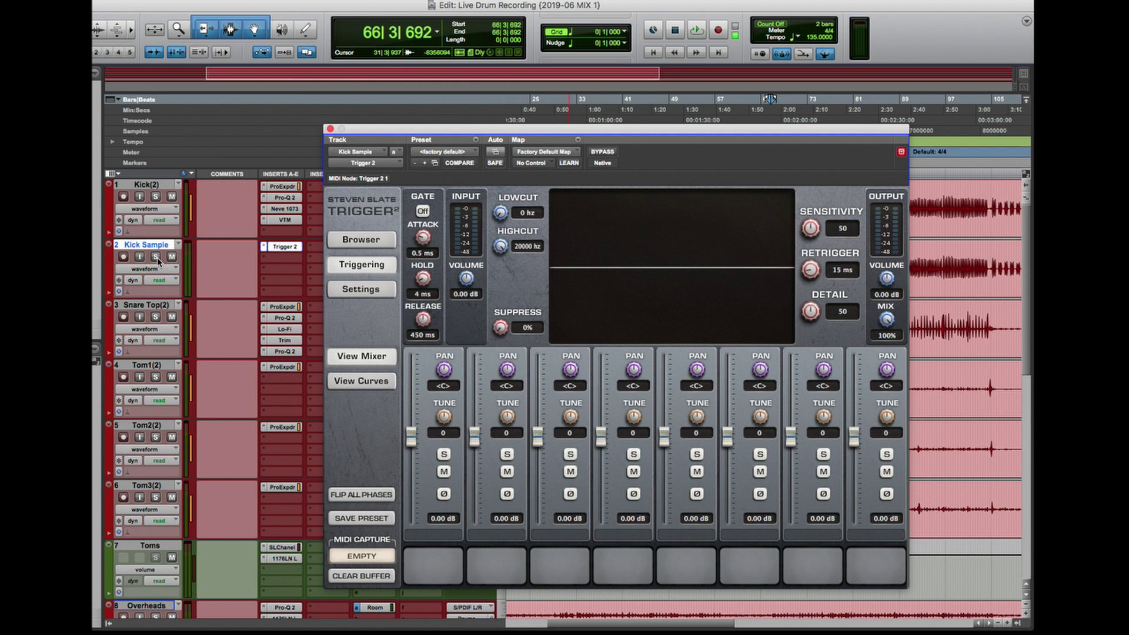
{"action": "left_click", "coordinate": [156, 257]}
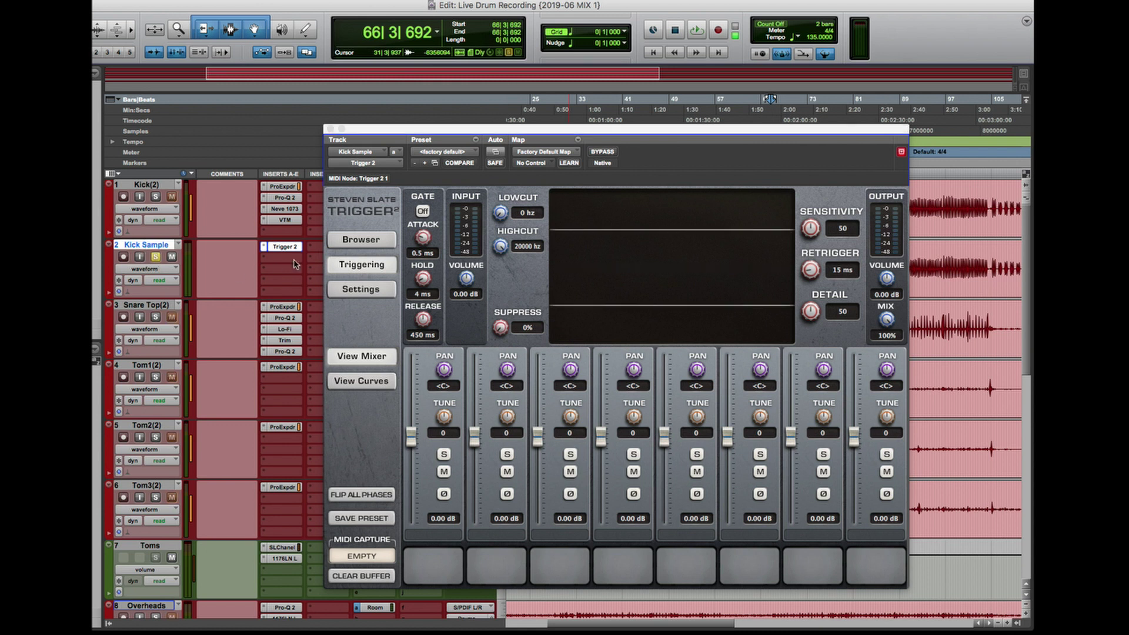
Browse Trigger 2's CLA Kicks library and audition the DW 24 HB Kick In, Kick Out, Kick Sub, OH, RoomA and RoomB samples
{"action": "left_click", "coordinate": [352, 242]}
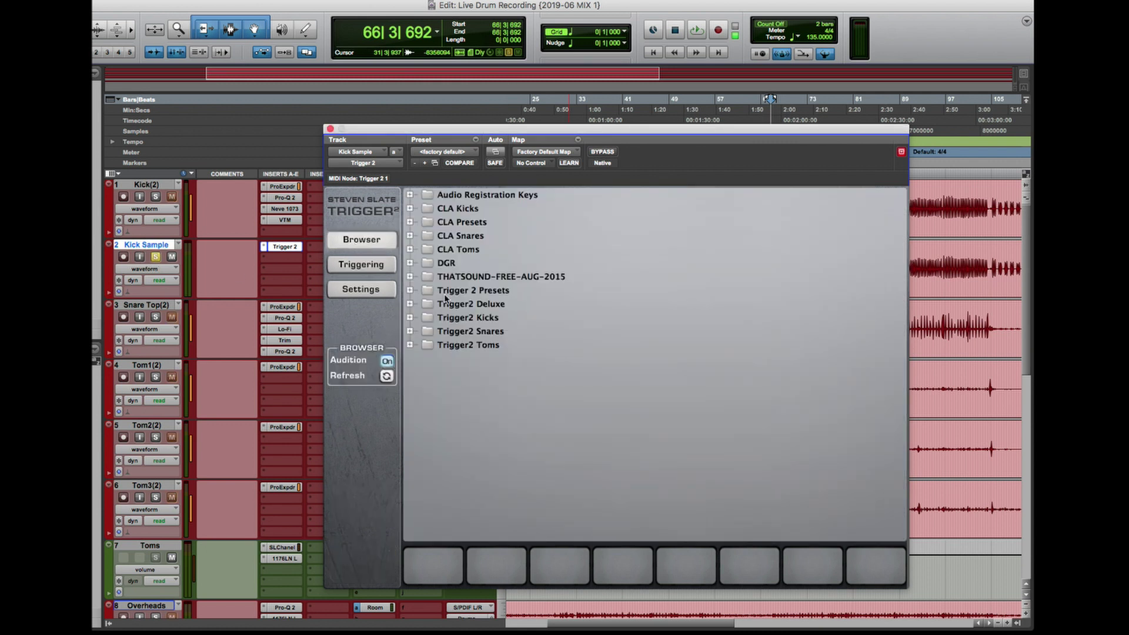
{"action": "left_click", "coordinate": [410, 208]}
{"action": "left_click", "coordinate": [424, 223]}
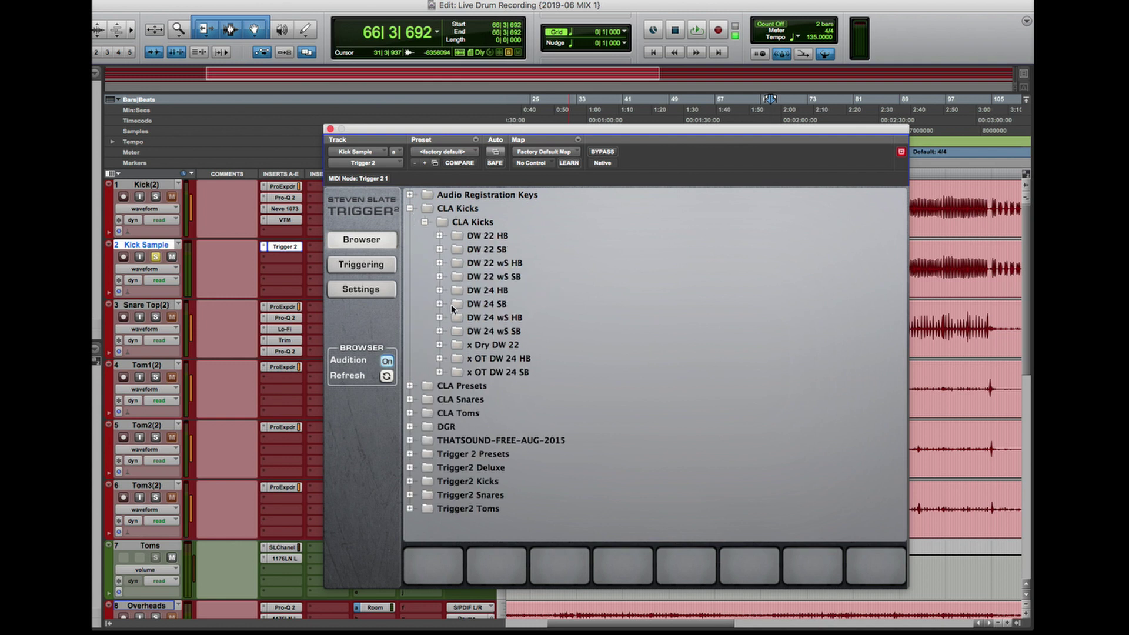
{"action": "left_click", "coordinate": [439, 291]}
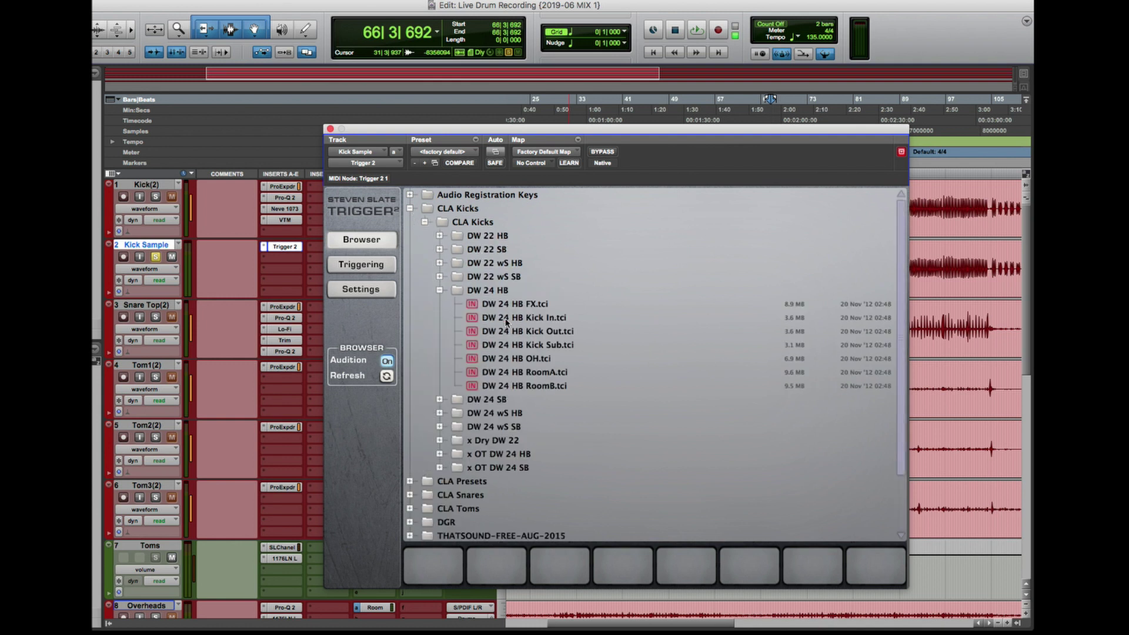
{"action": "left_click", "coordinate": [540, 320]}
{"action": "left_click", "coordinate": [539, 332]}
{"action": "left_click", "coordinate": [538, 345]}
{"action": "left_click", "coordinate": [536, 333]}
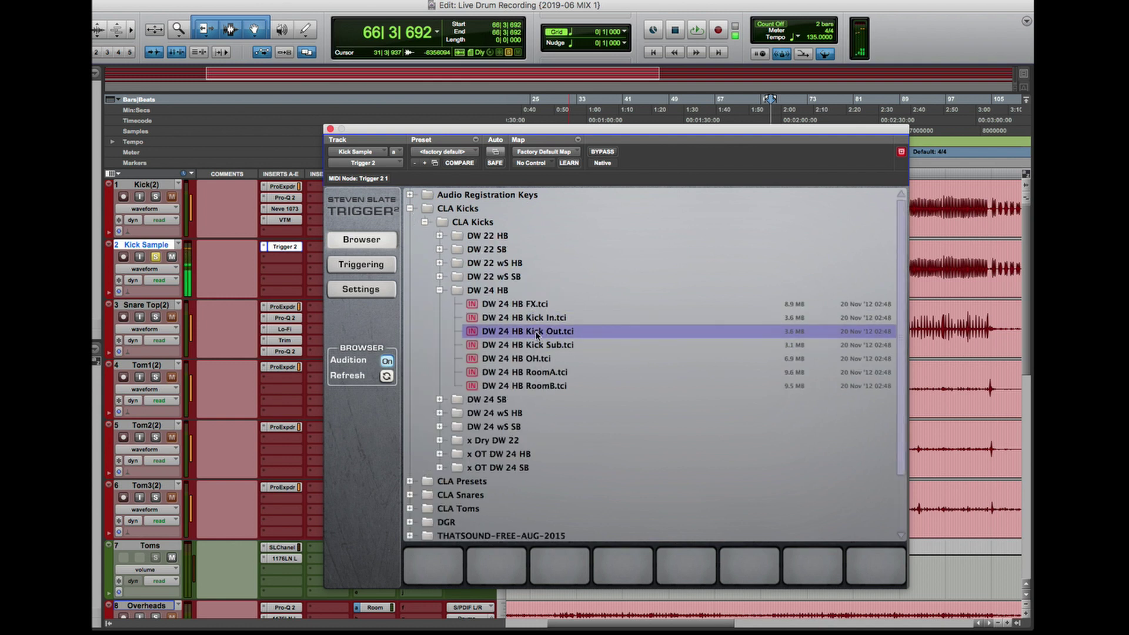
{"action": "left_click", "coordinate": [530, 385]}
{"action": "left_click", "coordinate": [534, 373]}
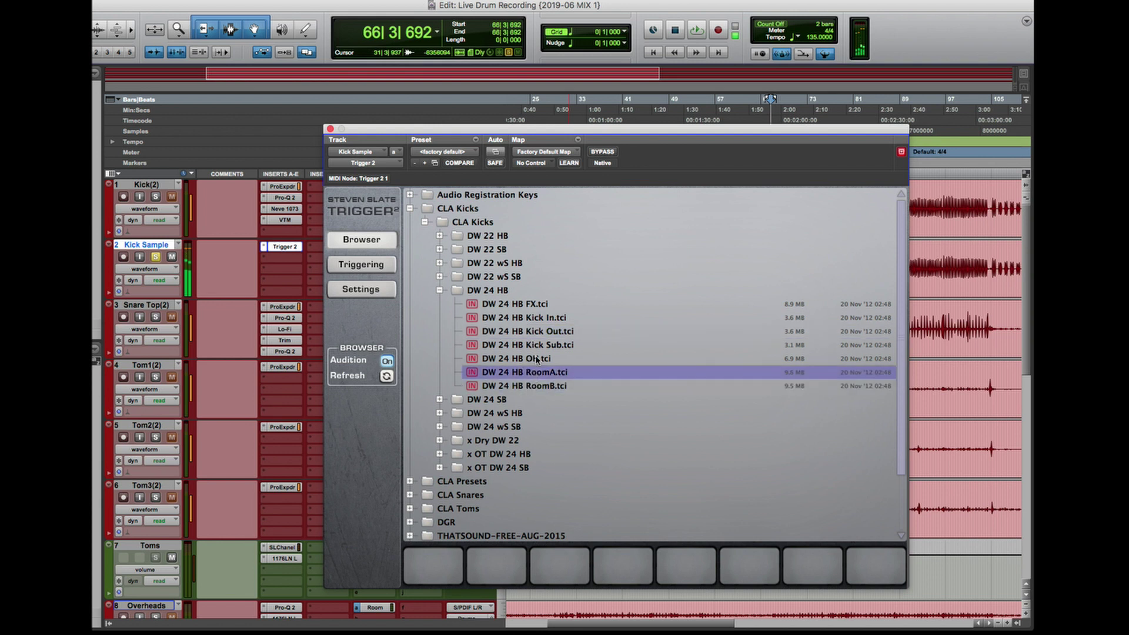
{"action": "left_click", "coordinate": [530, 357]}
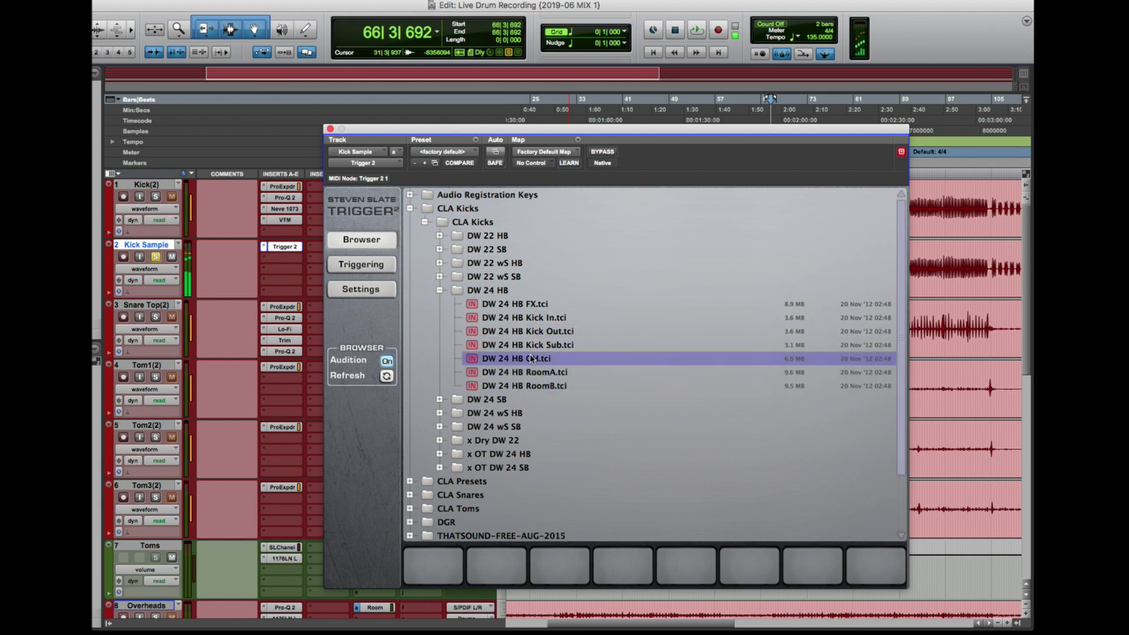
{"action": "left_click", "coordinate": [531, 373]}
Audition the RoomA, RoomB and OH samples of the DW 22 wS SB kick
{"action": "left_click", "coordinate": [438, 291]}
{"action": "left_click", "coordinate": [439, 276]}
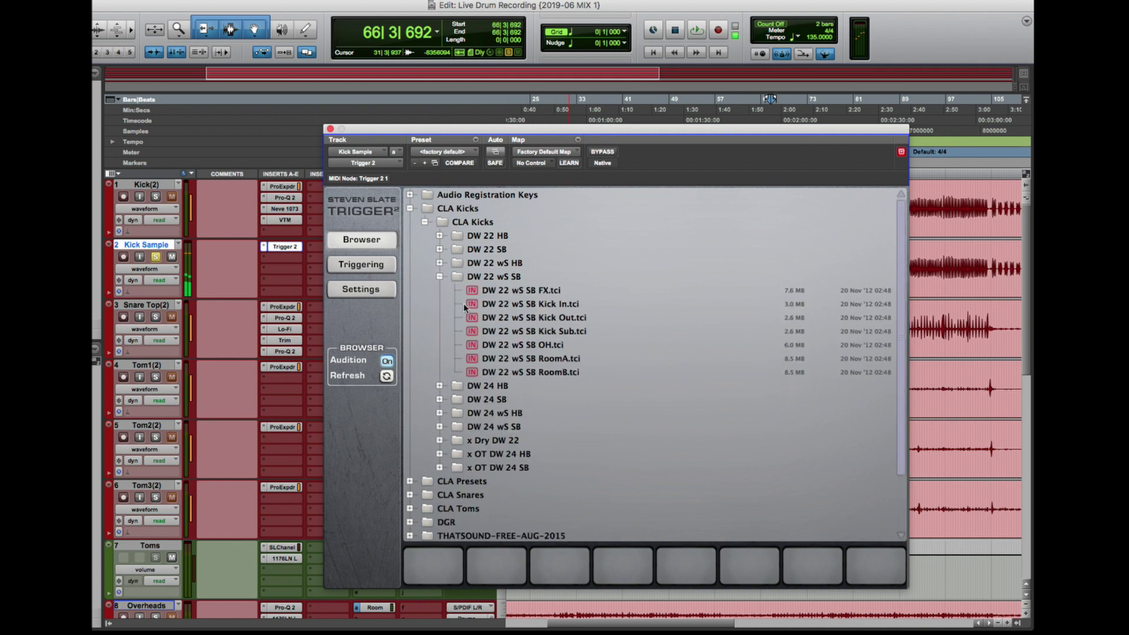
{"action": "left_click", "coordinate": [530, 357]}
{"action": "left_click", "coordinate": [531, 372]}
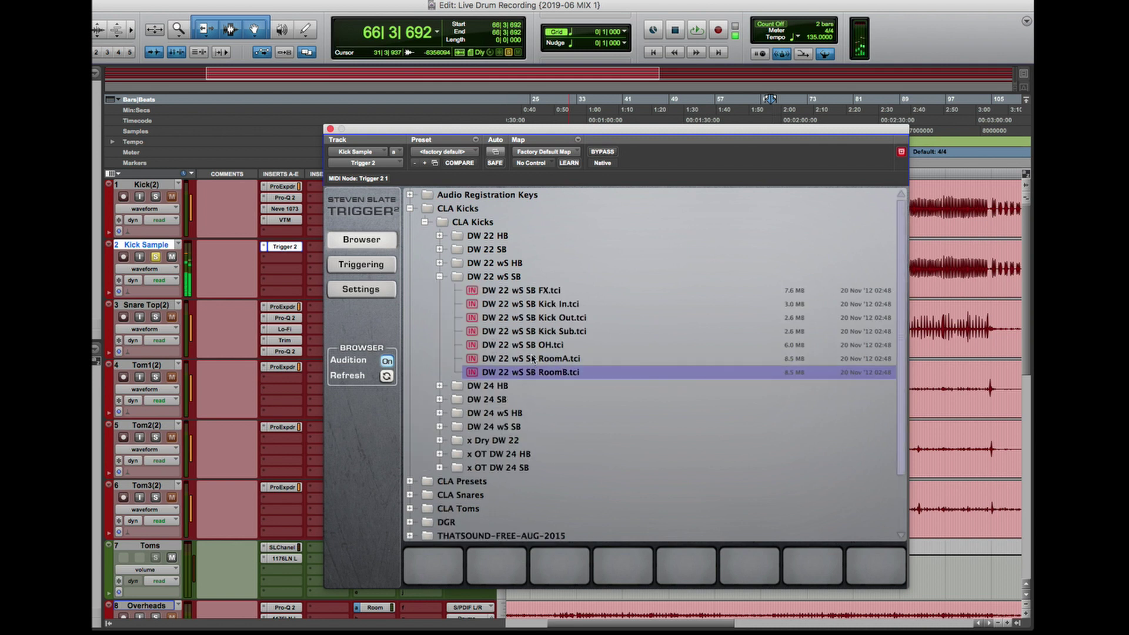
{"action": "left_click", "coordinate": [533, 357]}
{"action": "left_click", "coordinate": [534, 345]}
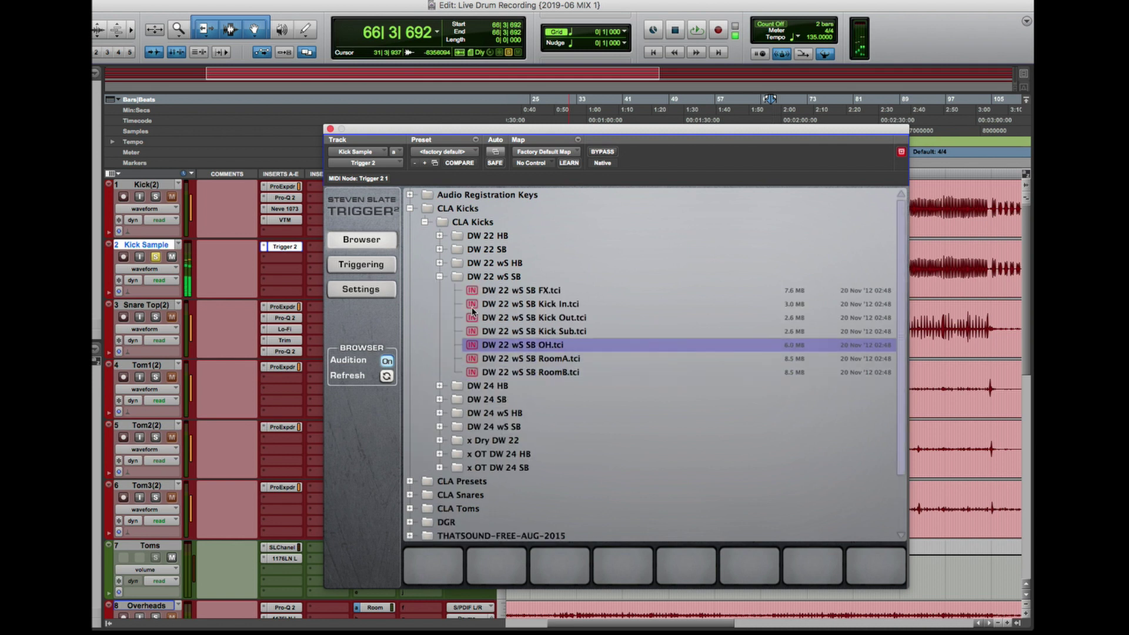
Audition the RoomA, RoomB, OH, Kick Out and Kick Sub samples of the DW 24 SB kick
{"action": "left_click", "coordinate": [440, 277]}
{"action": "left_click", "coordinate": [440, 304]}
{"action": "left_click", "coordinate": [532, 386]}
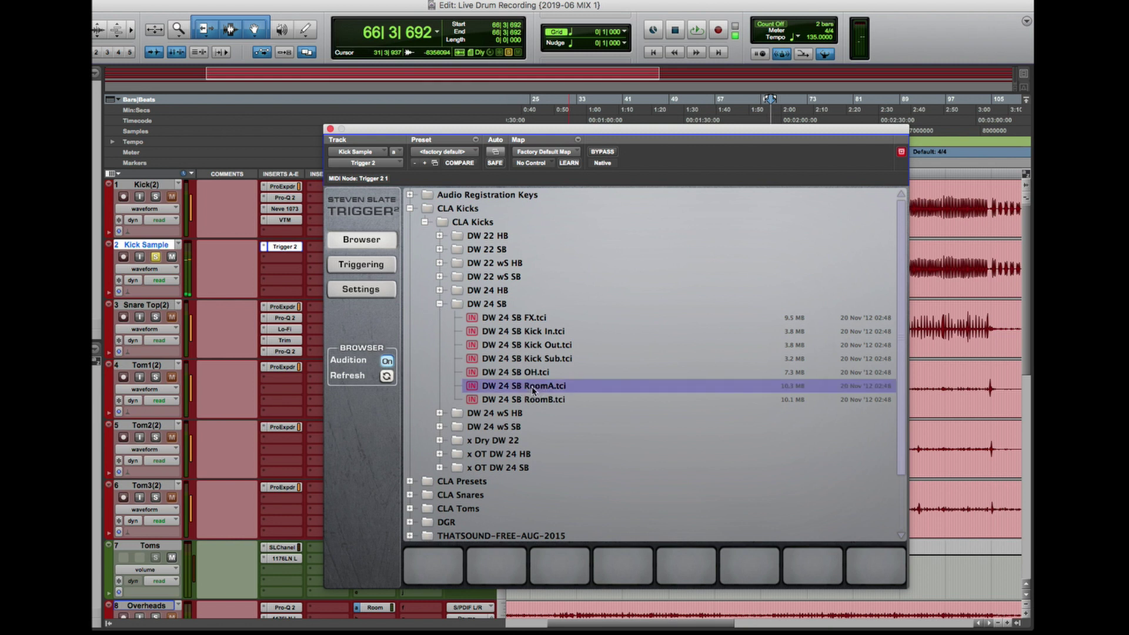
{"action": "left_click", "coordinate": [532, 400]}
{"action": "left_click", "coordinate": [533, 374]}
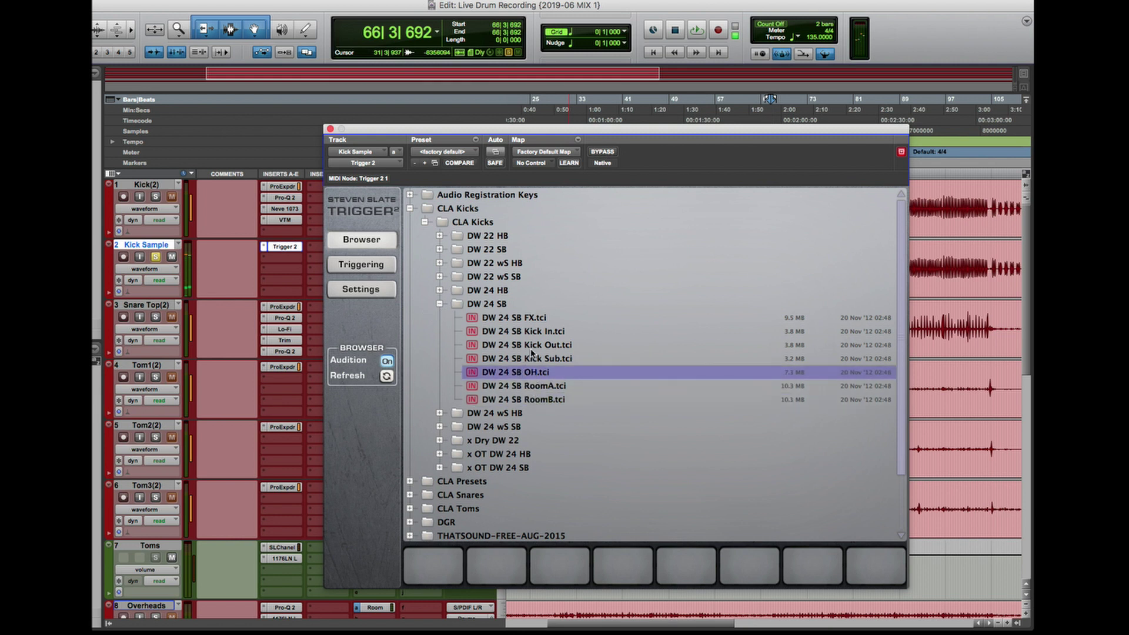
{"action": "left_click", "coordinate": [532, 346]}
{"action": "left_click", "coordinate": [529, 360]}
{"action": "left_click", "coordinate": [531, 347]}
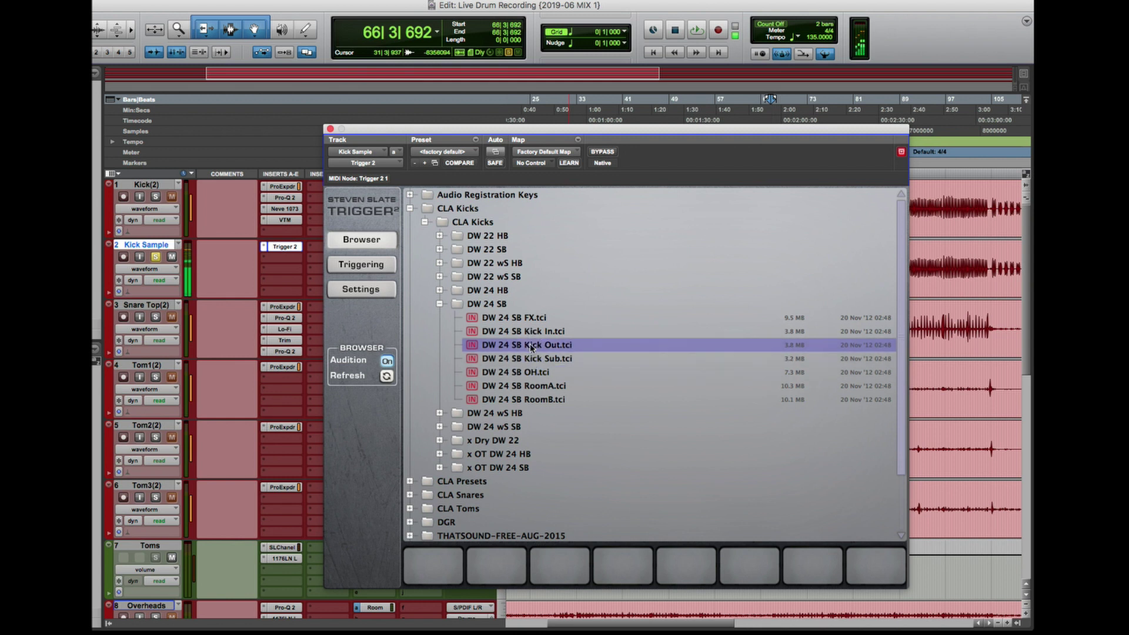
Load the DW 24 SB Kick Out, OH and RoomA samples into the first three Trigger 2 slots
{"action": "left_click_drag", "start_coordinate": [527, 355], "coordinate": [435, 564]}
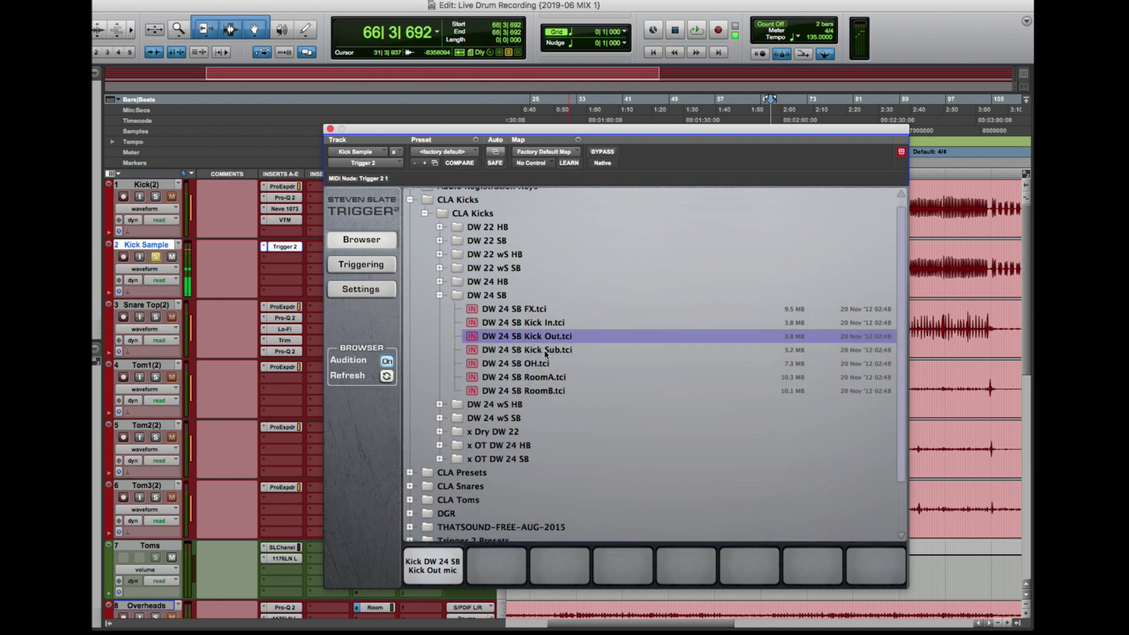
{"action": "left_click_drag", "start_coordinate": [537, 365], "coordinate": [495, 565]}
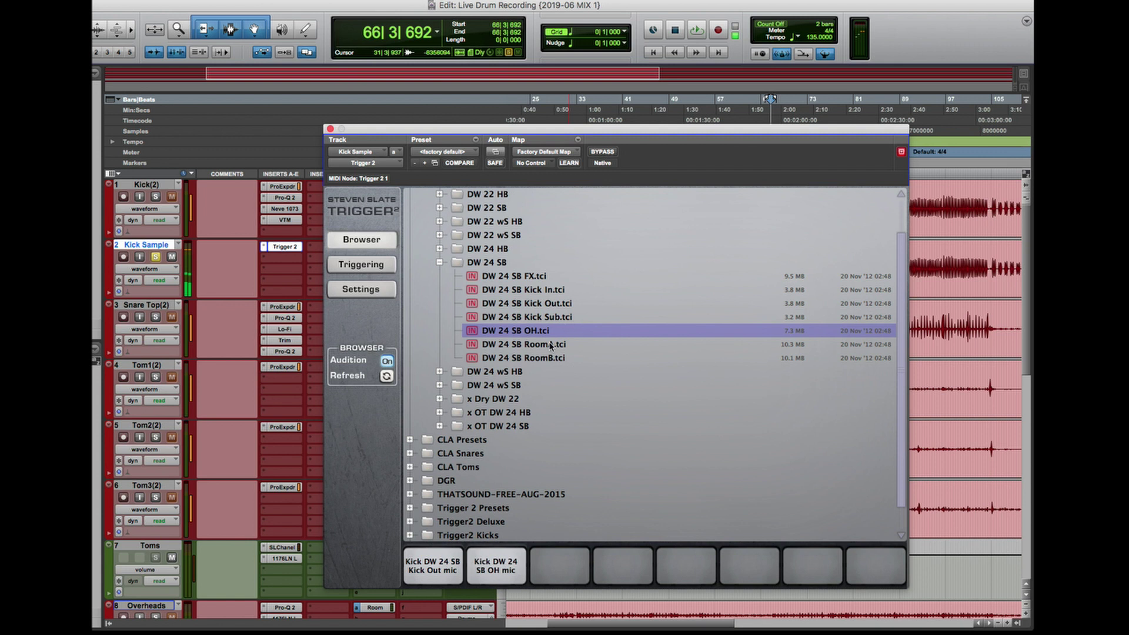
{"action": "left_click_drag", "start_coordinate": [553, 344], "coordinate": [559, 563]}
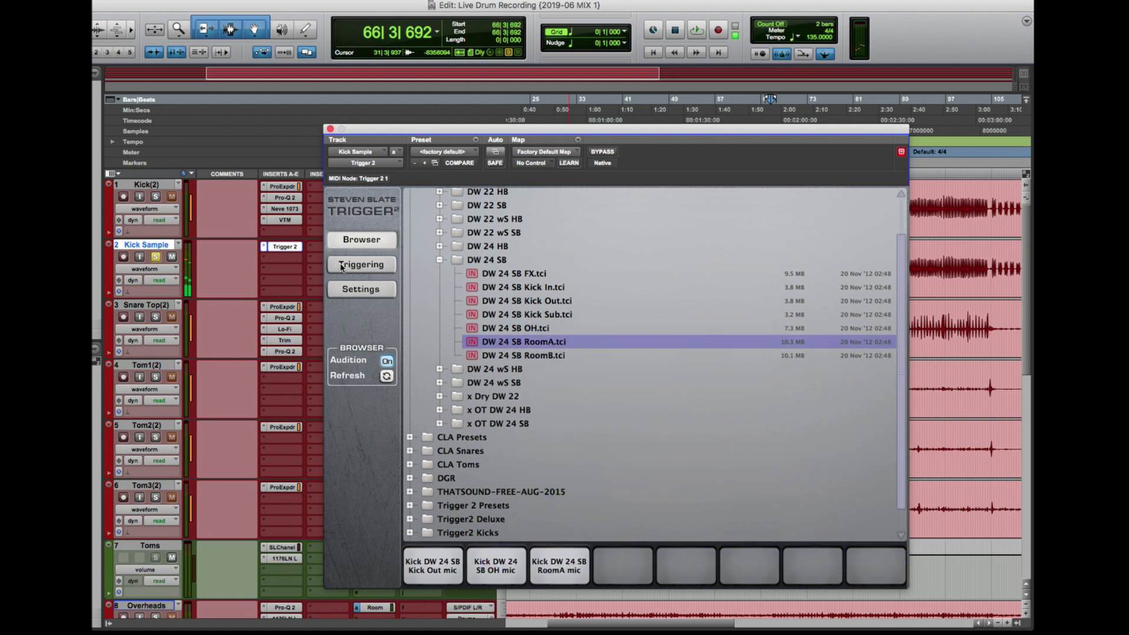
Play the track with Trigger 2's triggering mixer open and lower the Kick Out sample to -6.88 dB
{"action": "left_click", "coordinate": [361, 265]}
{"action": "key", "text": "space"}
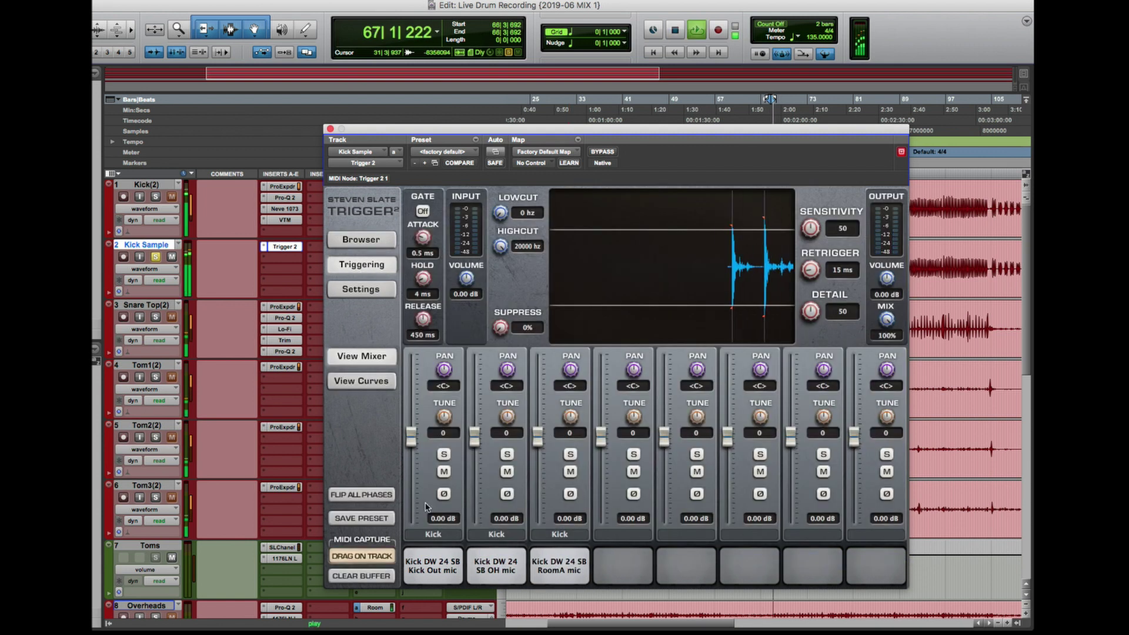
{"action": "left_click_drag", "start_coordinate": [409, 441], "coordinate": [410, 462]}
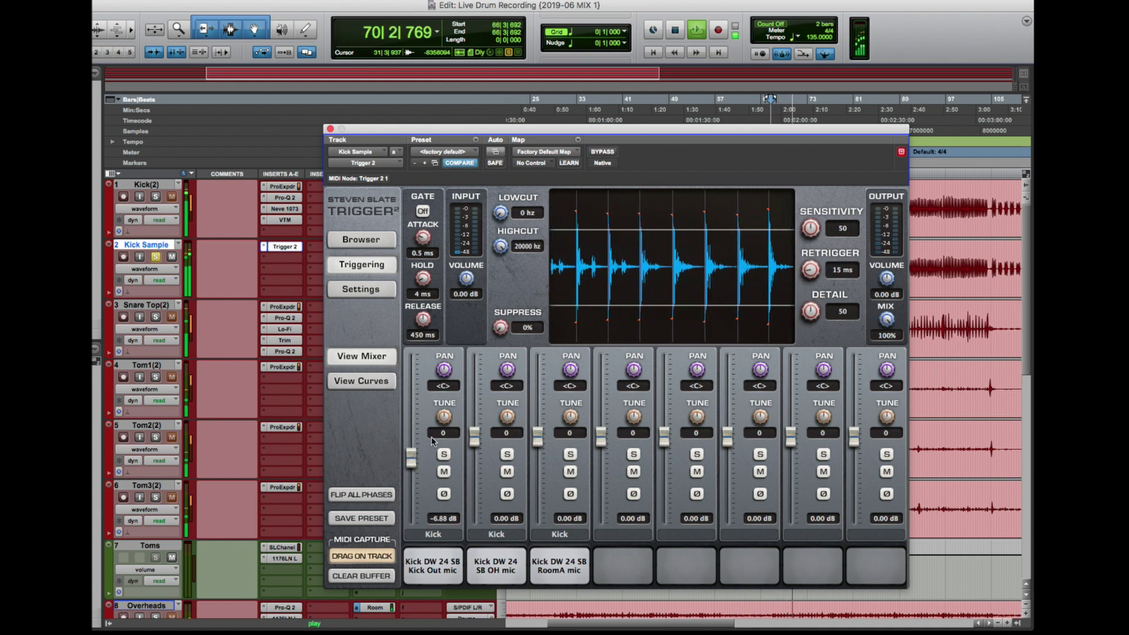
Solo Kick(2) alongside Kick Sample, close Trigger 2, and lower the Kick Sample volume to -5.7 dB during playback
{"action": "left_click", "coordinate": [155, 196]}
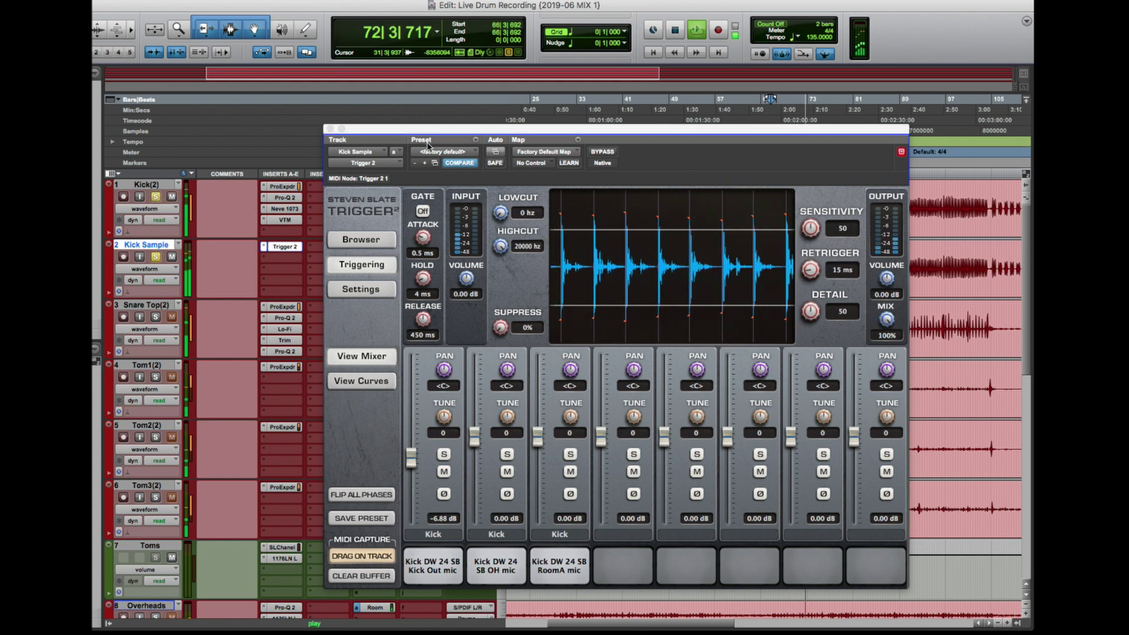
{"action": "left_click", "coordinate": [330, 128]}
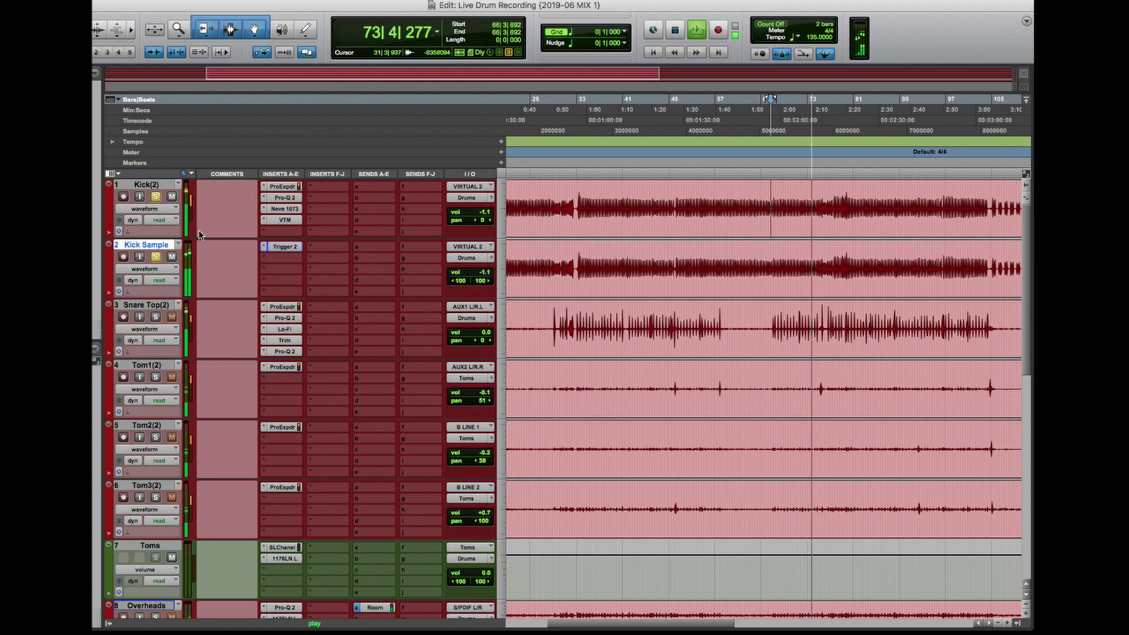
{"action": "mouse_move", "coordinate": [486, 271]}
{"action": "left_mouse_down"}
{"action": "mouse_move", "coordinate": [485, 312]}
{"action": "mouse_move", "coordinate": [490, 276]}
{"action": "left_mouse_up"}
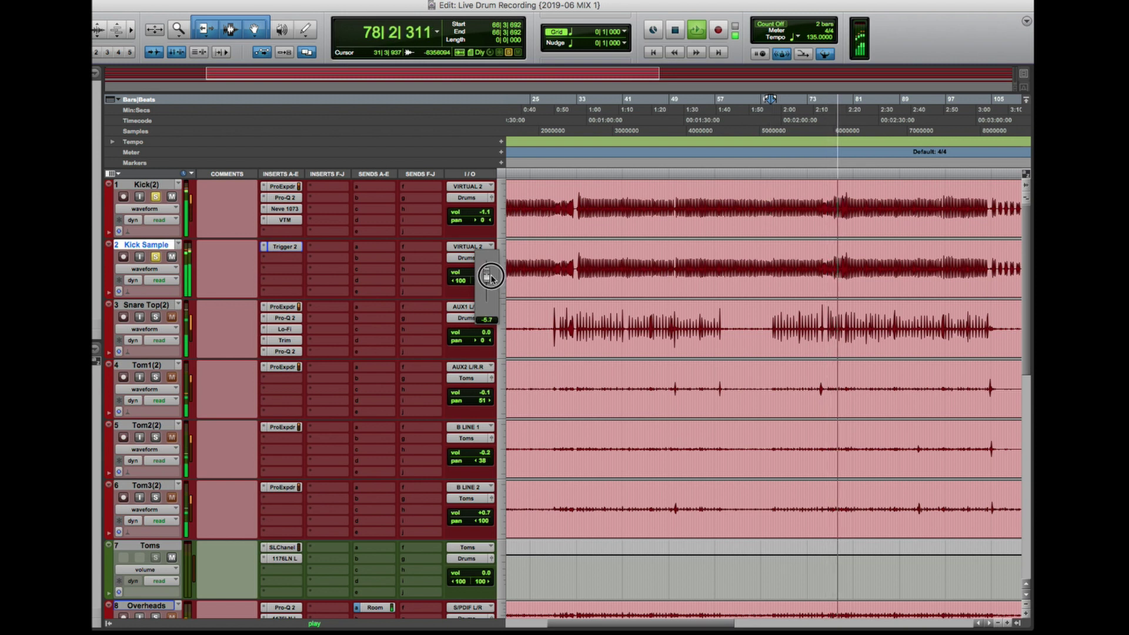
{"action": "left_click_drag", "start_coordinate": [491, 276], "coordinate": [491, 276]}
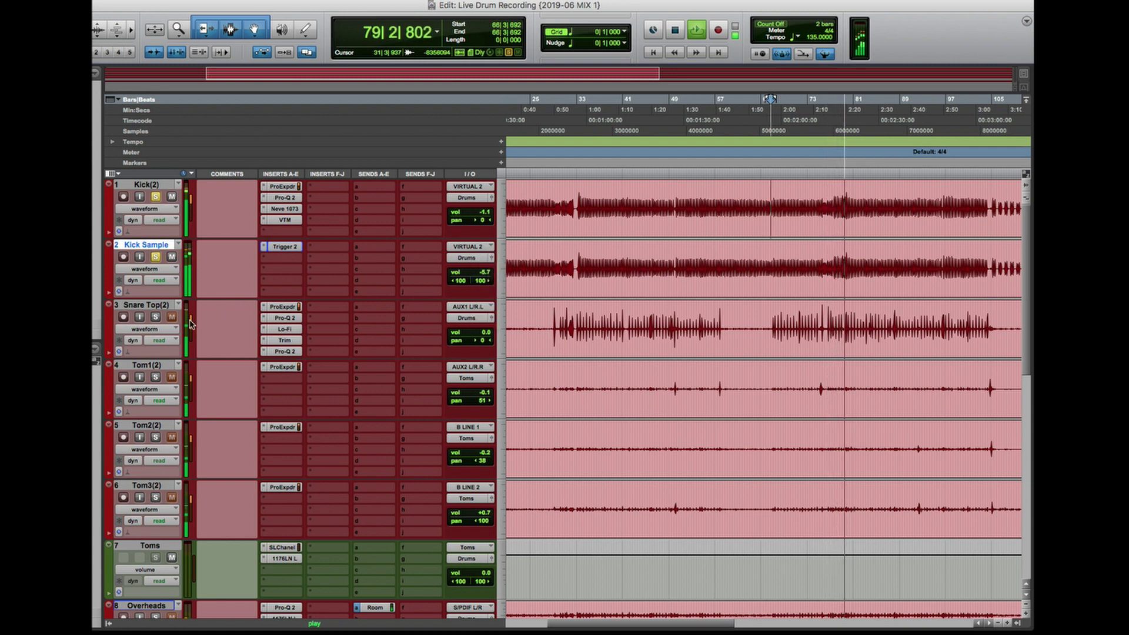
Stop playback, solo Snare Top(2), duplicate it once without its inserts, and name the copy Snare Sample
{"action": "key", "text": "space"}
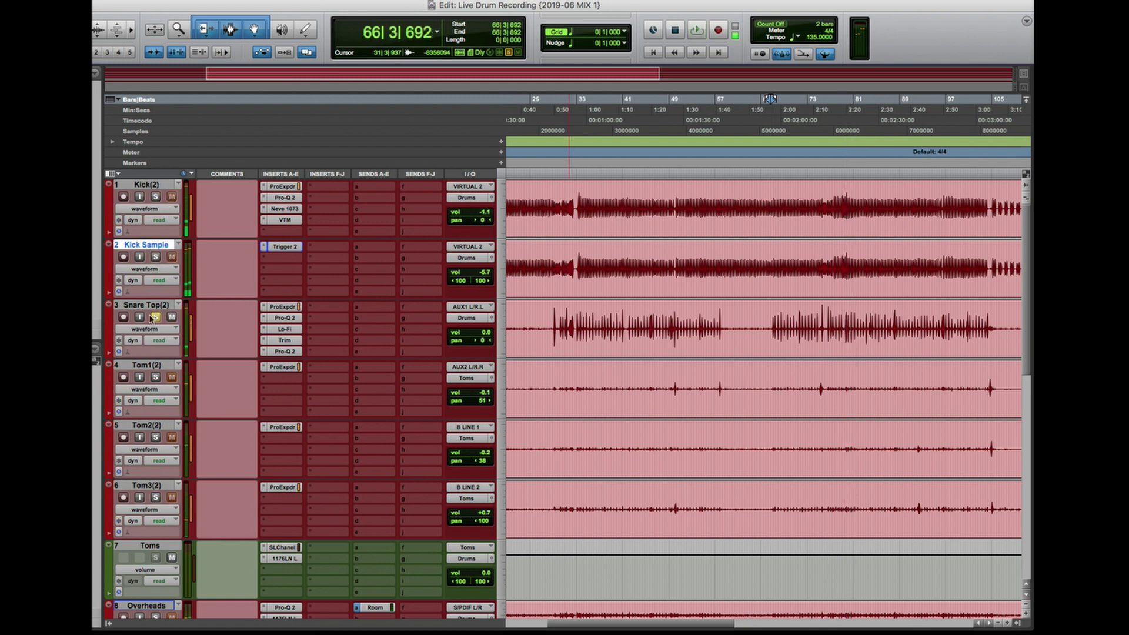
{"action": "left_click", "coordinate": [151, 305]}
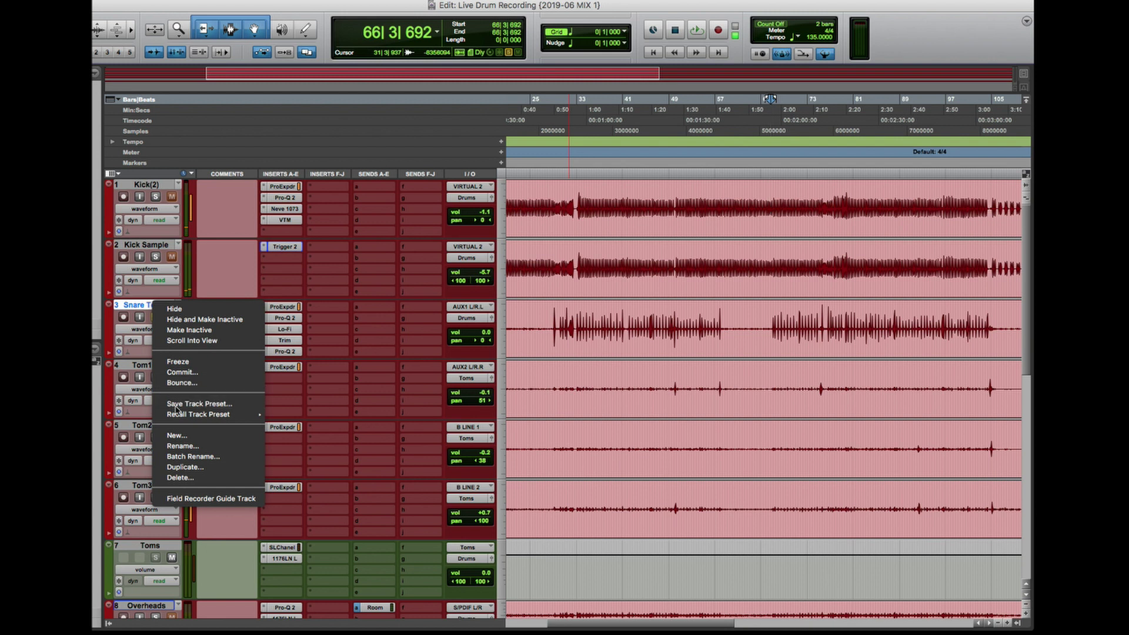
{"action": "left_click", "coordinate": [181, 466]}
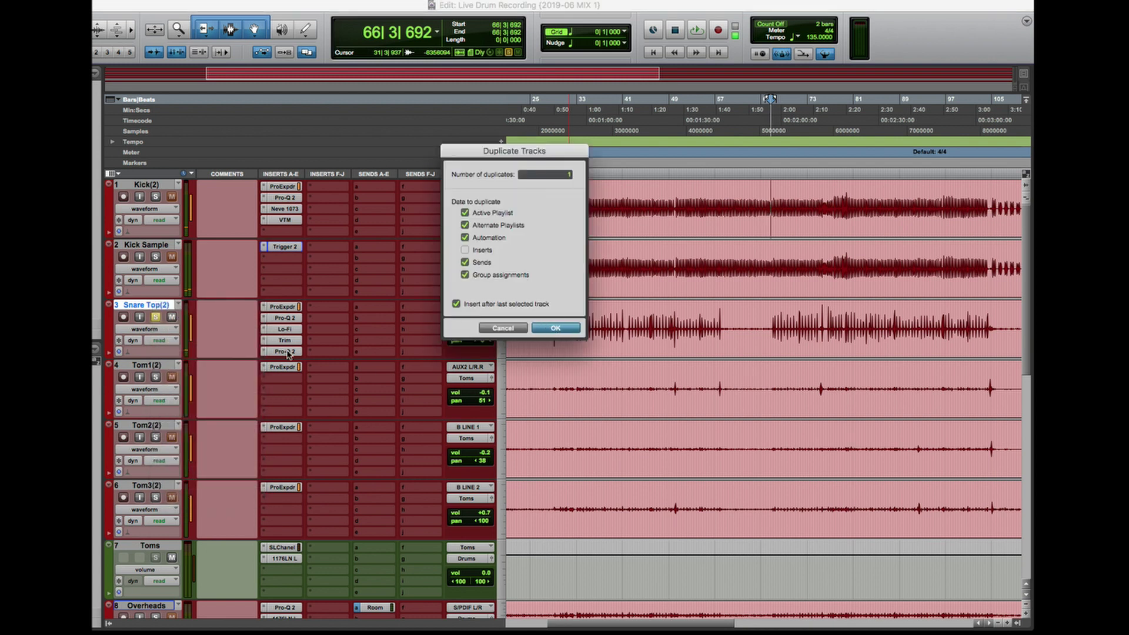
{"action": "key", "text": "Return"}
{"action": "double_click", "coordinate": [157, 365]}
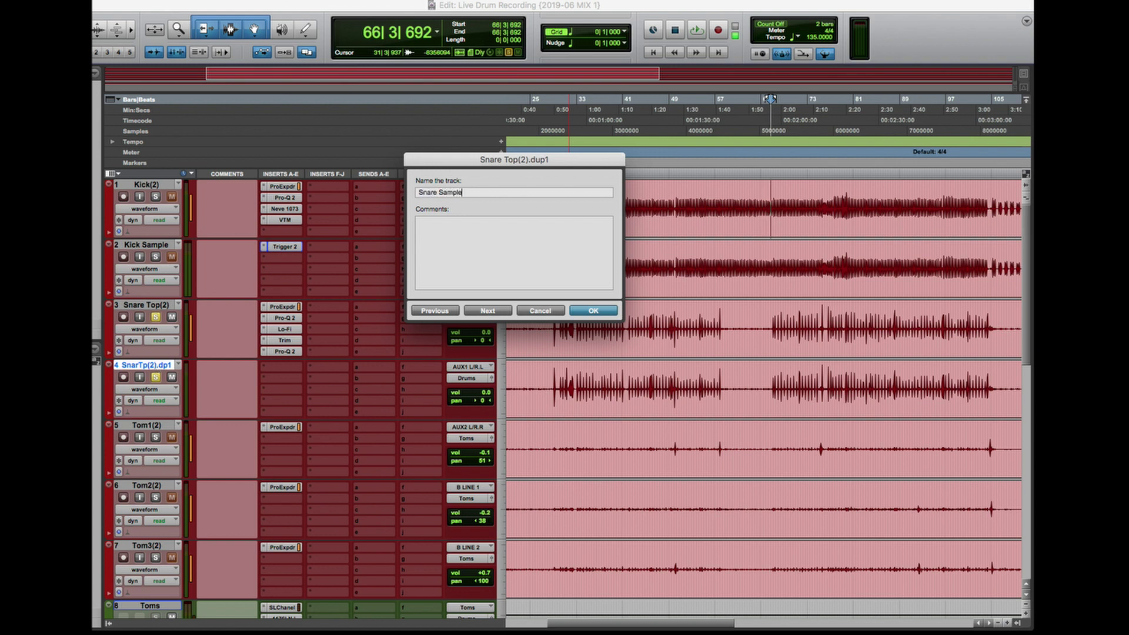
{"action": "key", "text": "Return"}
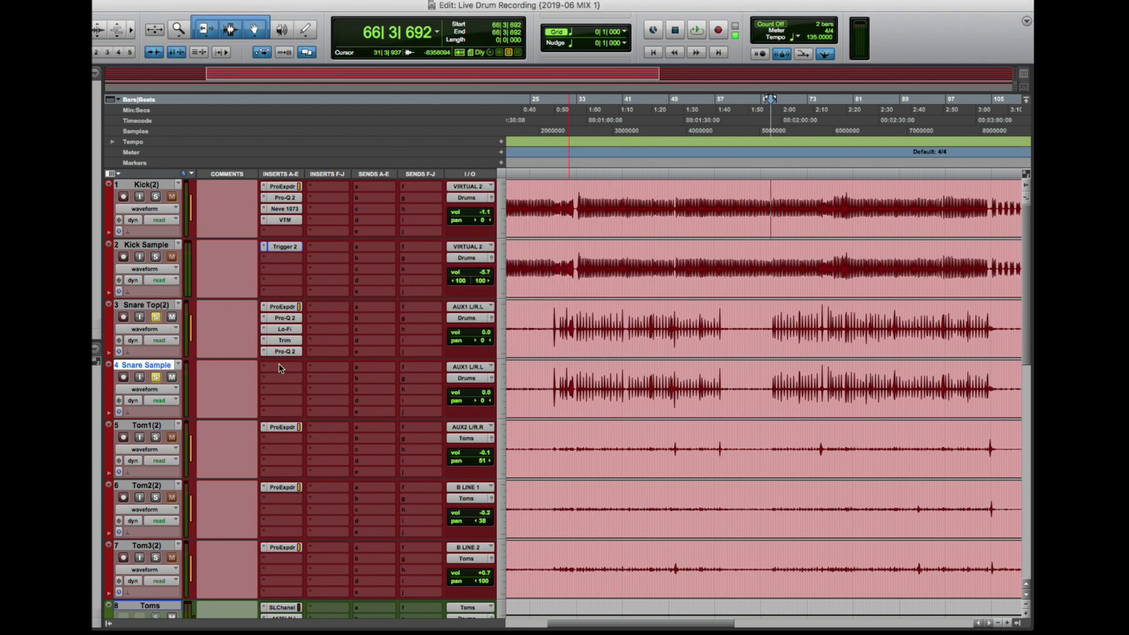
Insert Trigger 2 (mono/stereo) in the first insert slot of the Snare Sample track
{"action": "left_click", "coordinate": [277, 368]}
{"action": "type", "text": "trigg"}
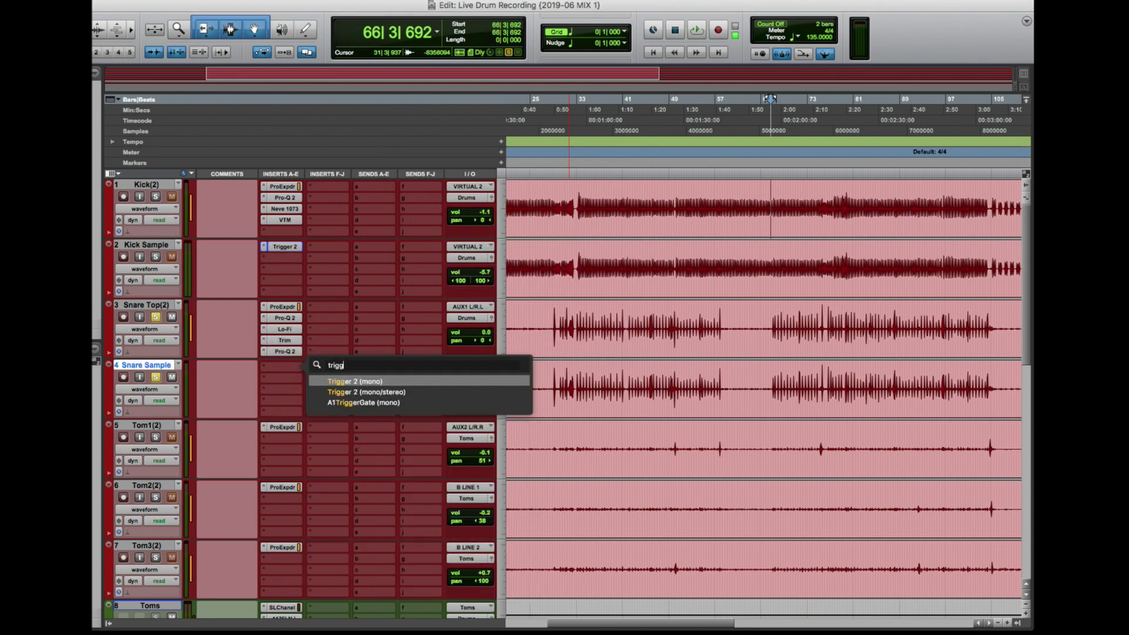
{"action": "key", "text": "Down"}
{"action": "key", "text": "Return"}
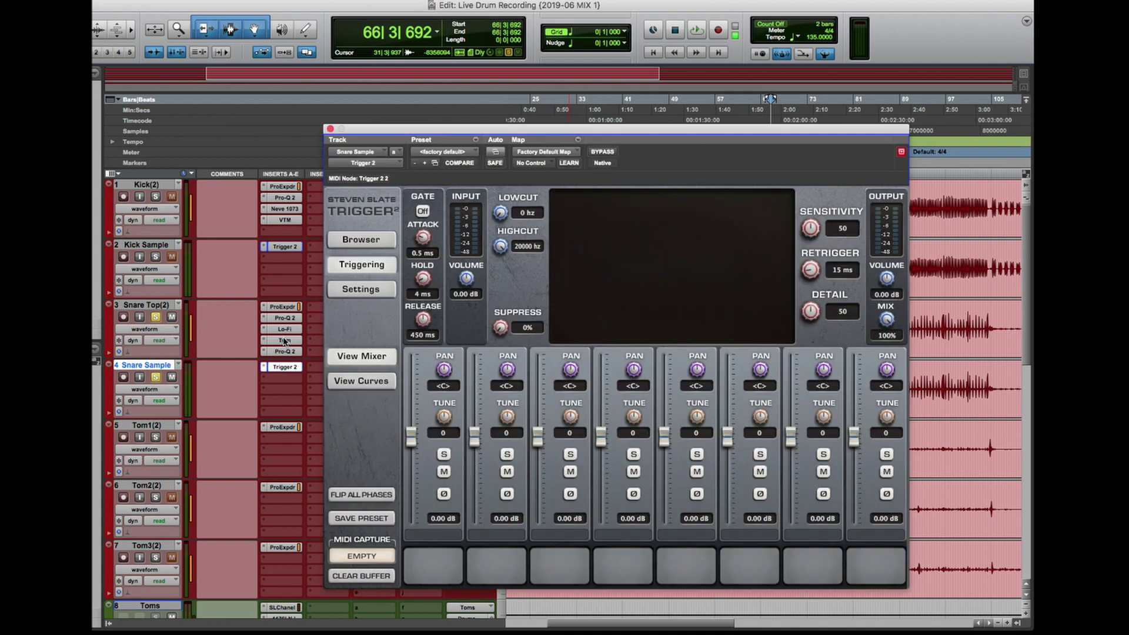
Audition the Top, TopB, OH, RoomA and RoomB samples of The Dong from Trigger 2's CLA Snares library
{"action": "left_click", "coordinate": [362, 240]}
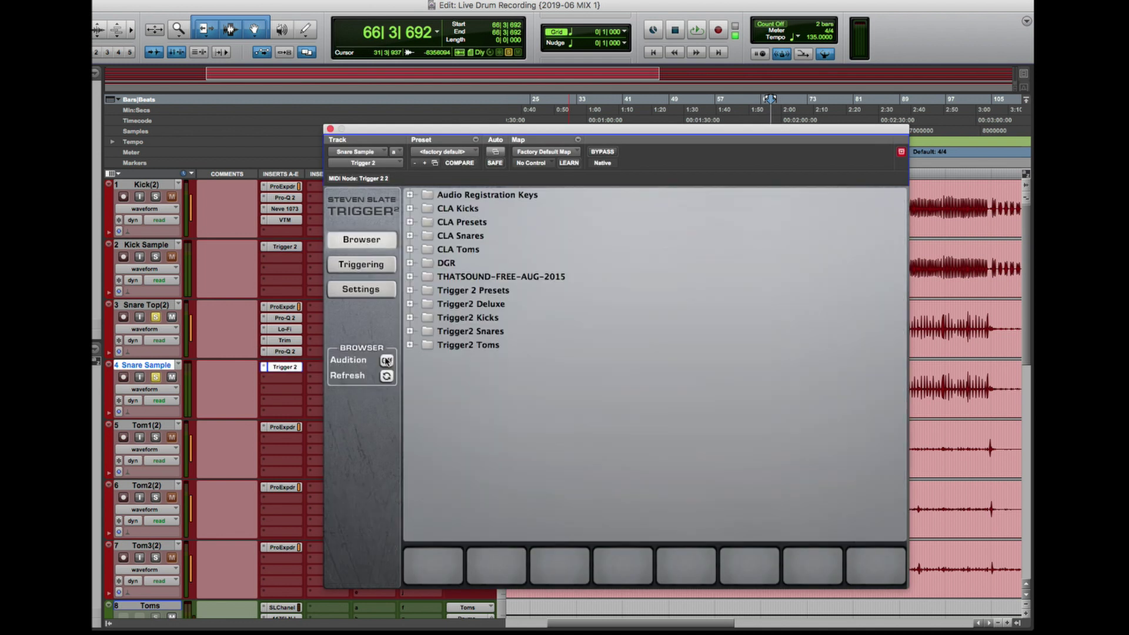
{"action": "left_click", "coordinate": [410, 235]}
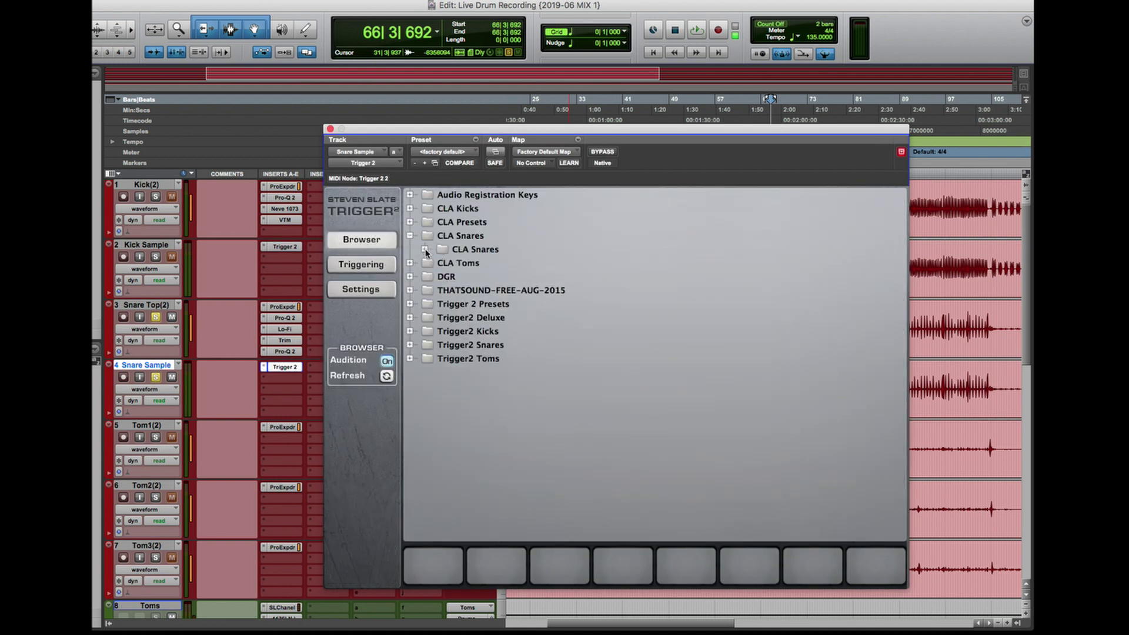
{"action": "left_click", "coordinate": [424, 249]}
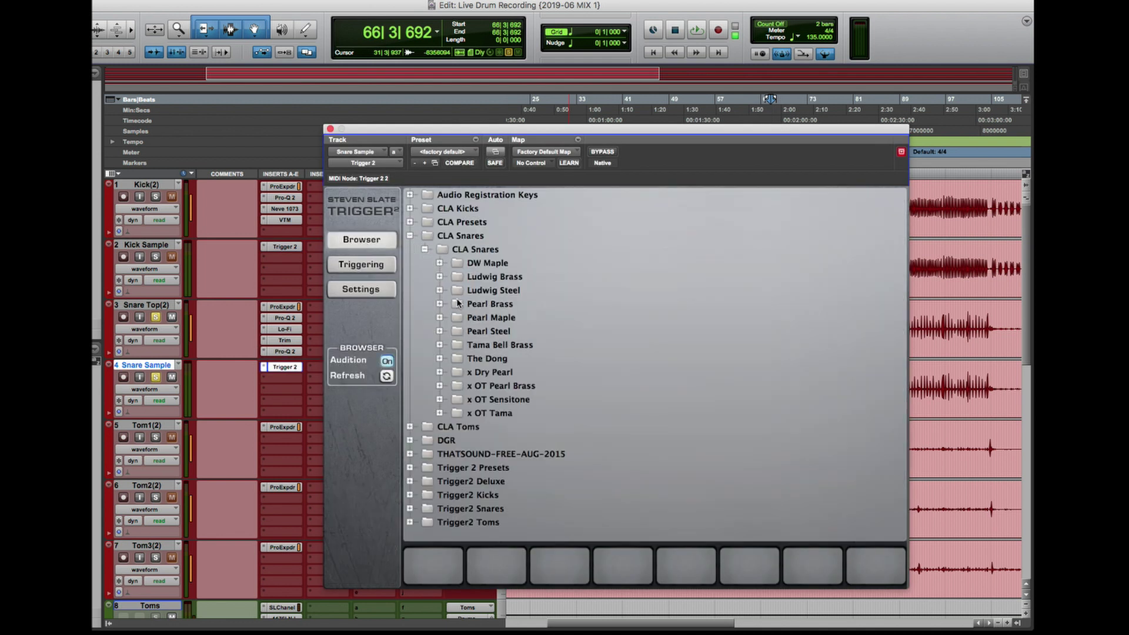
{"action": "left_click", "coordinate": [439, 358]}
{"action": "left_click", "coordinate": [516, 440]}
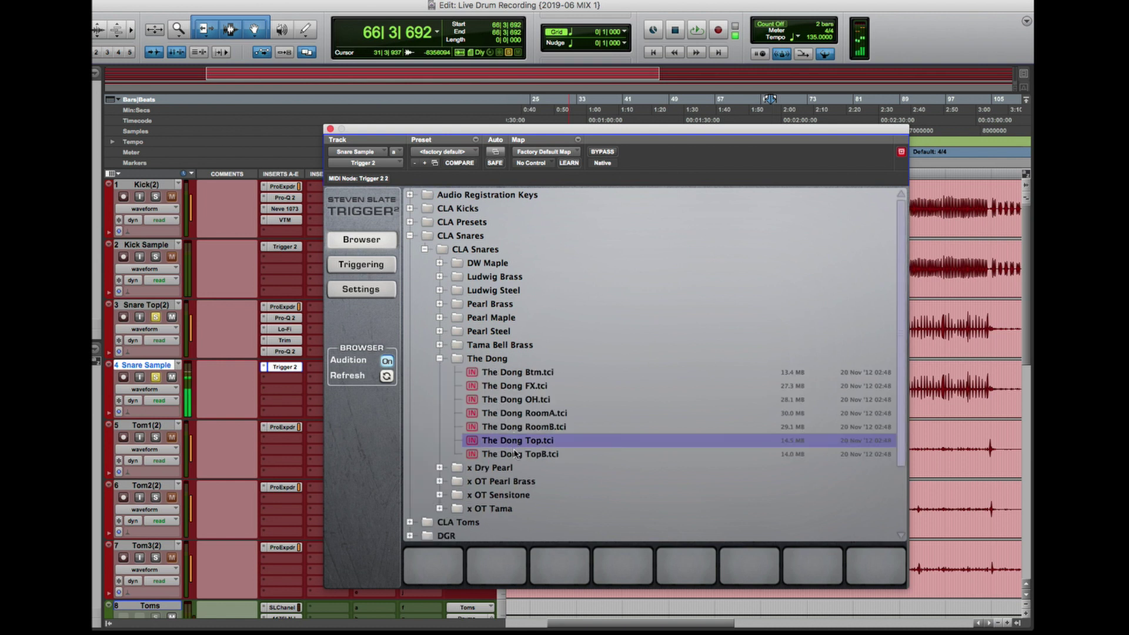
{"action": "left_click", "coordinate": [515, 453]}
{"action": "left_click", "coordinate": [519, 402]}
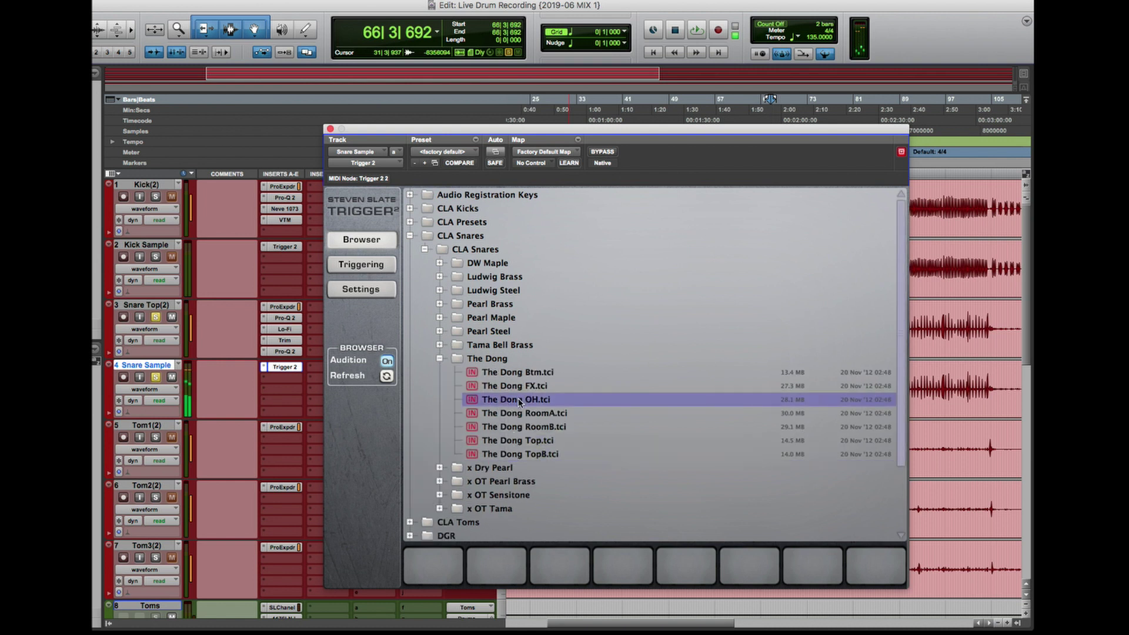
{"action": "left_click", "coordinate": [519, 415]}
{"action": "left_click", "coordinate": [520, 427]}
{"action": "left_click", "coordinate": [520, 415]}
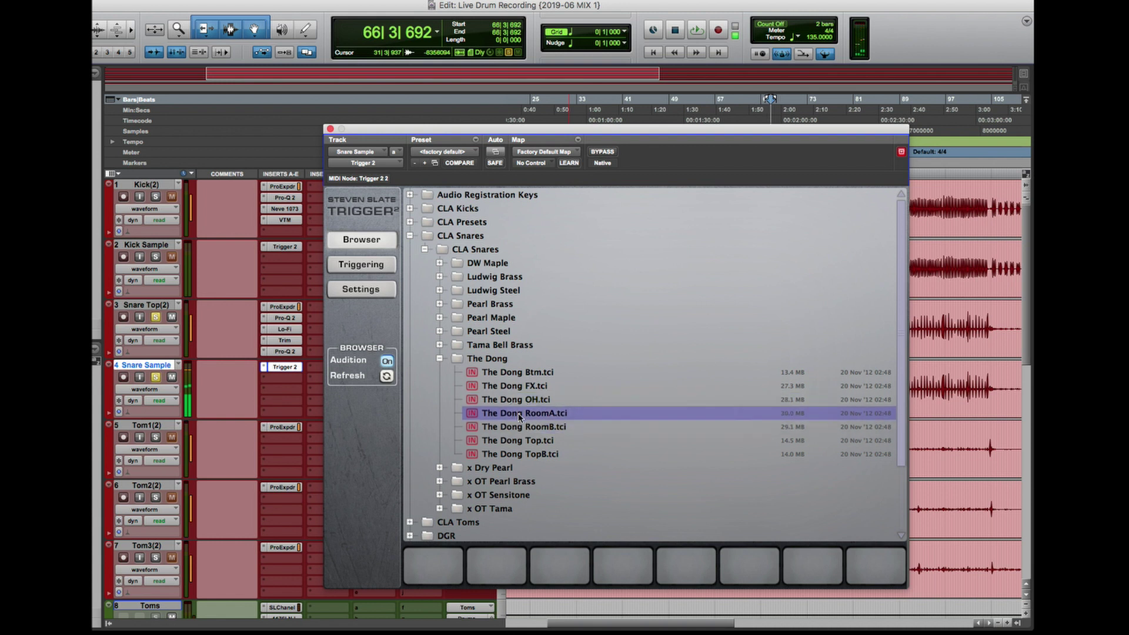
{"action": "left_click", "coordinate": [518, 442]}
{"action": "left_click", "coordinate": [519, 454]}
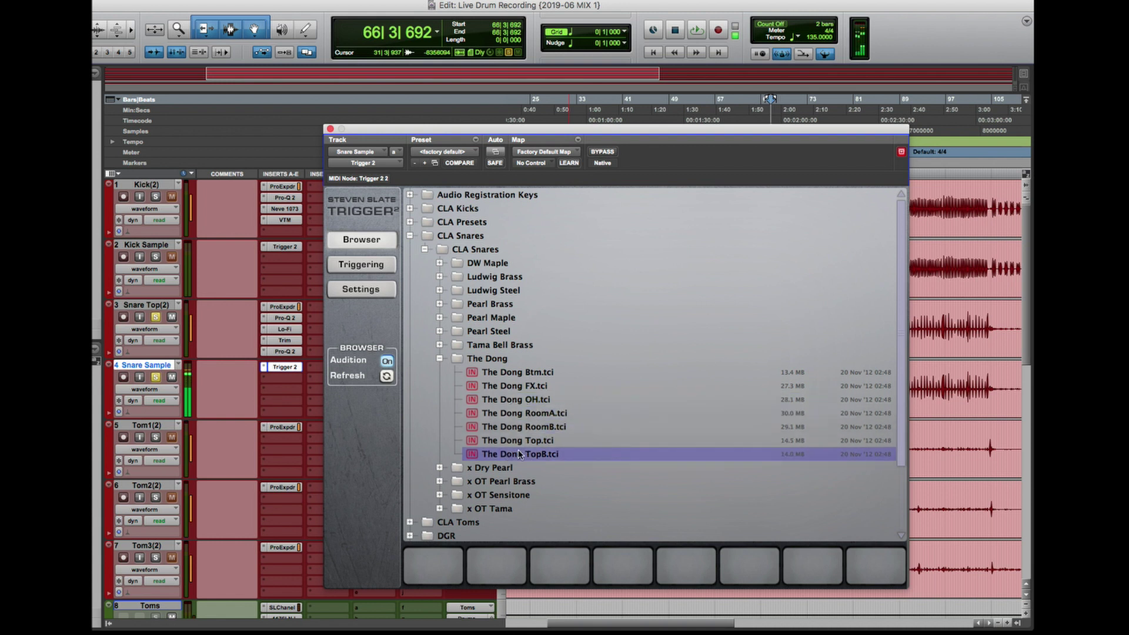
Load The Dong TopB, OH and RoomB samples into the first three Trigger 2 slots
{"action": "left_click_drag", "start_coordinate": [520, 453], "coordinate": [455, 559]}
{"action": "left_click_drag", "start_coordinate": [529, 380], "coordinate": [497, 566]}
{"action": "left_click", "coordinate": [532, 388]}
{"action": "left_click", "coordinate": [532, 402]}
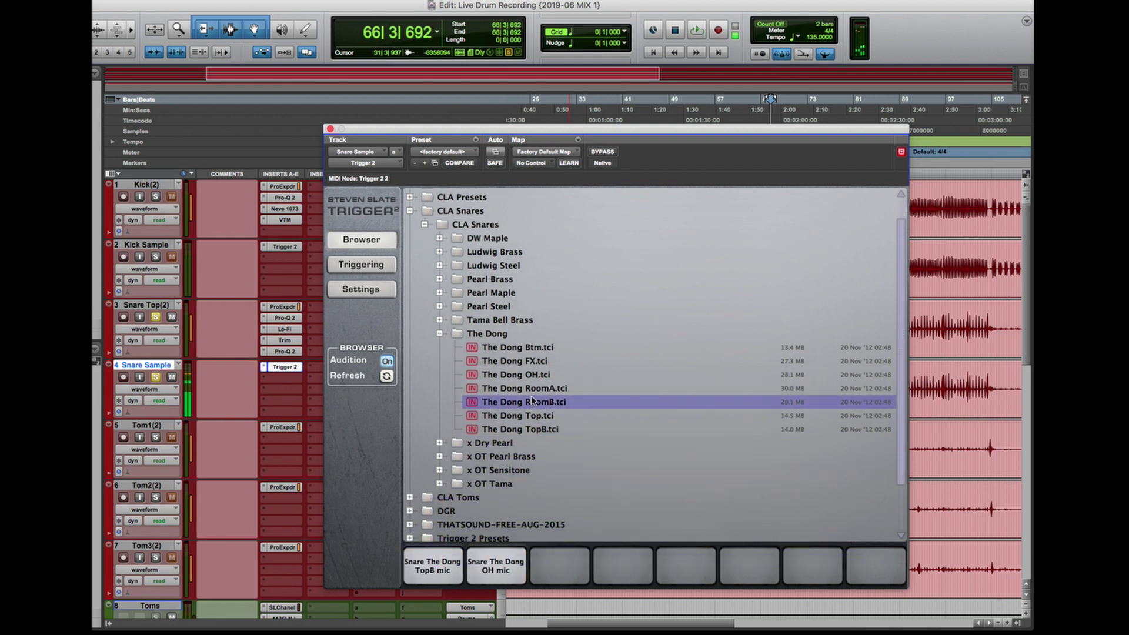
{"action": "left_click_drag", "start_coordinate": [533, 403], "coordinate": [559, 565]}
Play Snare Sample without Snare Top(2) soloed, lower the TopB sample to -5.17 dB and RoomB to -3.04 dB in Trigger 2, and stop
{"action": "left_click", "coordinate": [369, 269]}
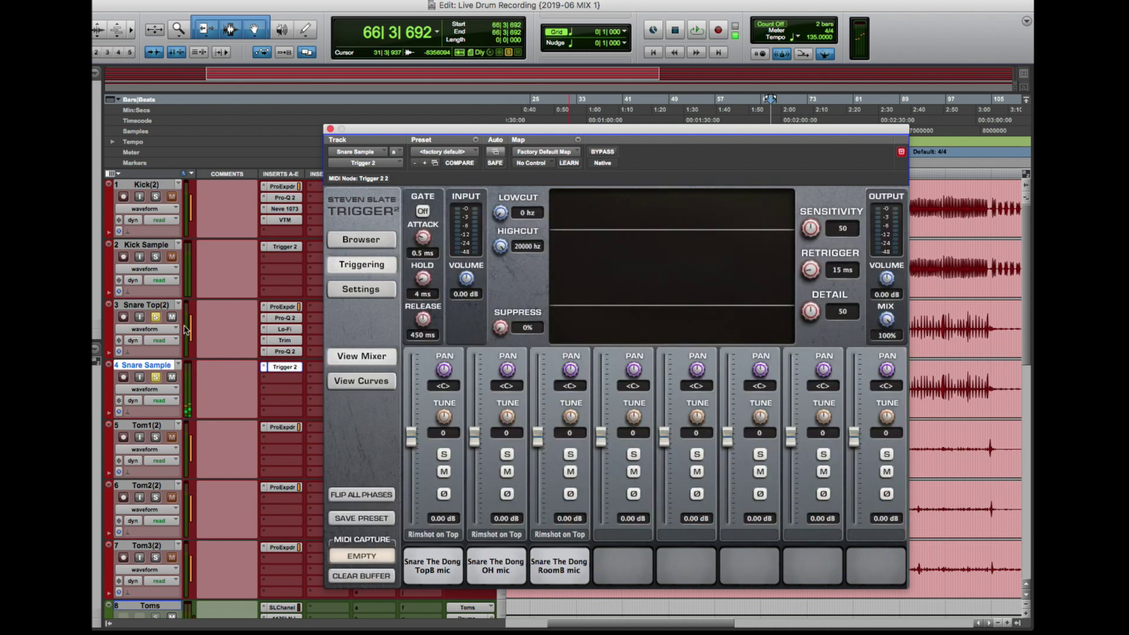
{"action": "left_click", "coordinate": [155, 318]}
{"action": "key", "text": "space"}
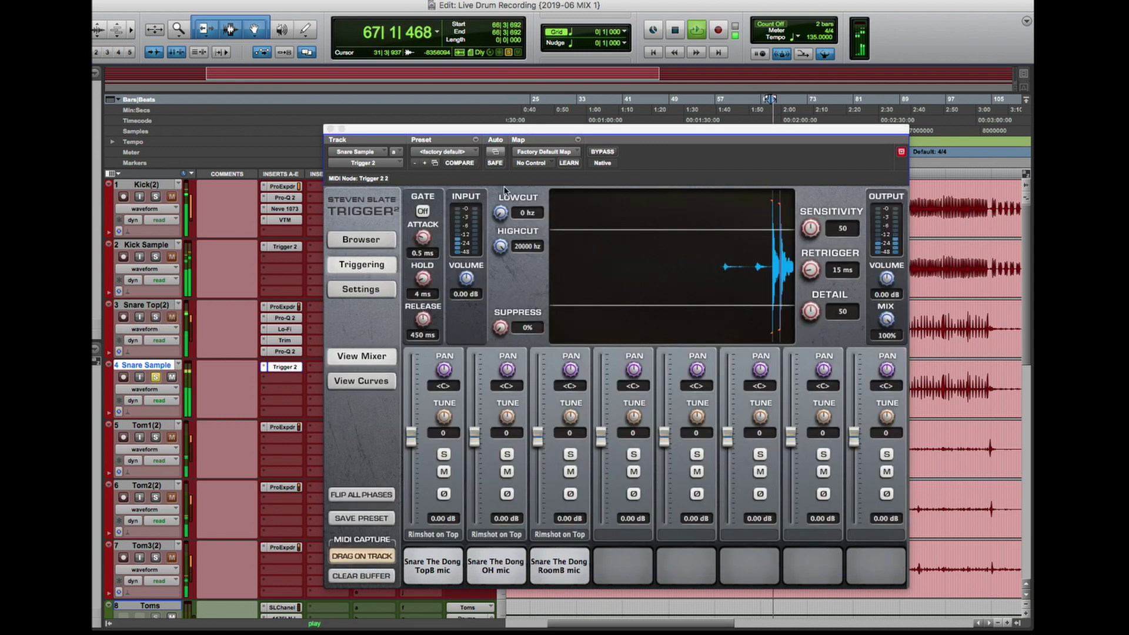
{"action": "left_click_drag", "start_coordinate": [411, 442], "coordinate": [411, 460]}
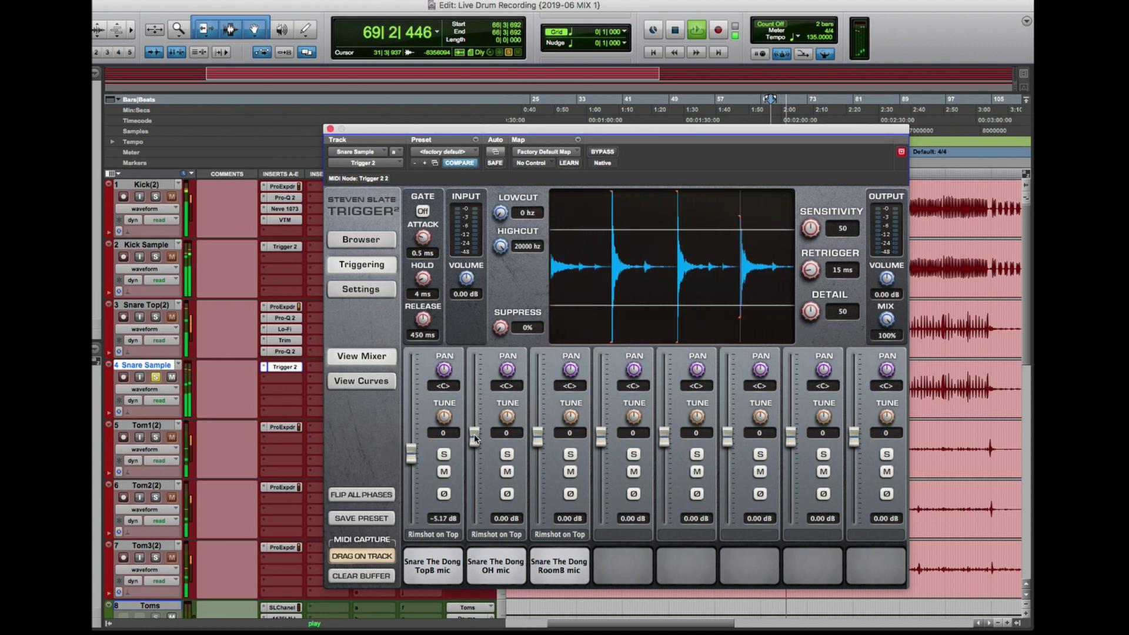
{"action": "left_click_drag", "start_coordinate": [538, 436], "coordinate": [534, 448]}
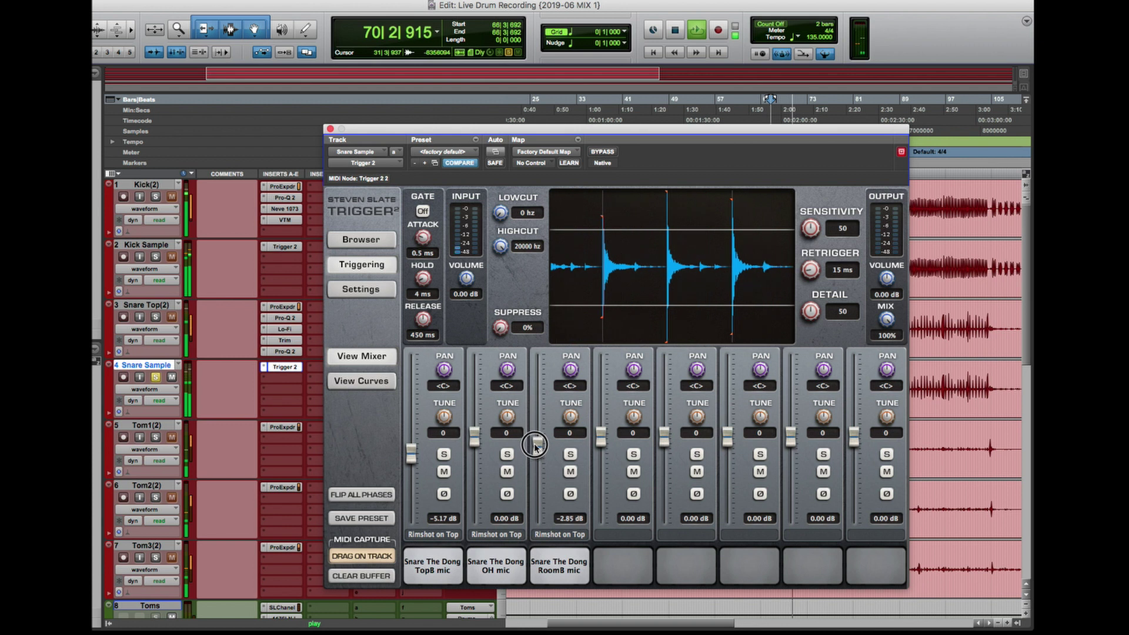
{"action": "left_click", "coordinate": [285, 366]}
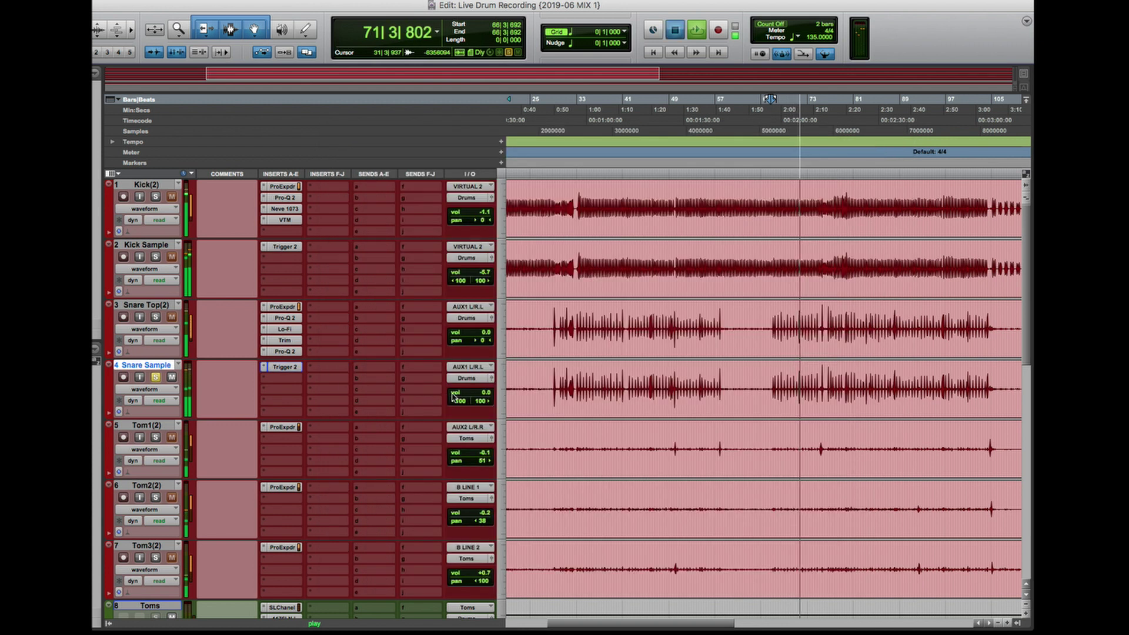
{"action": "key", "text": "space"}
Reopen Trigger 2 on Snare Sample, raise its input volume to 4.35 dB during playback, and close the plug-in
{"action": "left_click", "coordinate": [284, 367]}
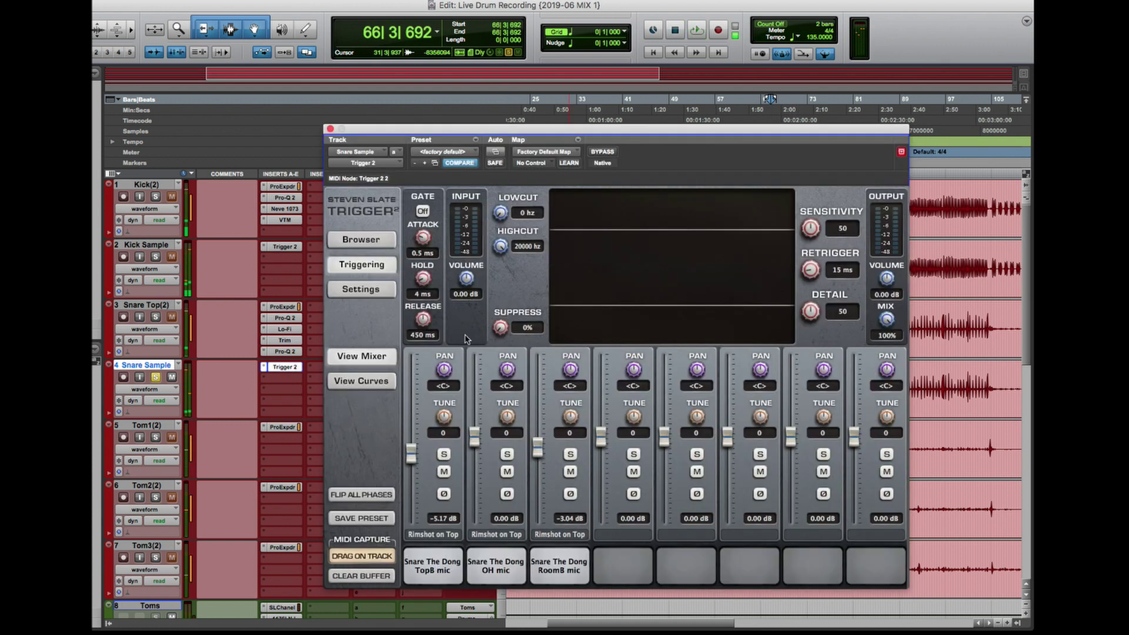
{"action": "key", "text": "space"}
{"action": "left_click_drag", "start_coordinate": [466, 279], "coordinate": [468, 268]}
{"action": "key", "text": "space"}
{"action": "key", "text": "space"}
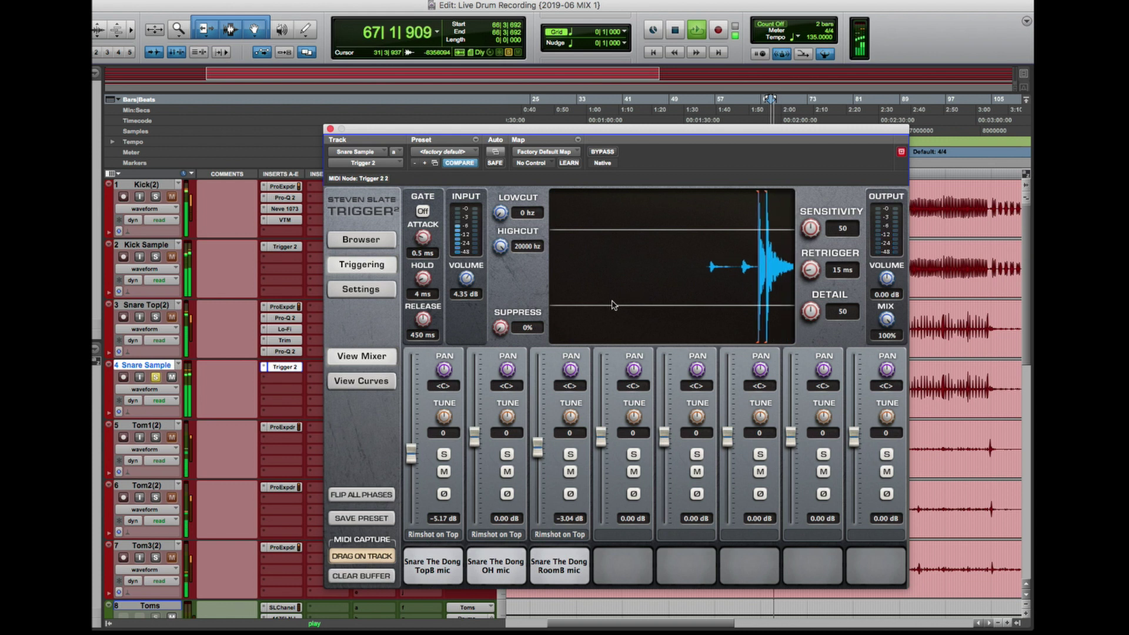
{"action": "left_click", "coordinate": [331, 130]}
{"action": "key", "text": "space"}
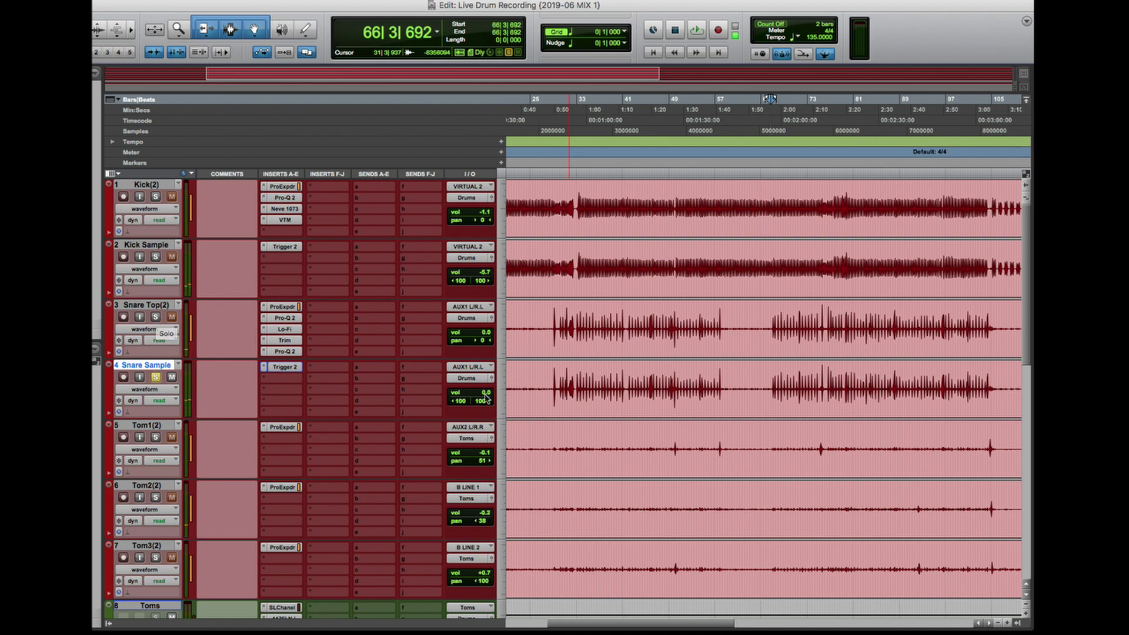
Pull the Snare Sample volume fully down, then blend it in under Snare Top(2) to -13.8 dB during playback
{"action": "left_click_drag", "start_coordinate": [487, 397], "coordinate": [486, 464]}
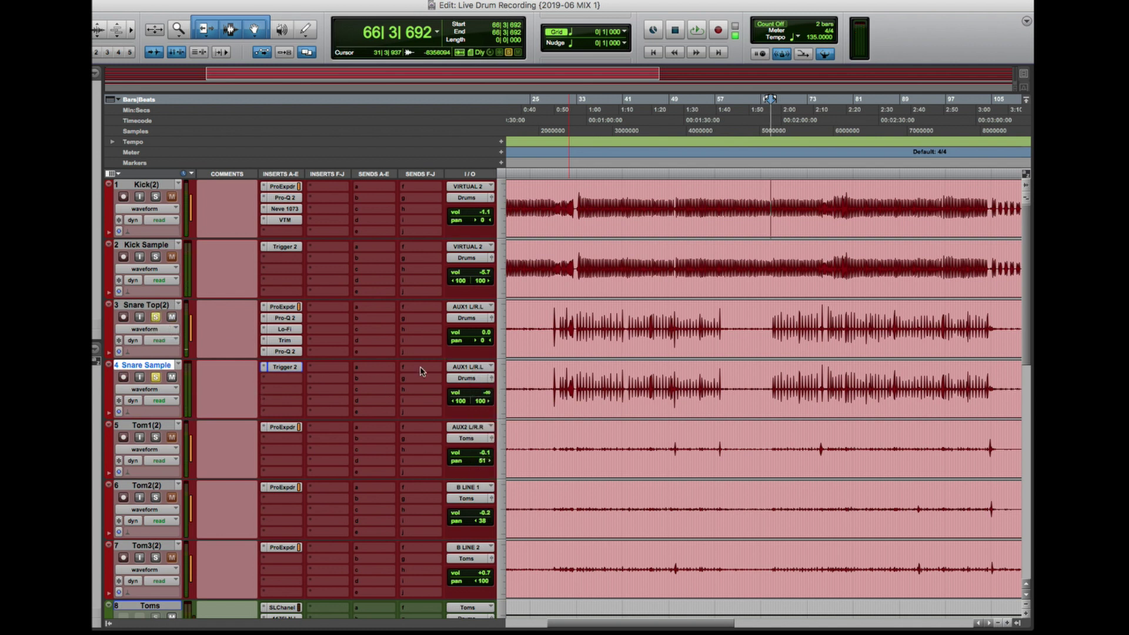
{"action": "key", "text": "space"}
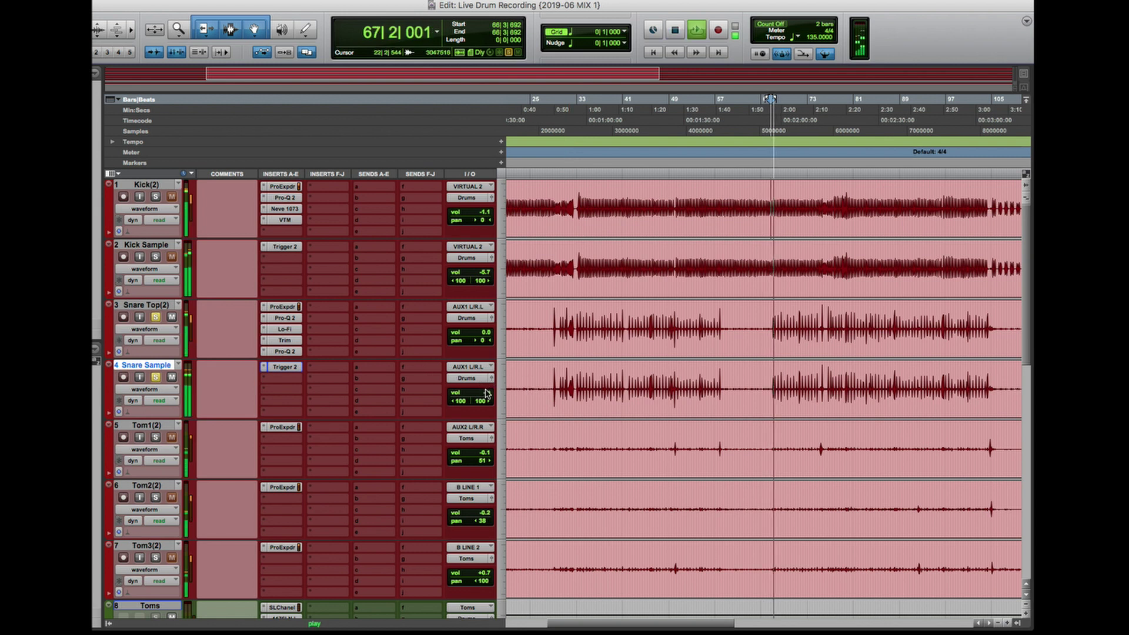
{"action": "left_click", "coordinate": [487, 392]}
{"action": "left_click_drag", "start_coordinate": [487, 390], "coordinate": [489, 369]}
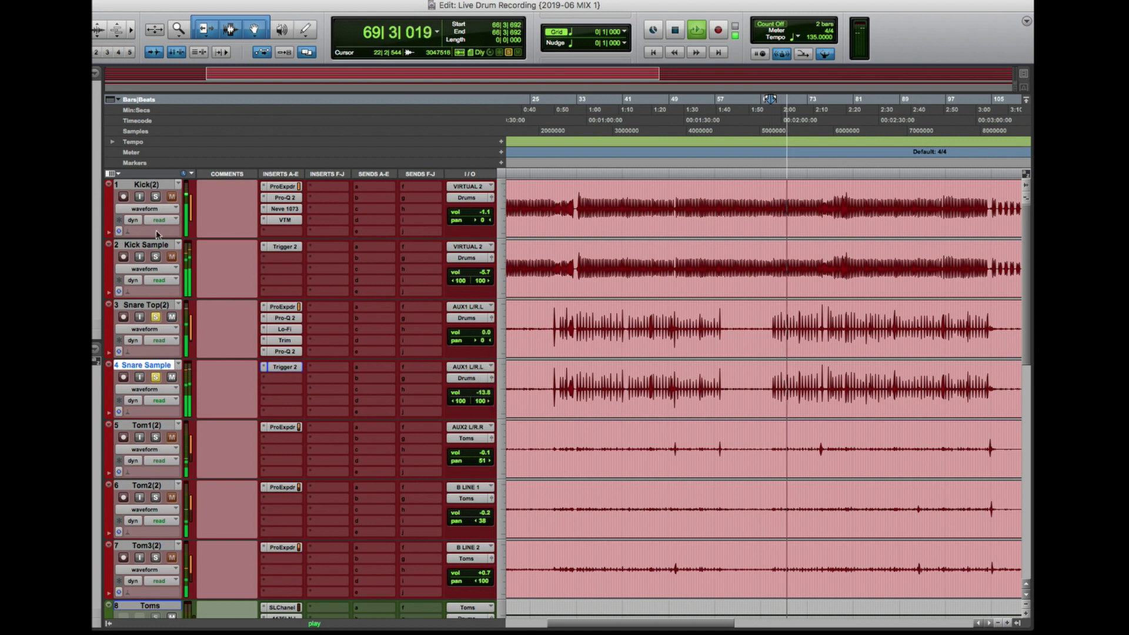
Solo Kick(2) and Kick Sample too, lower Kick Sample to -7.8 dB, and raise Snare Sample to about -9.9 dB
{"action": "left_click", "coordinate": [156, 196]}
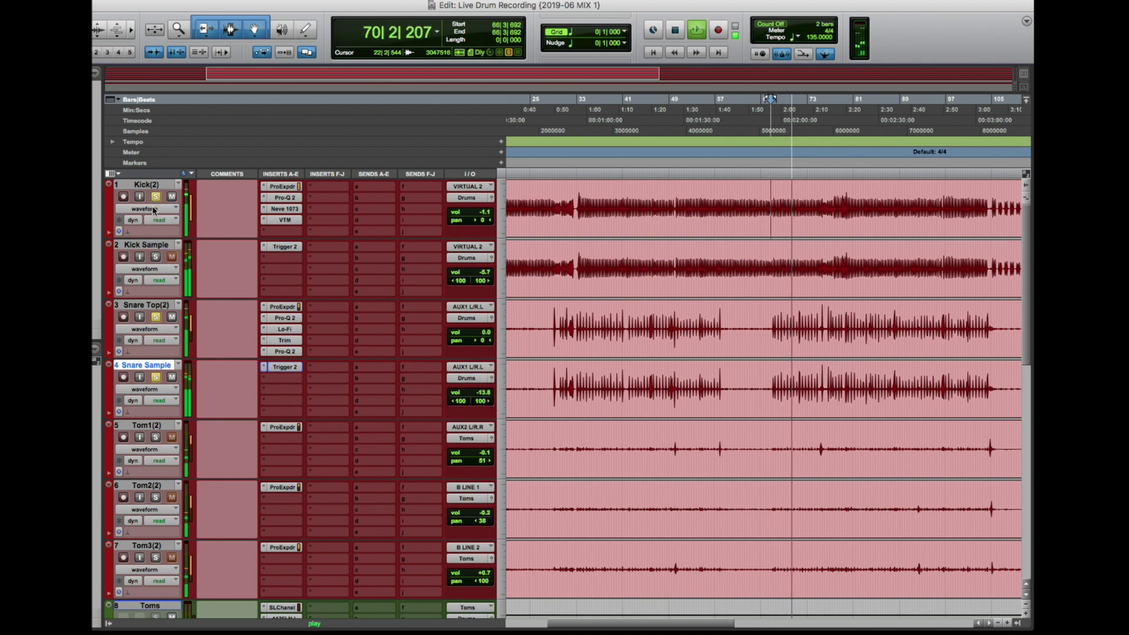
{"action": "left_click", "coordinate": [155, 256]}
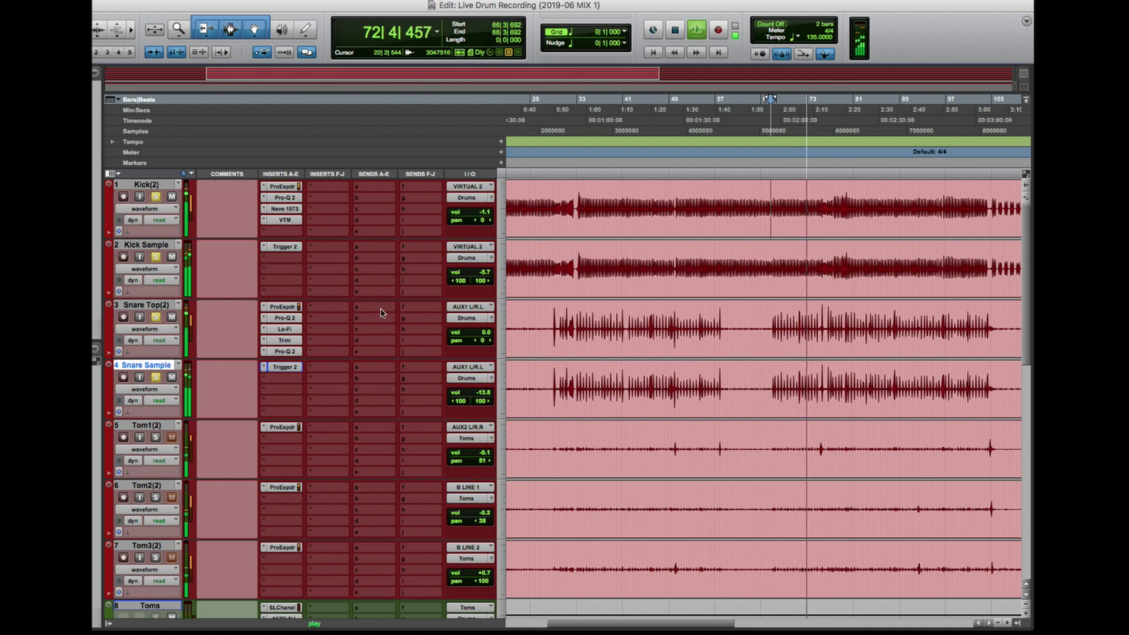
{"action": "left_click_drag", "start_coordinate": [482, 273], "coordinate": [482, 285]}
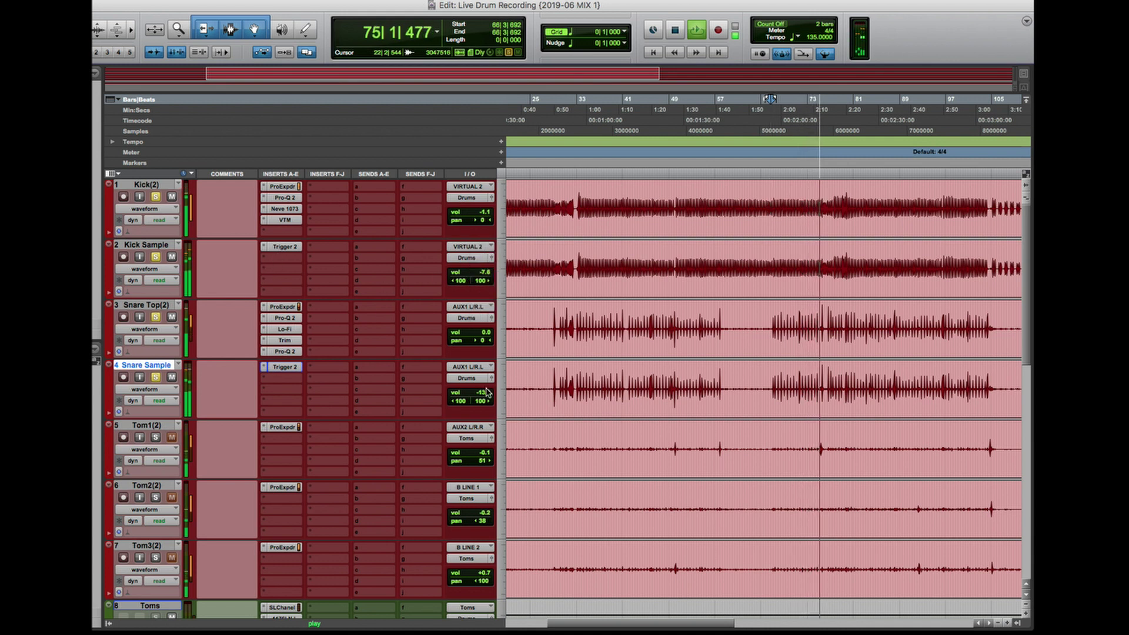
{"action": "left_click_drag", "start_coordinate": [483, 393], "coordinate": [487, 362]}
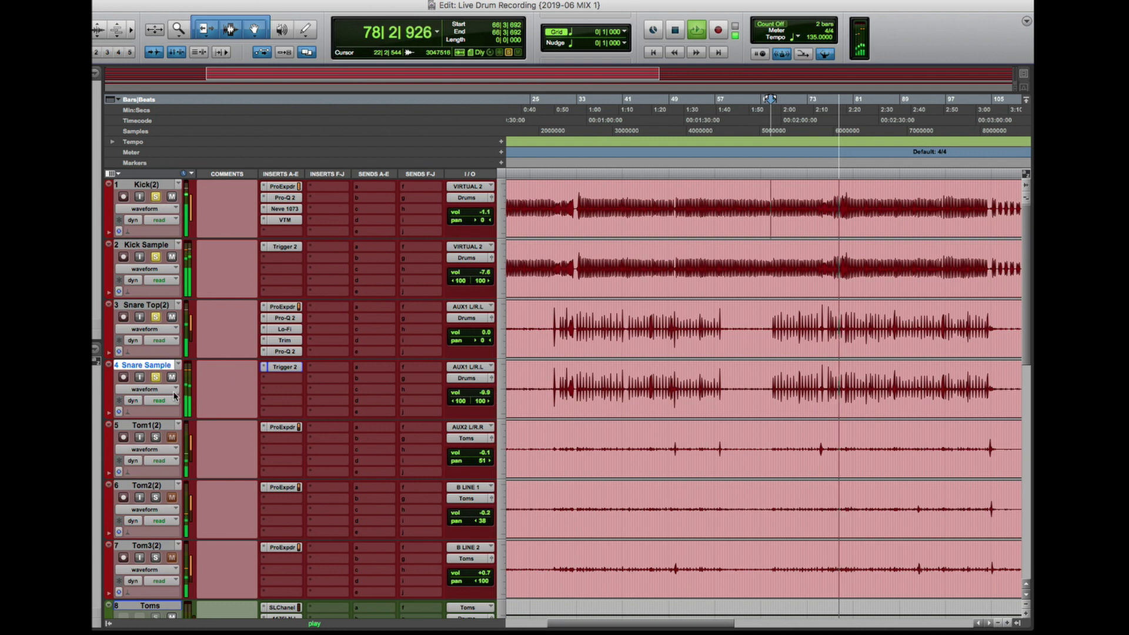
Clear all solos, replay the full drum mix, and lower the Snare Sample volume to about -11.9 dB
{"action": "key", "text": "space"}
{"action": "left_click", "coordinate": [156, 378], "text": "alt"}
{"action": "key", "text": "space"}
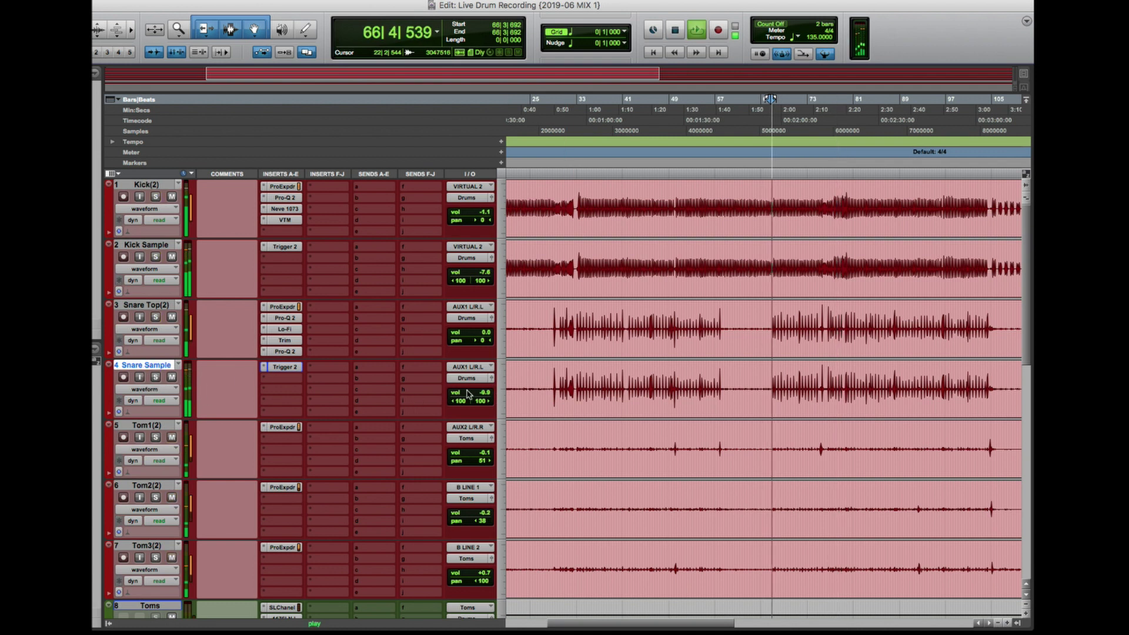
{"action": "scroll", "coordinate": [332, 368], "scroll_direction": "down", "scroll_amount": 2}
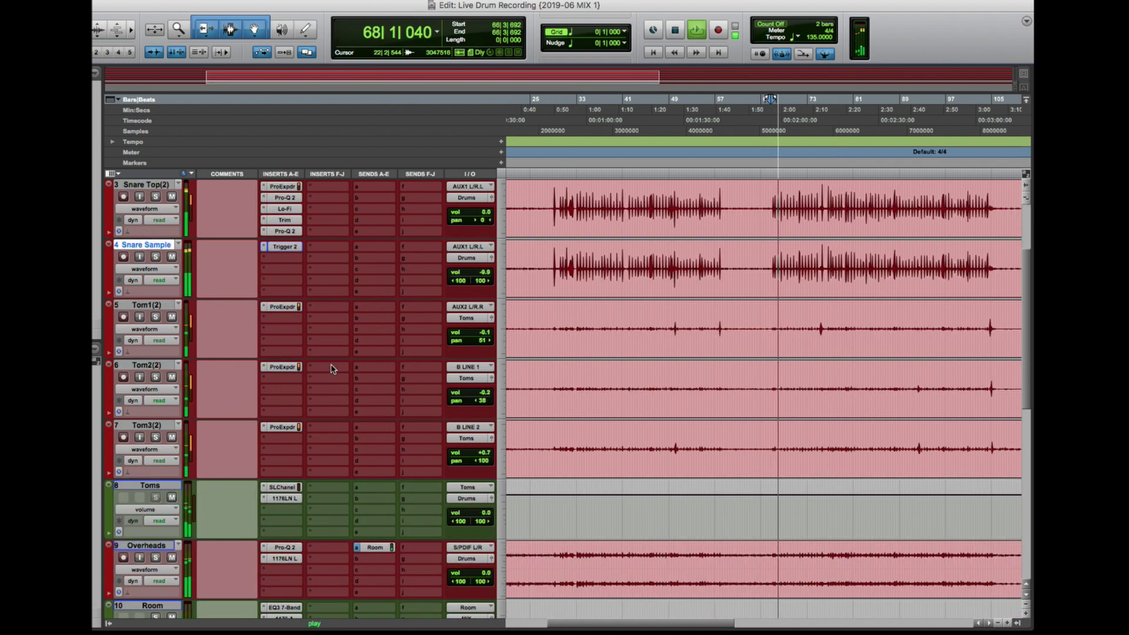
{"action": "left_click", "coordinate": [487, 273]}
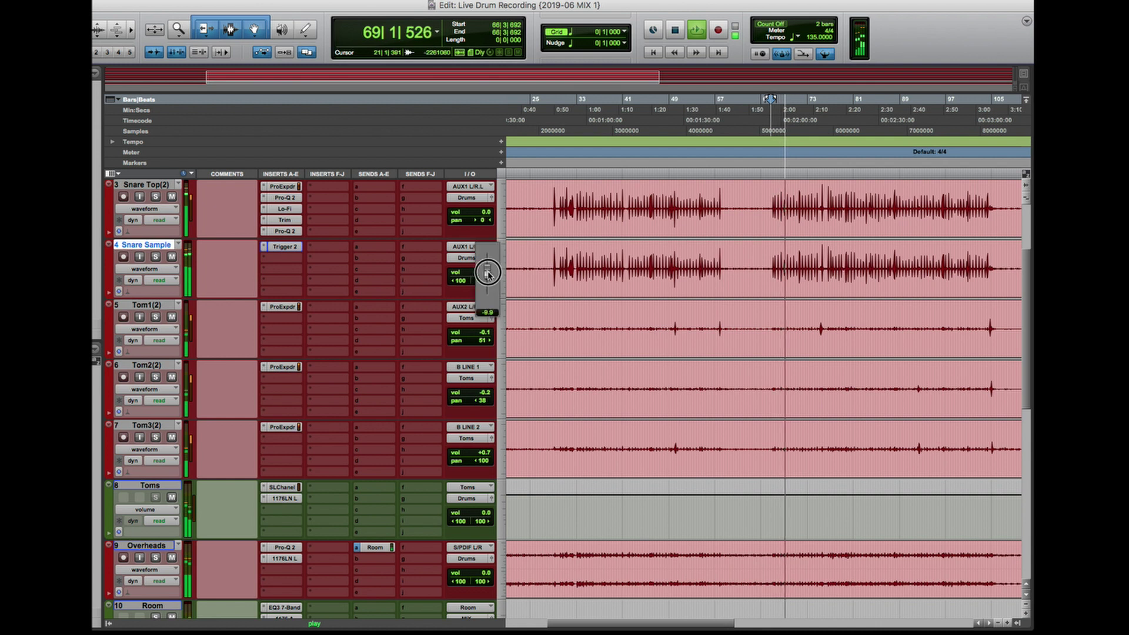
{"action": "left_click_drag", "start_coordinate": [488, 273], "coordinate": [487, 294]}
Toggle mute on the Kick Sample and Snare Sample tracks during playback to compare the mix with and without samples
{"action": "scroll", "coordinate": [158, 262], "scroll_direction": "up", "scroll_amount": 2}
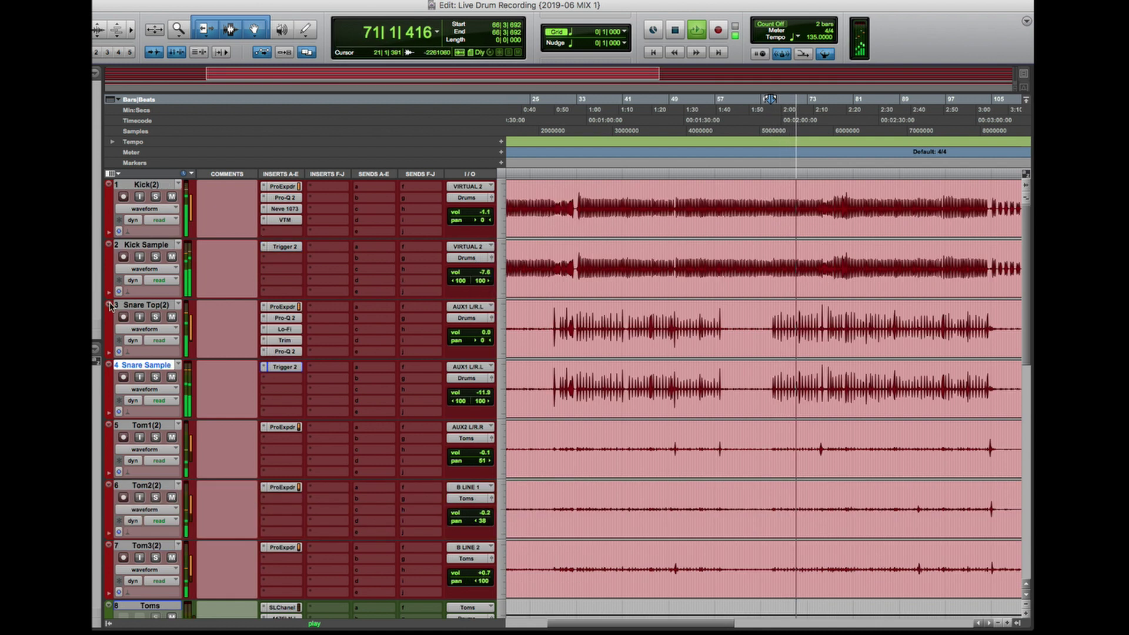
{"action": "left_click", "coordinate": [168, 259]}
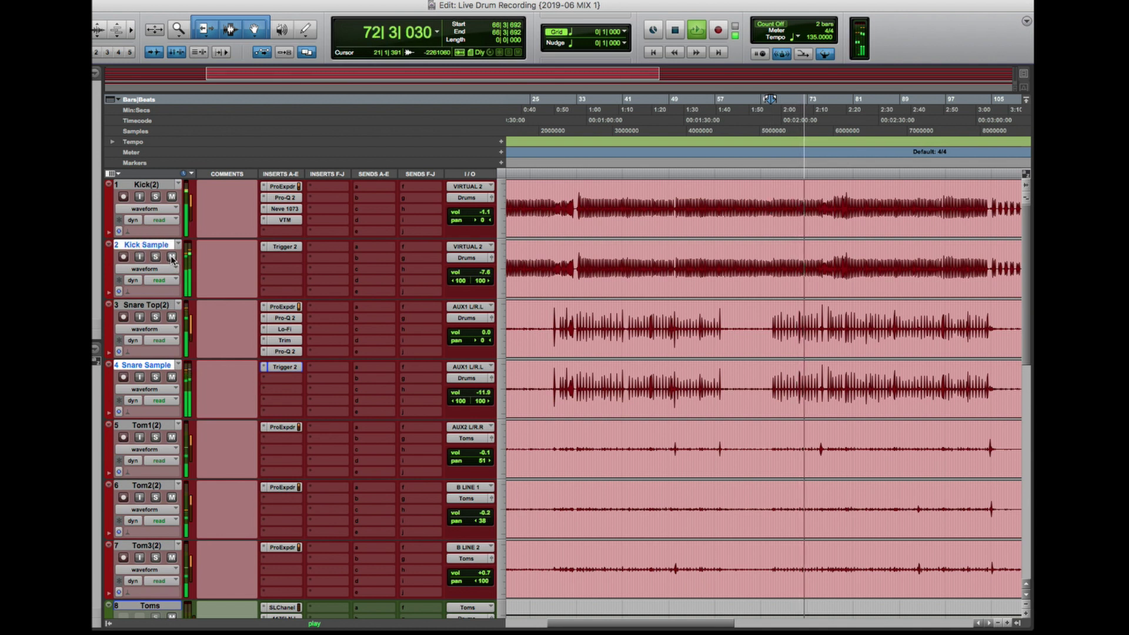
{"action": "left_click", "coordinate": [171, 259]}
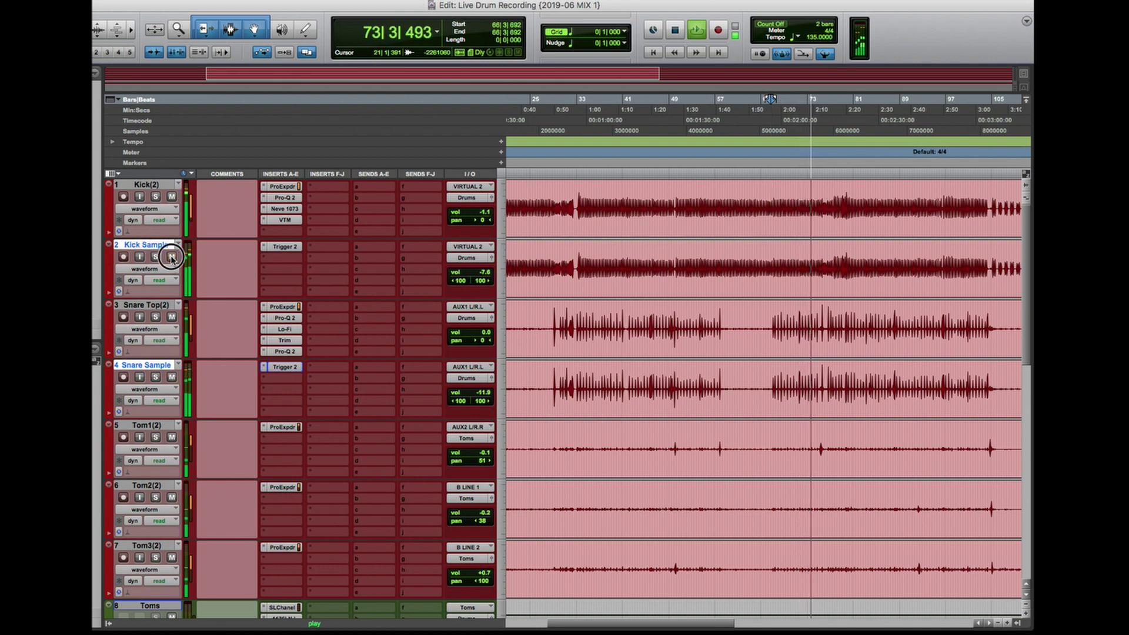
{"action": "left_click", "coordinate": [158, 357]}
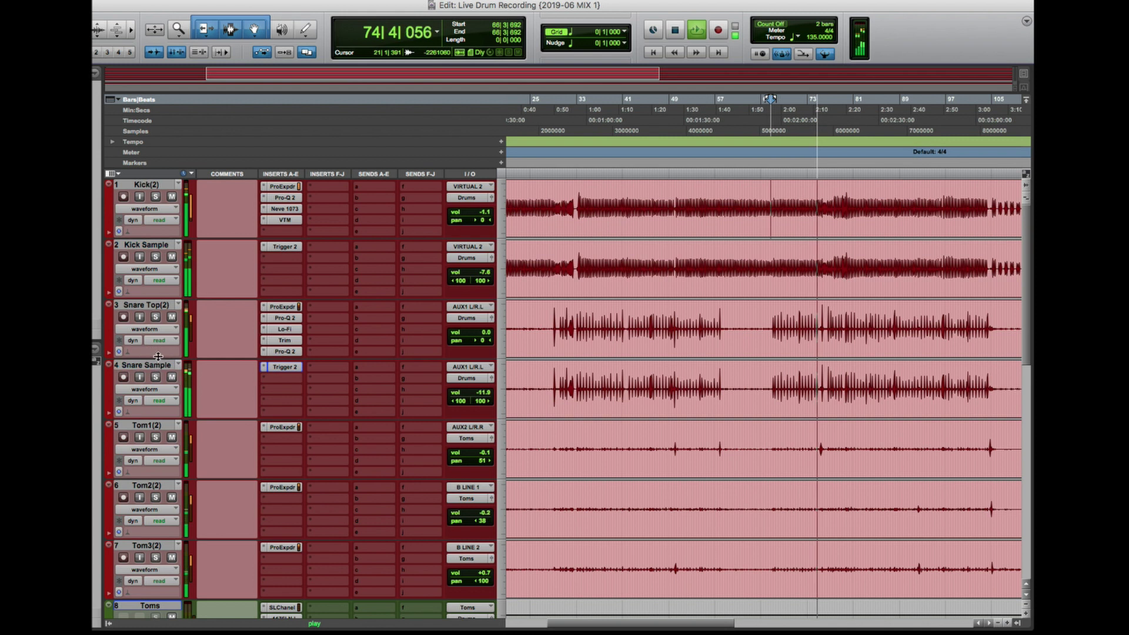
Open the Pro-L limiter on the MIX track, check its gain display during playback, and stop playback
{"action": "scroll", "coordinate": [159, 353], "scroll_direction": "down", "scroll_amount": 6}
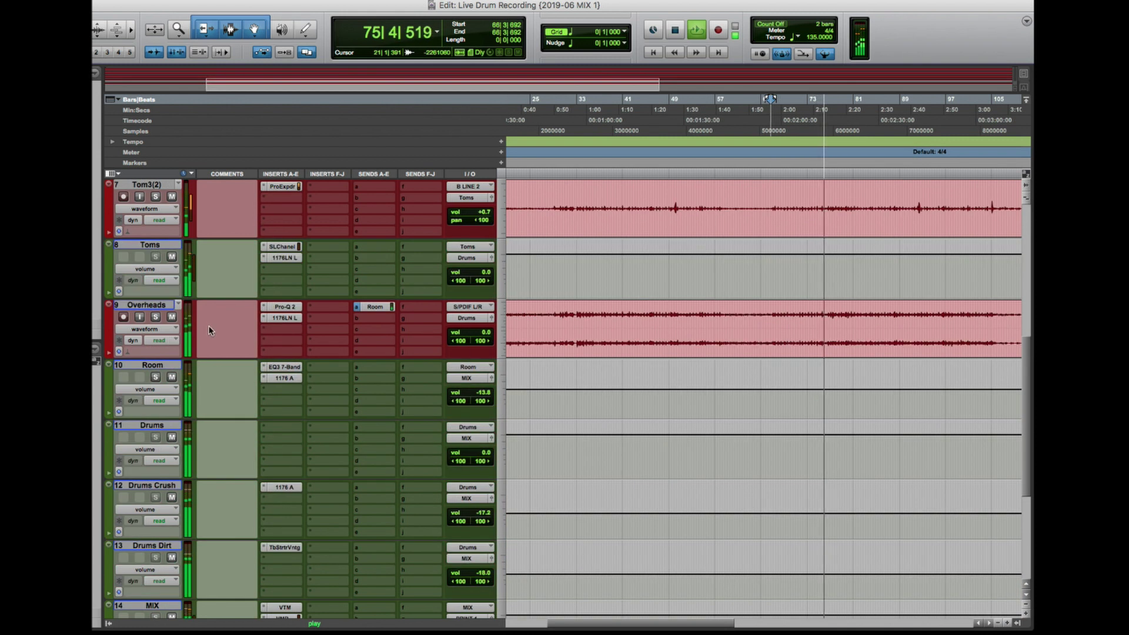
{"action": "scroll", "coordinate": [207, 330], "scroll_direction": "down", "scroll_amount": 2}
{"action": "scroll", "coordinate": [257, 393], "scroll_direction": "up", "scroll_amount": 1}
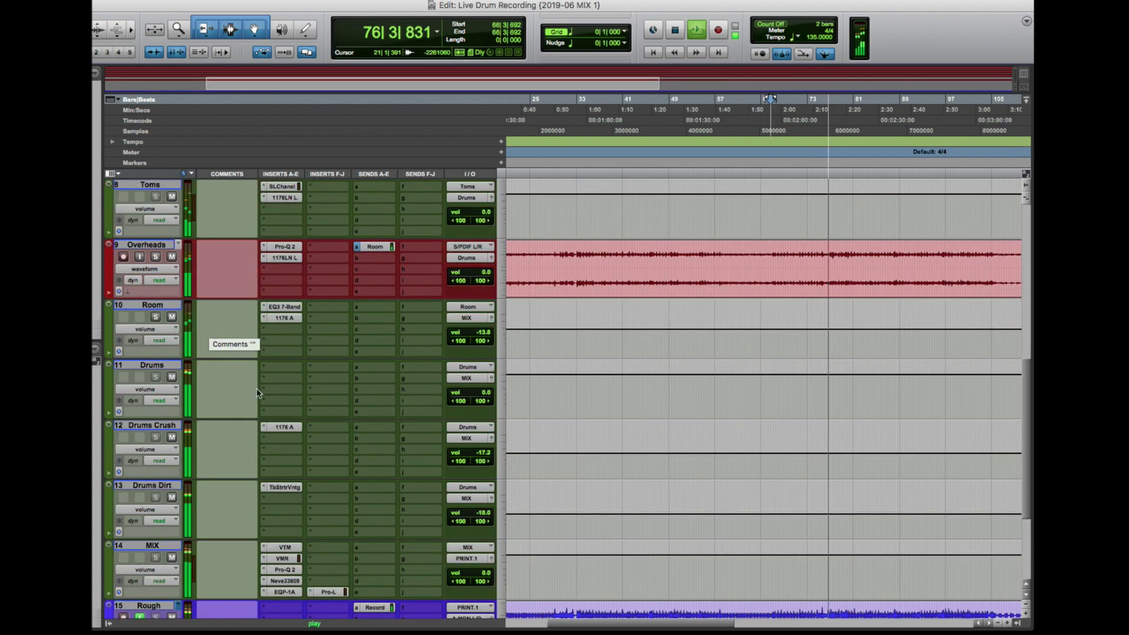
{"action": "left_click", "coordinate": [328, 591]}
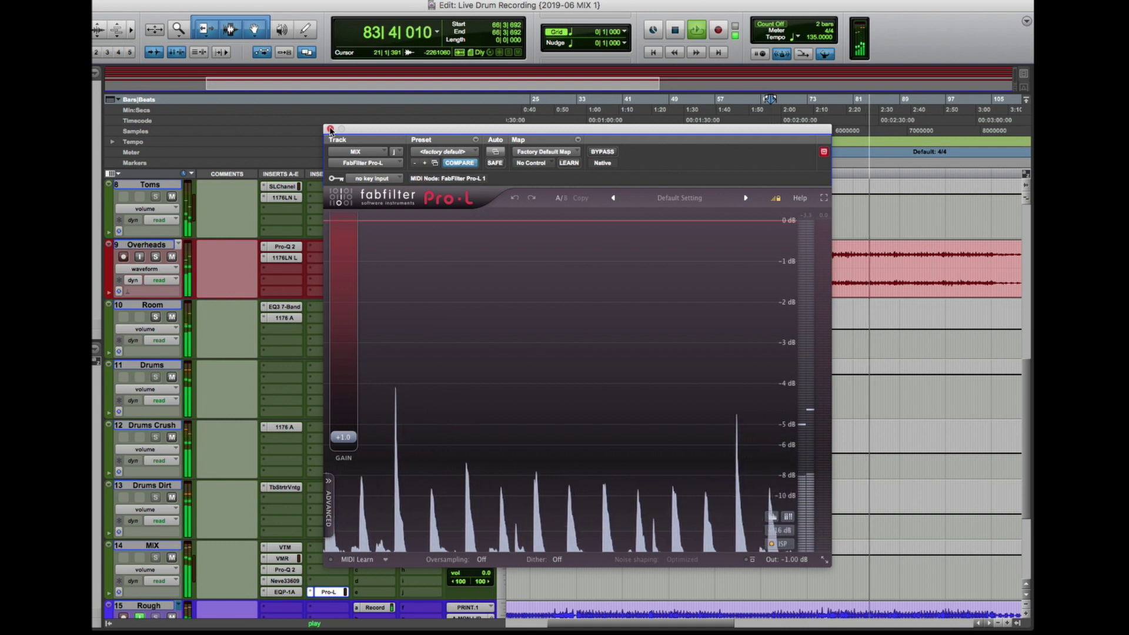
{"action": "key", "text": "space"}
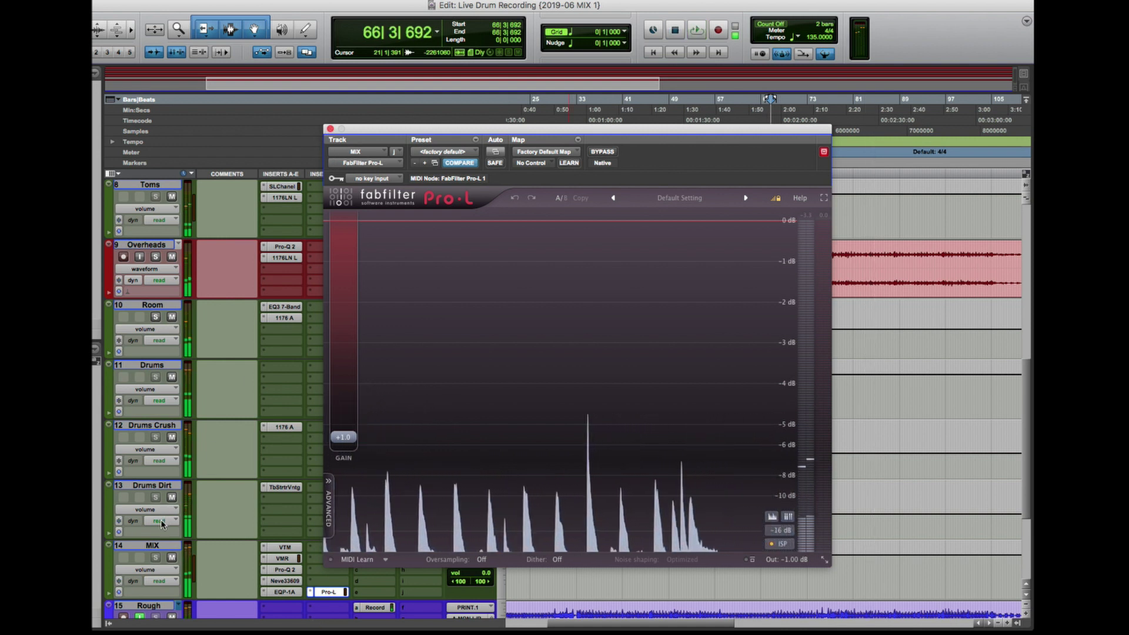
Mute the Drums Crush and Drums Dirt parallel tracks, plus the Kick Sample and Snare Sample tracks
{"action": "left_click", "coordinate": [152, 485]}
{"action": "left_click", "coordinate": [152, 425], "text": "shift"}
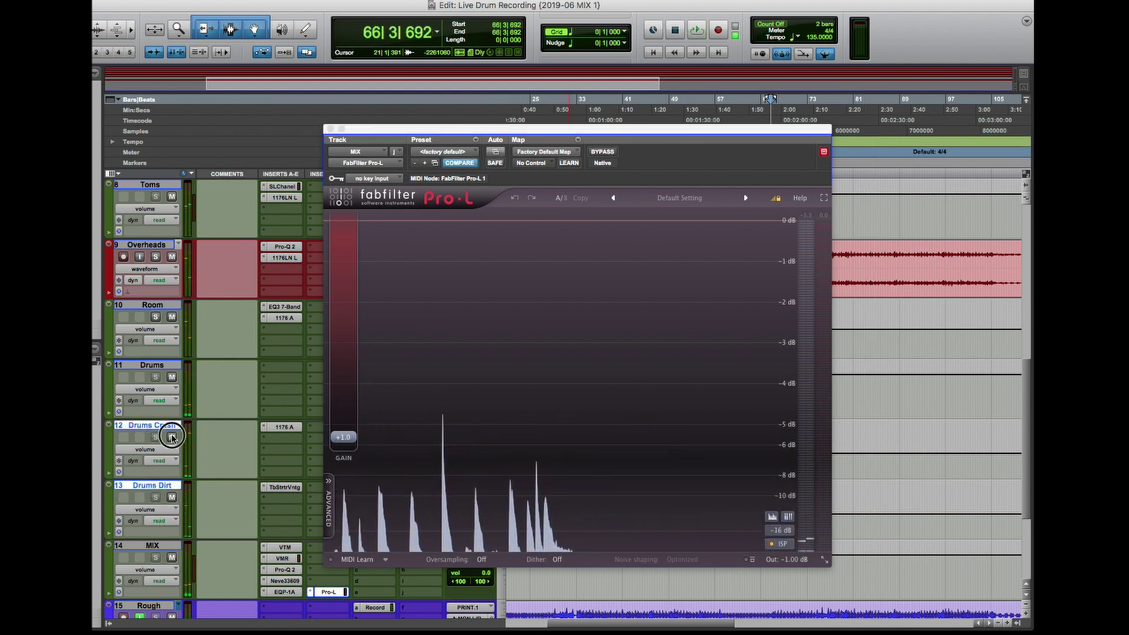
{"action": "scroll", "coordinate": [169, 433], "scroll_direction": "up", "scroll_amount": 5}
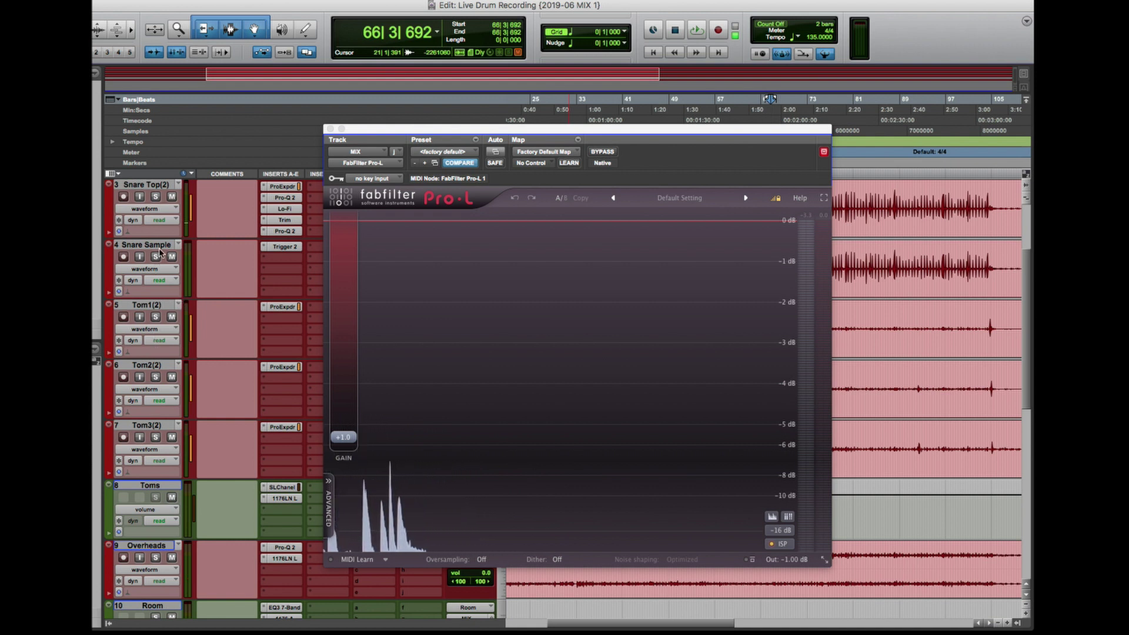
{"action": "scroll", "coordinate": [157, 353], "scroll_direction": "up", "scroll_amount": 2}
{"action": "left_click", "coordinate": [147, 365]}
{"action": "left_click", "coordinate": [165, 245], "text": "shift"}
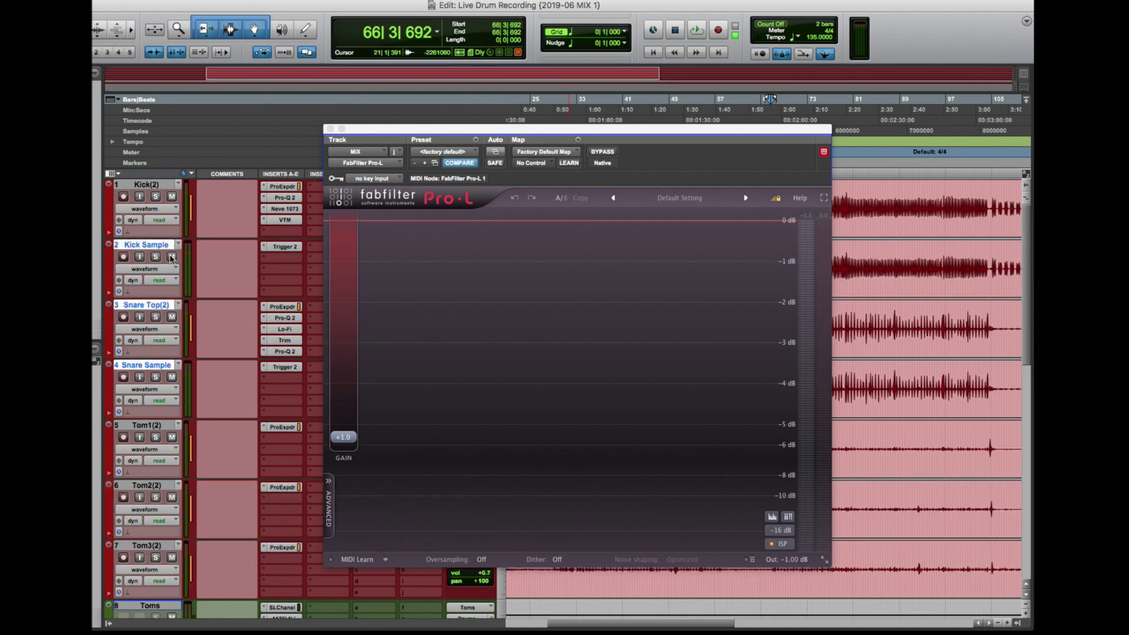
{"action": "left_click", "coordinate": [158, 247], "text": "alt"}
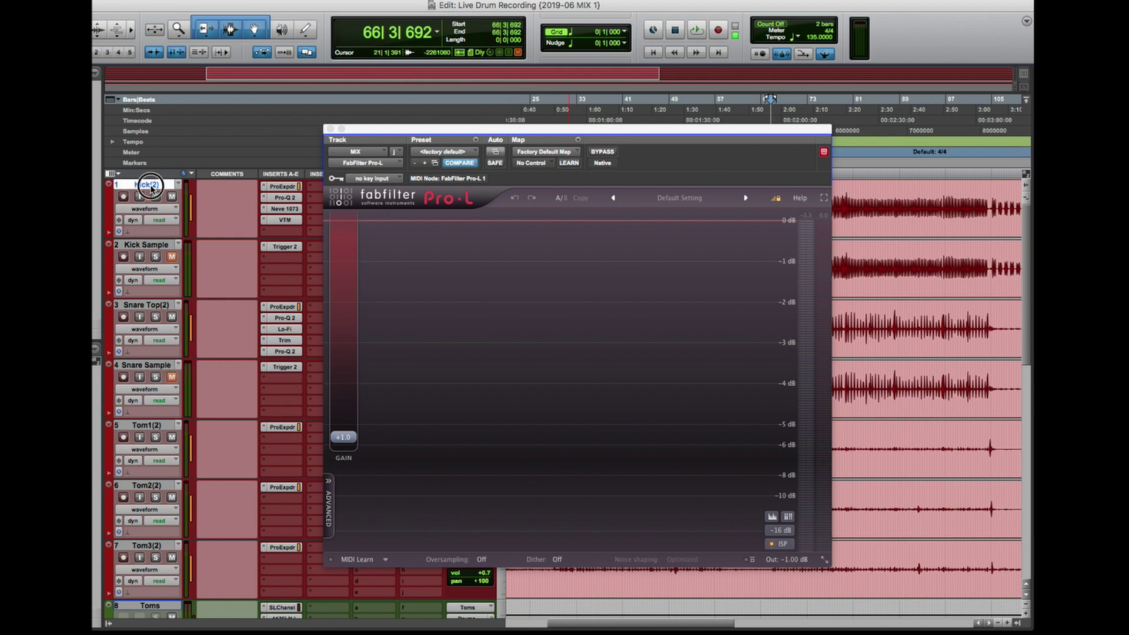
Bypass all inserts on the tracks from Kick(2) through Drums Dirt, select only MIX, and play the unprocessed drums
{"action": "scroll", "coordinate": [147, 441], "scroll_direction": "down", "scroll_amount": 7}
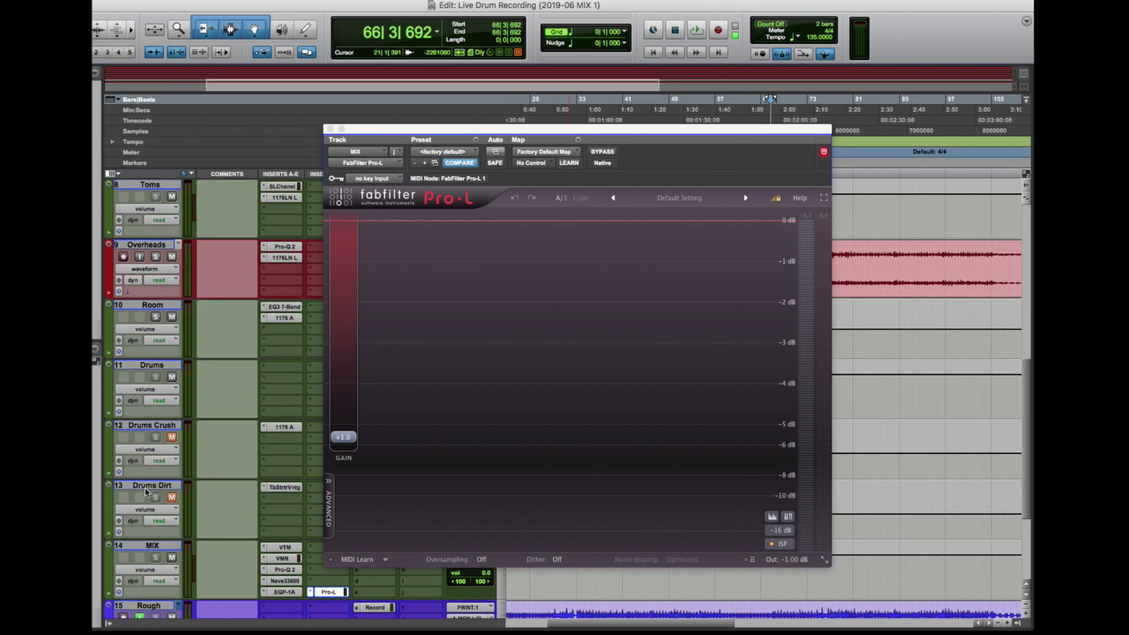
{"action": "left_click", "coordinate": [146, 486], "text": "shift"}
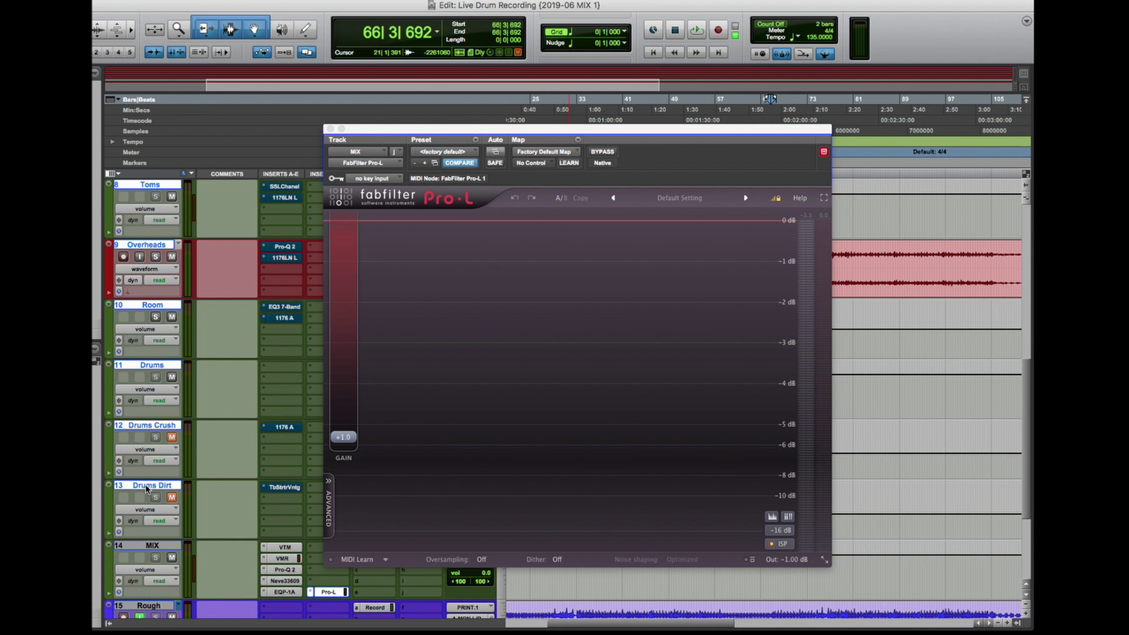
{"action": "left_click", "coordinate": [158, 547]}
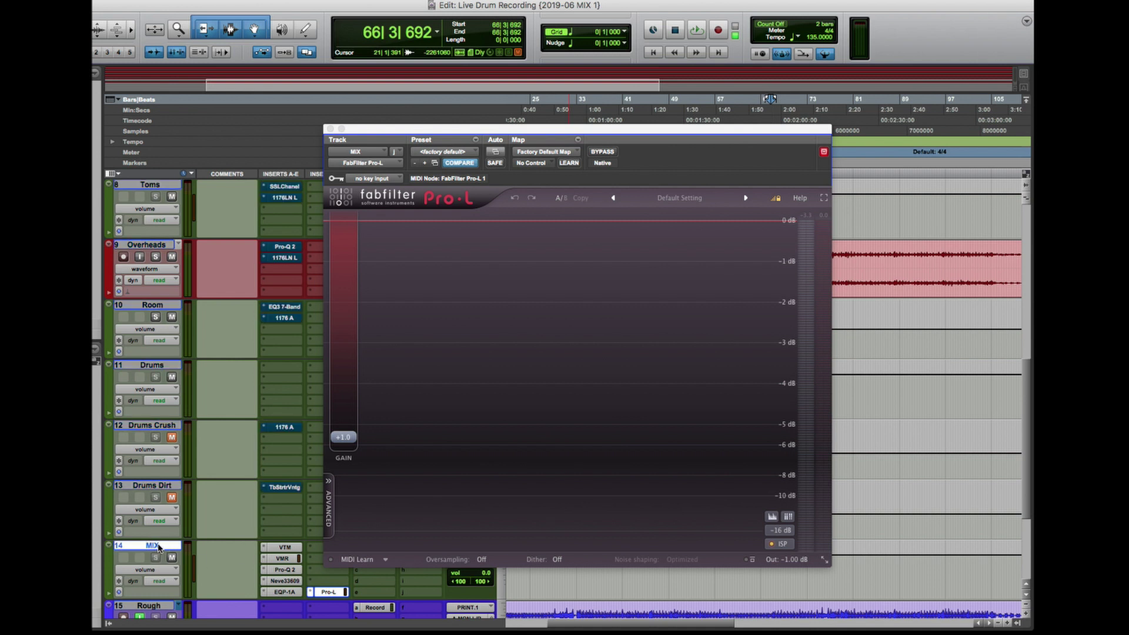
{"action": "key", "text": "space"}
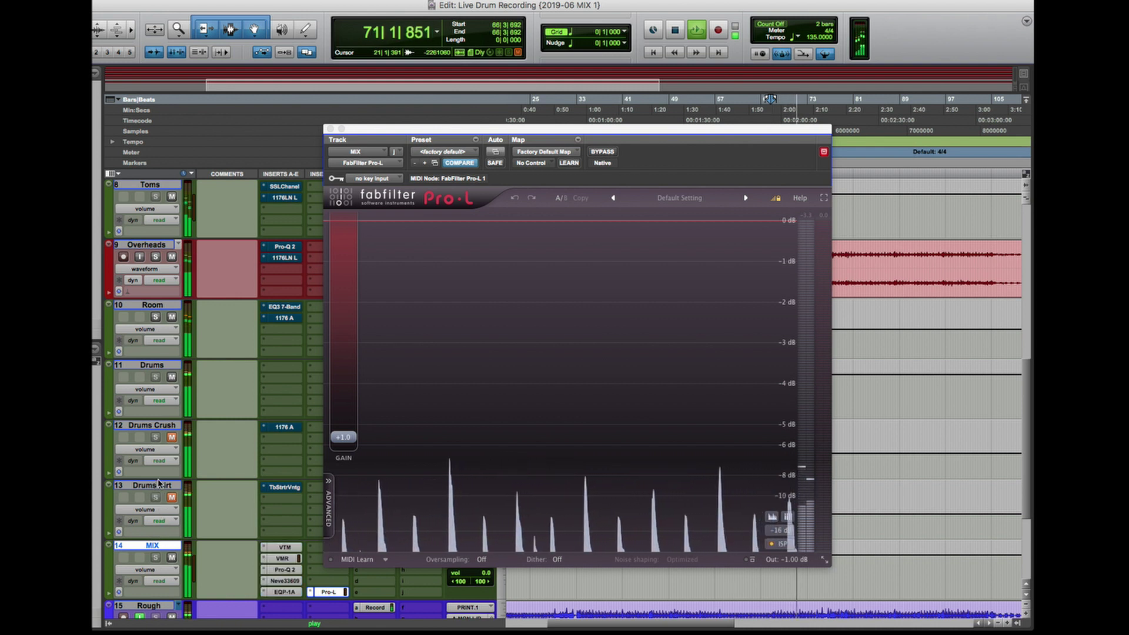
Re-enable the bypassed inserts and unmute both sample tracks during playback, then close Pro-L and stop
{"action": "scroll", "coordinate": [149, 403], "scroll_direction": "up", "scroll_amount": 6}
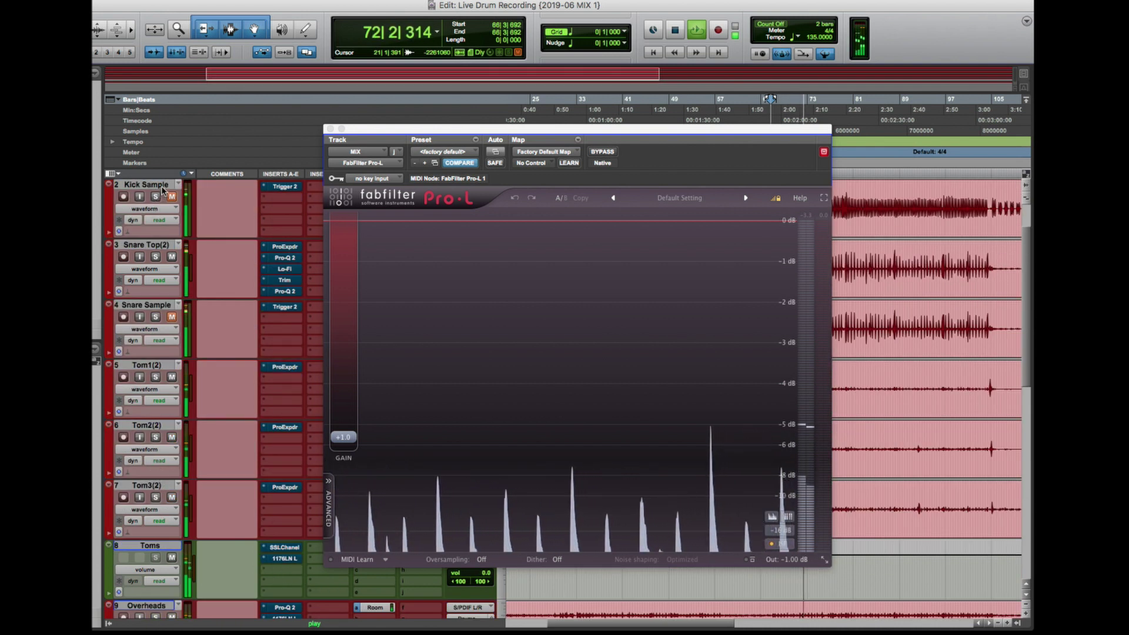
{"action": "scroll", "coordinate": [163, 189], "scroll_direction": "up", "scroll_amount": 1}
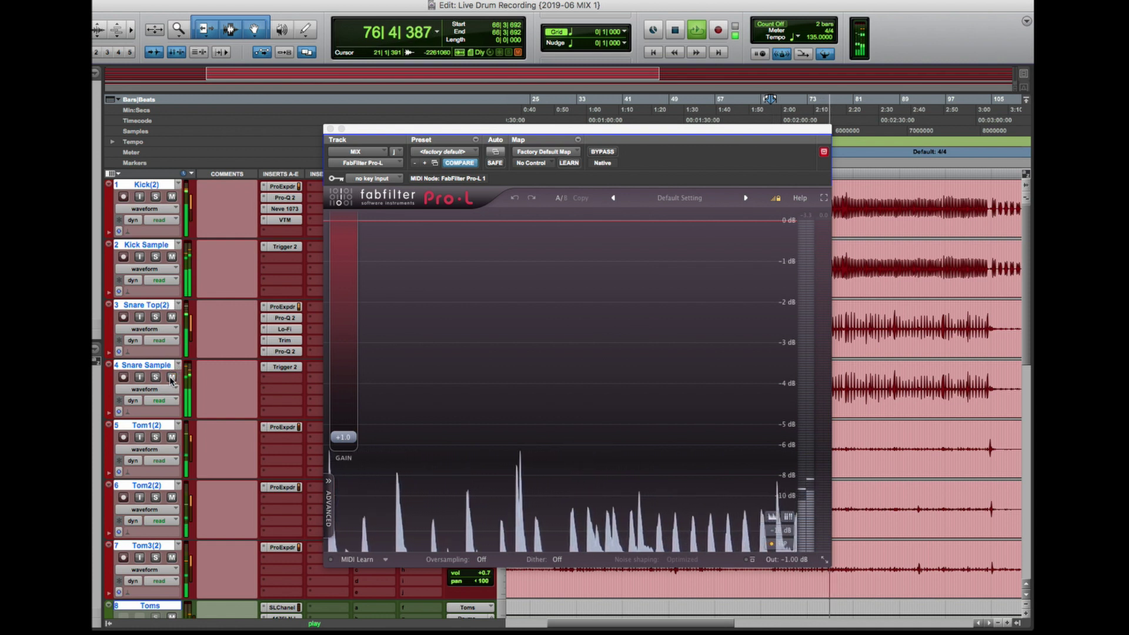
{"action": "scroll", "coordinate": [202, 415], "scroll_direction": "down", "scroll_amount": 2}
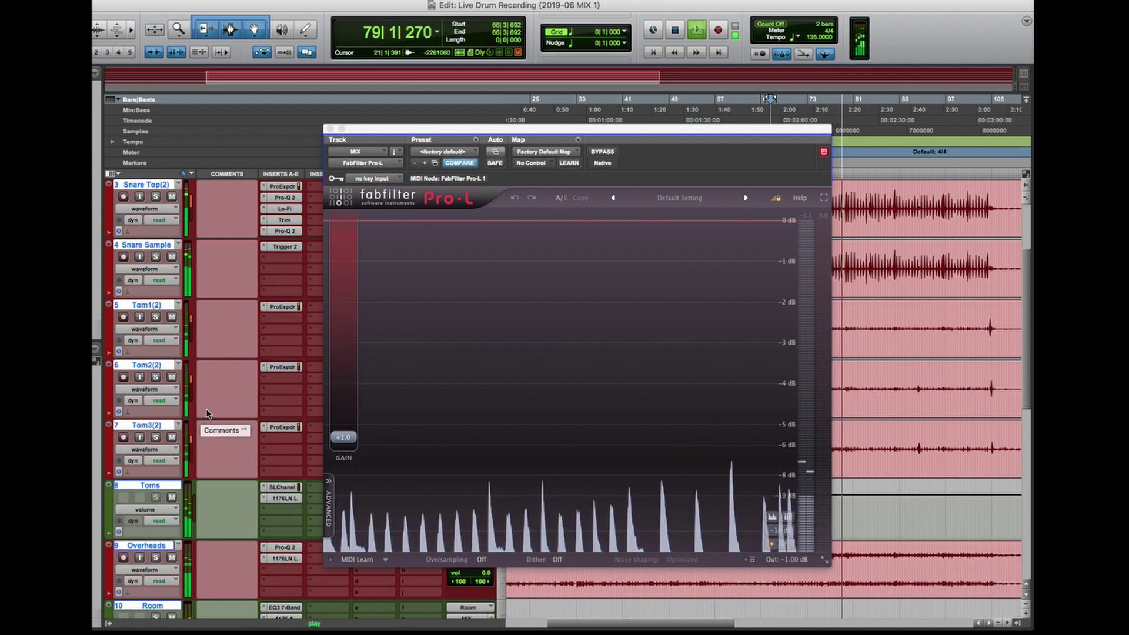
{"action": "left_click", "coordinate": [330, 129]}
{"action": "key", "text": "space"}
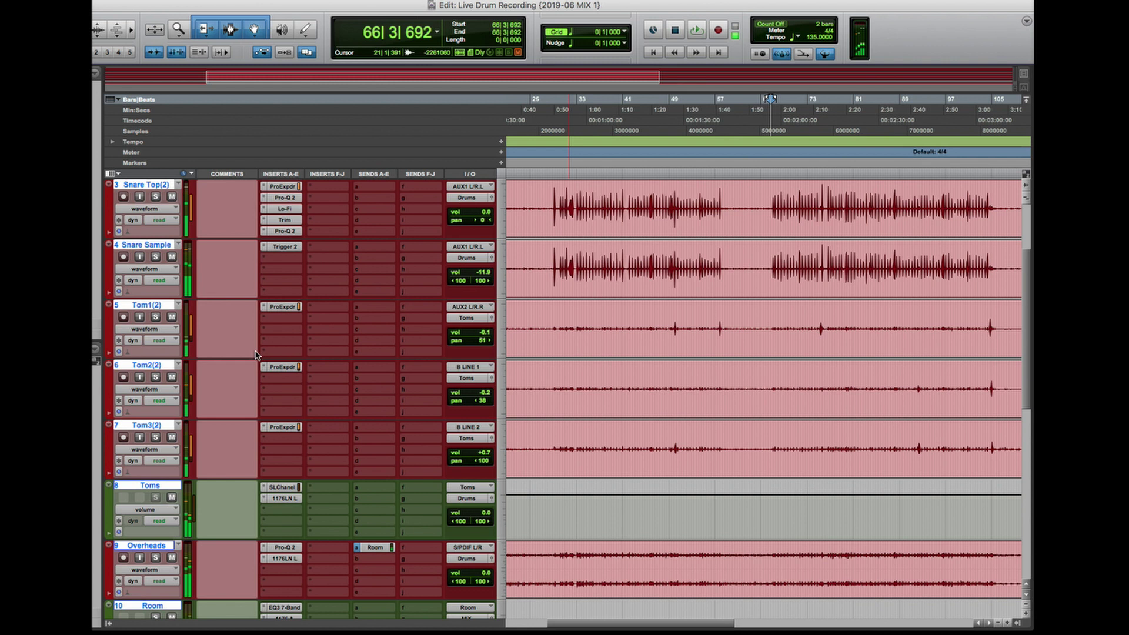
Deselect all tracks, replay the processed mix, and unmute Drums Crush and Drums Dirt during playback
{"action": "left_click", "coordinate": [164, 311], "text": "alt"}
{"action": "scroll", "coordinate": [618, 403], "scroll_direction": "down", "scroll_amount": 1}
{"action": "scroll", "coordinate": [618, 403], "scroll_direction": "right", "scroll_amount": 5}
{"action": "scroll", "coordinate": [679, 421], "scroll_direction": "up", "scroll_amount": 1}
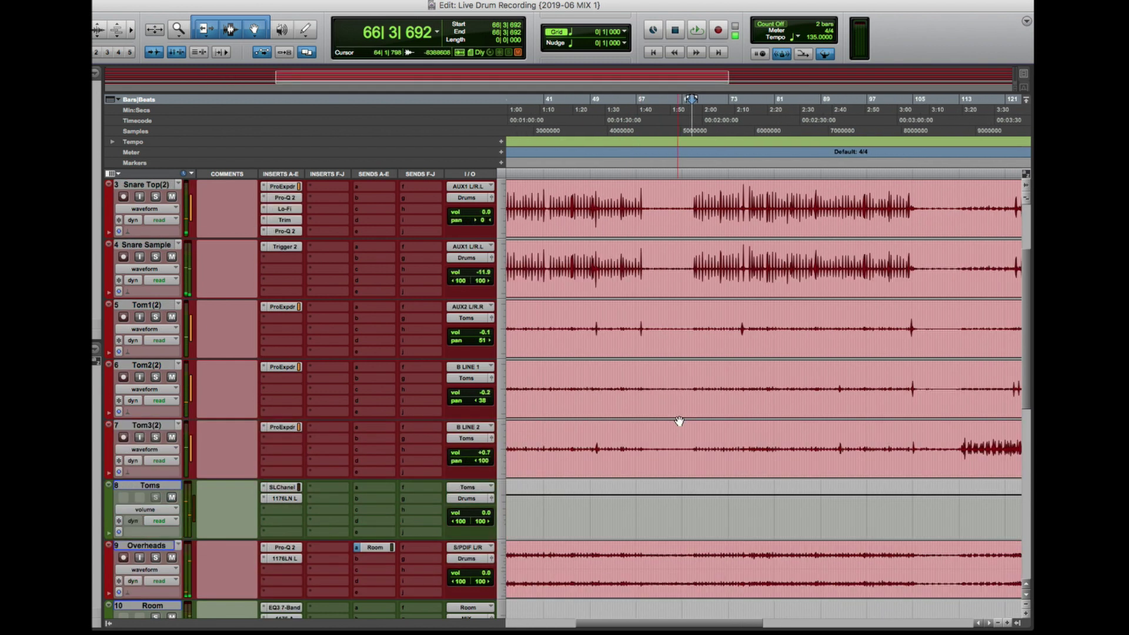
{"action": "scroll", "coordinate": [679, 421], "scroll_direction": "up", "scroll_amount": 2}
{"action": "key", "text": "space"}
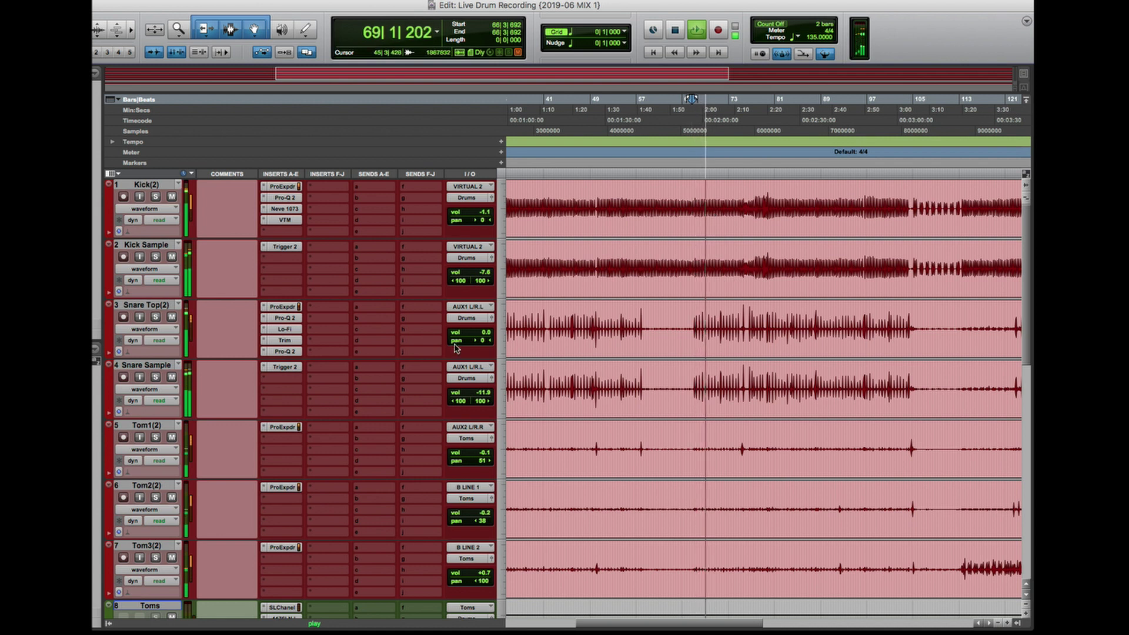
{"action": "scroll", "coordinate": [709, 368], "scroll_direction": "down", "scroll_amount": 5}
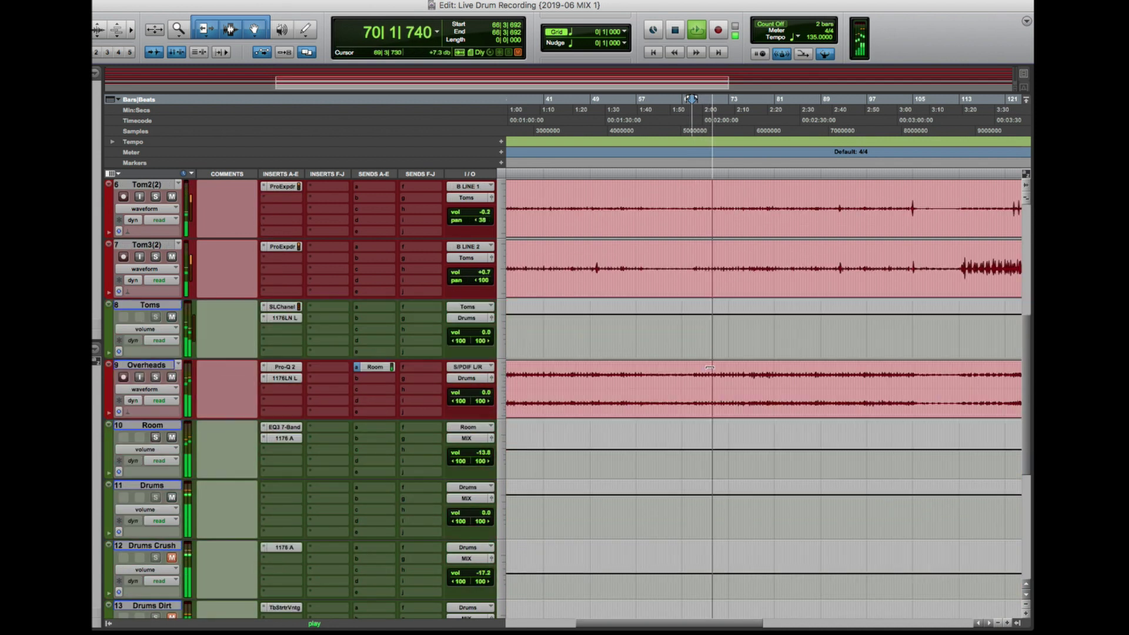
{"action": "scroll", "coordinate": [710, 368], "scroll_direction": "down", "scroll_amount": 1}
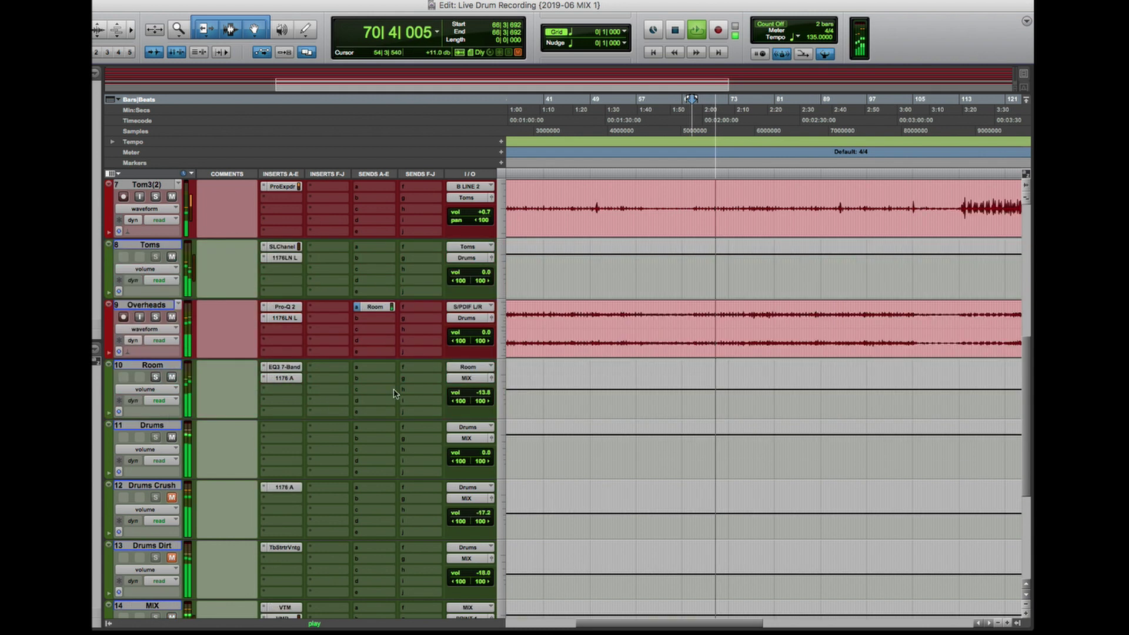
{"action": "left_click", "coordinate": [171, 498]}
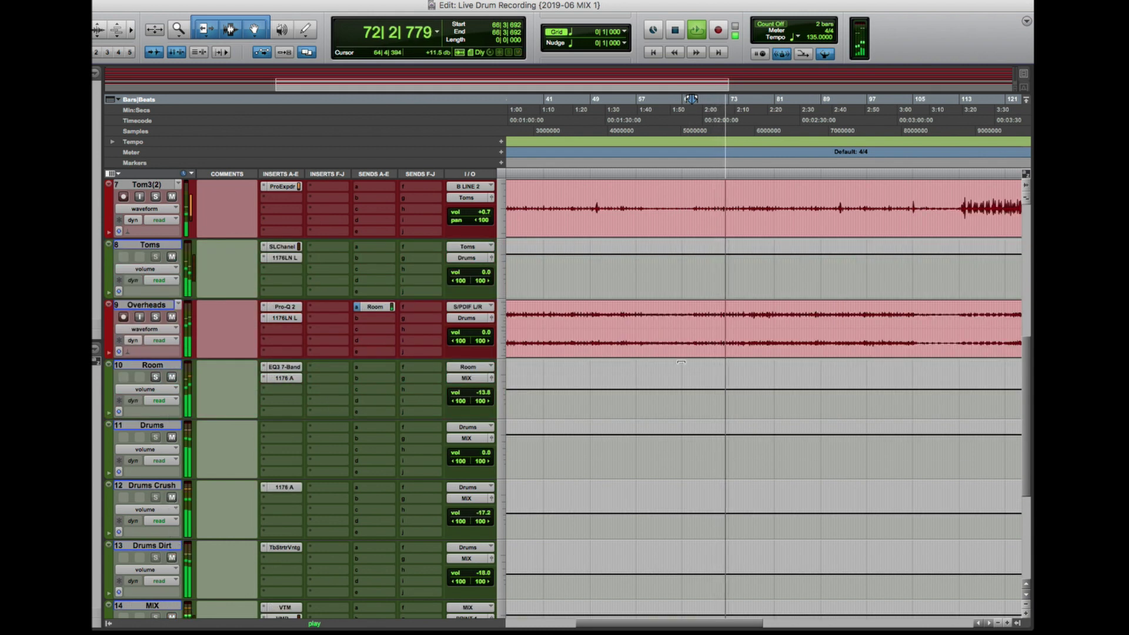
Listen to the full mix while reviewing the tracks from MIX back up to Kick Sample, then stop playback
{"action": "scroll", "coordinate": [681, 362], "scroll_direction": "down", "scroll_amount": 1}
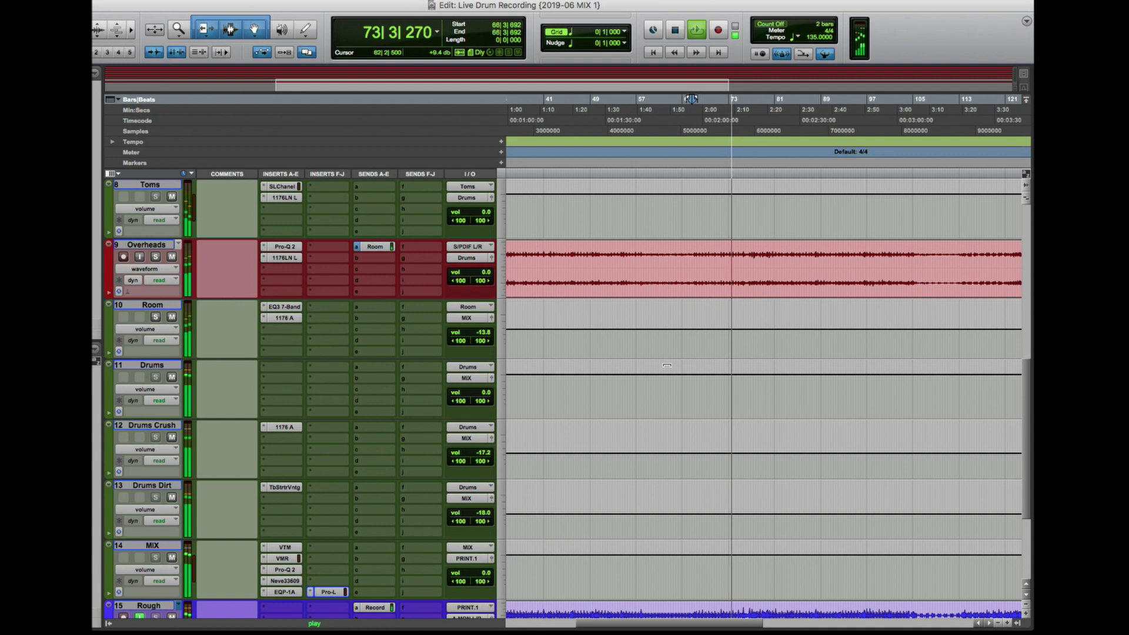
{"action": "scroll", "coordinate": [666, 365], "scroll_direction": "down", "scroll_amount": 1}
{"action": "scroll", "coordinate": [666, 365], "scroll_direction": "up", "scroll_amount": 1}
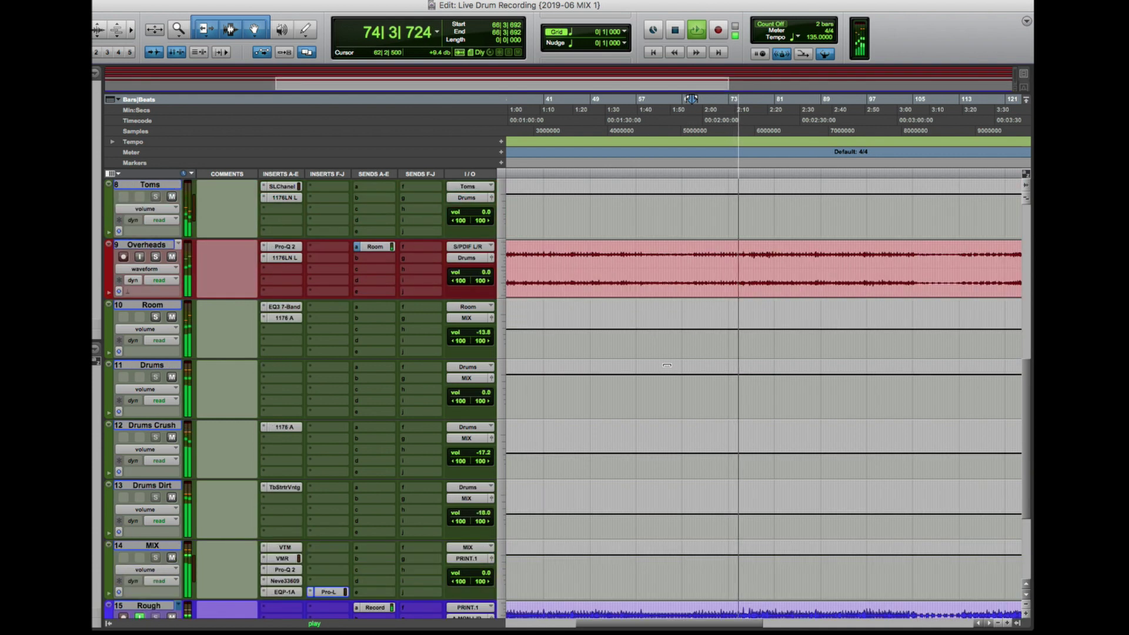
{"action": "scroll", "coordinate": [667, 365], "scroll_direction": "up", "scroll_amount": 3}
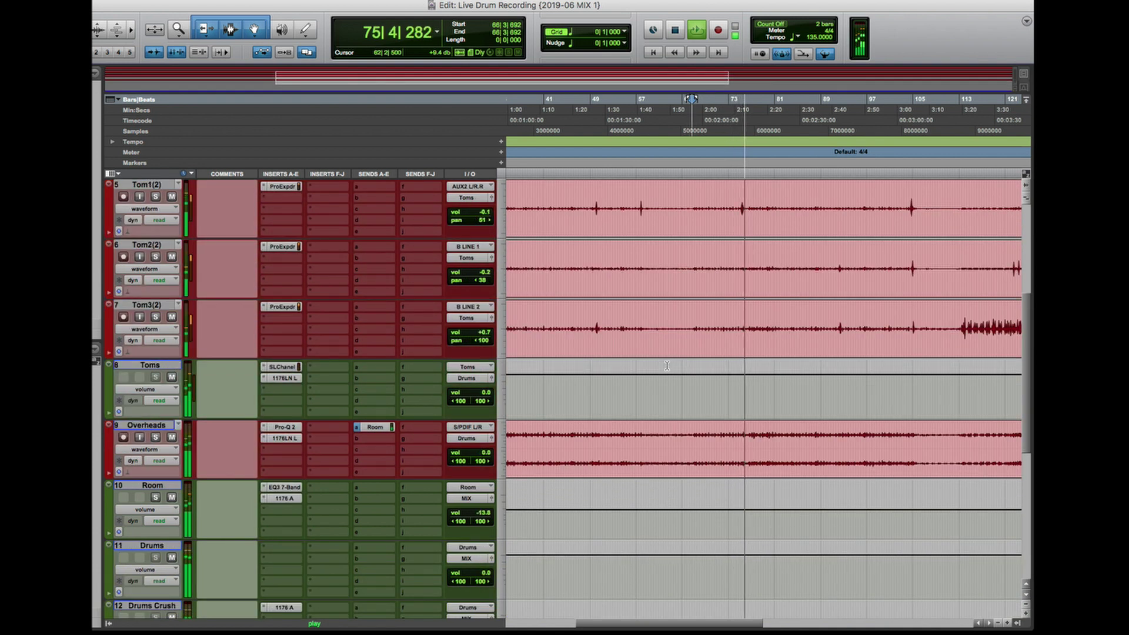
{"action": "scroll", "coordinate": [666, 365], "scroll_direction": "up", "scroll_amount": 3}
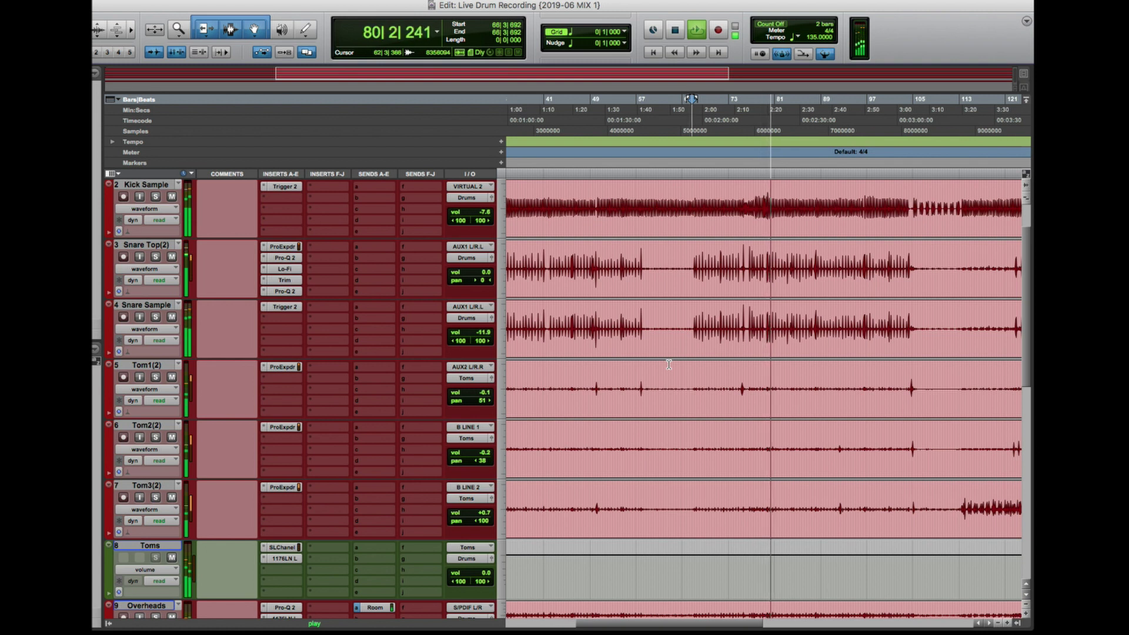
{"action": "key", "text": "space"}
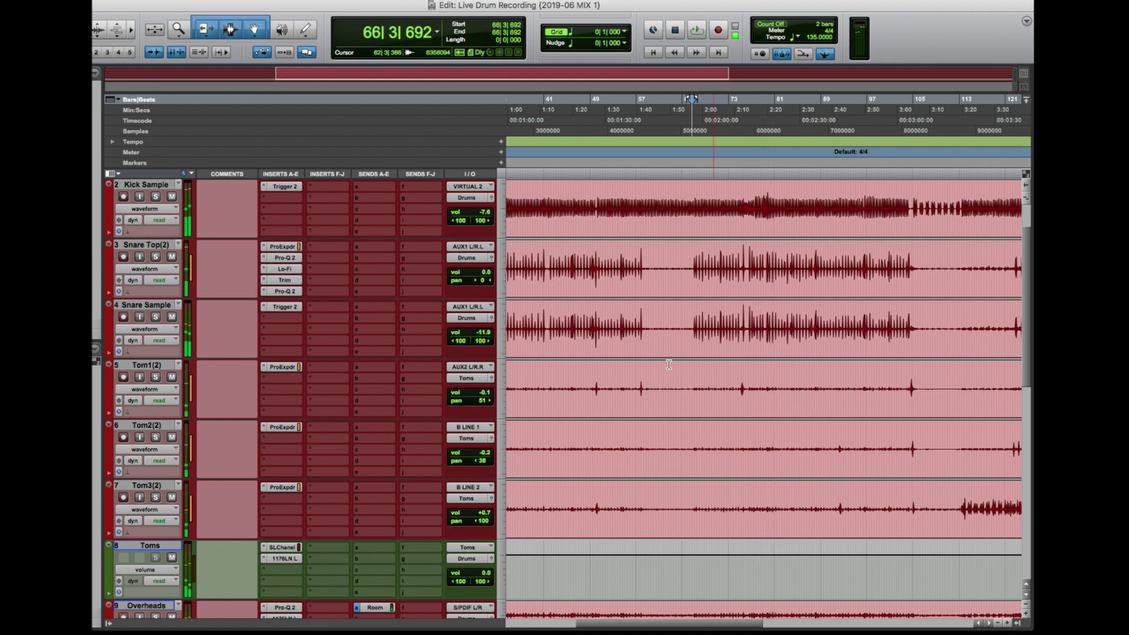
Review all tracks of the finished session, then start playback from about bar 72
{"action": "scroll", "coordinate": [671, 371], "scroll_direction": "up", "scroll_amount": 1}
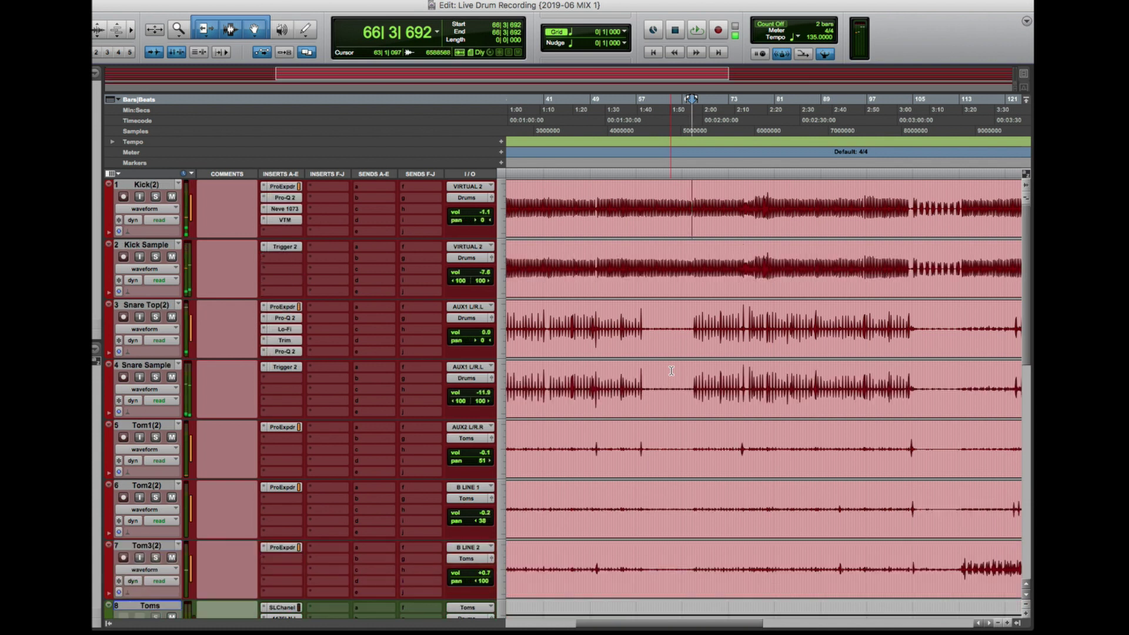
{"action": "scroll", "coordinate": [671, 371], "scroll_direction": "right", "scroll_amount": 5}
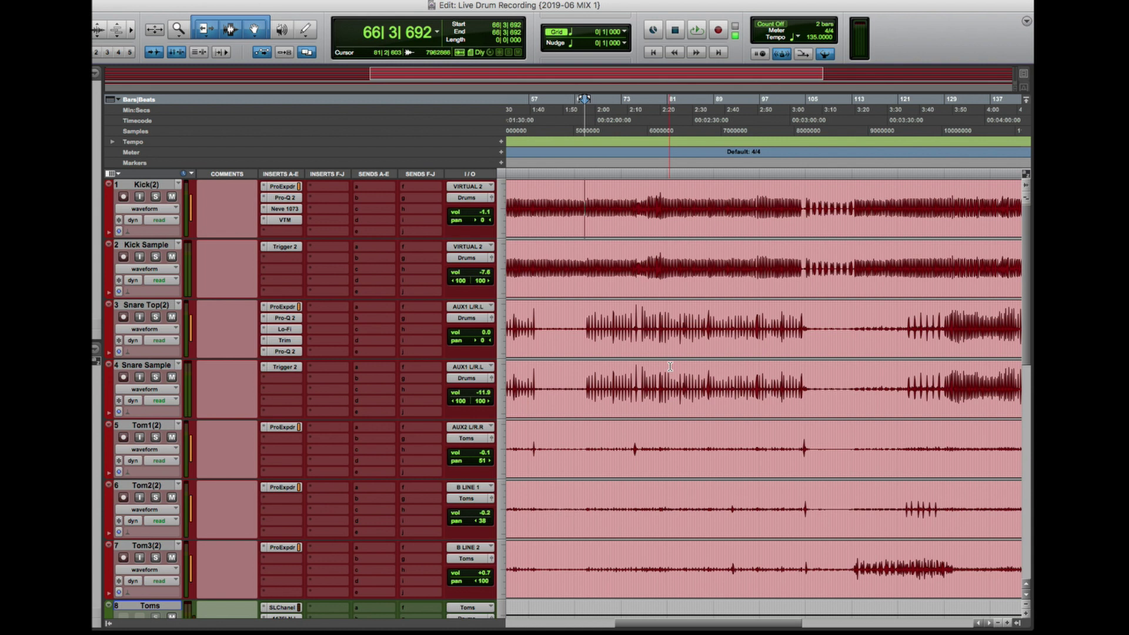
{"action": "scroll", "coordinate": [670, 366], "scroll_direction": "down", "scroll_amount": 8}
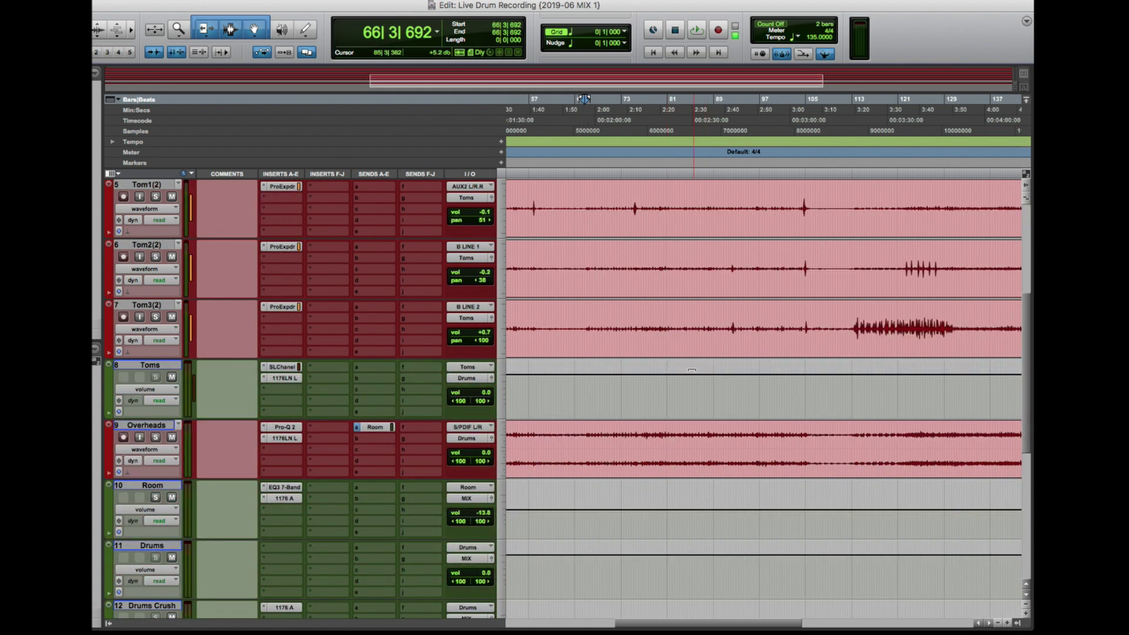
{"action": "scroll", "coordinate": [690, 366], "scroll_direction": "up", "scroll_amount": 8}
{"action": "scroll", "coordinate": [690, 366], "scroll_direction": "down", "scroll_amount": 16}
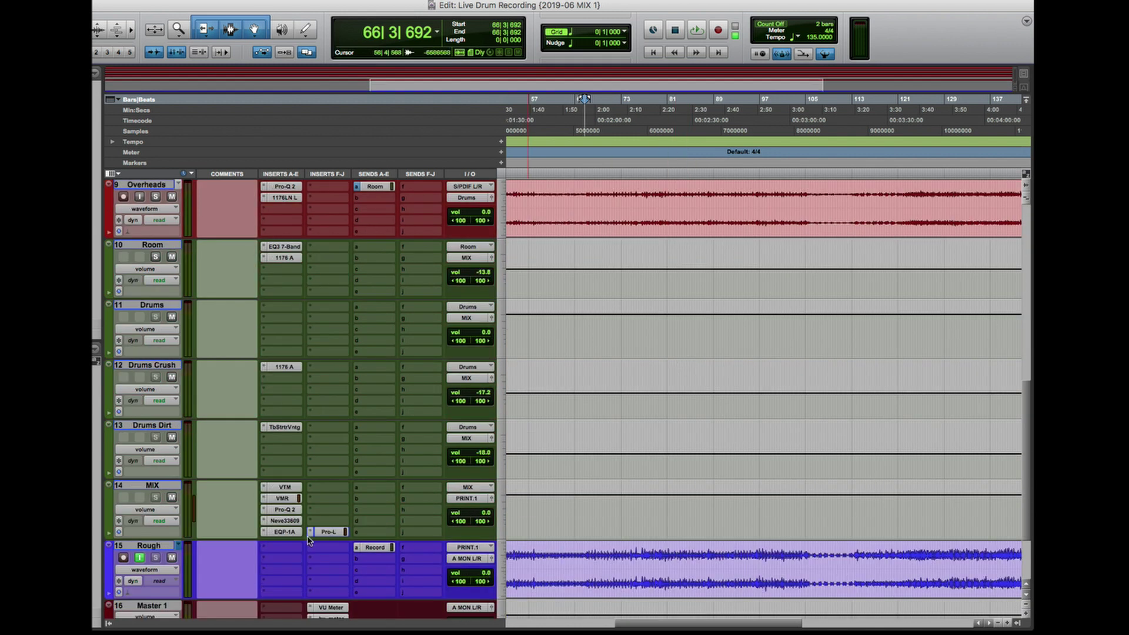
{"action": "left_click", "coordinate": [619, 505]}
{"action": "key", "text": "space"}
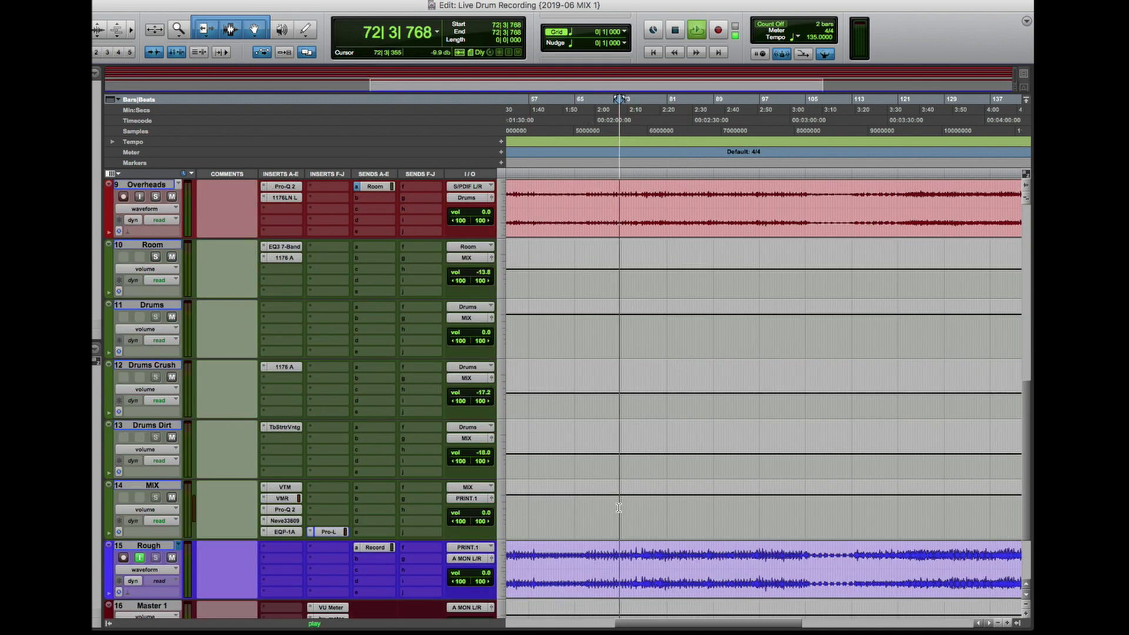
Toggle input monitoring off and back on for the Rough track during playback to compare its recorded audio with the live mix, then stop
{"action": "left_click", "coordinate": [139, 557]}
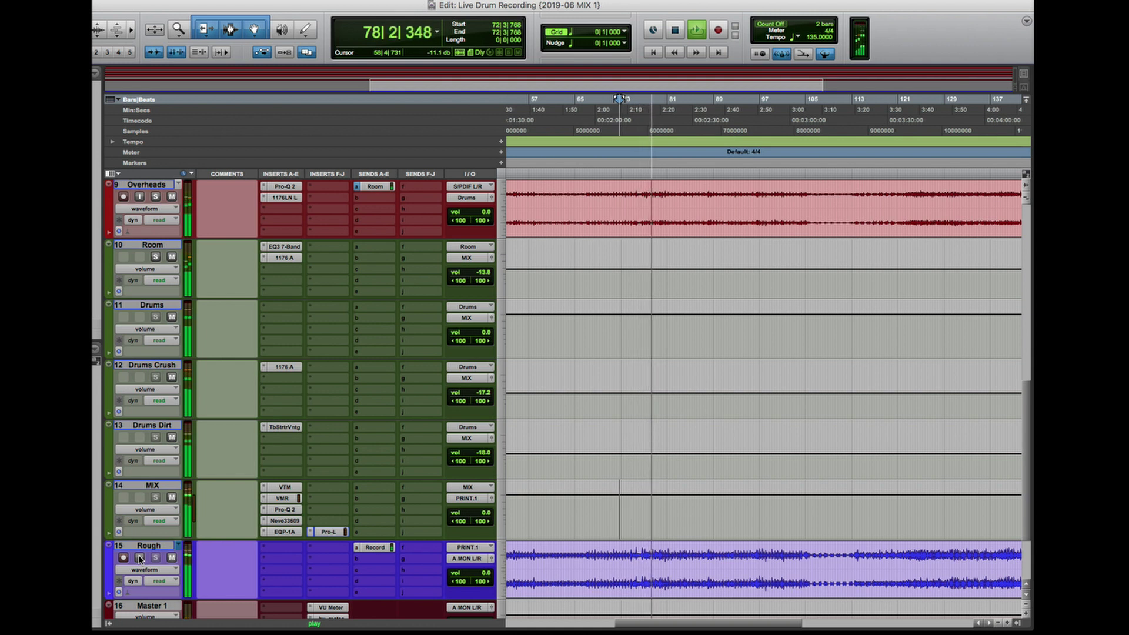
{"action": "left_click", "coordinate": [139, 557]}
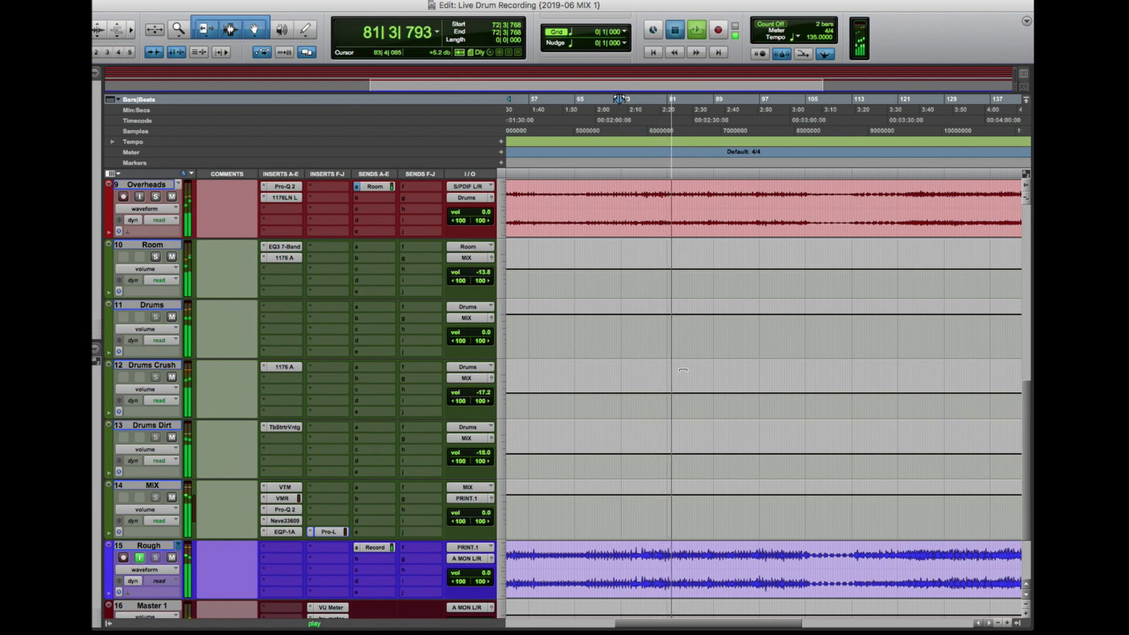
{"action": "key", "text": "space"}
Review the track layout, inserts and routing from Kick(2) down to Rough and back up with playback stopped
{"action": "scroll", "coordinate": [682, 370], "scroll_direction": "up", "scroll_amount": 10}
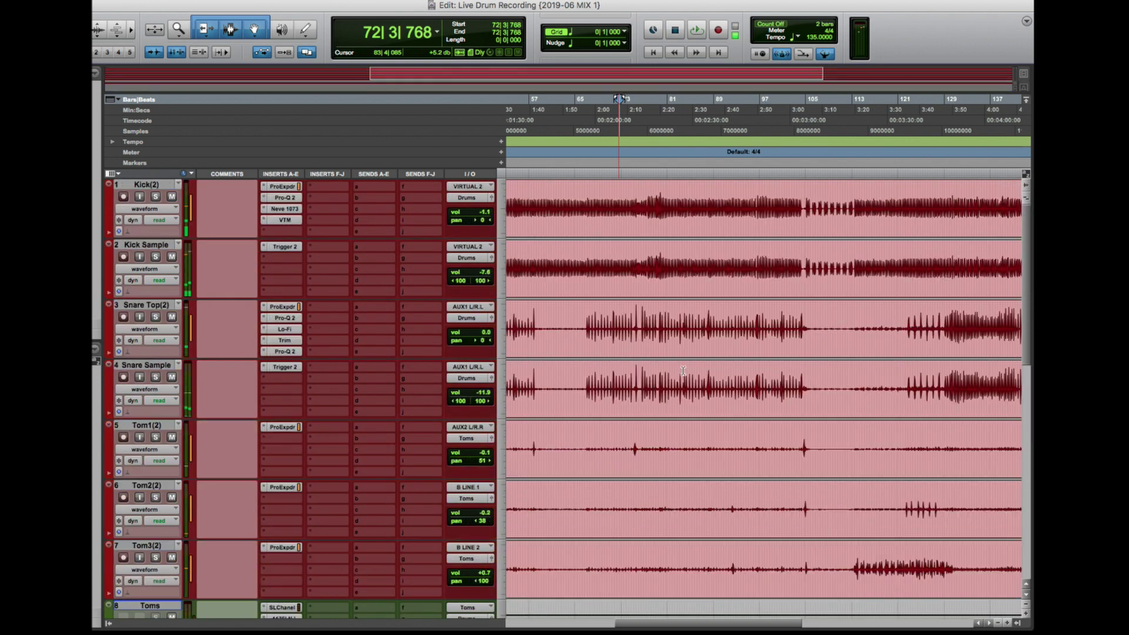
{"action": "scroll", "coordinate": [683, 370], "scroll_direction": "down", "scroll_amount": 6}
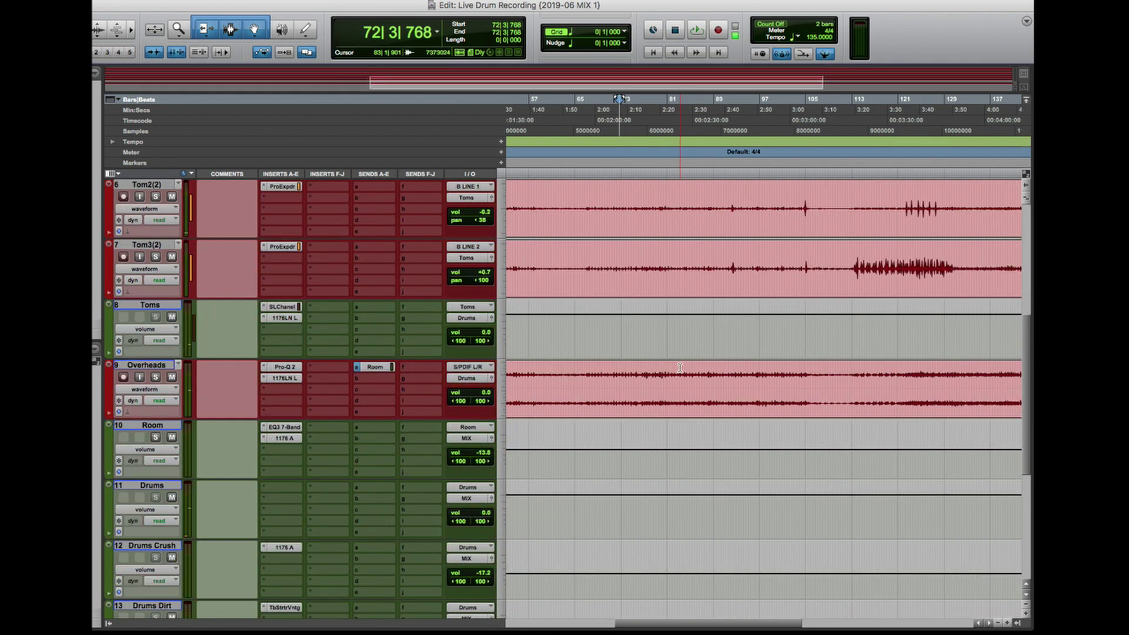
{"action": "scroll", "coordinate": [680, 366], "scroll_direction": "down", "scroll_amount": 4}
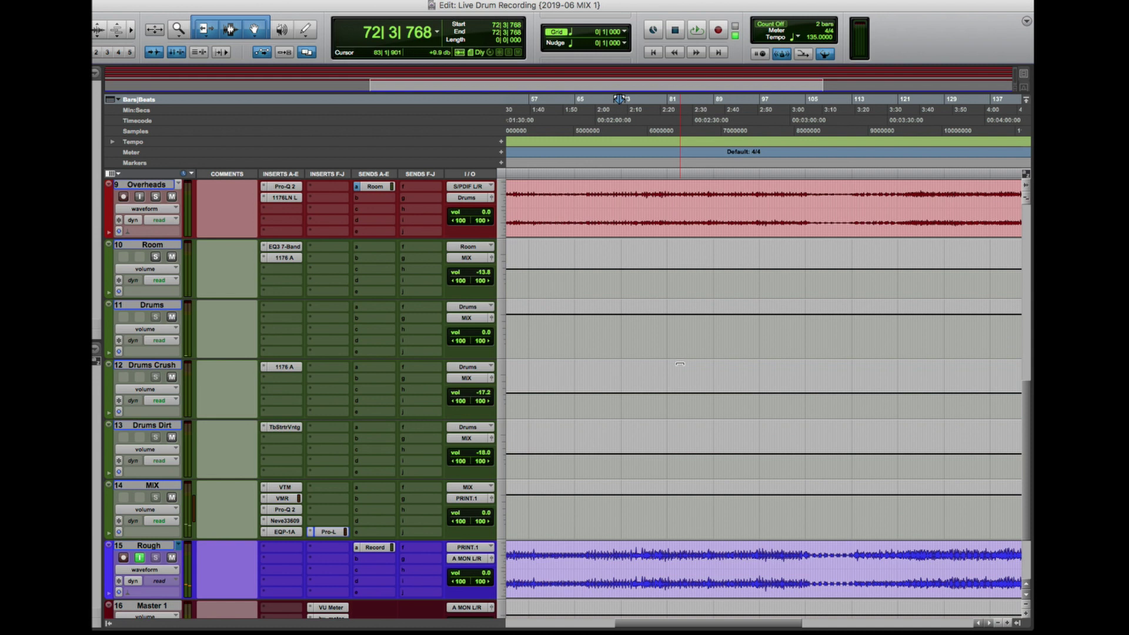
{"action": "scroll", "coordinate": [680, 364], "scroll_direction": "up", "scroll_amount": 10}
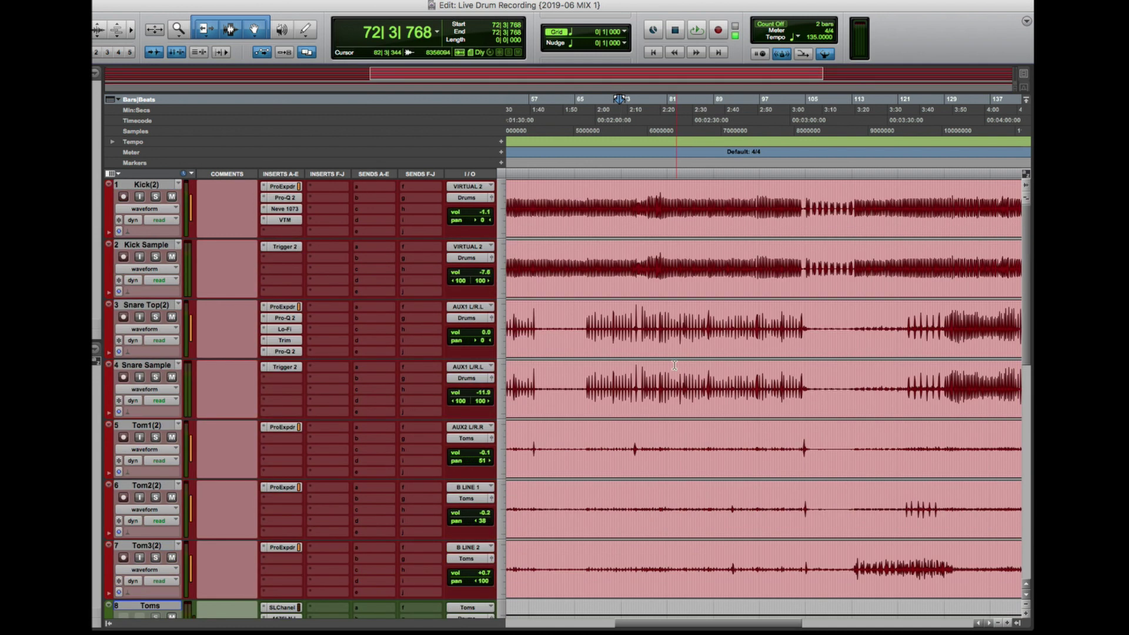
{"action": "scroll", "coordinate": [675, 365], "scroll_direction": "down", "scroll_amount": 4}
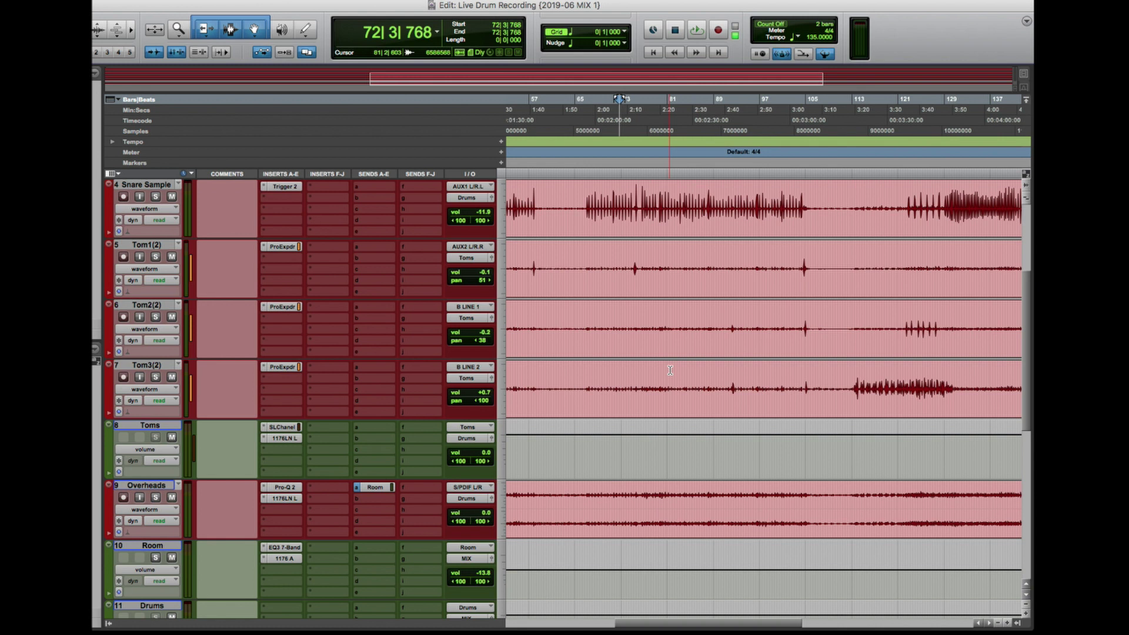
{"action": "scroll", "coordinate": [667, 370], "scroll_direction": "up", "scroll_amount": 4}
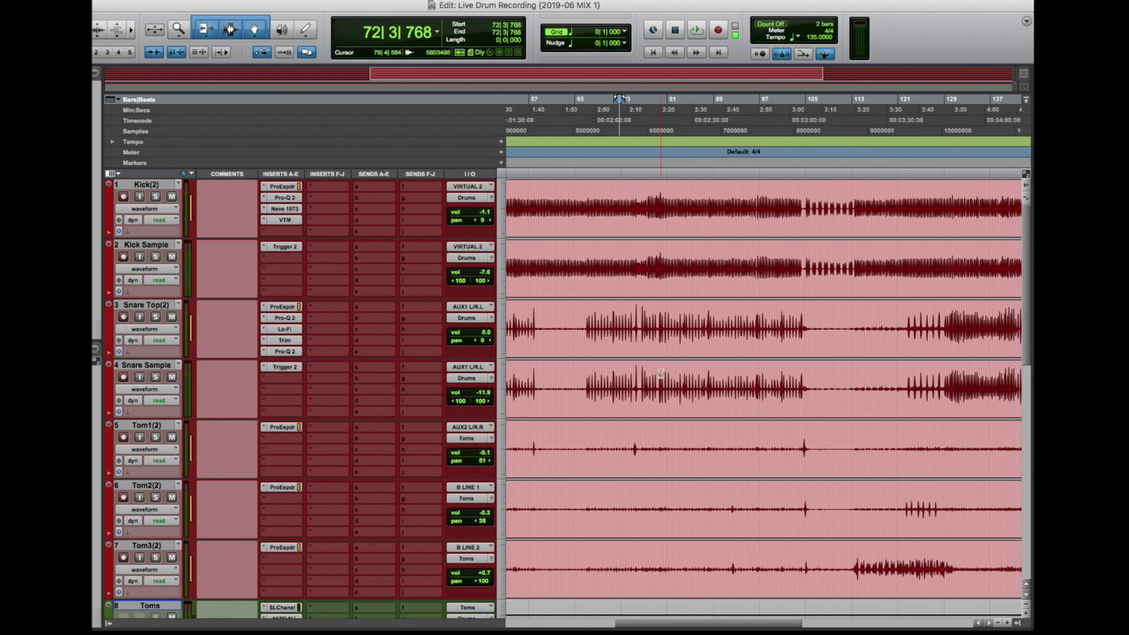